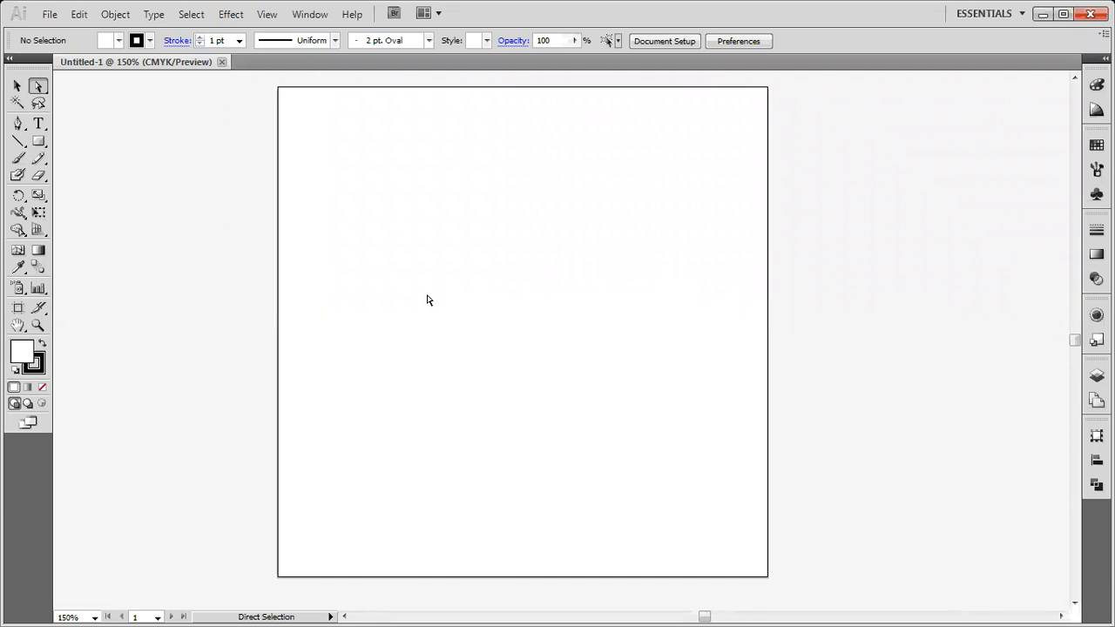
- Draw a circle about 169 px in diameter near the centre of the artboard
left_click_drag(39, 142, 676, 362)
left_click_drag(418, 234, 624, 418)
left_click(17, 87)
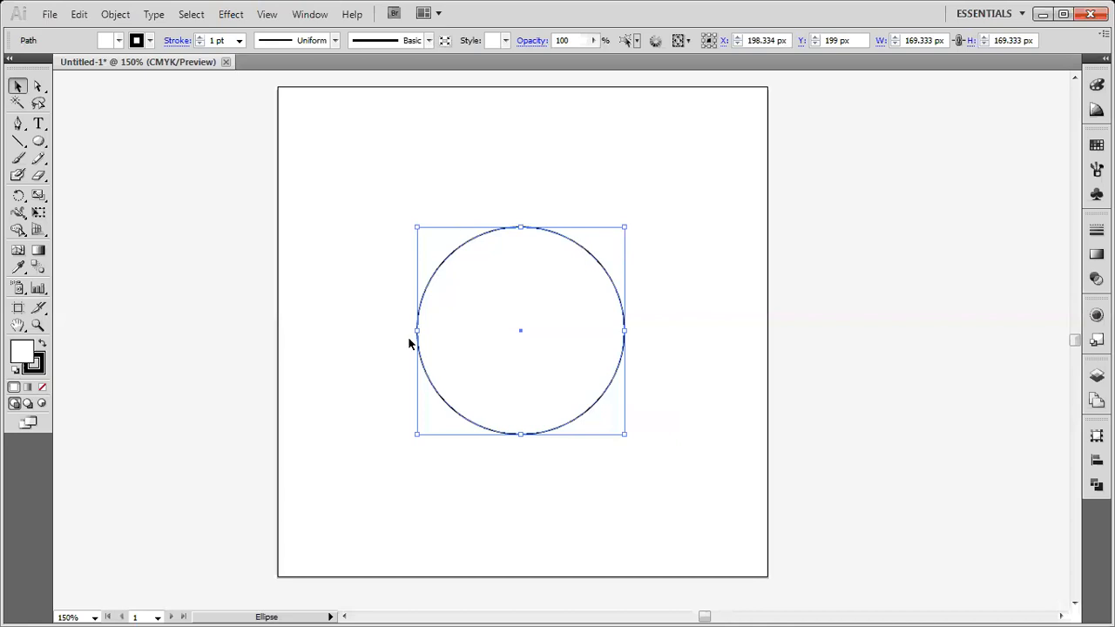
- Fill the circle with yellow
left_click(119, 41)
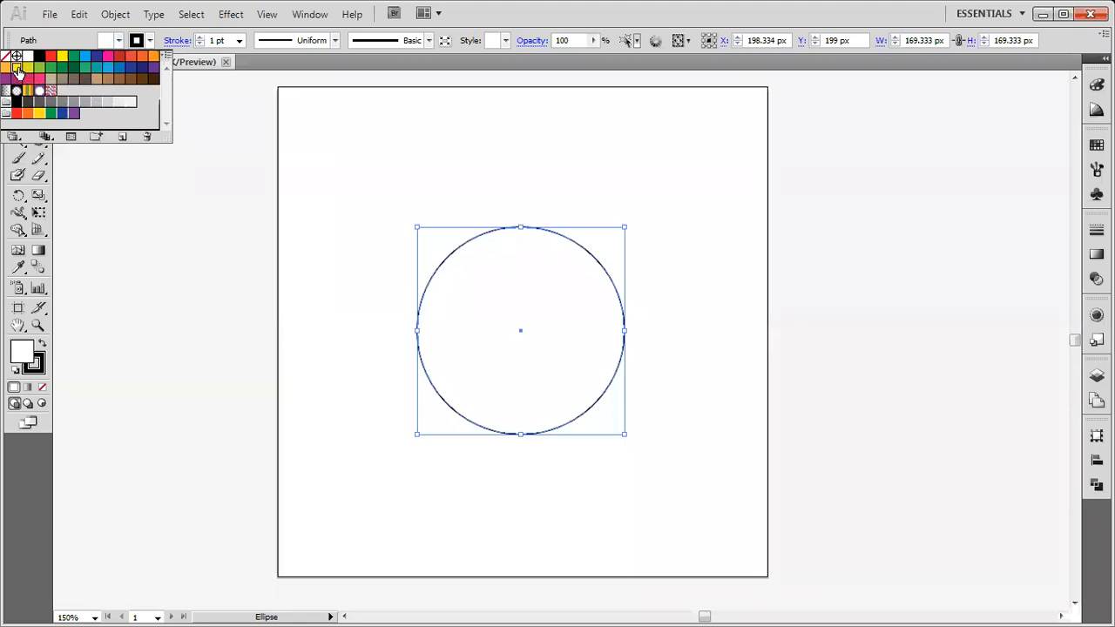
left_click(17, 68)
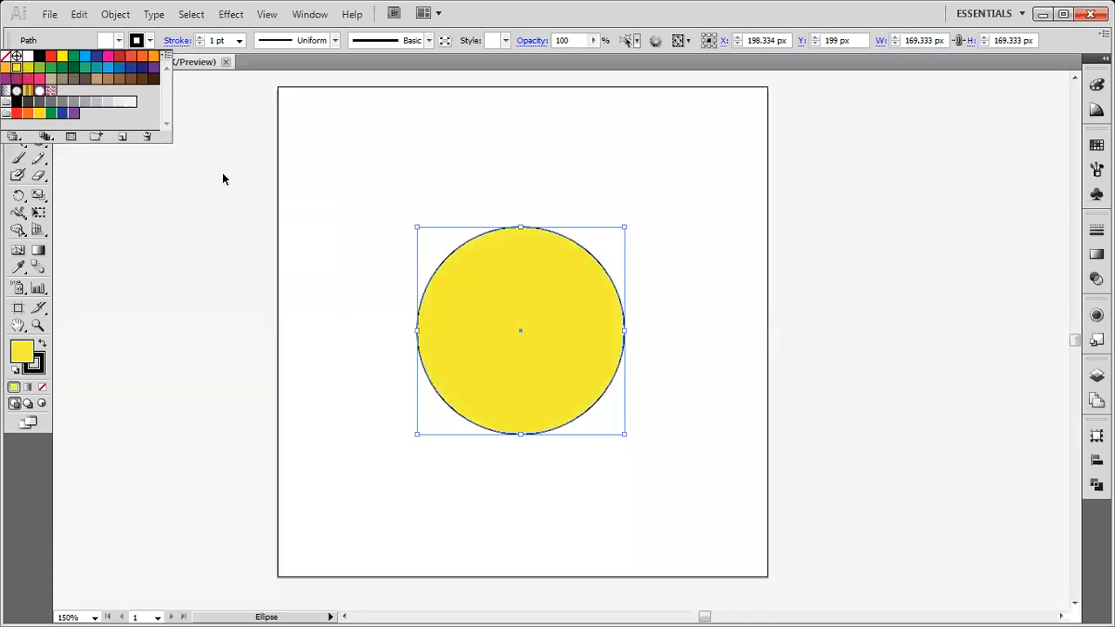
left_click(370, 236)
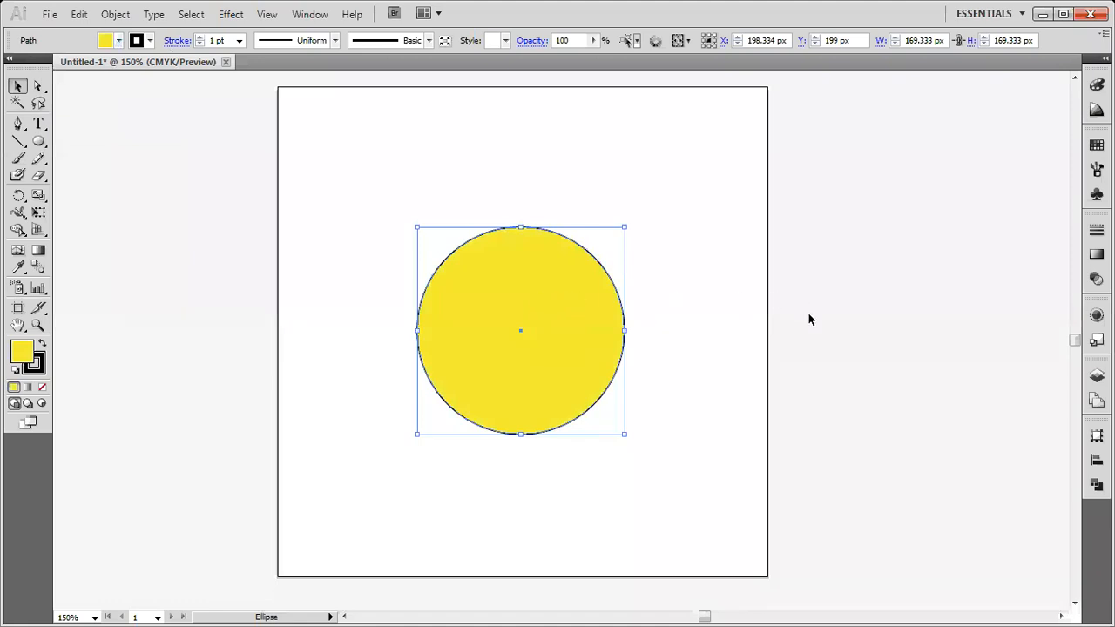
- Toggle the display of the circle's bounding box and deselect the circle
key("ctrl+shift+b")
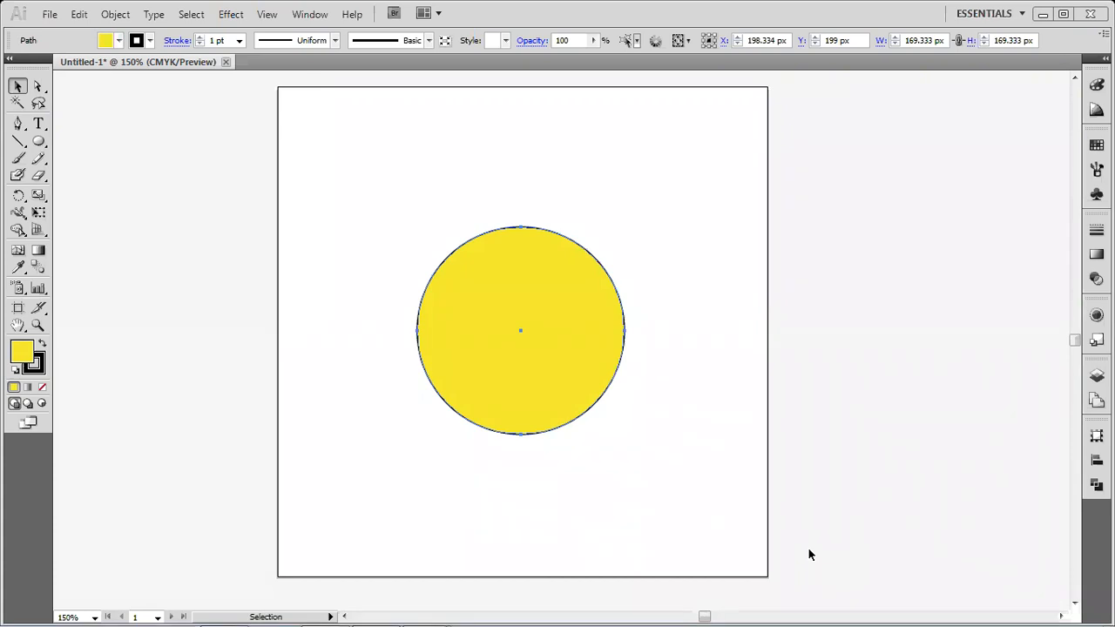
left_click(907, 396)
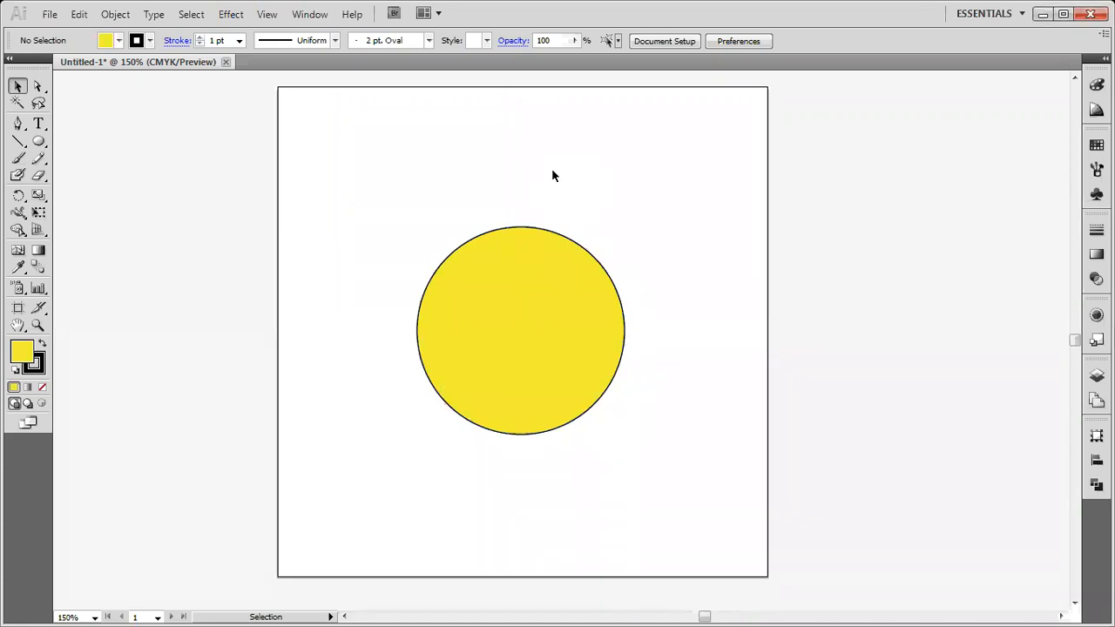
- Cut the circle into upper and lower halves with the Scissors tool at its left and right anchor points
left_click(525, 296)
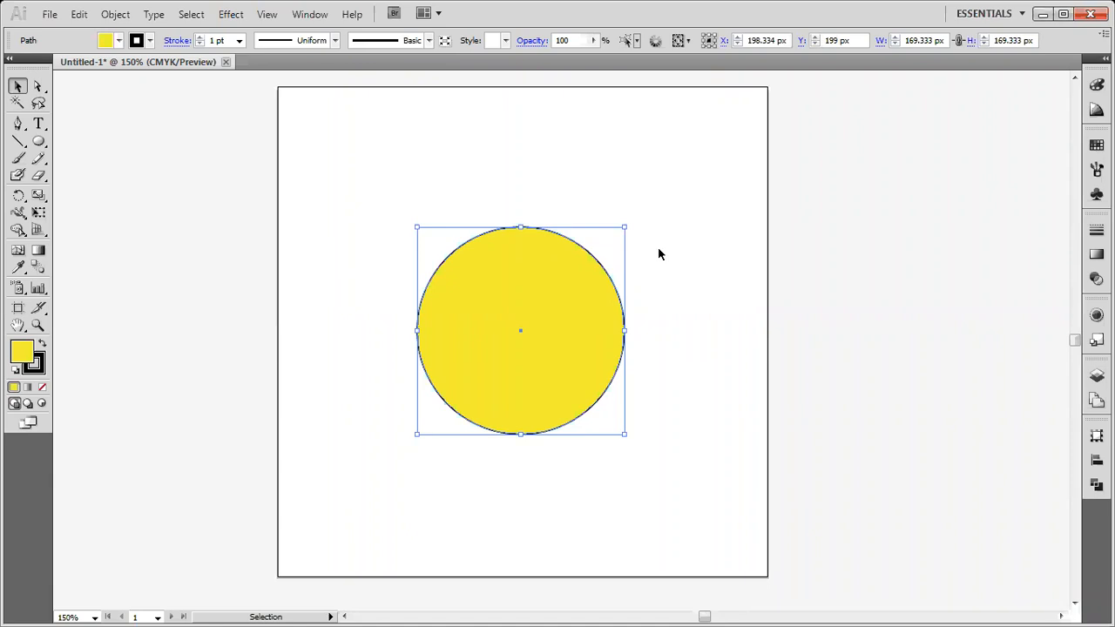
key("c")
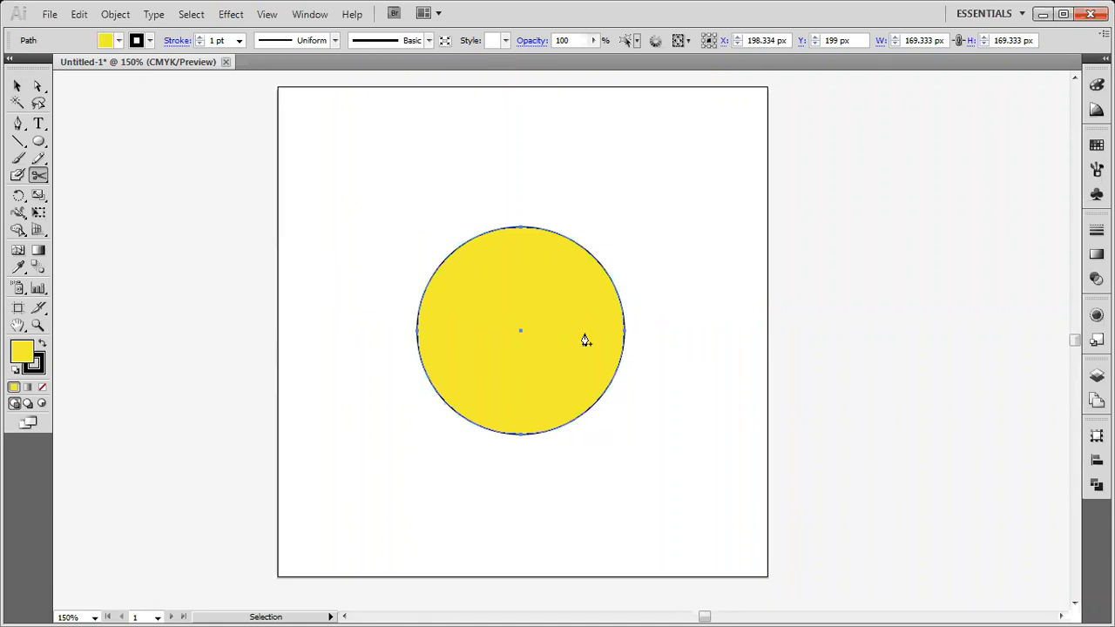
scroll(586, 339, "up", 2)
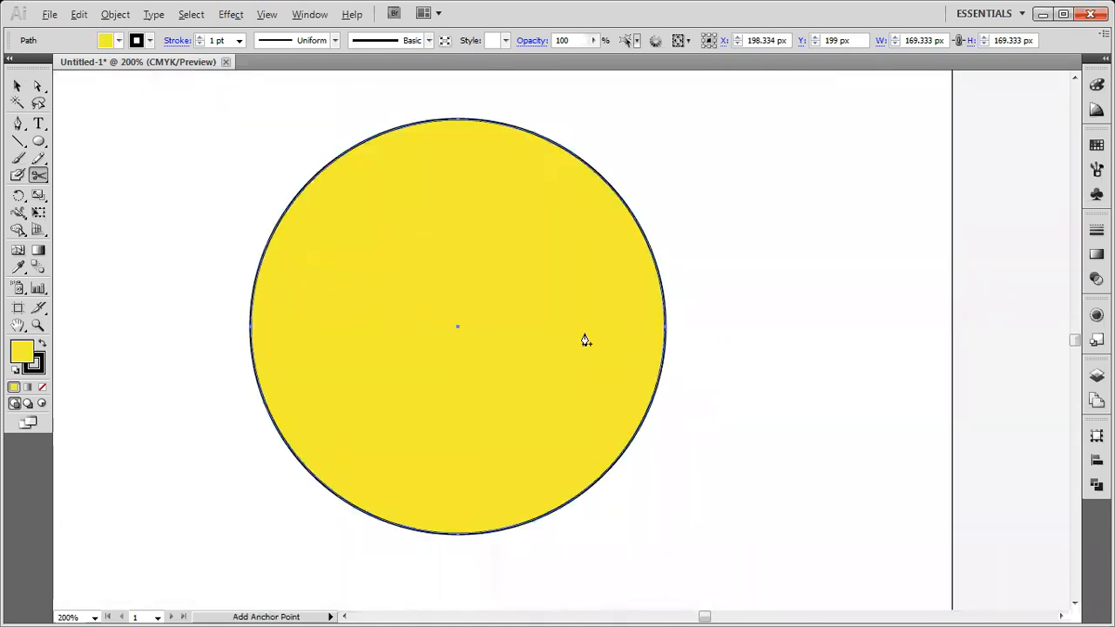
scroll(585, 333, "up", 1)
left_click(40, 179)
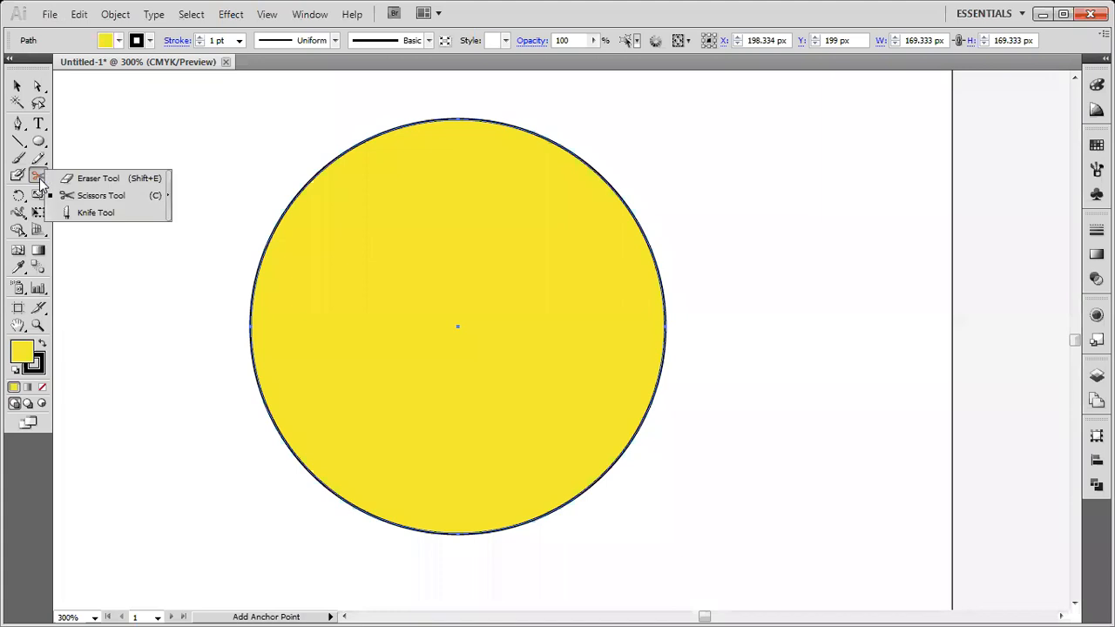
left_click(68, 196)
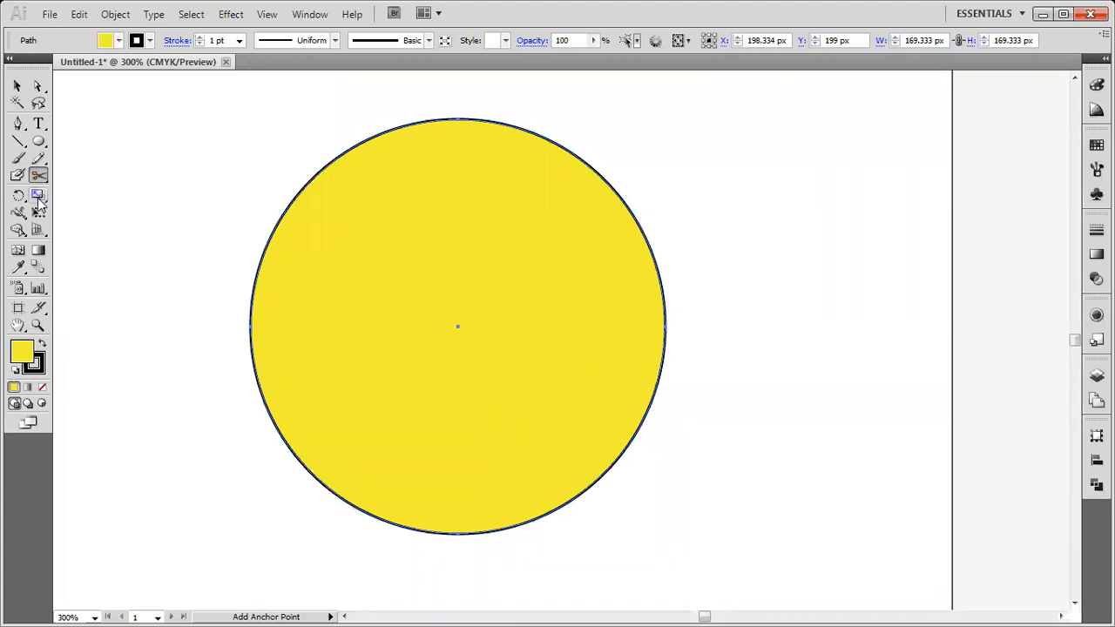
left_click(251, 326)
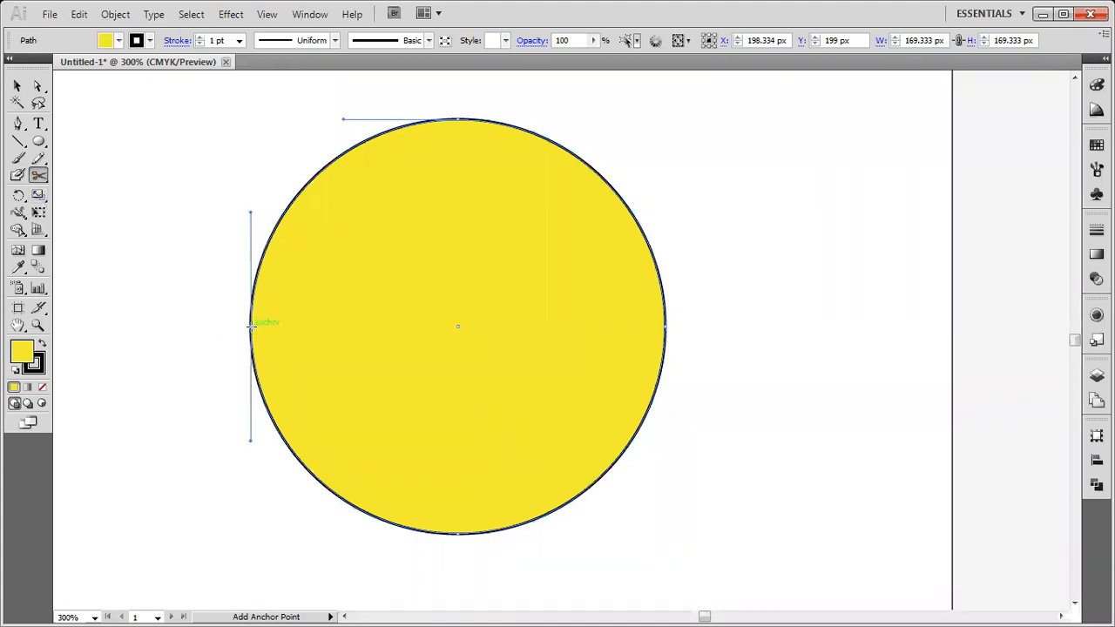
left_click(664, 328)
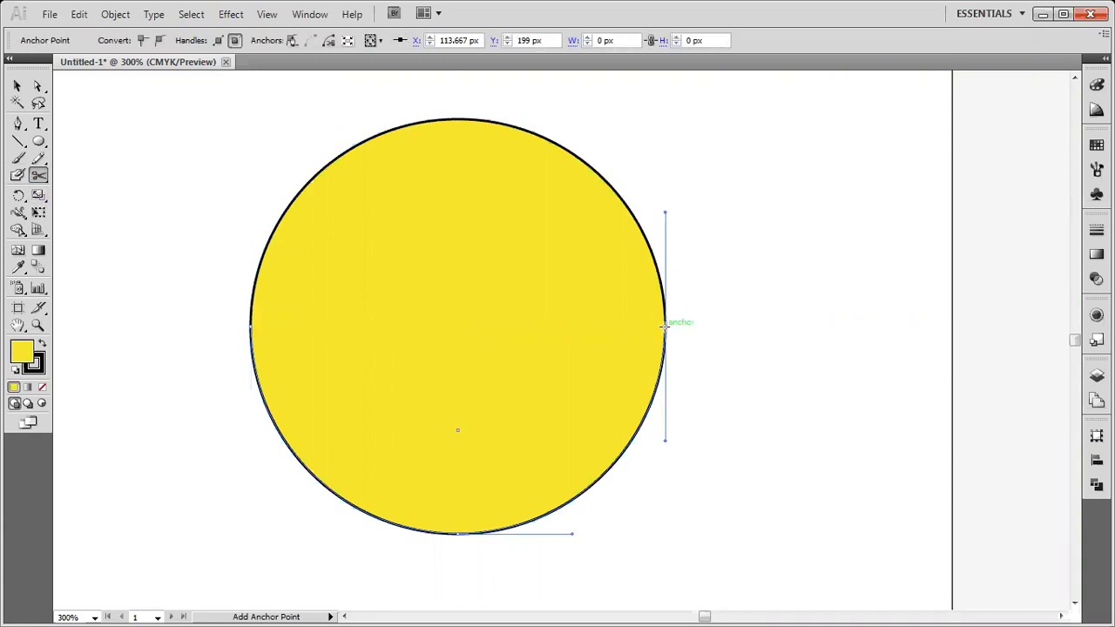
- Move the upper half-circle aside from the lower half and delete it
left_click(18, 86)
left_click(378, 204)
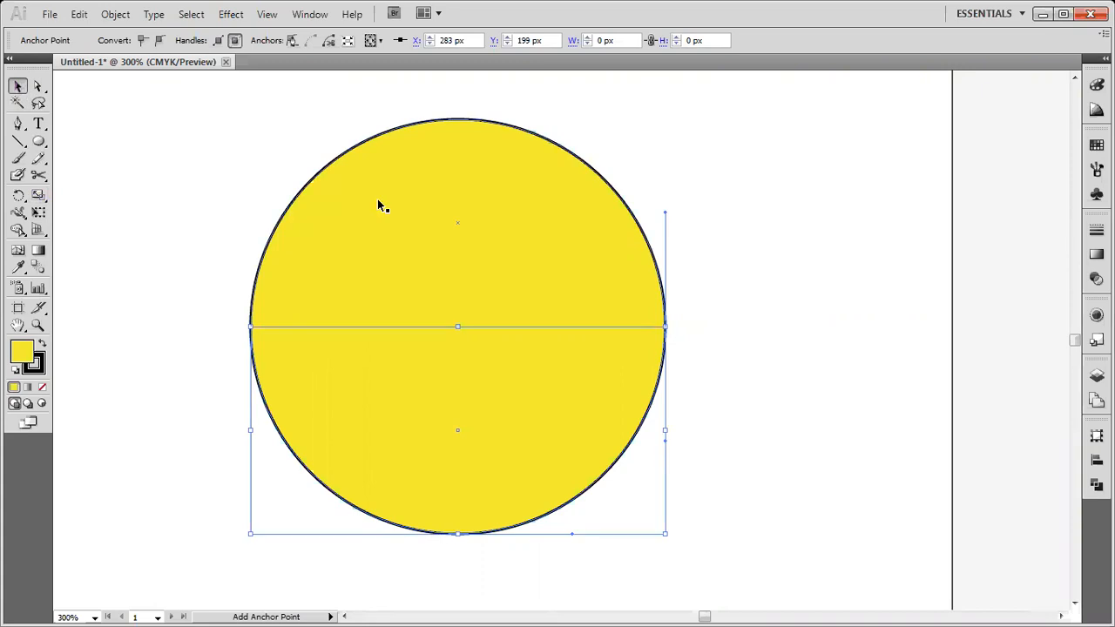
left_click_drag(404, 202, 669, 200)
left_click(542, 416)
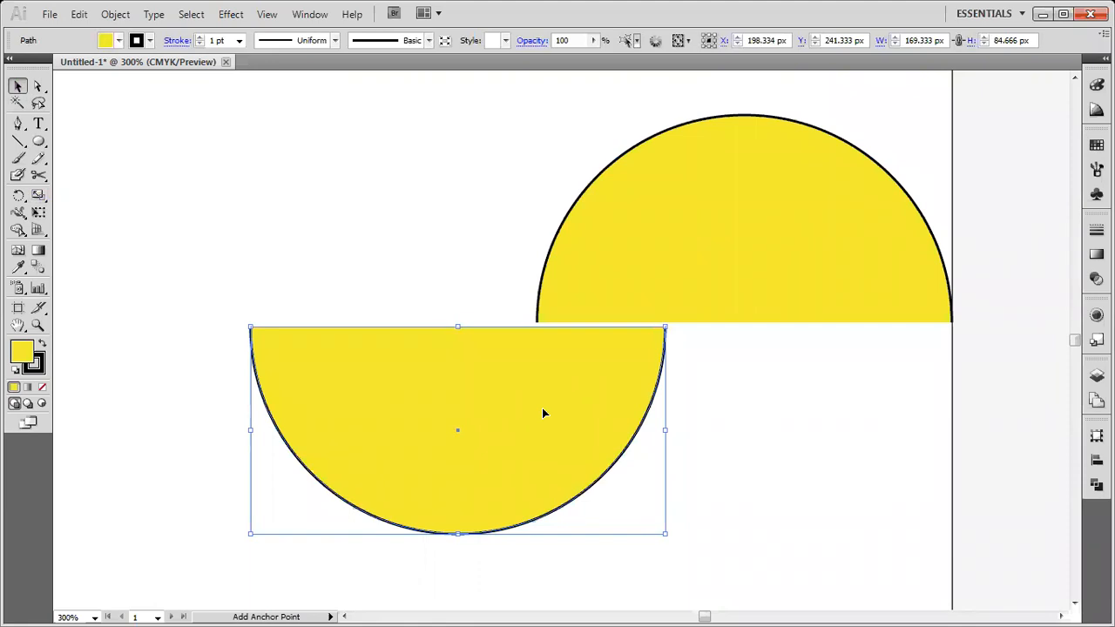
left_click(722, 268)
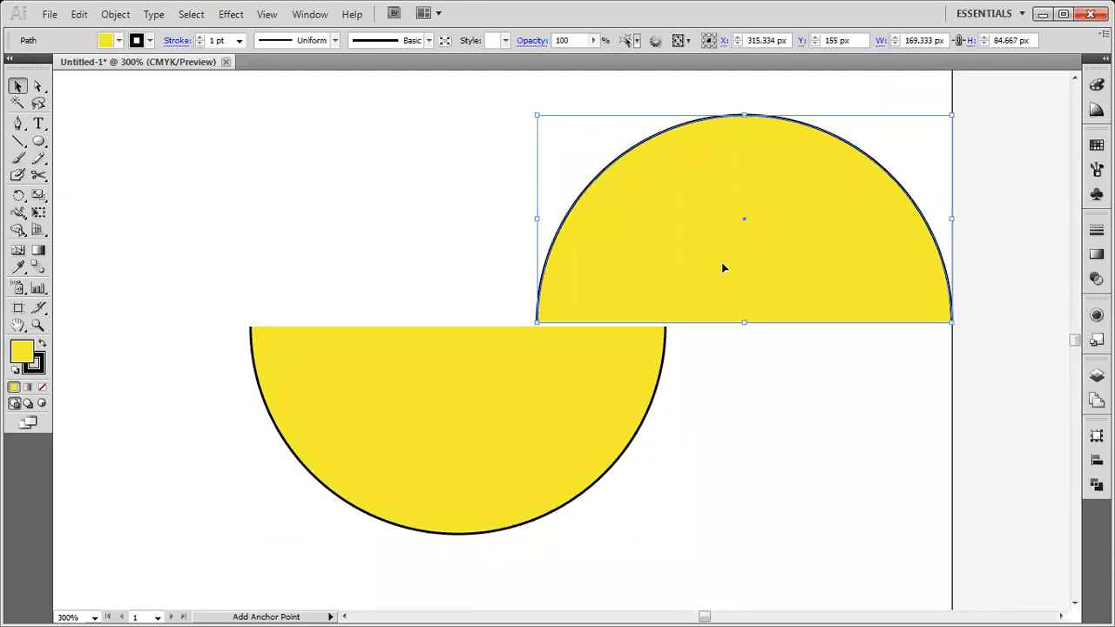
key("Delete")
left_click(401, 409)
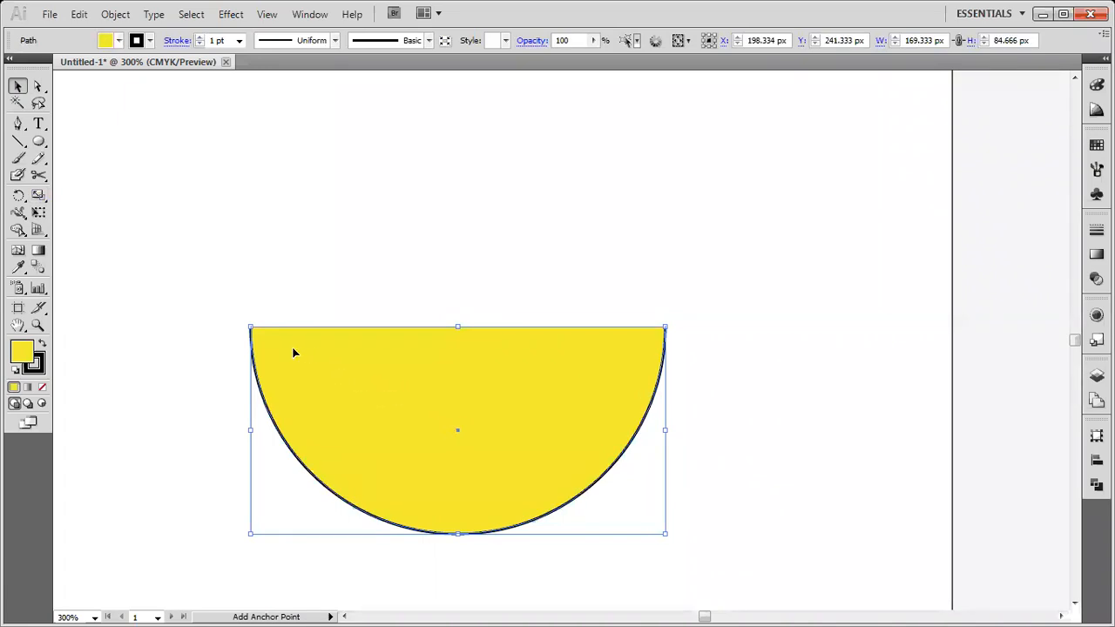
left_click(285, 293)
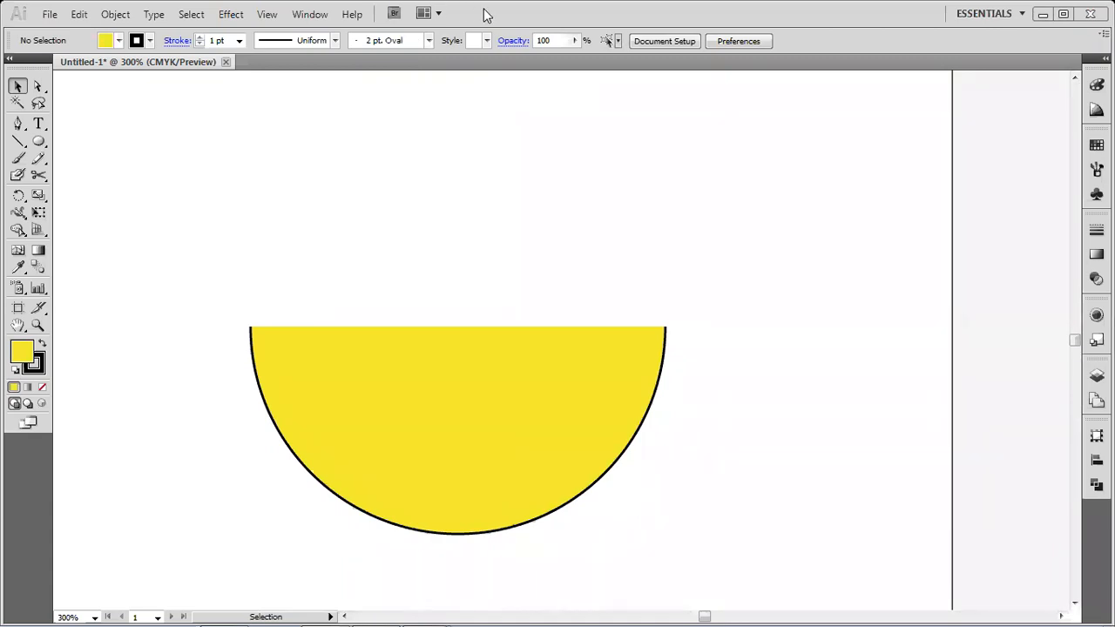
left_click(336, 356)
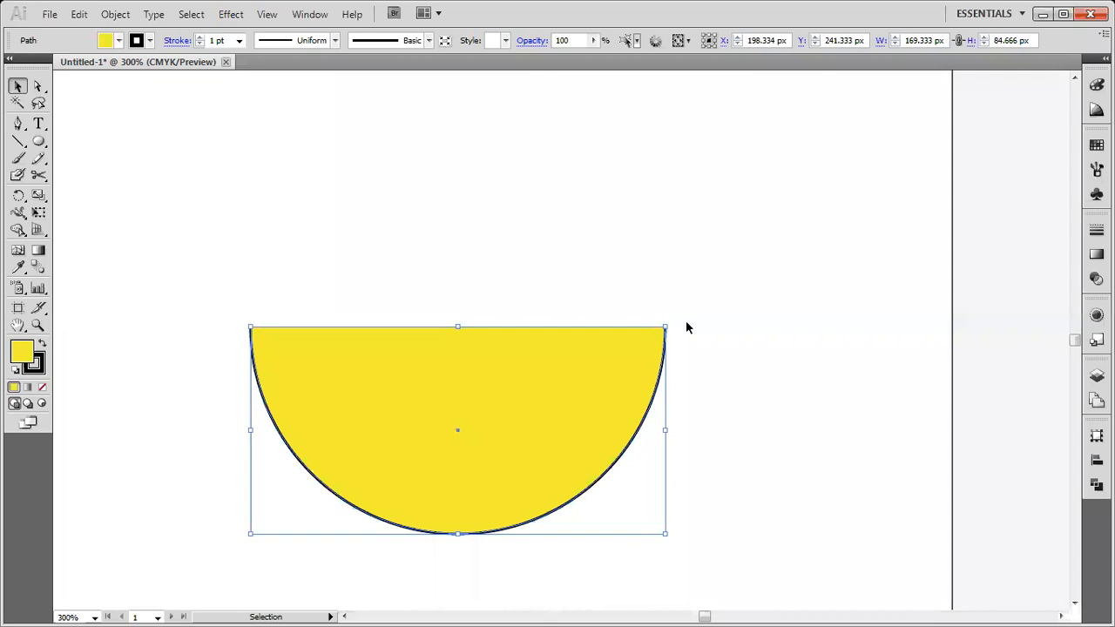
left_click(247, 273)
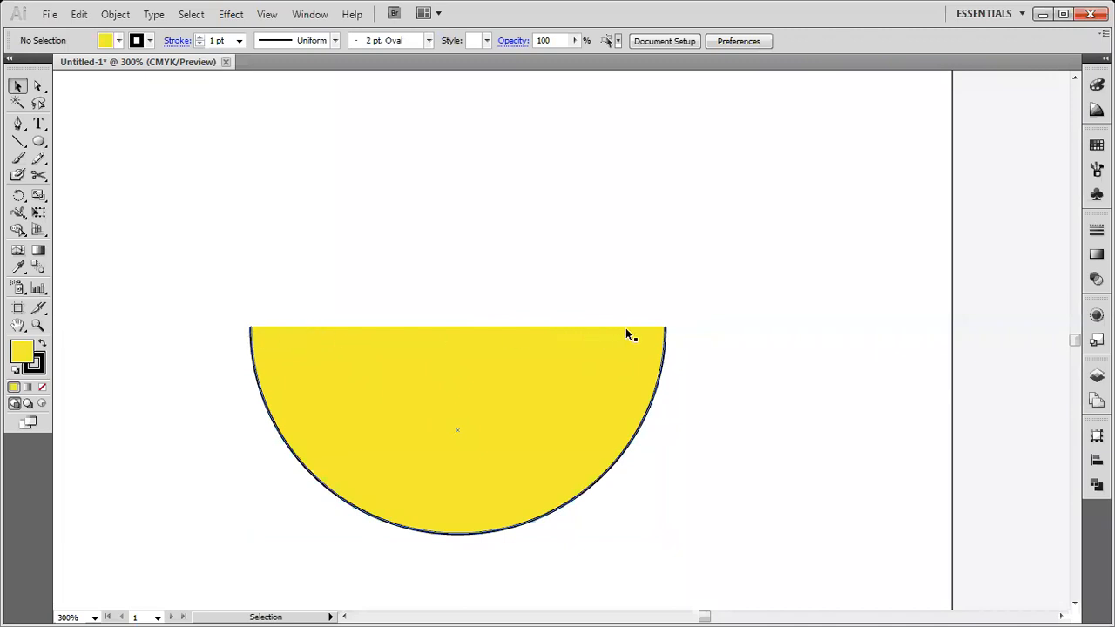
- Close the half-circle's open path with the Pen tool by joining its two end anchors with a straight top edge
left_click(366, 354)
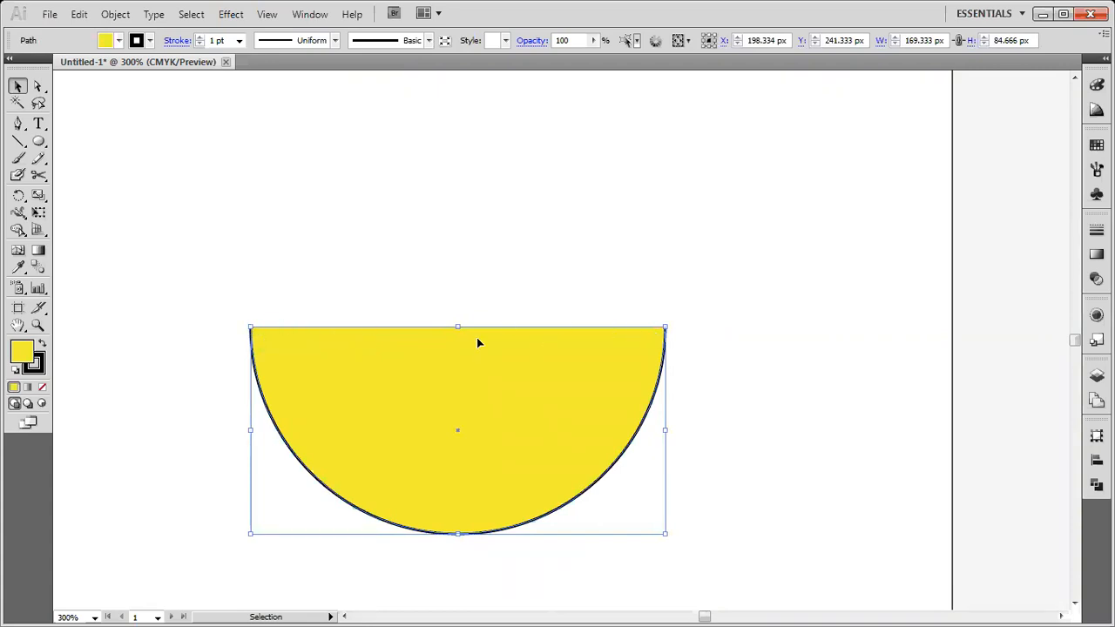
left_click(17, 126)
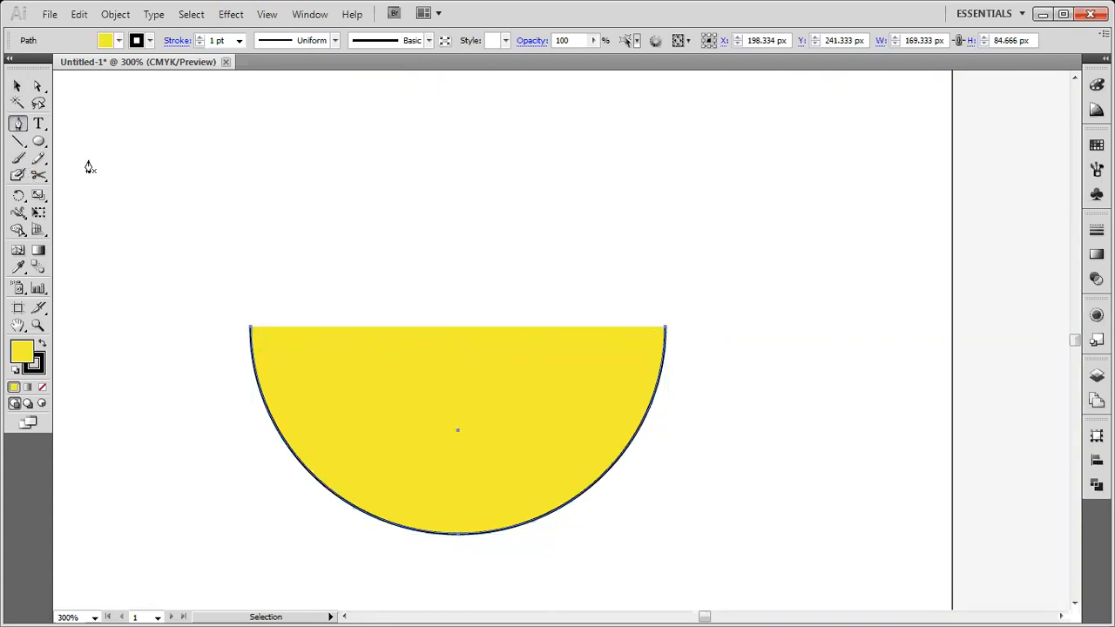
left_click(250, 331)
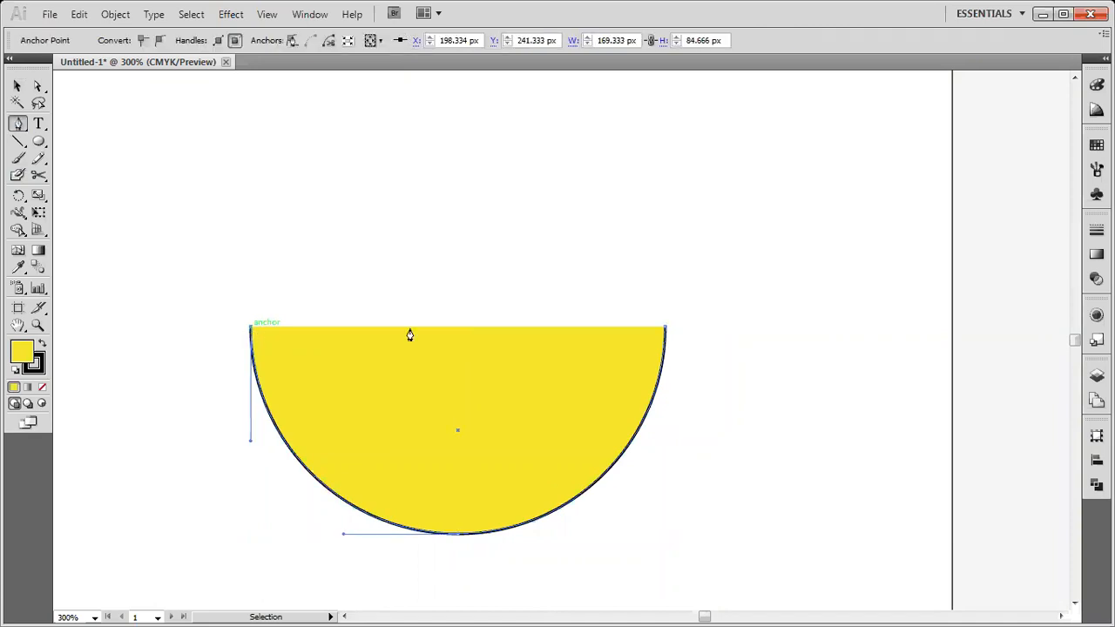
left_click(665, 330)
left_click(17, 86)
left_click(370, 224)
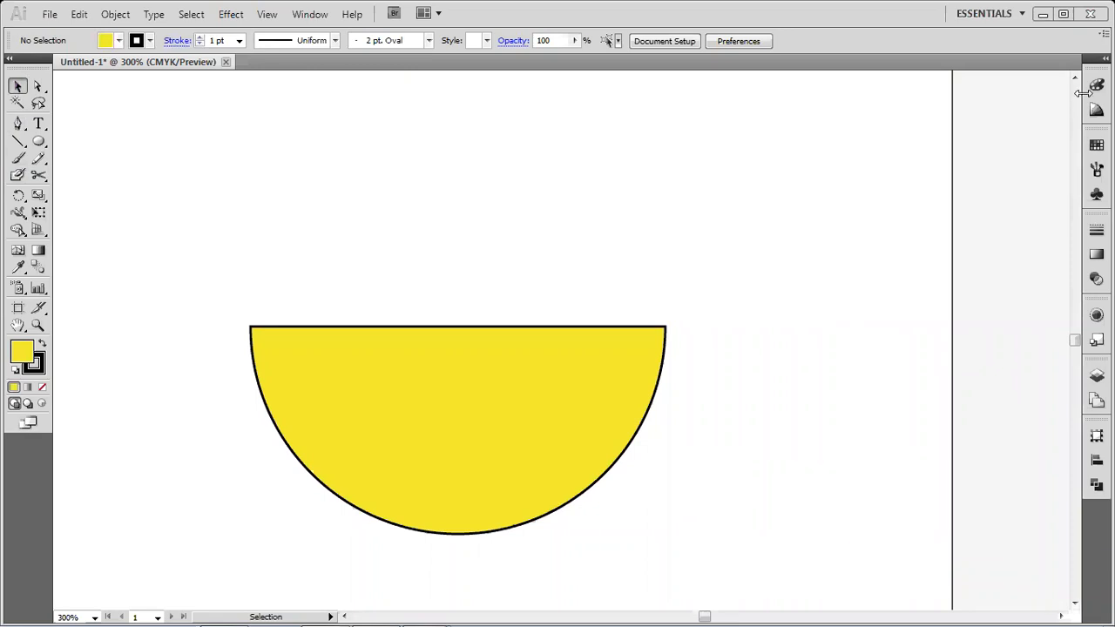
- Move the half-circle up toward the left side of the artboard and place a duplicate level with it on its right
left_click(571, 391)
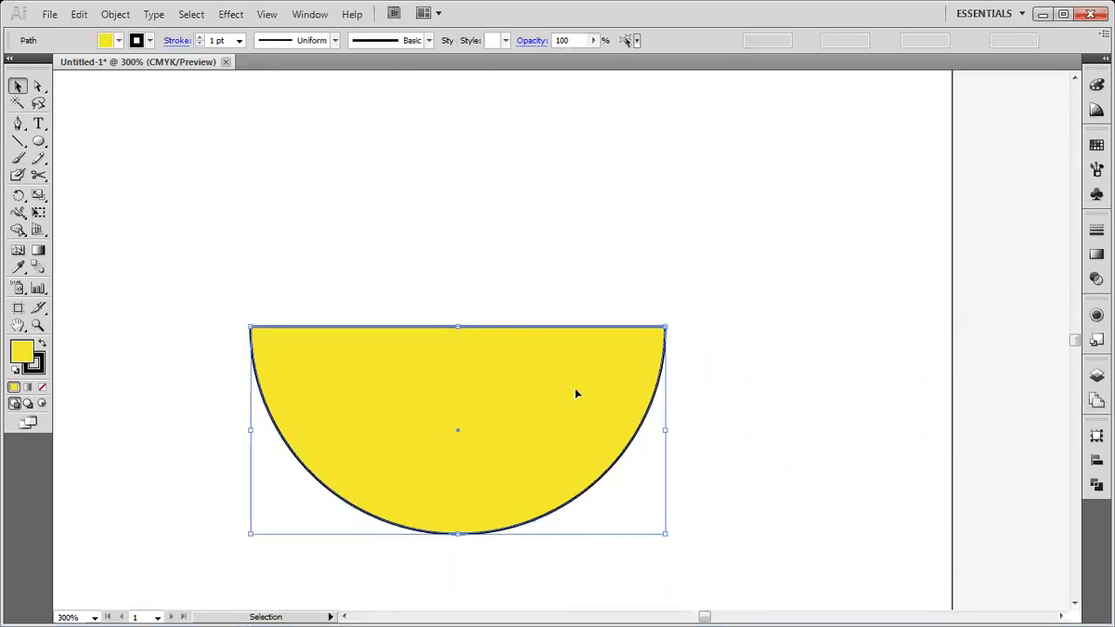
left_click_drag(472, 413, 328, 356)
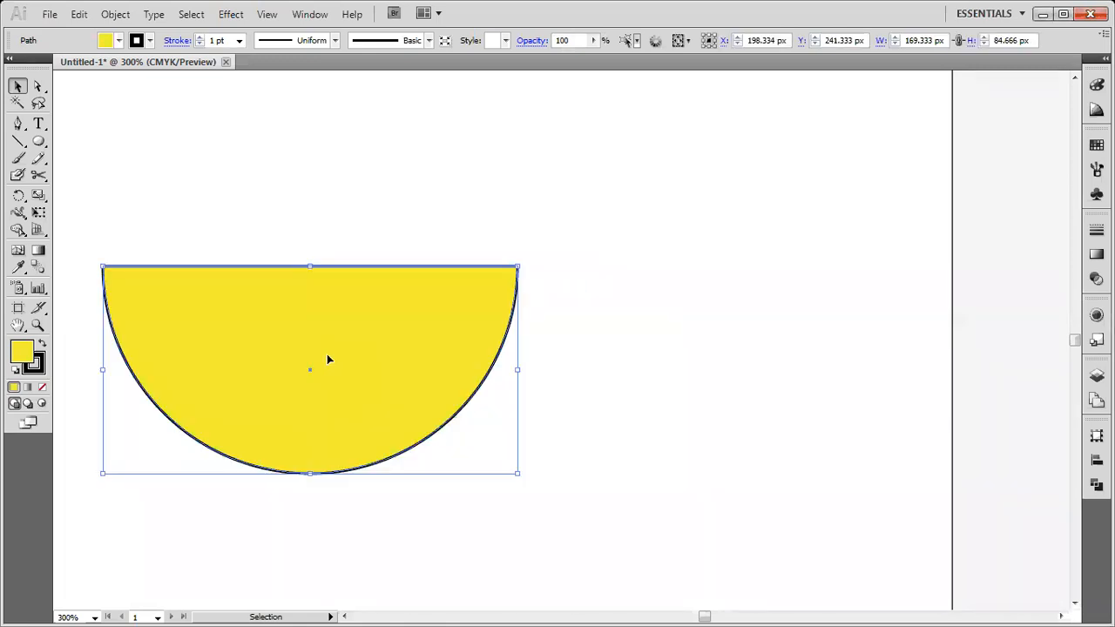
left_click_drag(257, 360, 690, 363, "alt")
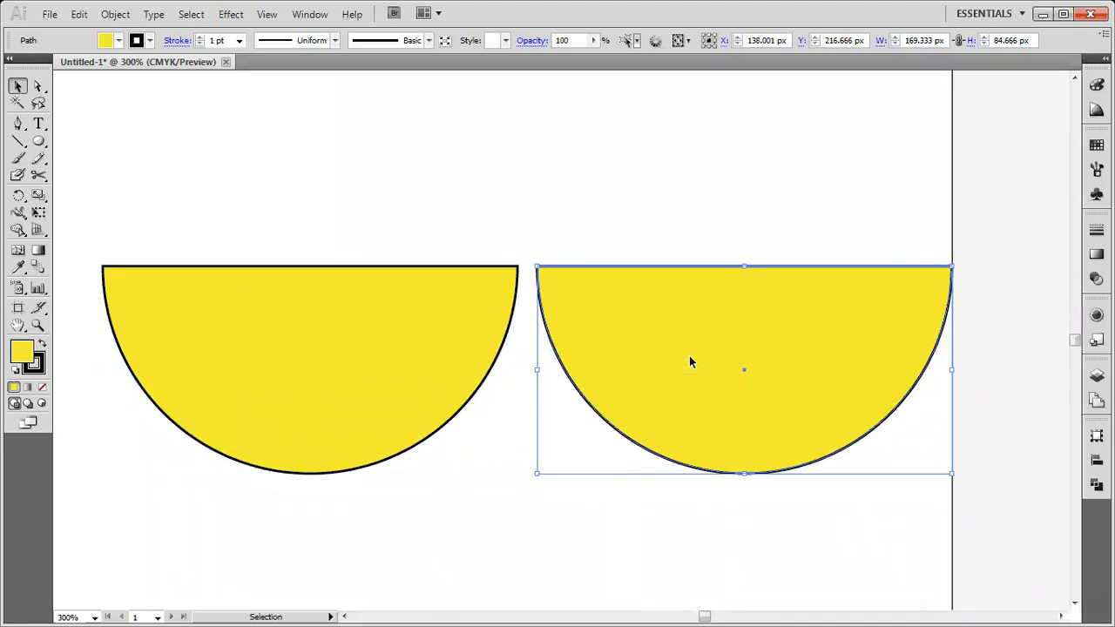
left_click(488, 213)
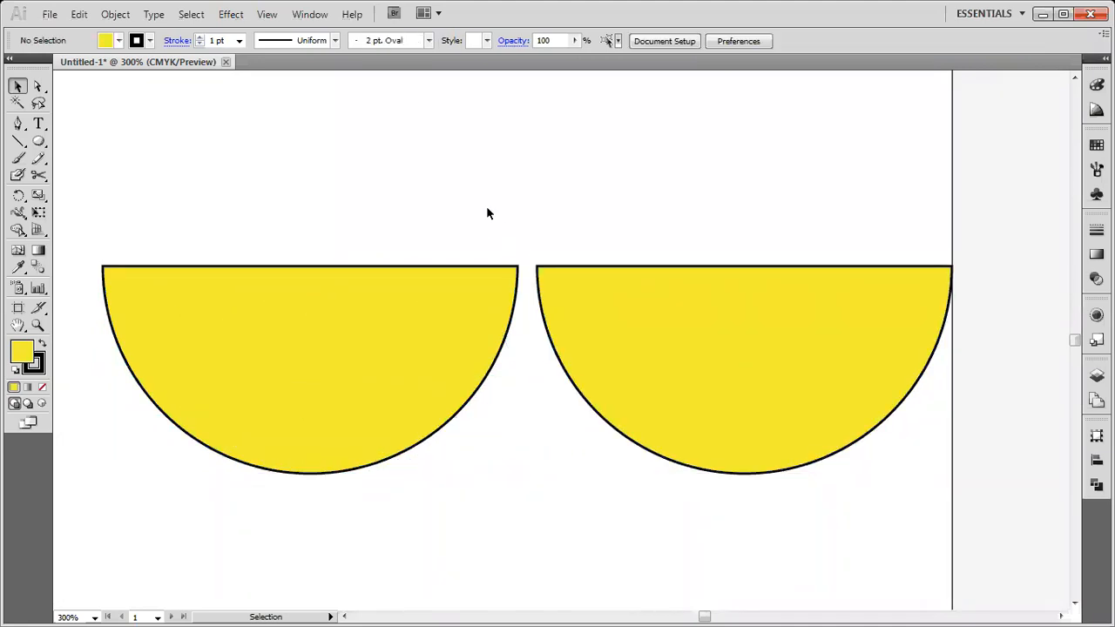
- Draw a rectangle about 116 px wide and 20 px high overlapping the bottom of the left half-circle
left_click(334, 341)
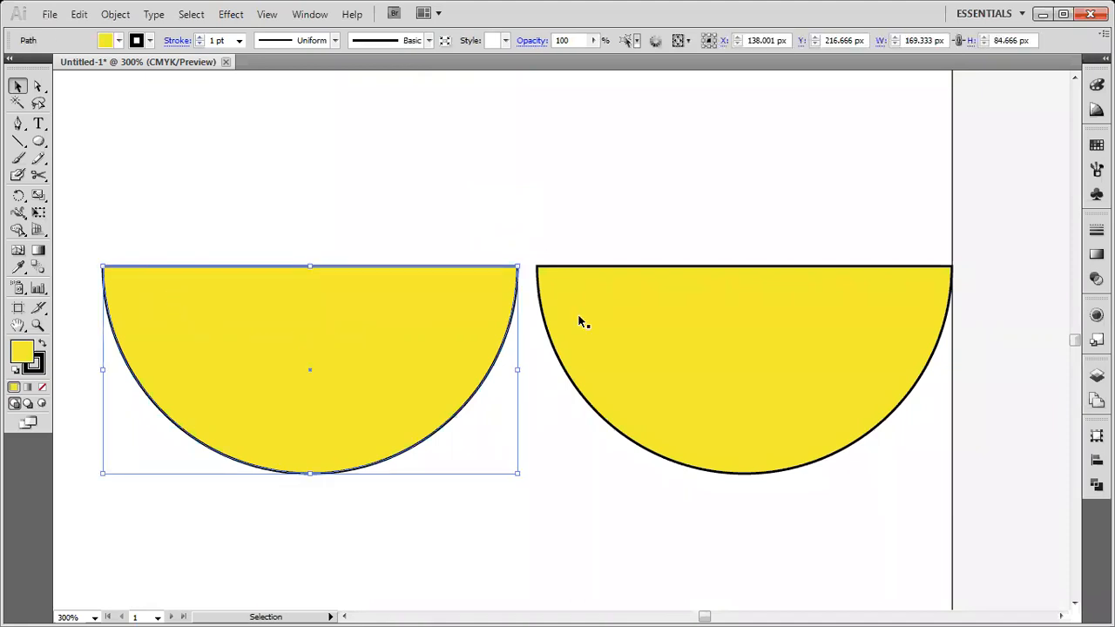
left_click(206, 229)
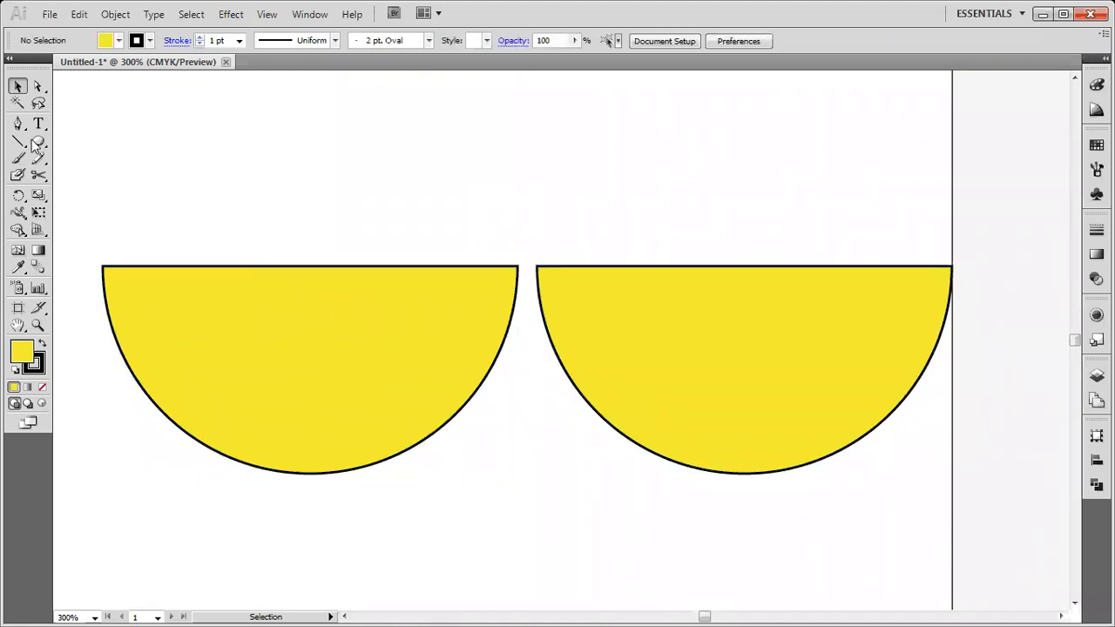
left_click(38, 141)
left_click_drag(38, 147, 54, 145)
left_click_drag(169, 442, 454, 490)
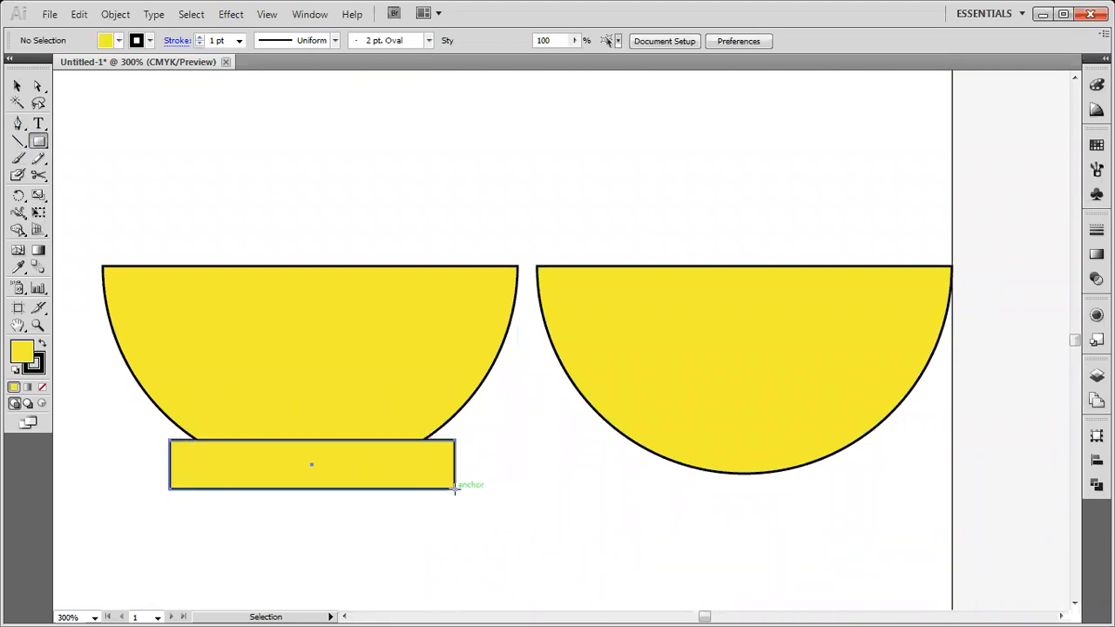
- Use the Shape Builder tool to remove the rectangle and the overlapped bottom of the left half-circle, giving it a flat base
key("v")
left_click(289, 391)
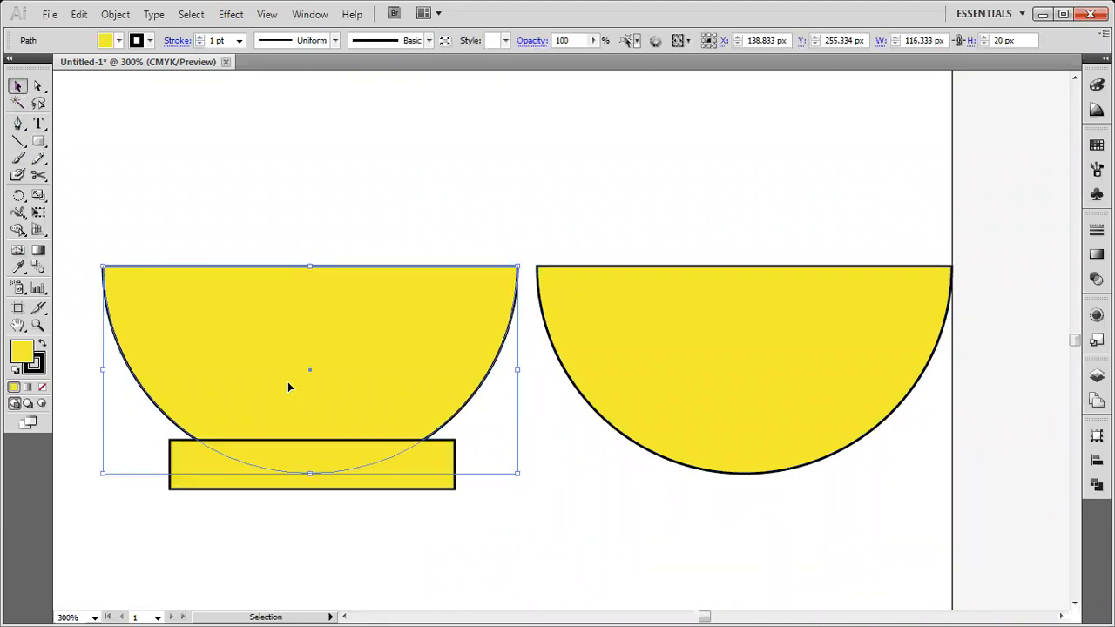
left_click(228, 484, "shift")
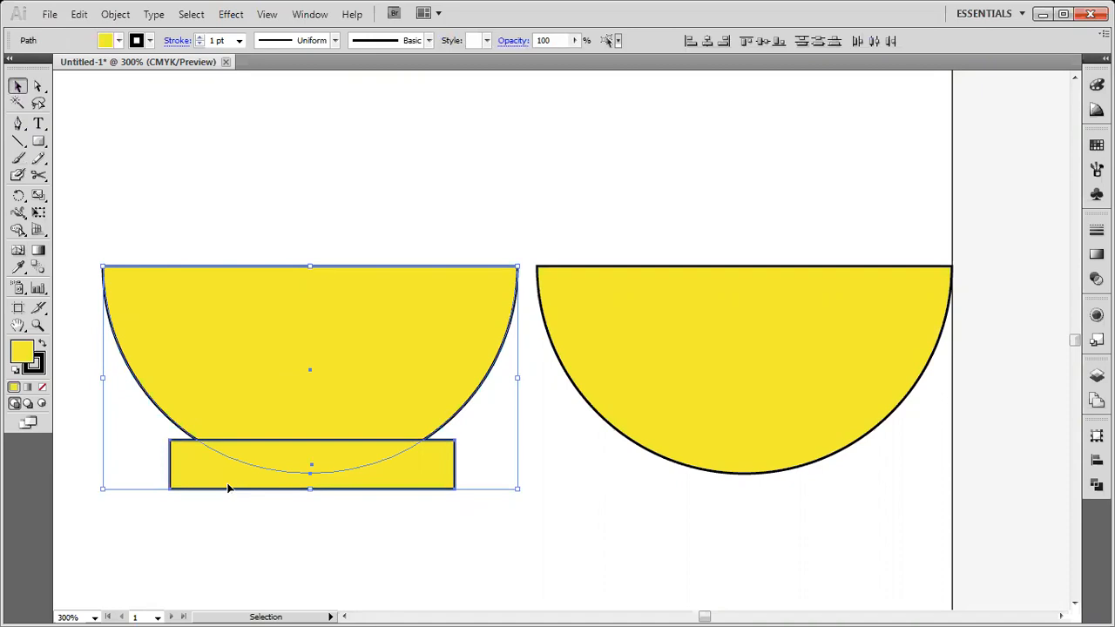
left_click(19, 231)
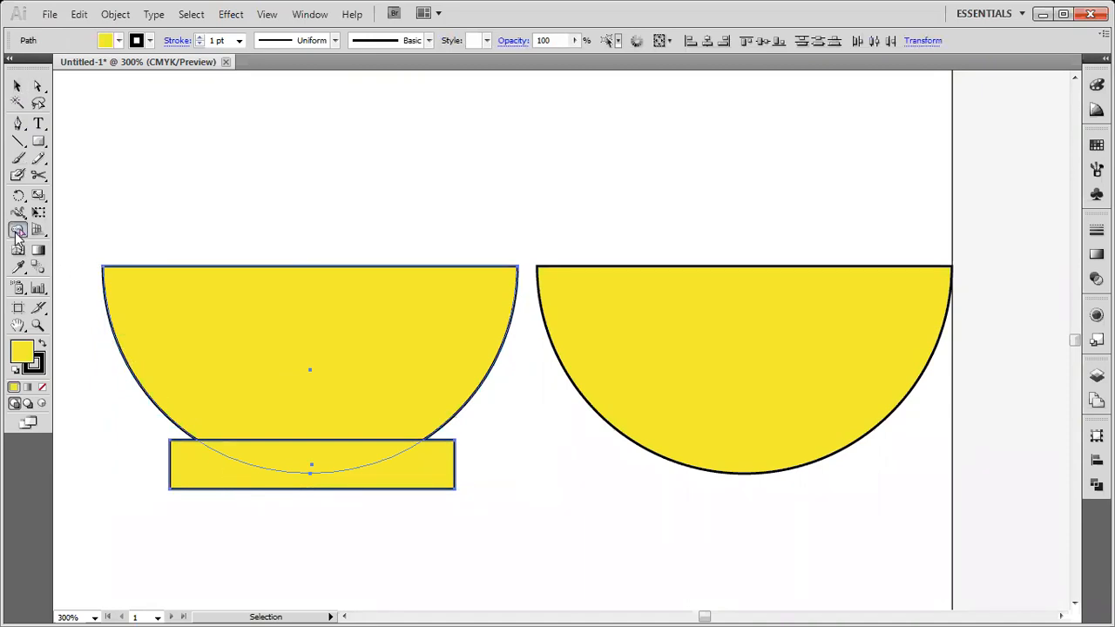
mouse_move(148, 424)
left_mouse_down()
mouse_move(217, 488)
mouse_move(276, 465)
mouse_move(287, 463)
mouse_move(256, 477)
mouse_move(376, 464)
mouse_move(311, 462)
left_mouse_up()
left_click(18, 85)
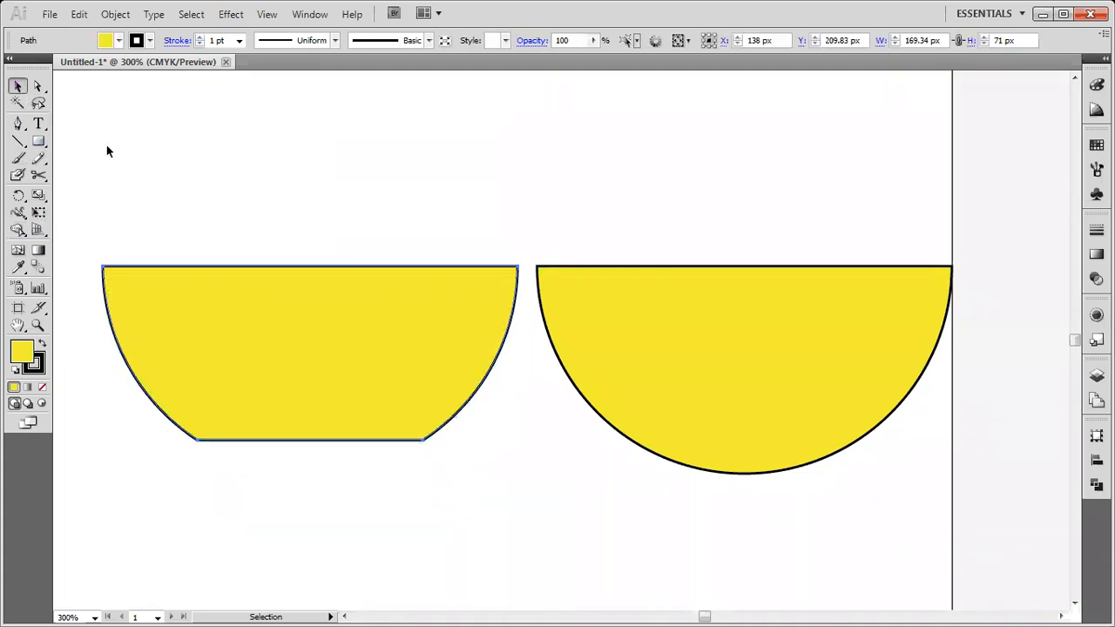
- Delete the right half-circle and place a duplicate of the flat-bottomed bowl level with the original on its right
left_click(107, 145)
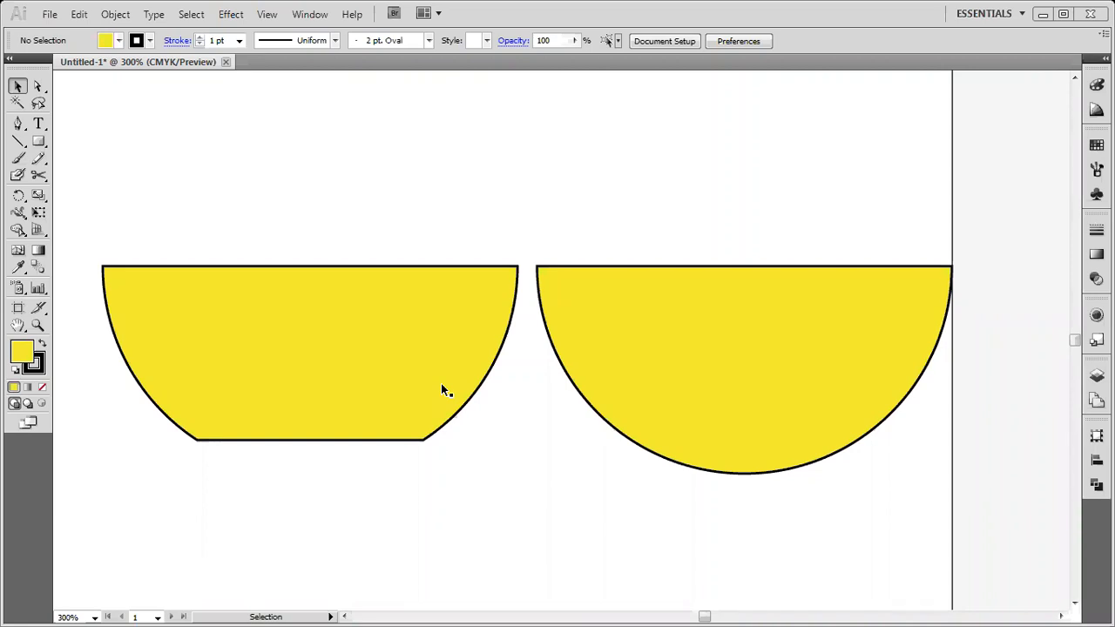
left_click(664, 349)
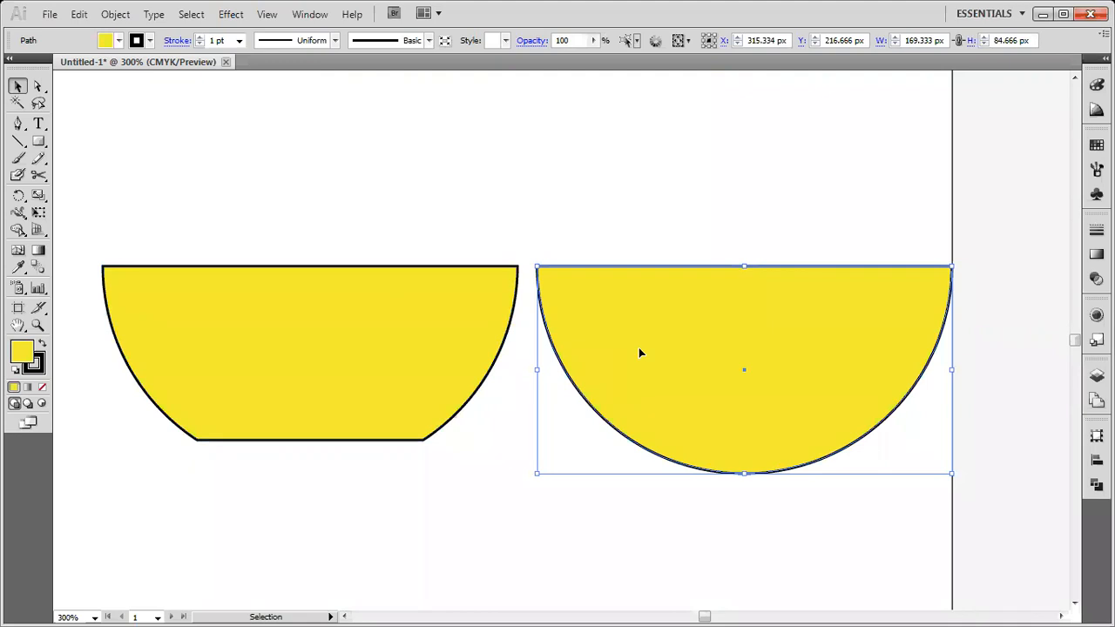
key("Delete")
left_click(302, 362)
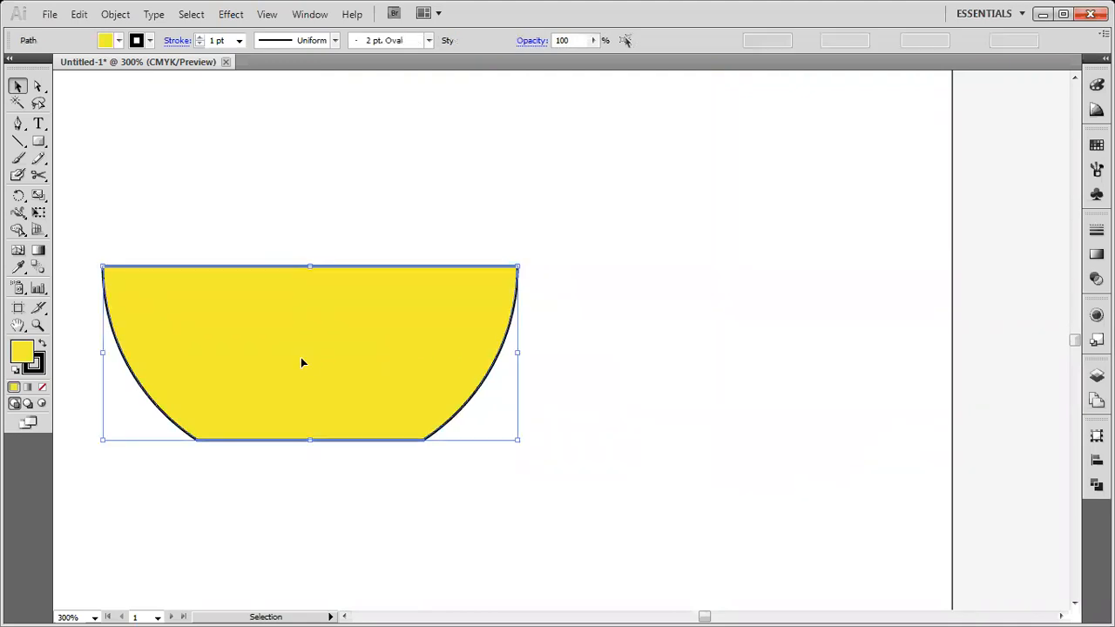
left_click_drag(230, 362, 650, 362)
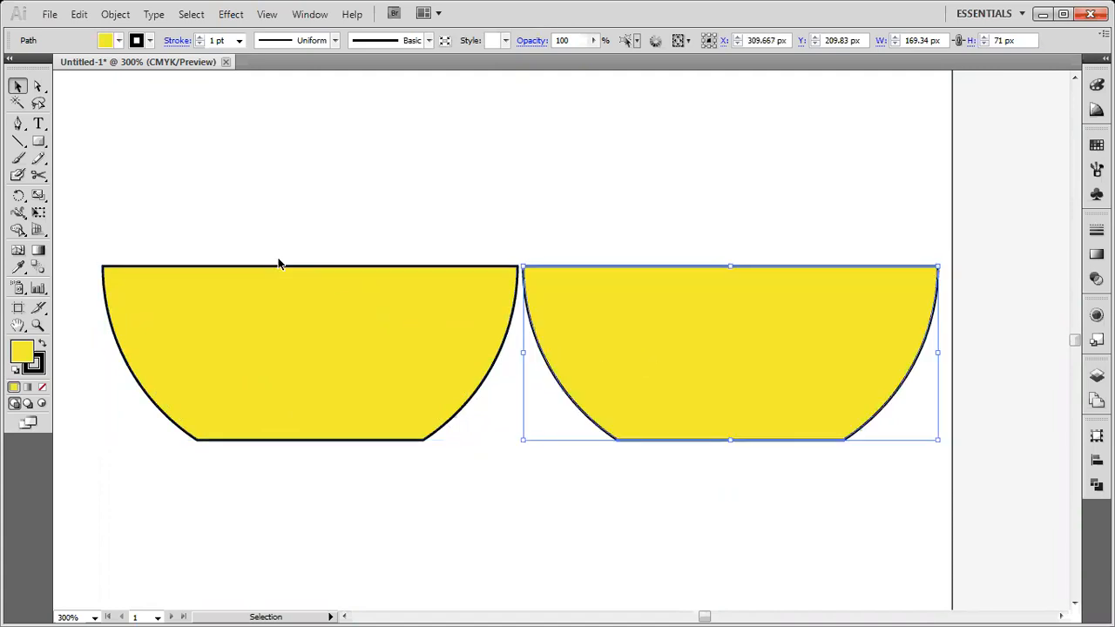
left_click(449, 504)
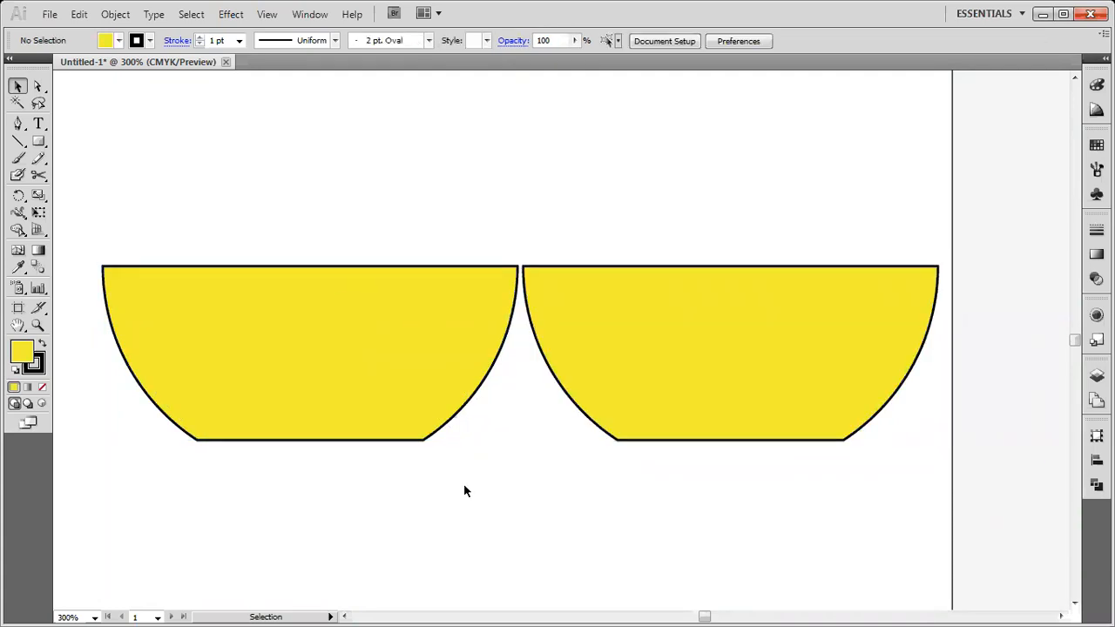
- Move the left bowl about 30 px horizontally away from the right bowl to widen the gap between them
key("space")
left_click_drag(474, 476, 583, 471)
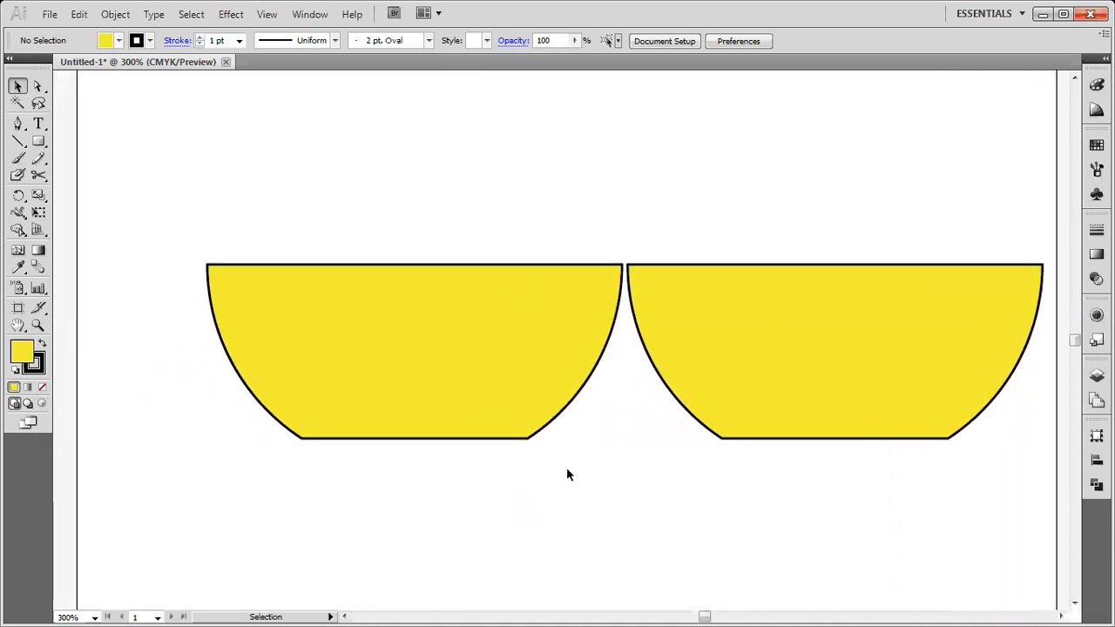
double_click(421, 391)
left_click_drag(421, 391, 346, 392)
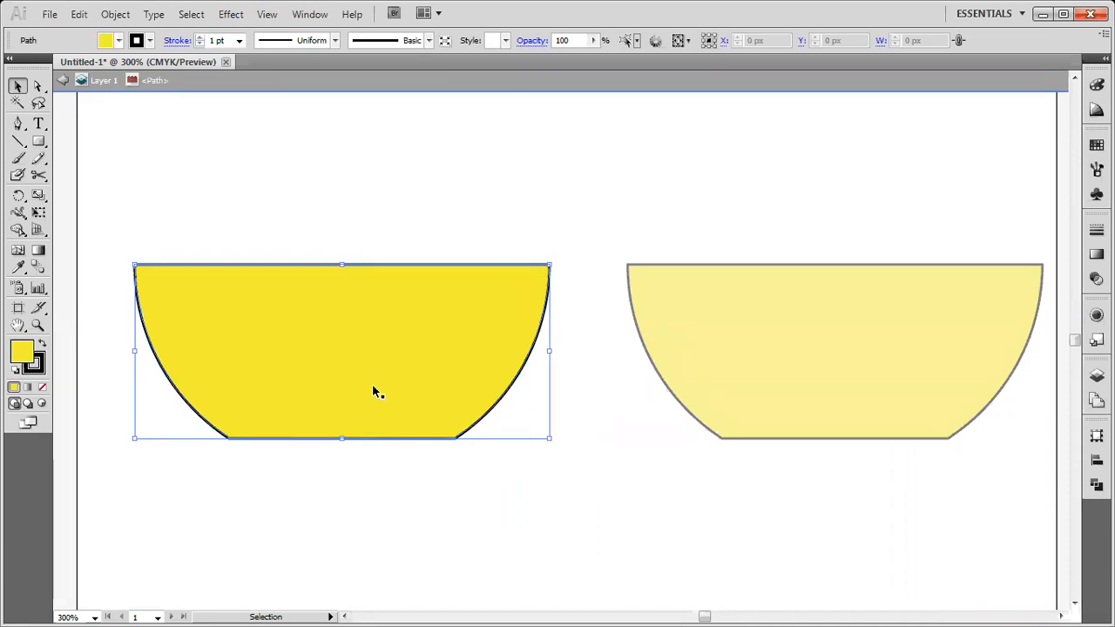
left_click(500, 485)
double_click(499, 485)
left_click(344, 332)
left_click(340, 218)
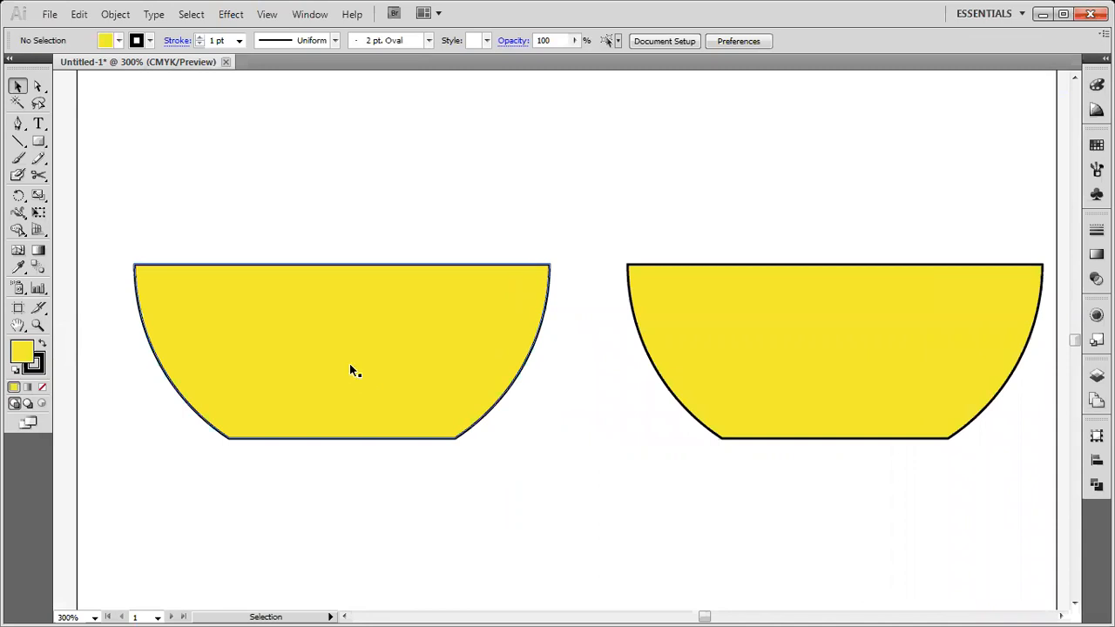
- Change the left bowl's fill to the darker golden yellow DDC010
left_click(352, 366)
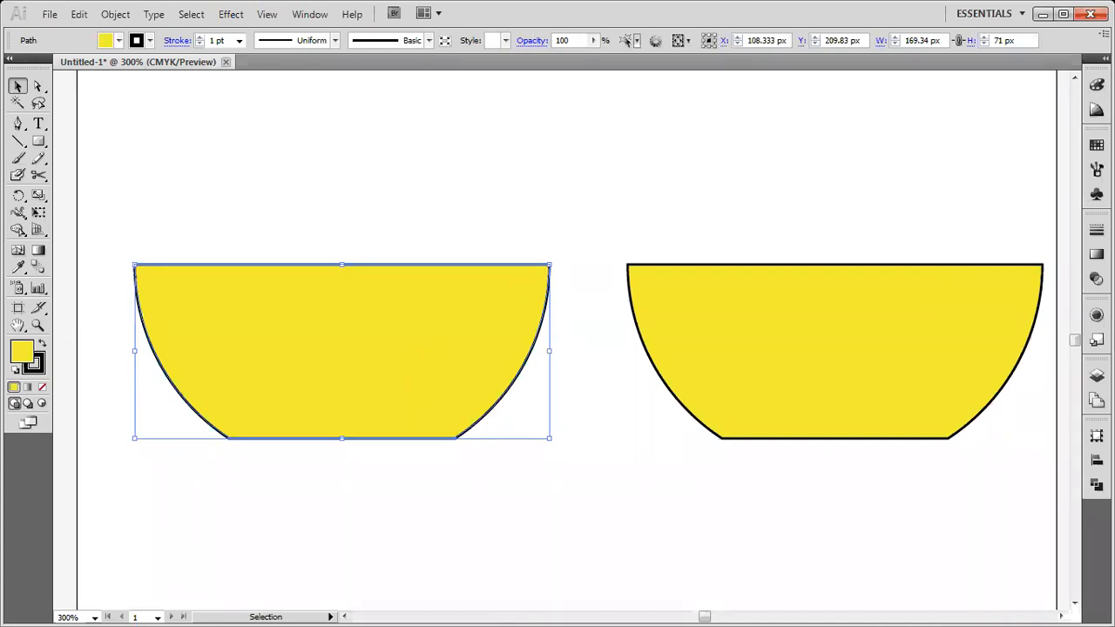
left_click(1096, 84)
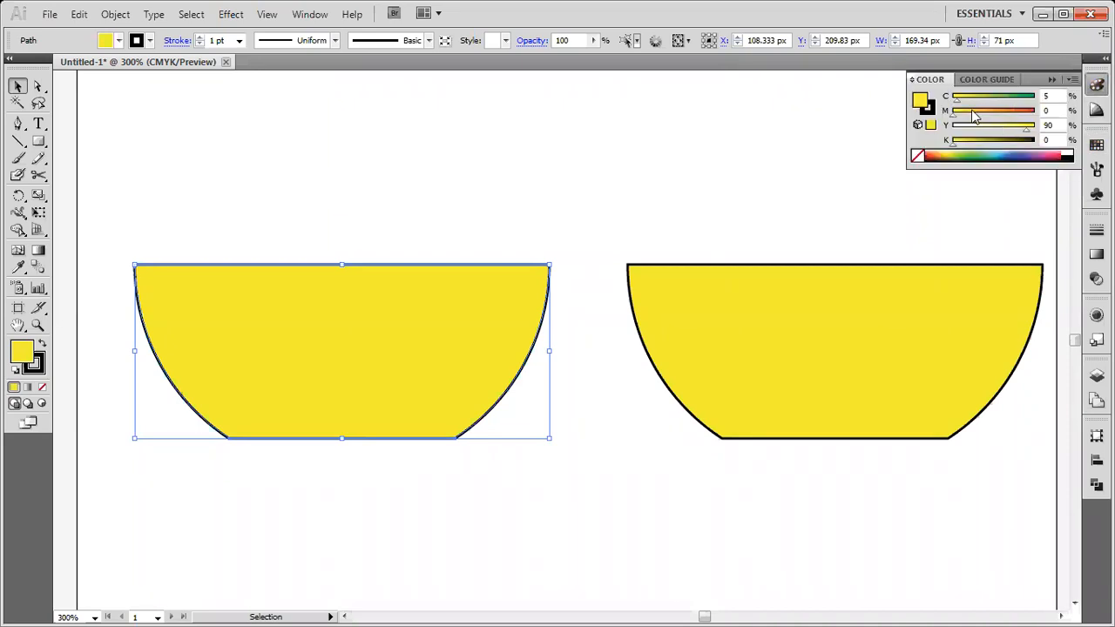
mouse_move(957, 101)
left_mouse_down()
mouse_move(997, 101)
mouse_move(967, 101)
left_mouse_up()
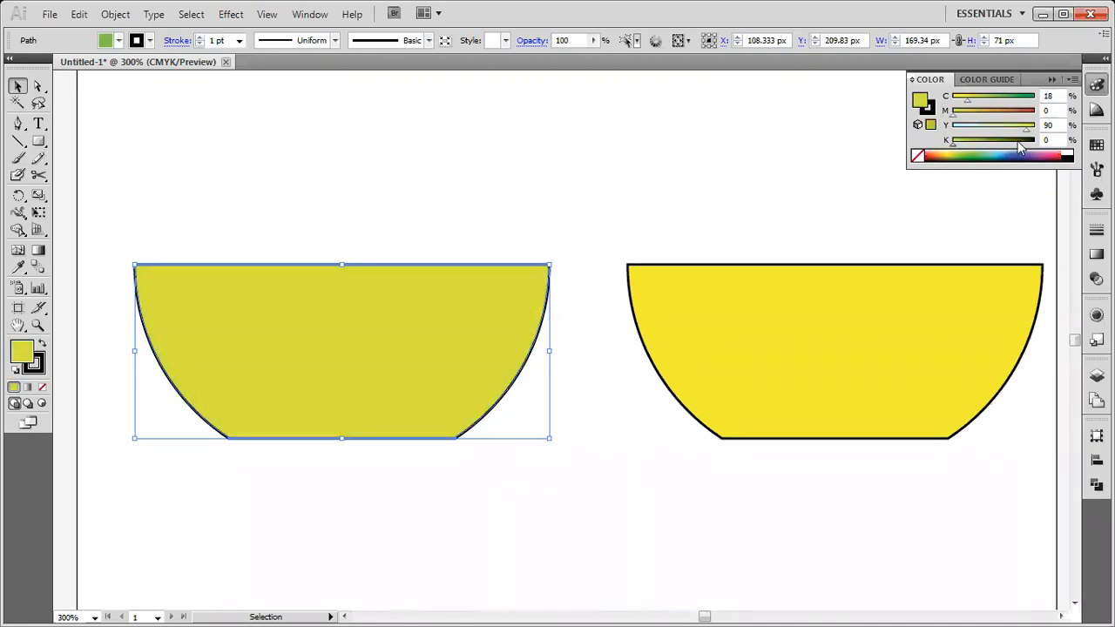
left_click_drag(953, 144, 953, 145)
double_click(921, 104)
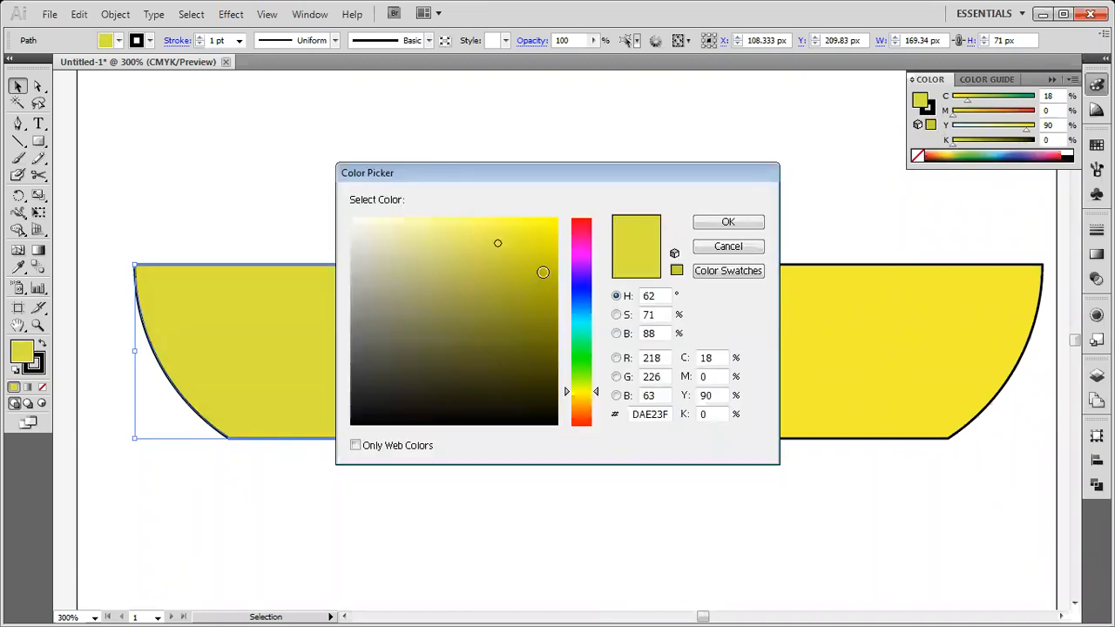
left_click_drag(537, 263, 543, 245)
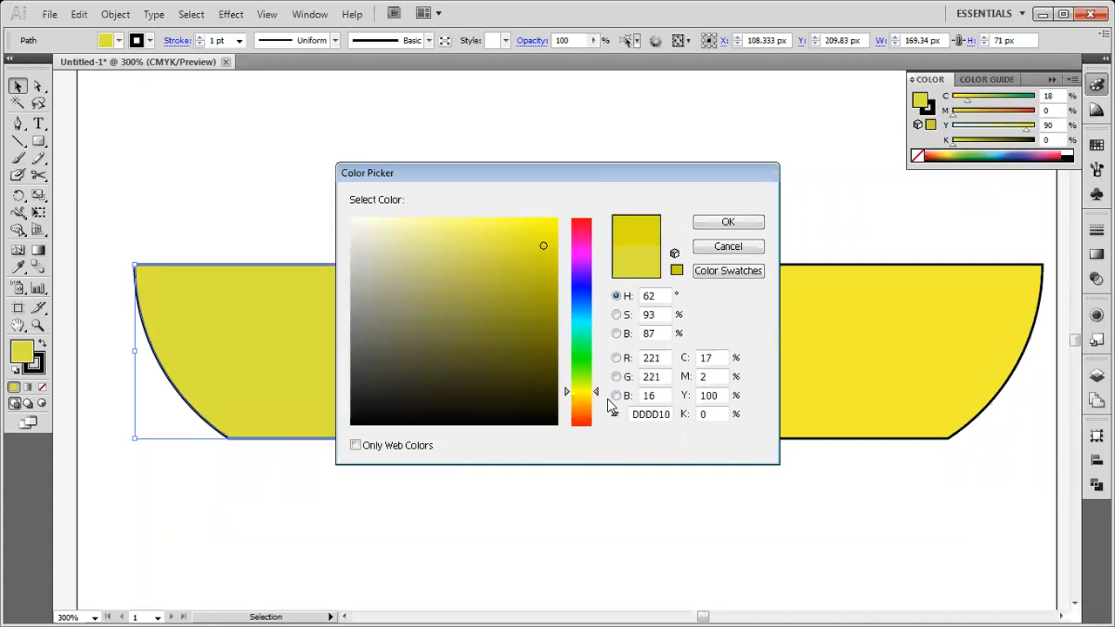
left_click_drag(597, 391, 597, 396)
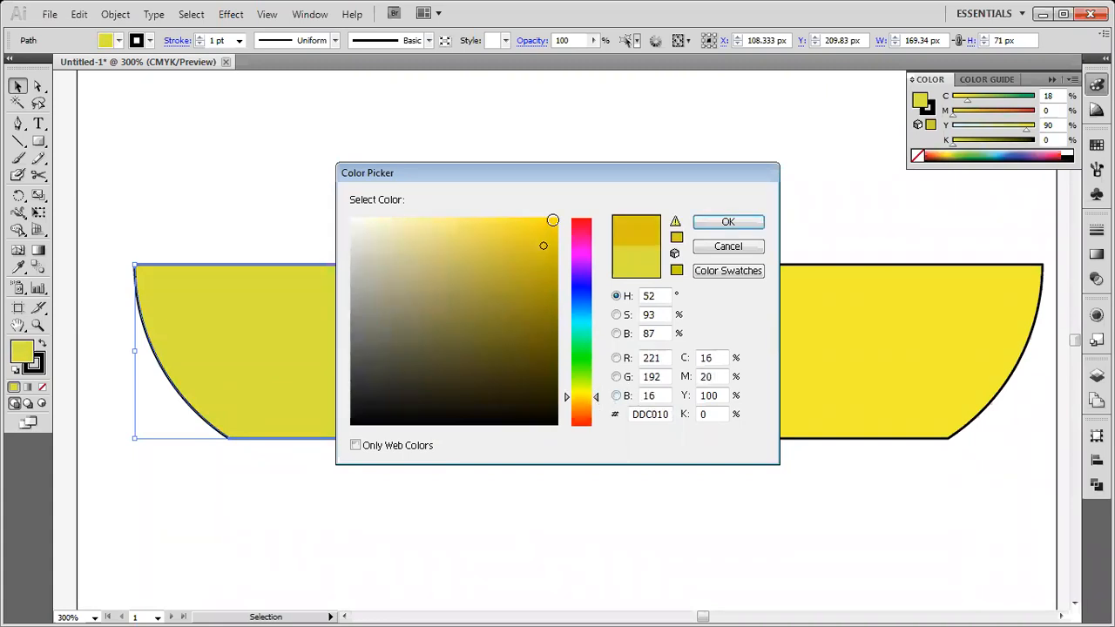
left_click(540, 246)
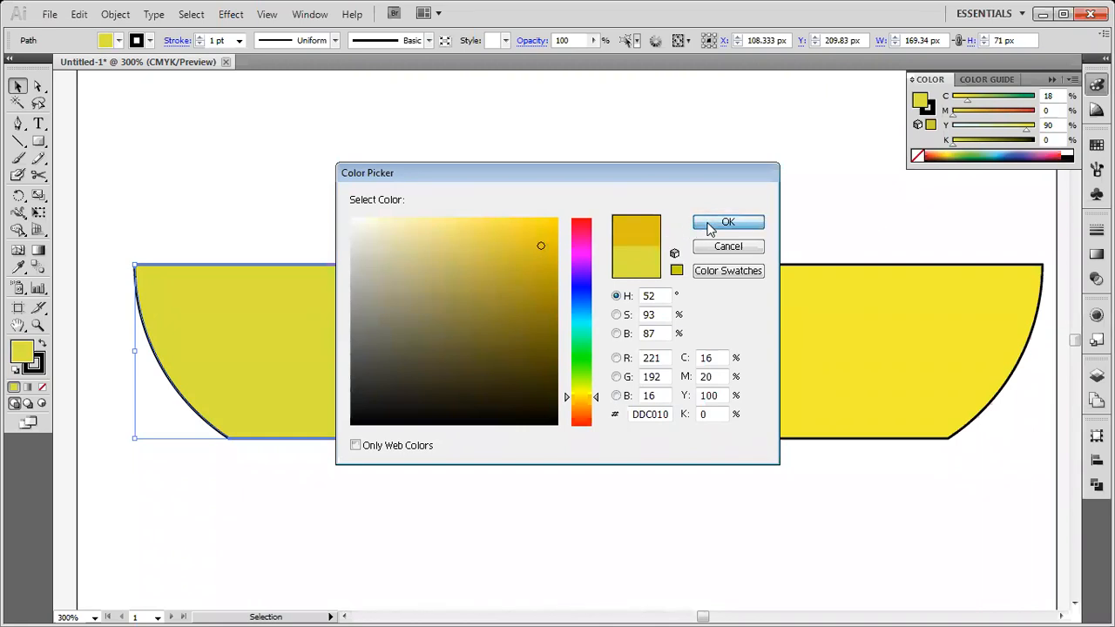
left_click(728, 223)
left_click(555, 181)
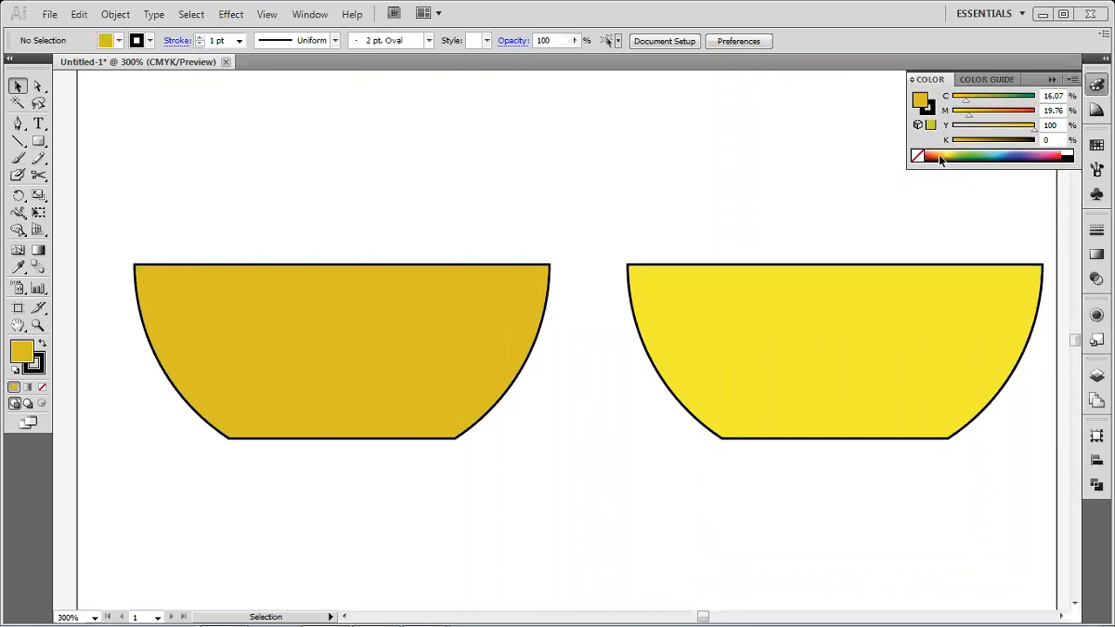
- Draw a thin rectangle about 178 px wide and 7 px high across the upper part of the left bowl, overhanging both sides
left_click(37, 142)
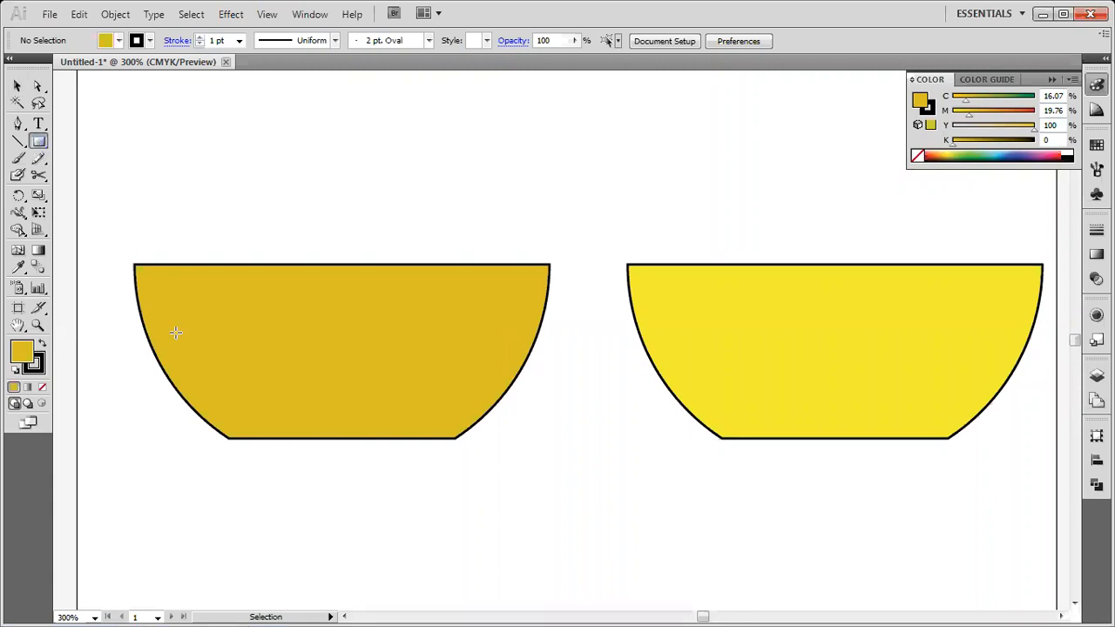
left_click_drag(123, 297, 559, 311)
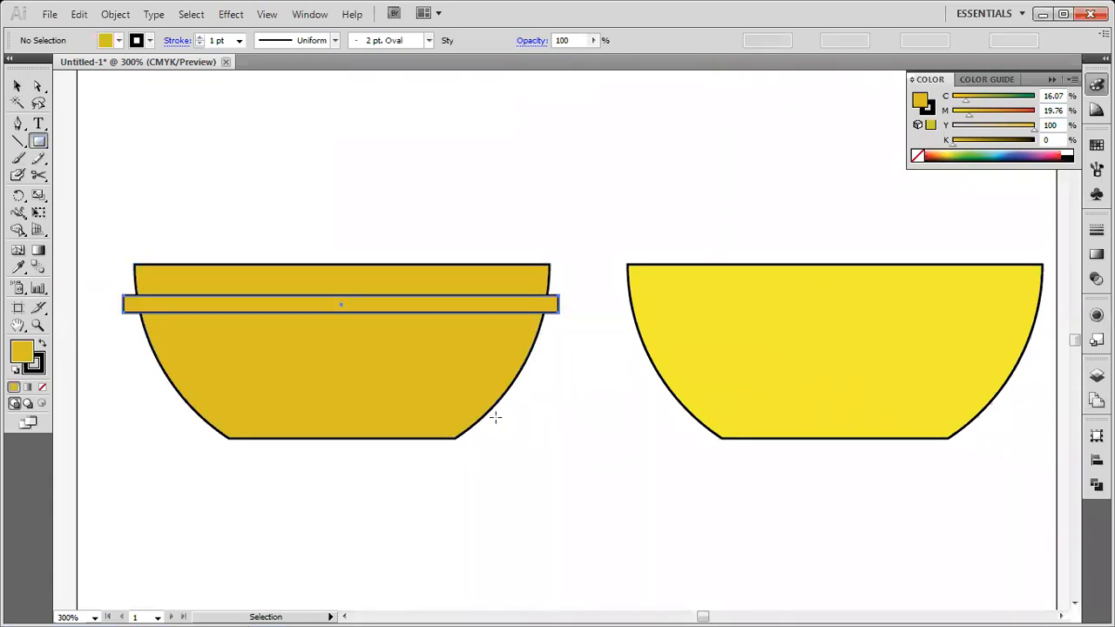
left_click(17, 86)
- Remove the thin rectangle's stroke and fill it with red (C 15, M 100, Y 90, K 10)
left_click(150, 41)
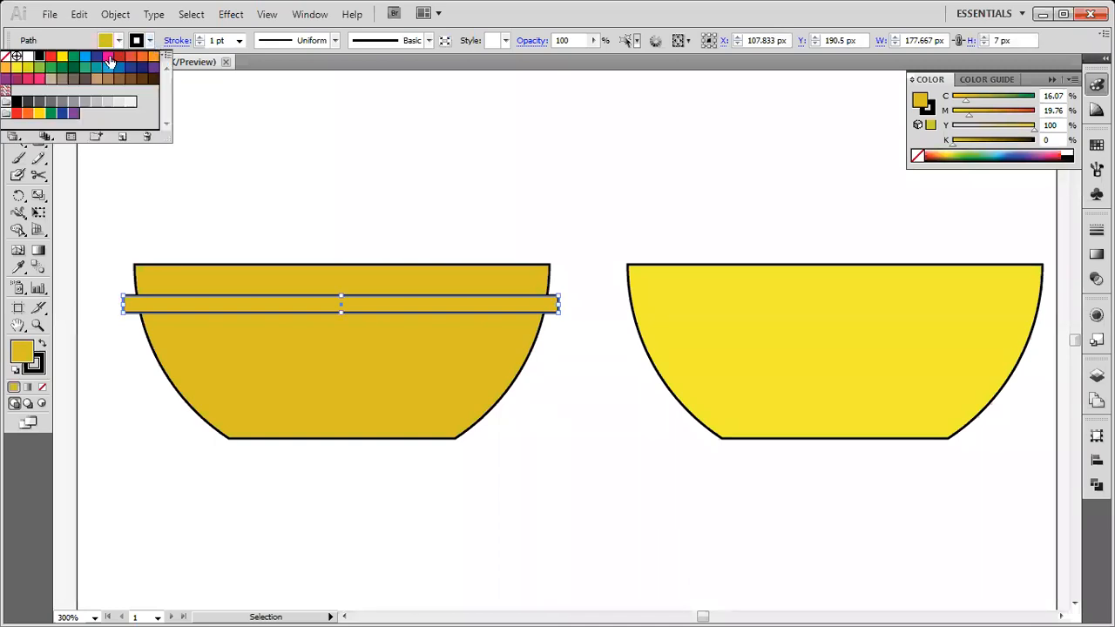
left_click(9, 56)
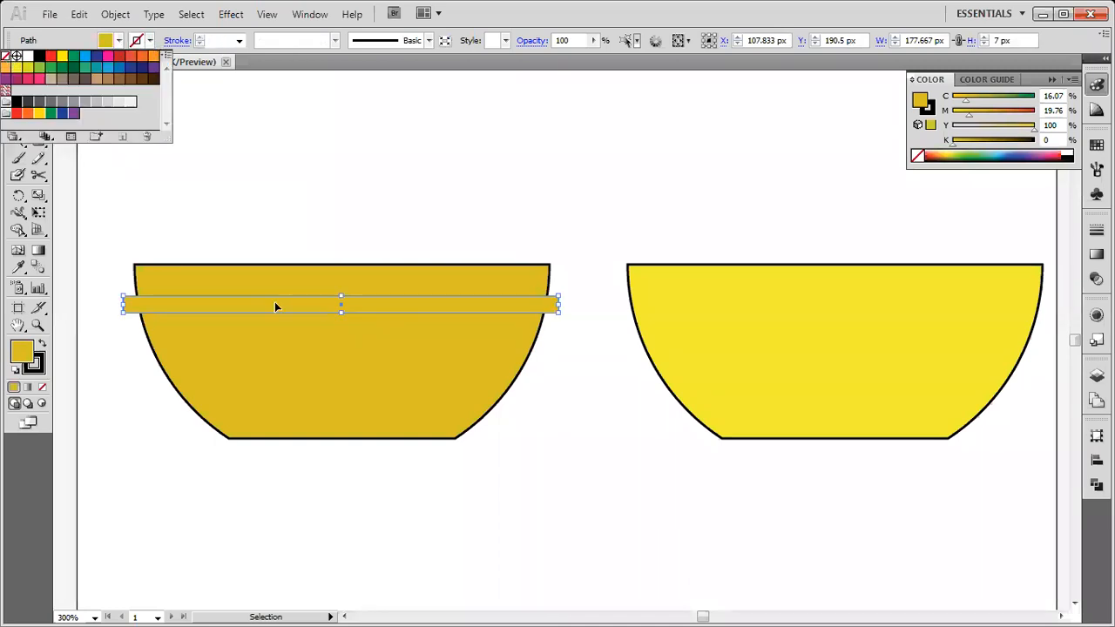
left_click(108, 56)
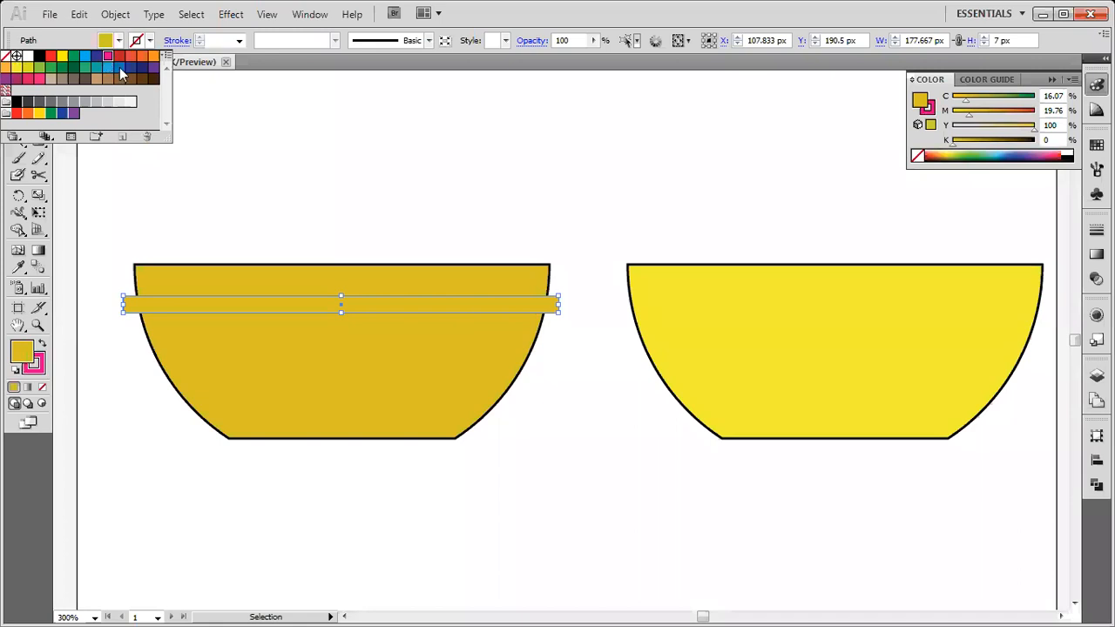
left_click(149, 41)
left_click(150, 41)
left_click(6, 56)
left_click(119, 41)
left_click(150, 41)
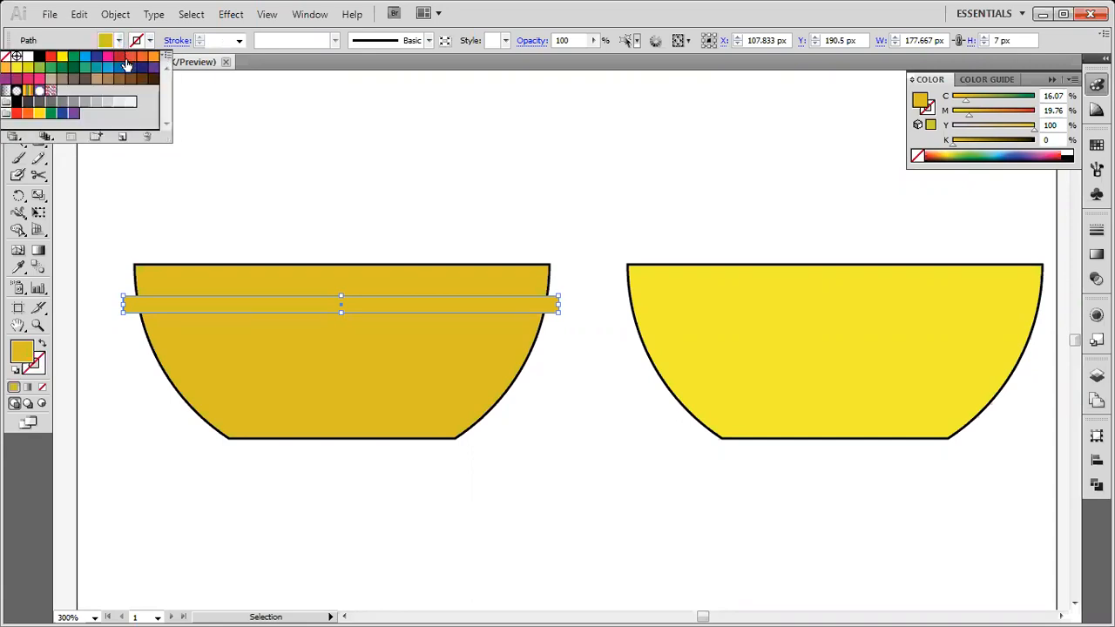
left_click(122, 59)
left_click(226, 205)
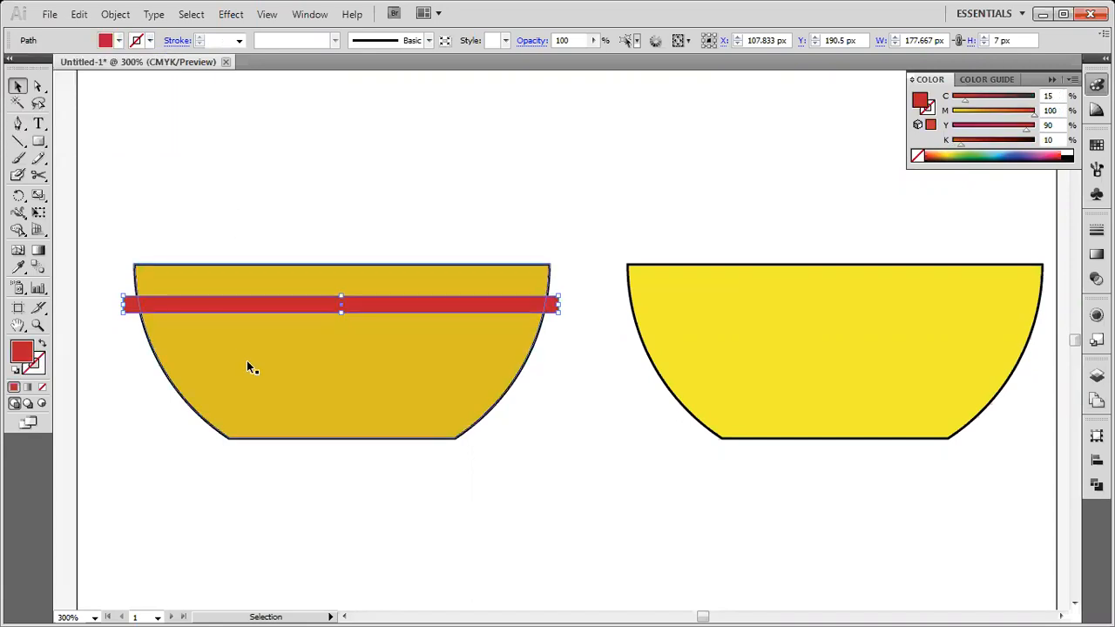
- Try trimming both overhanging ends of the red strip flush with the left bowl's outline using the Shape Builder tool
left_click(173, 243)
left_click(196, 306)
left_click(201, 282, "shift")
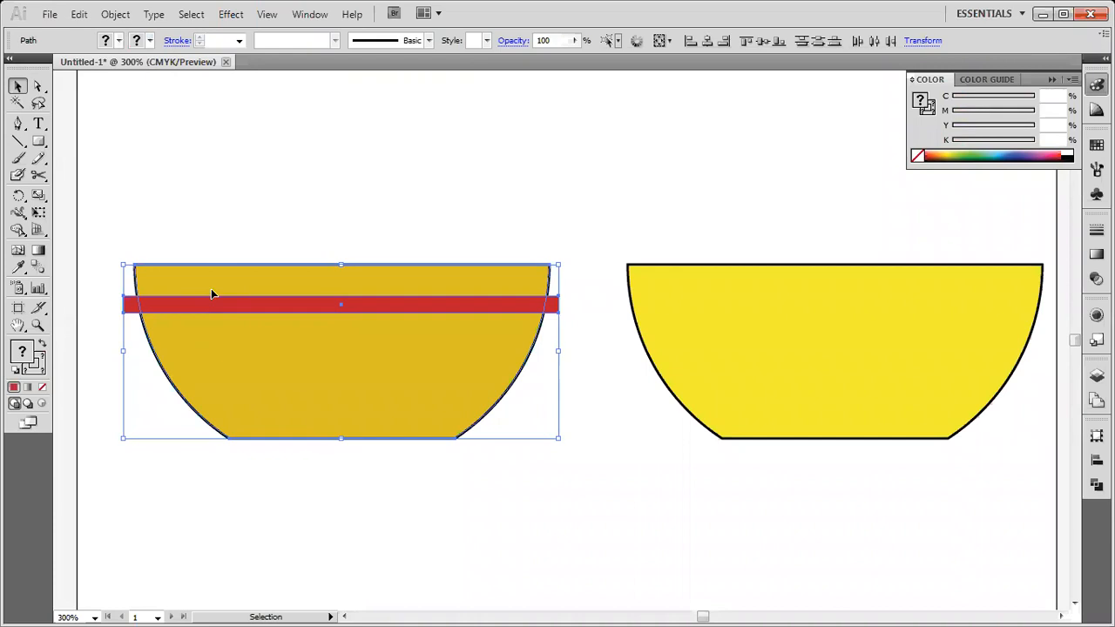
left_click(17, 230)
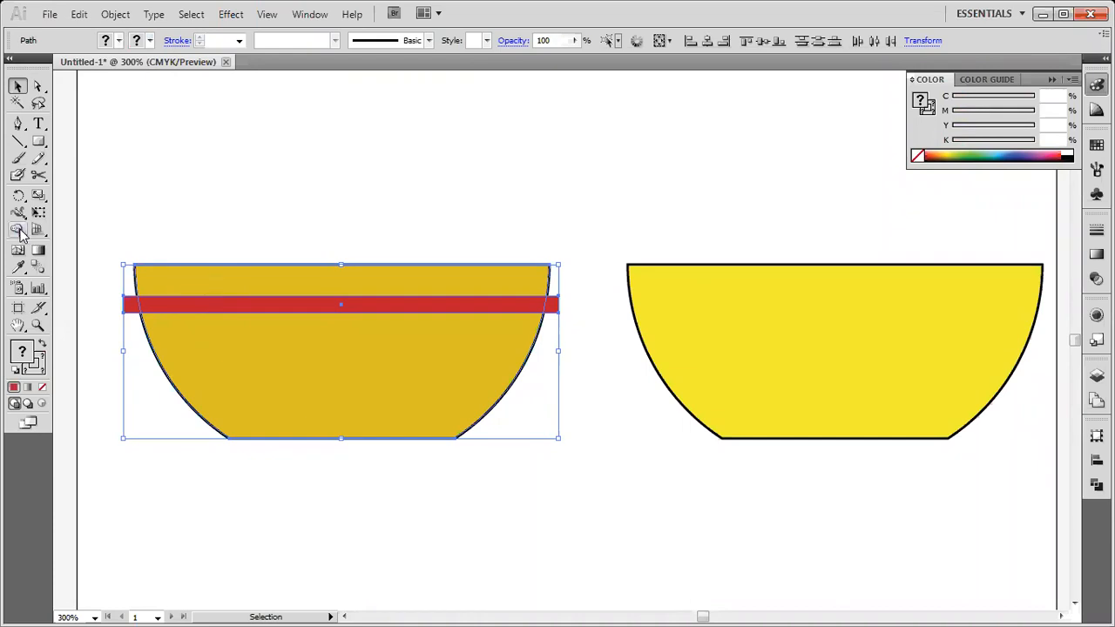
left_click(129, 304, "alt")
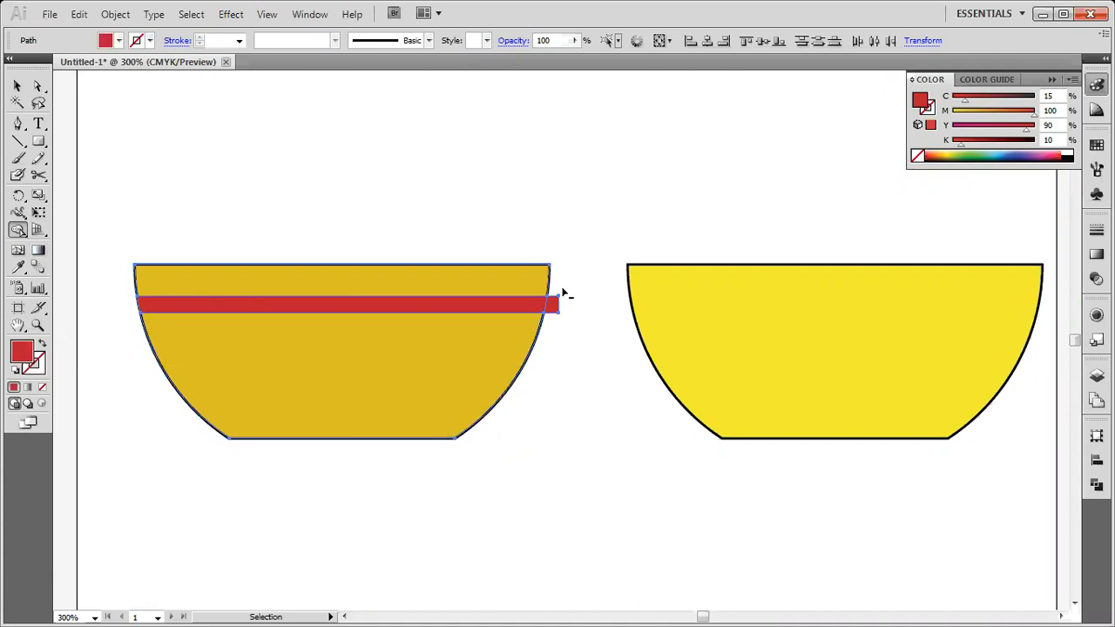
left_click_drag(560, 292, 548, 346)
left_click(17, 85)
left_click(433, 275)
left_click(561, 329)
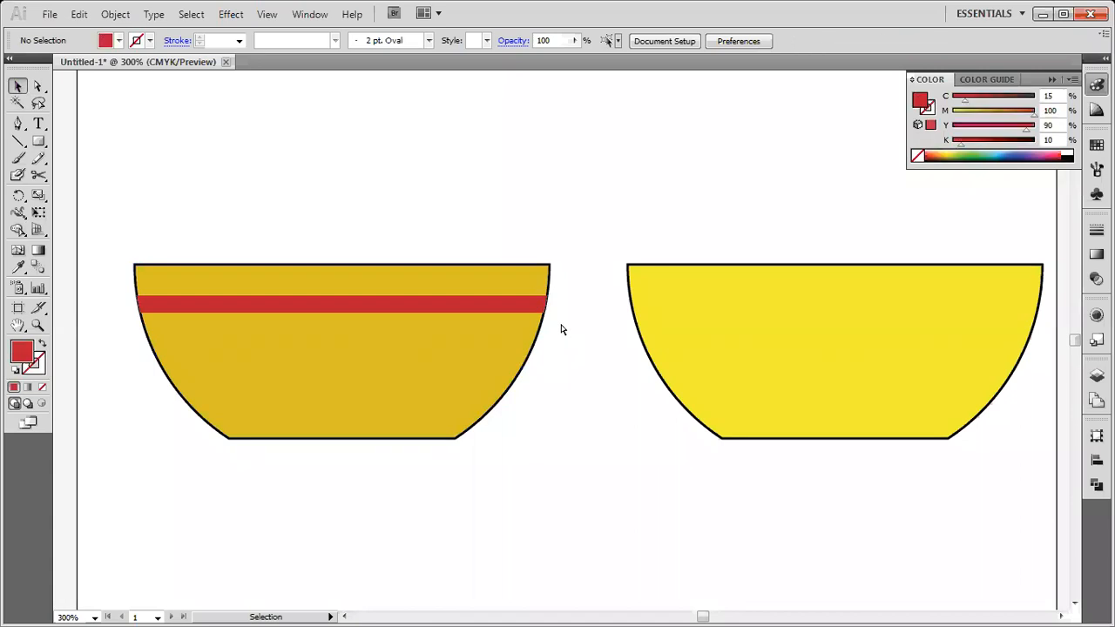
- Undo the trimming of the red strip's ends
key("ctrl+z")
key("ctrl+z")
key("ctrl+z")
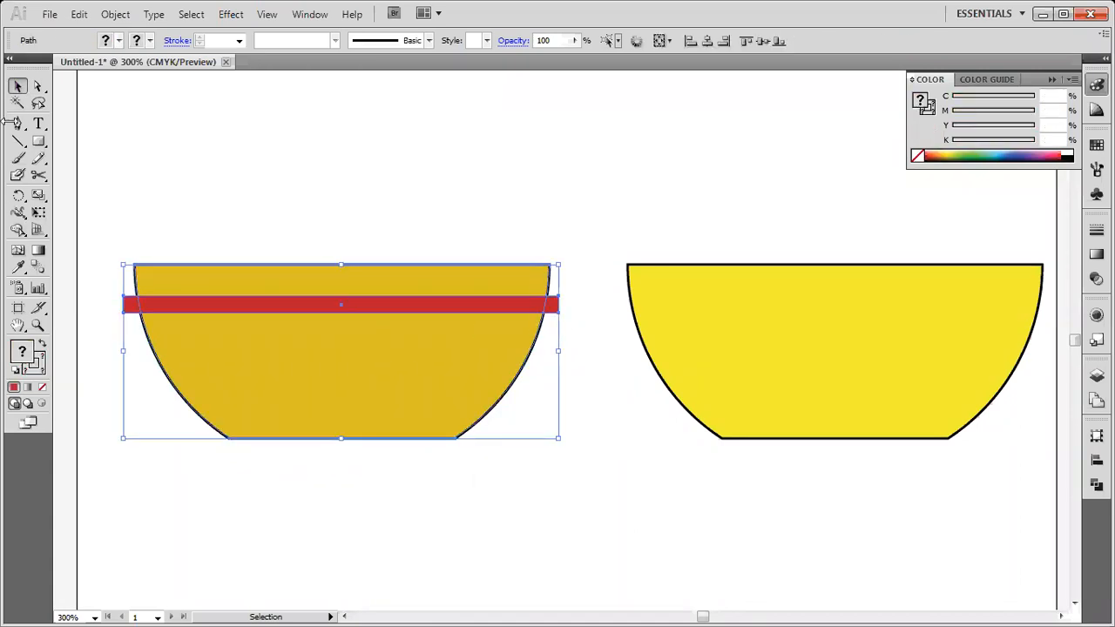
- Duplicate the red strip 13 px straight down and copy that pair directly underneath, making four evenly spaced strips across the left bowl
left_click(118, 326)
left_click(132, 311)
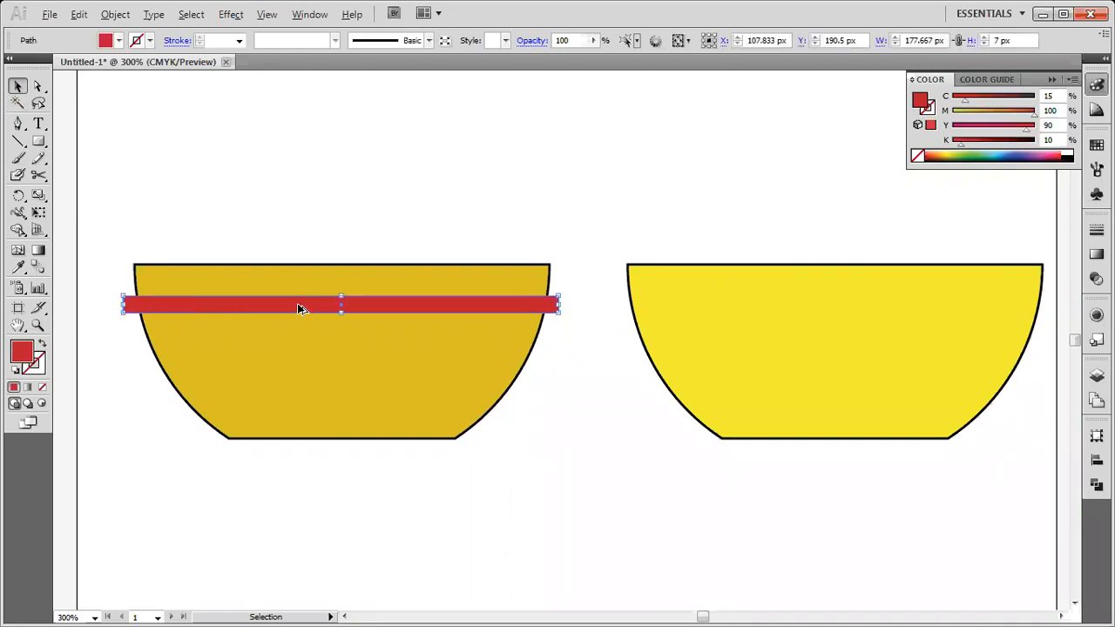
left_click_drag(298, 304, 298, 341)
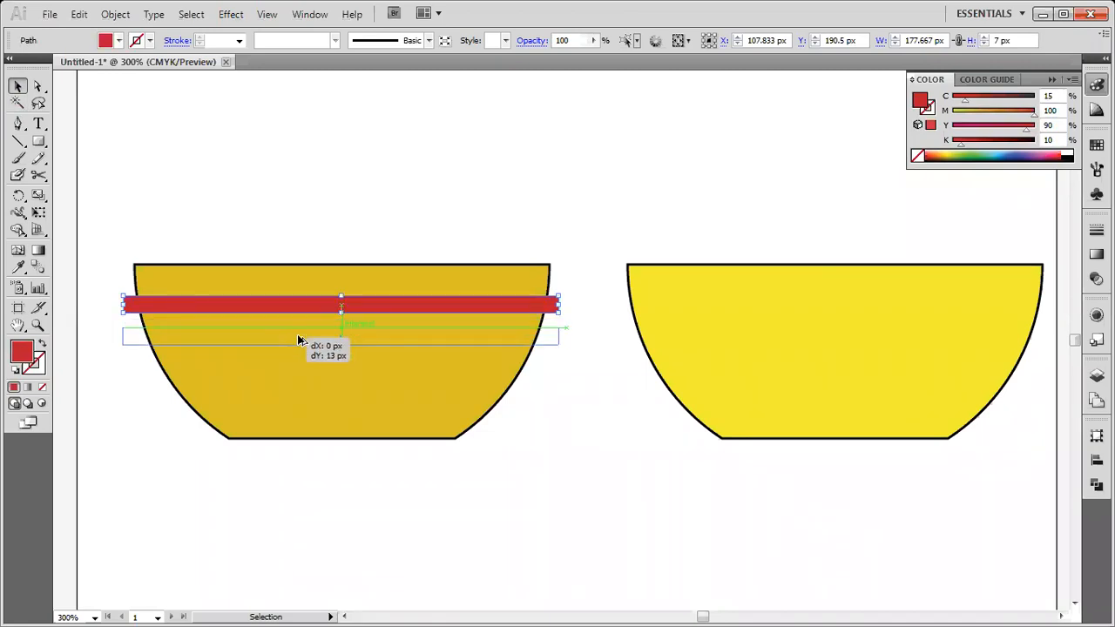
left_click_drag(299, 340, 298, 341)
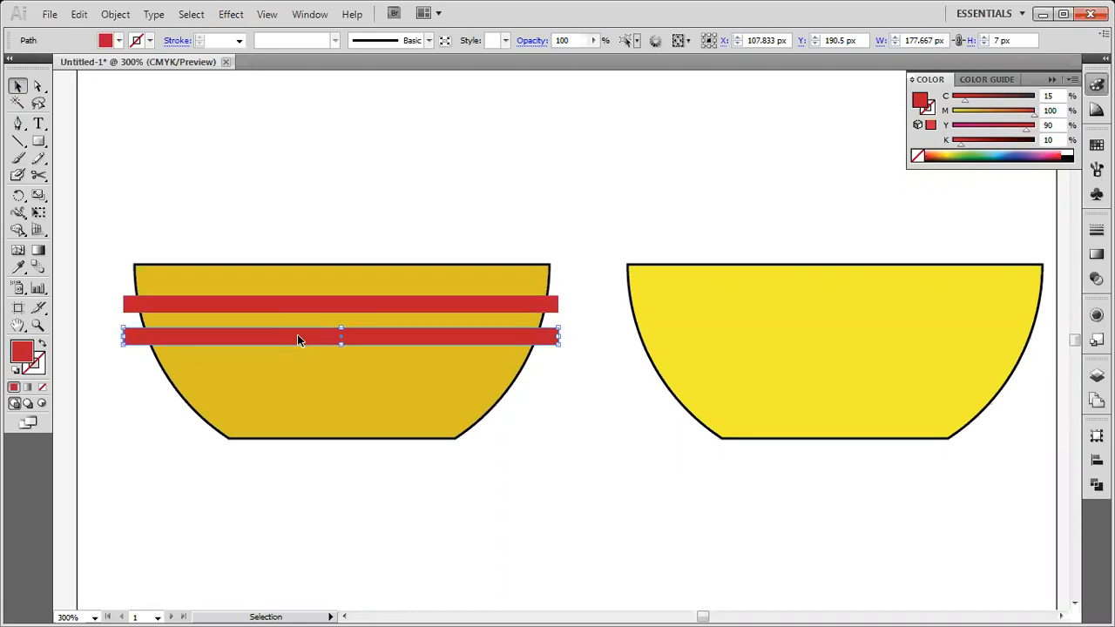
left_click(295, 306, "shift")
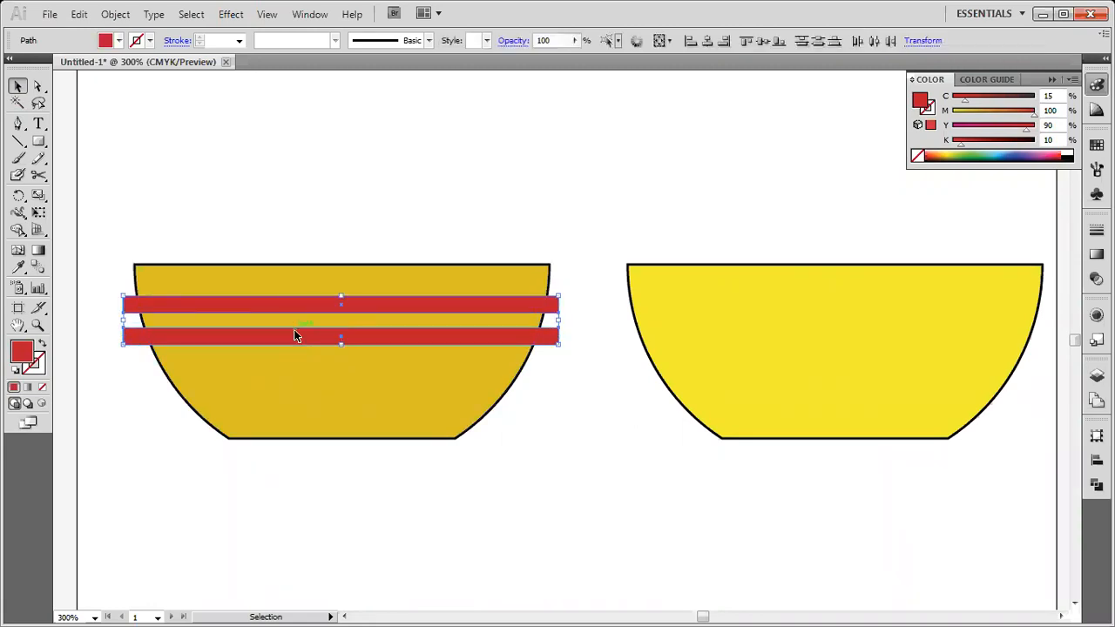
key("alt")
left_click_drag(296, 340, 294, 407)
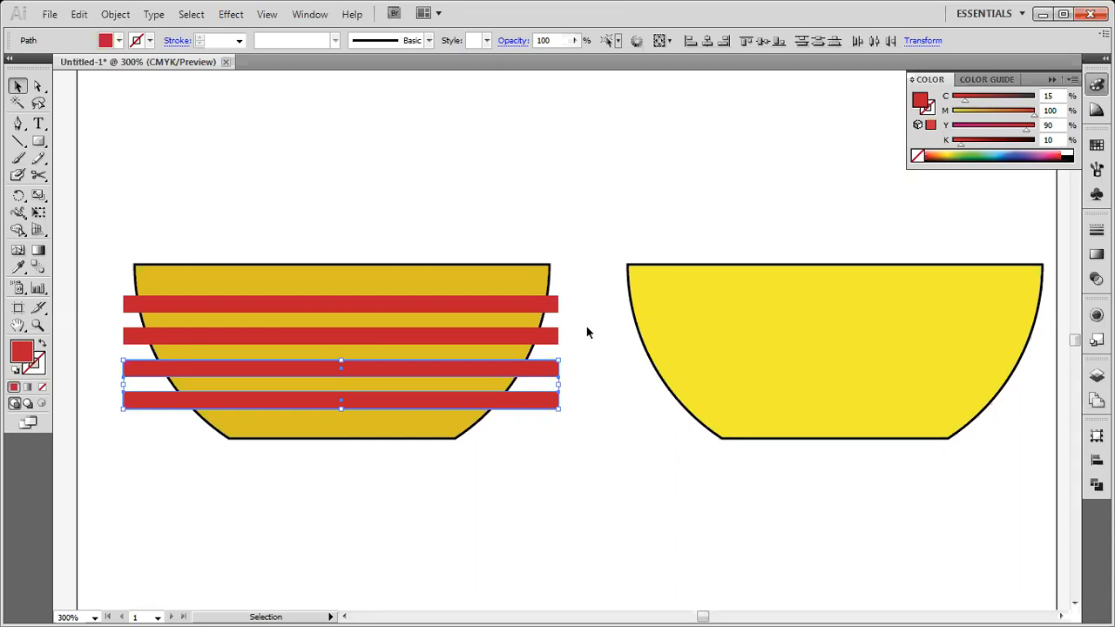
- Trim the overhanging ends of all four red strips flush with both sides of the left bowl's outline using the Shape Builder tool
left_click_drag(573, 234, 103, 477)
left_click(17, 229)
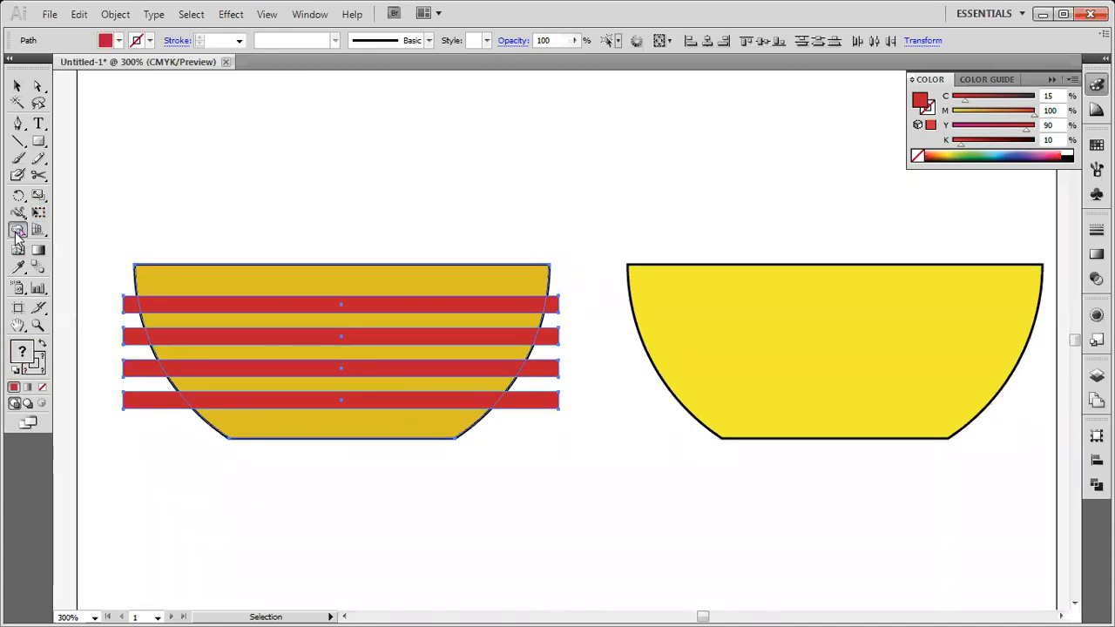
mouse_move(120, 290)
left_mouse_down()
mouse_move(119, 338)
mouse_move(175, 479)
left_mouse_up()
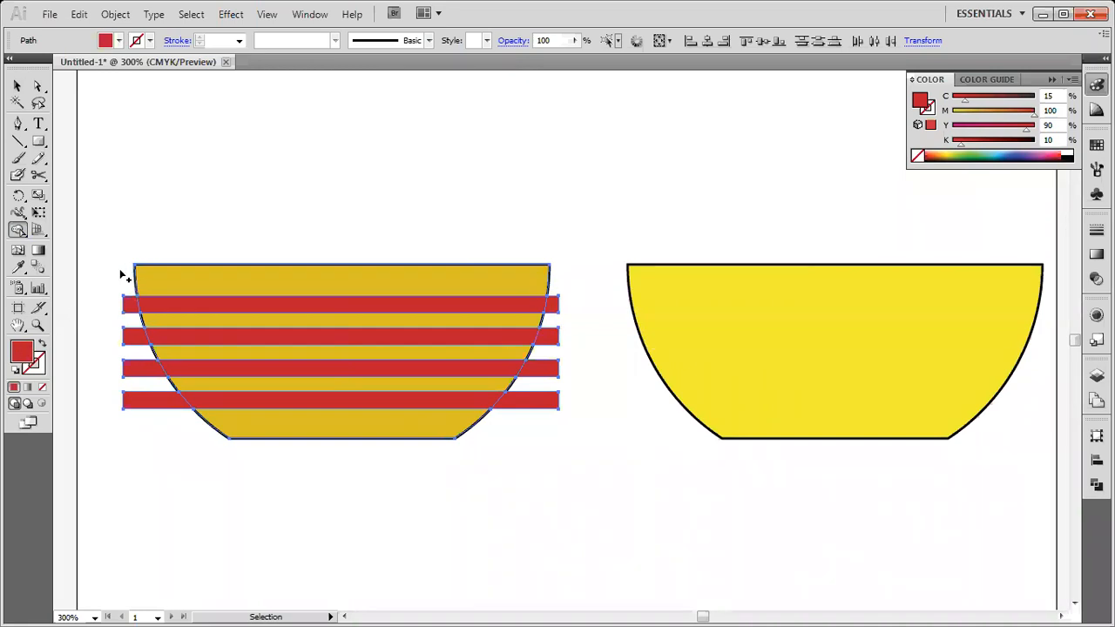
mouse_move(122, 275)
left_mouse_down()
mouse_move(124, 393)
mouse_move(146, 437)
left_mouse_up()
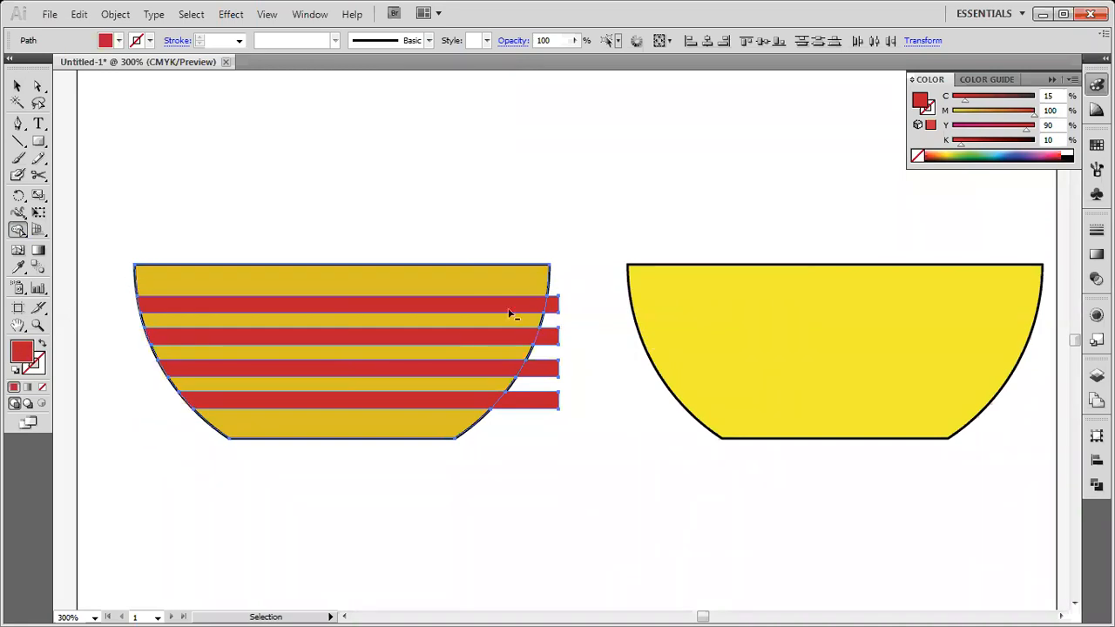
left_click_drag(558, 280, 529, 438)
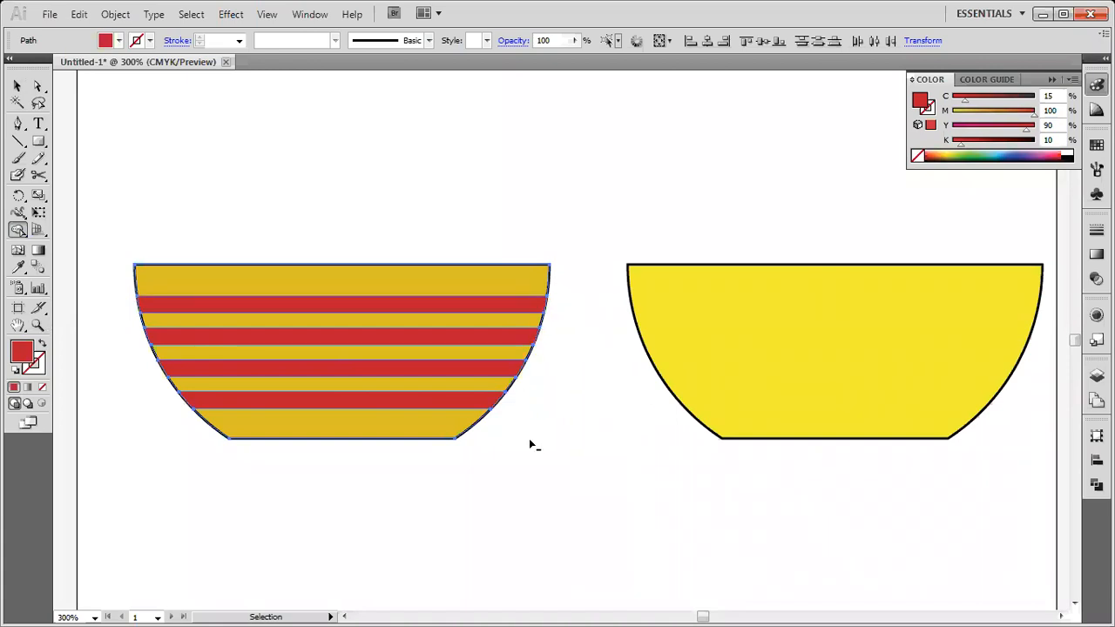
left_click(17, 86)
left_click(151, 180)
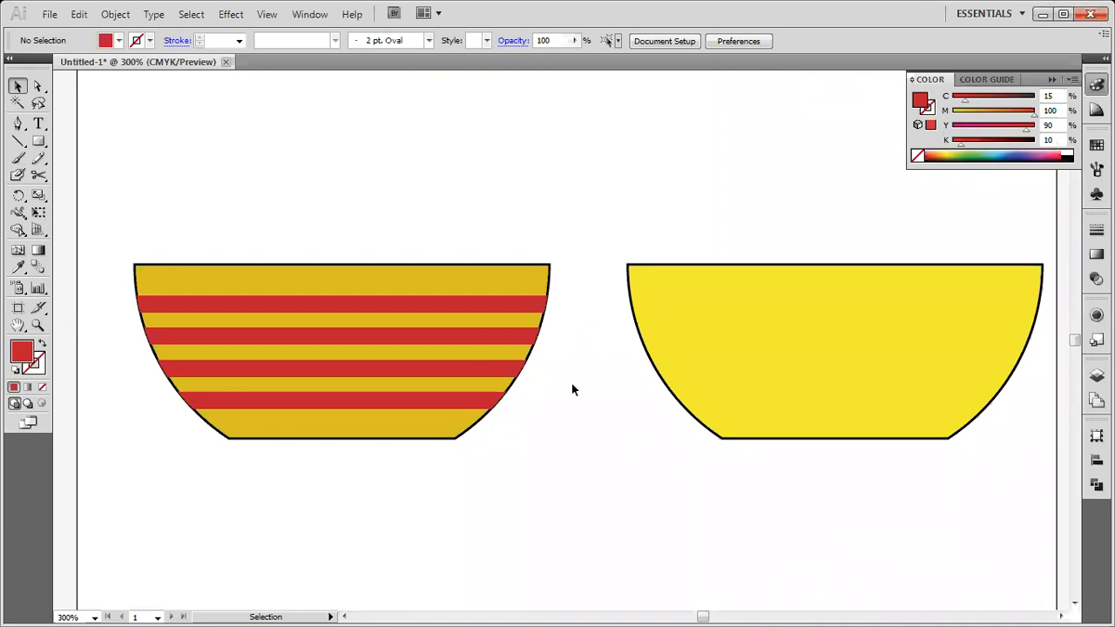
- Fill the striped bowl's top strip with blue (C 81.96, M 63.92) and the third strip with burnt orange (C 18.82, M 78.04, Y 100, K 7.84)
left_click(482, 306)
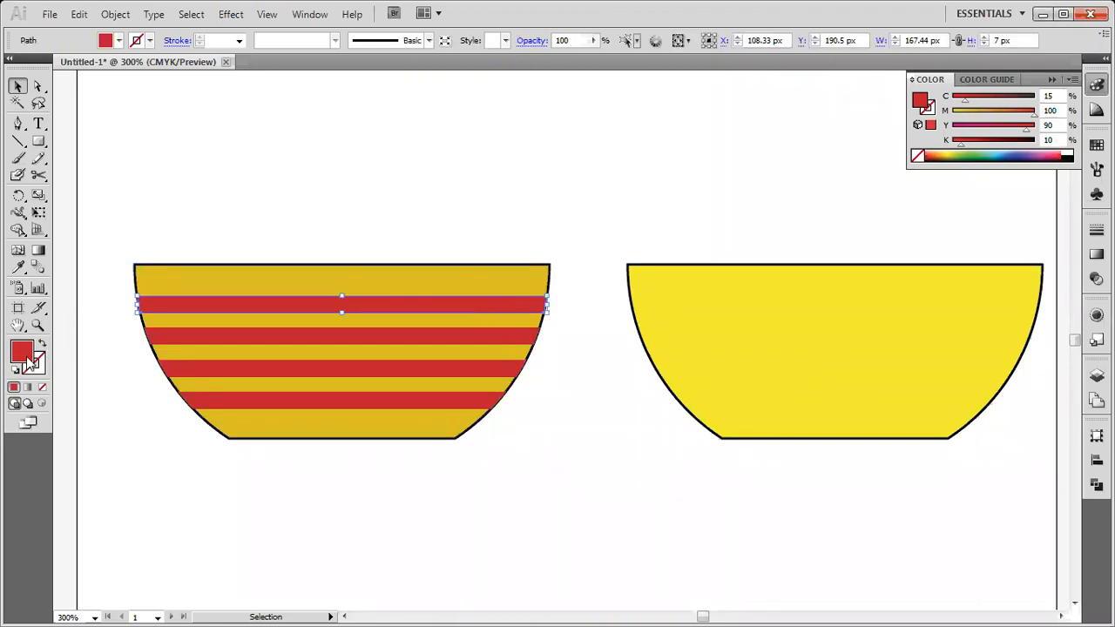
left_click(1011, 154)
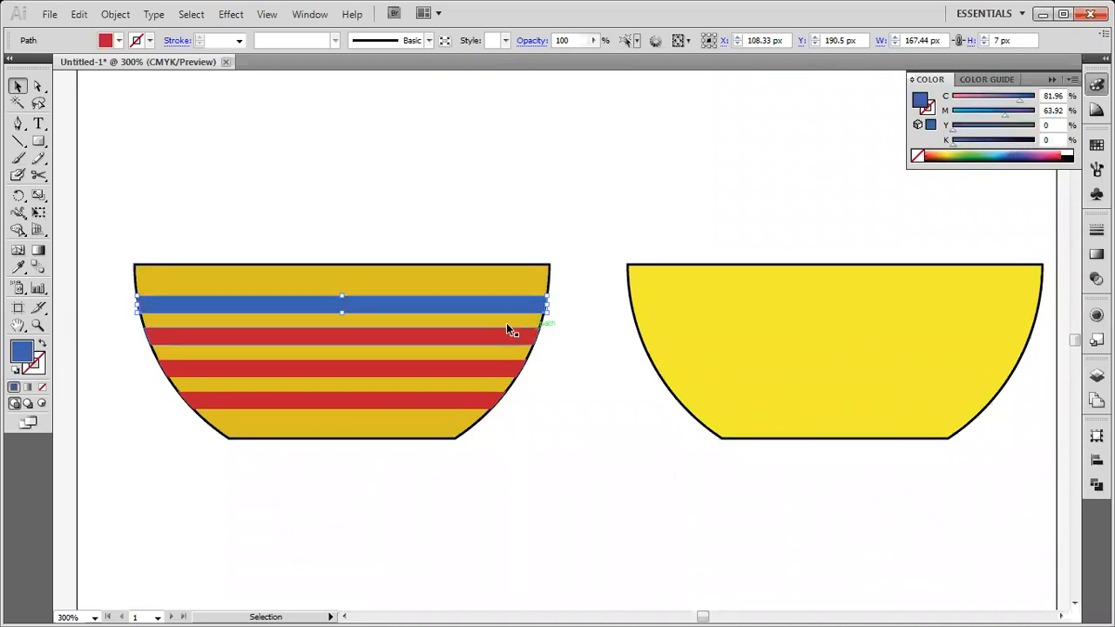
left_click(471, 338)
left_click(470, 369)
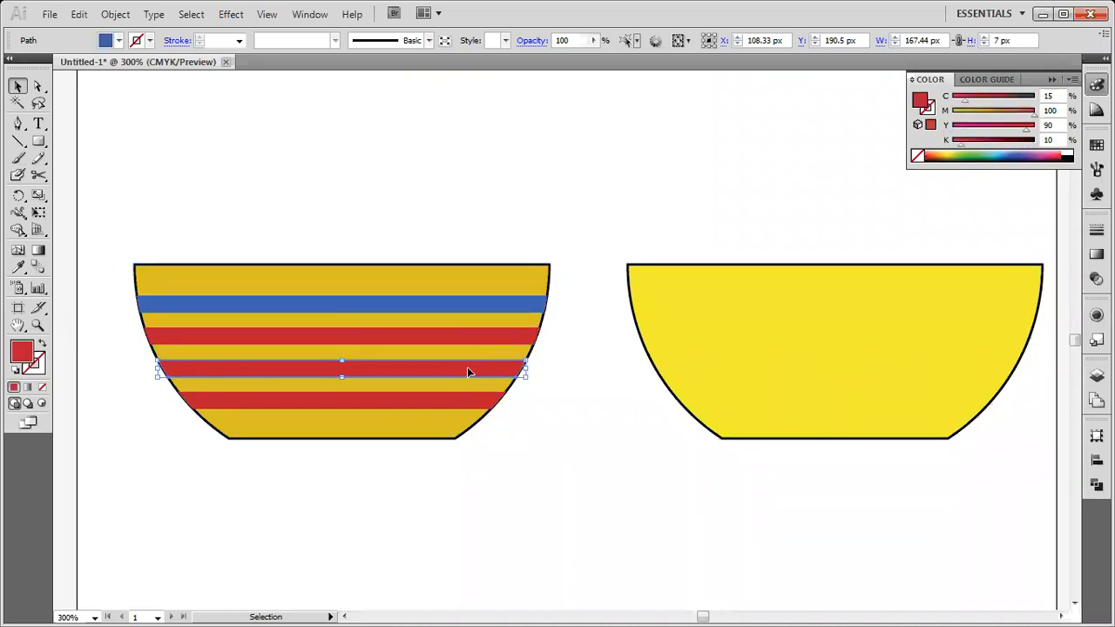
left_click(951, 155)
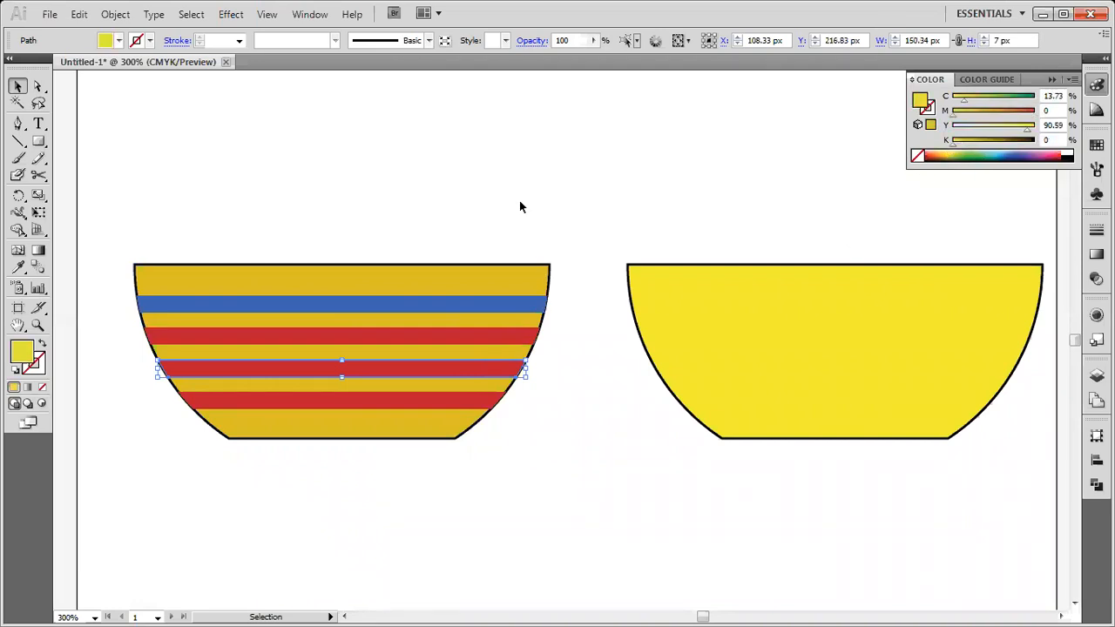
left_click(946, 153)
left_click(947, 150)
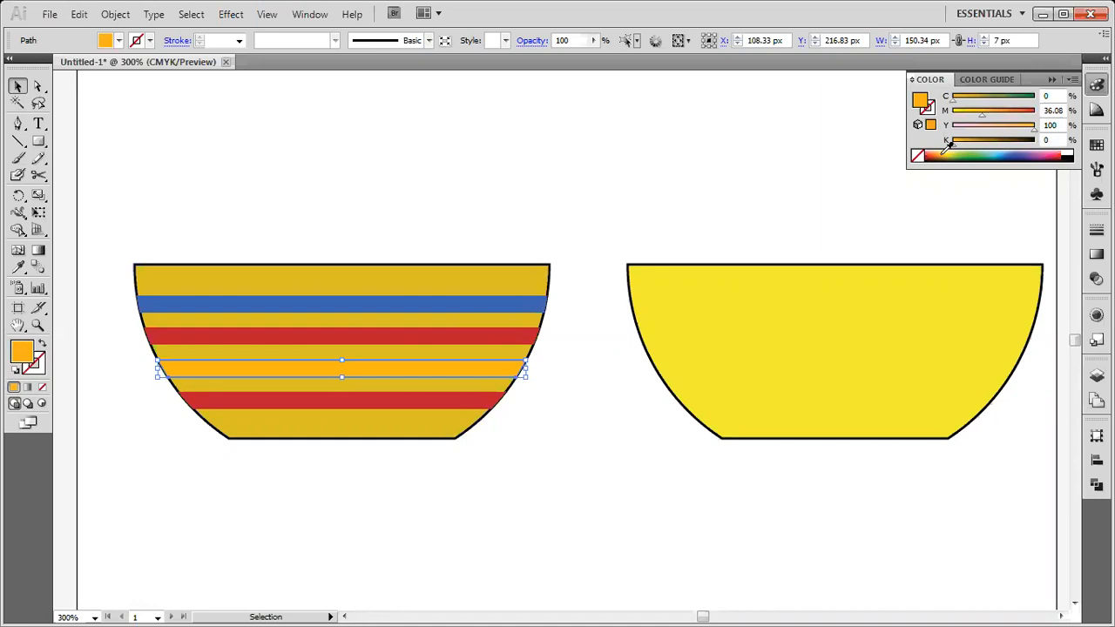
left_click(947, 158)
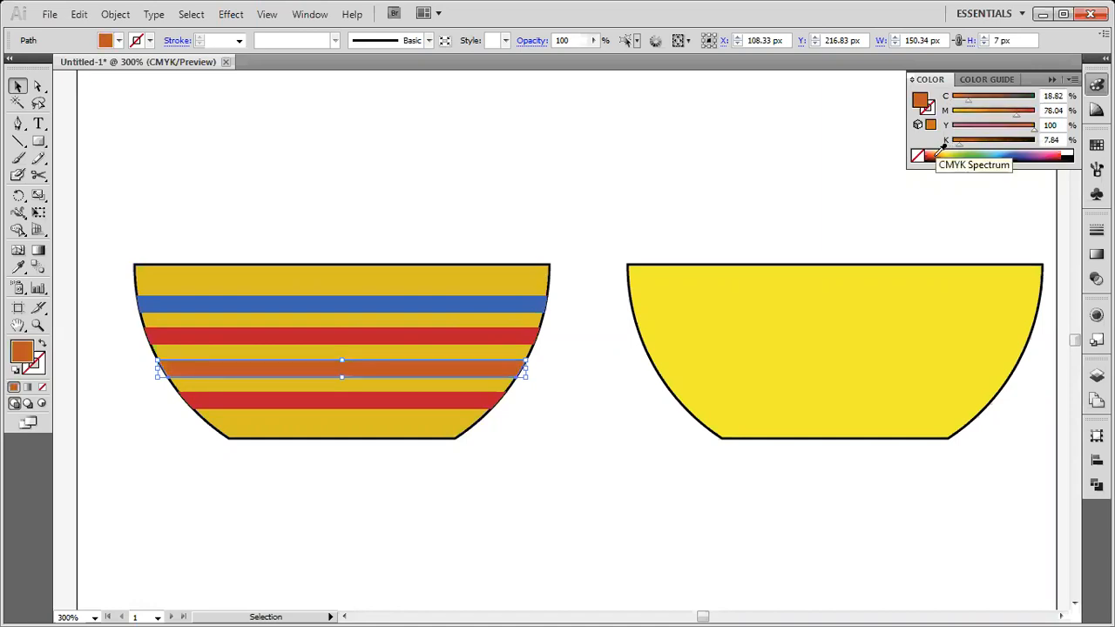
left_click(599, 210)
- Fill the bottom strip of the left bowl with pink (C 22.75, M 65.88, Y 0, K 0)
left_click(466, 398)
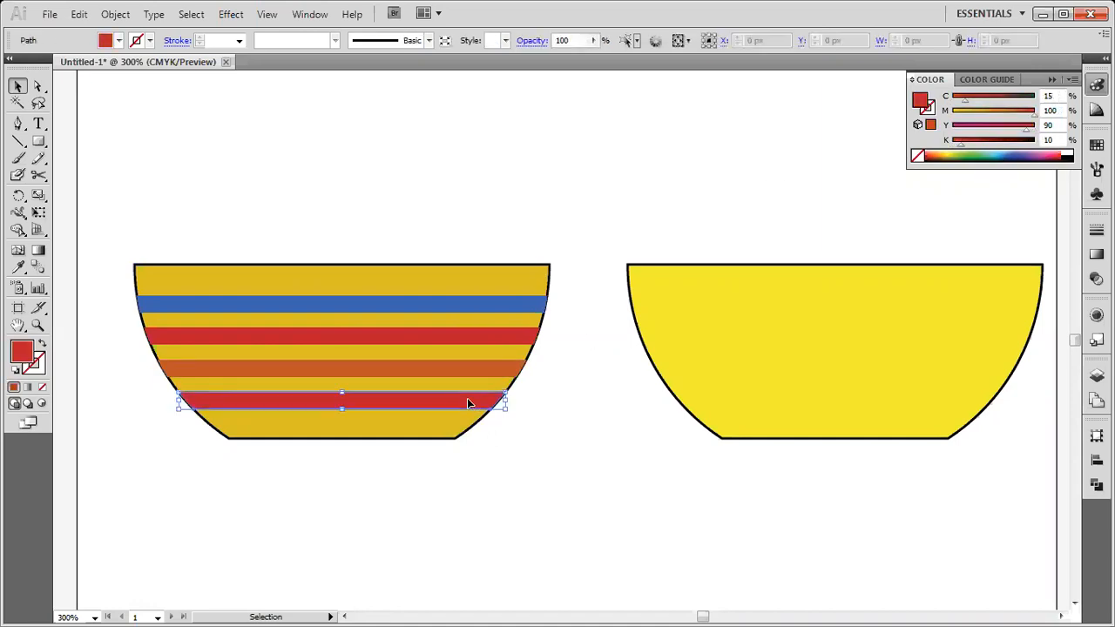
left_click(1045, 155)
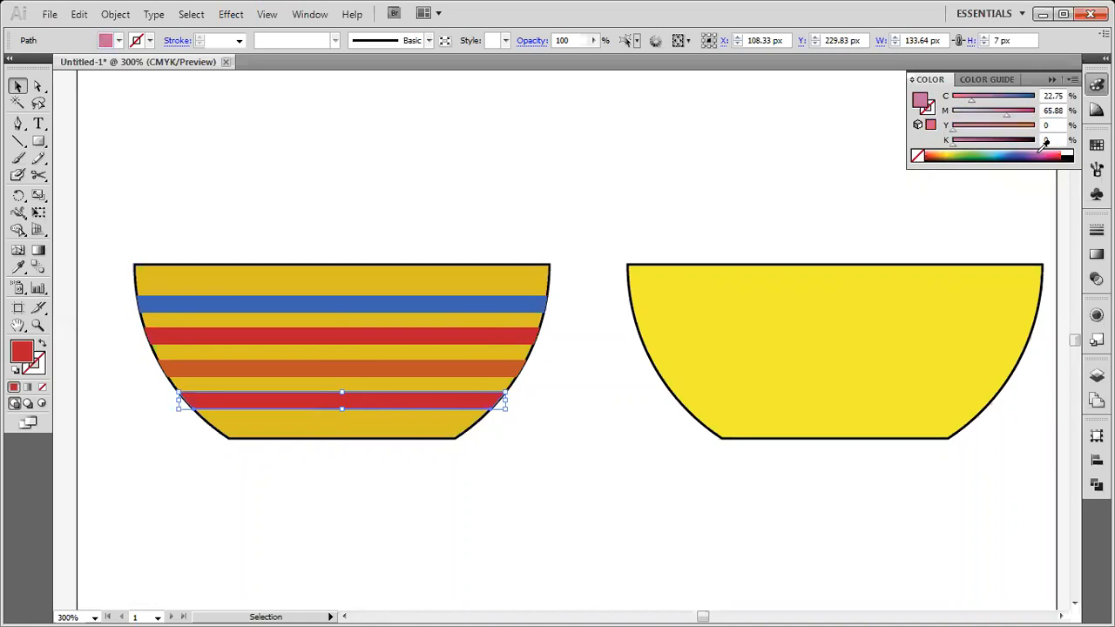
left_click(654, 189)
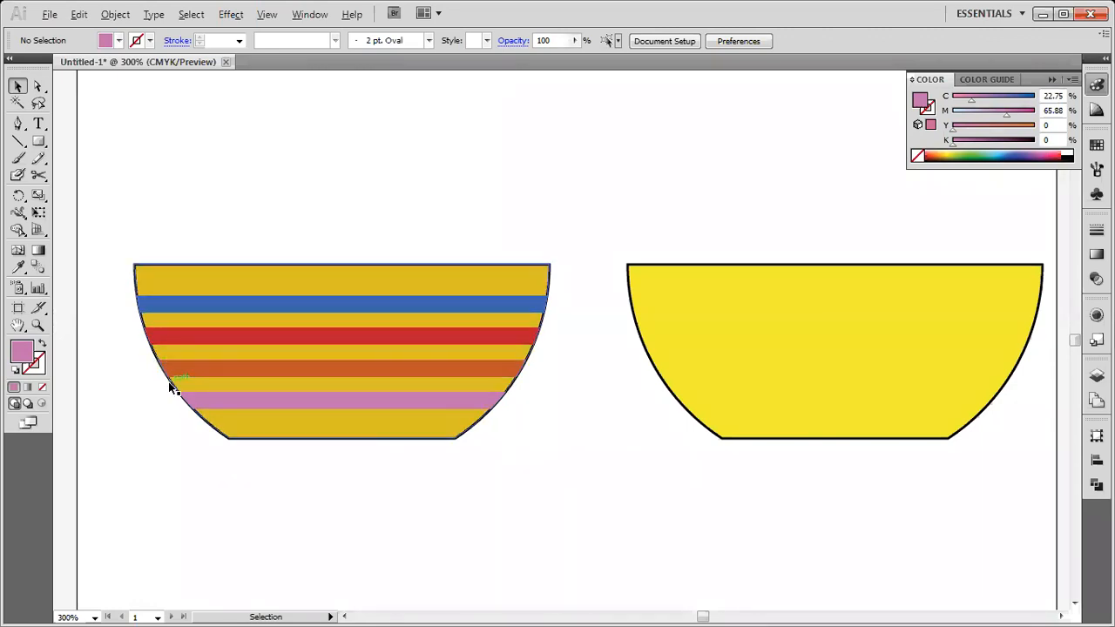
- Undo all the colour changes made to the strips of the left bowl
scroll(163, 379, "up", 4)
scroll(163, 379, "up", 2)
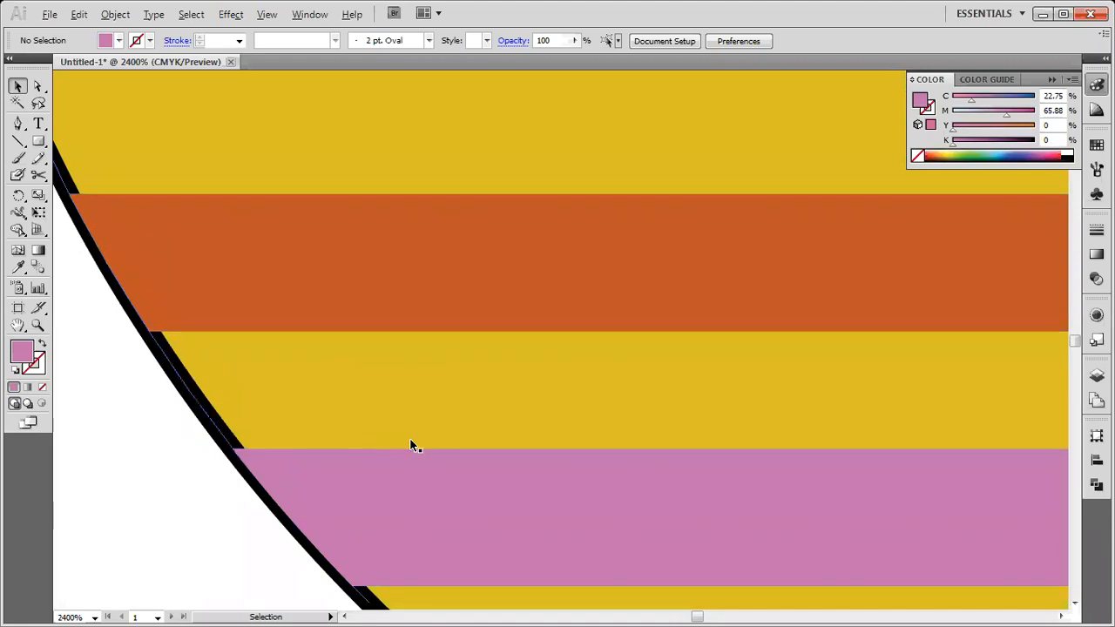
scroll(413, 446, "down", 3)
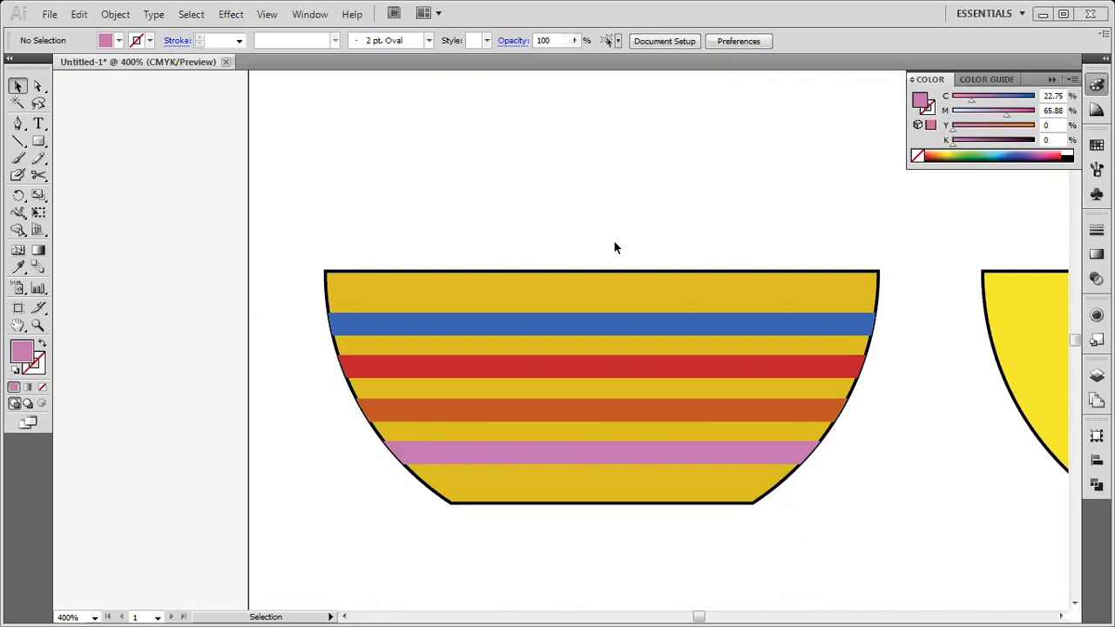
key("ctrl+z")
key("ctrl+z")
key("ctrl+z")
key("ctrl+z")
key("ctrl+z")
key("ctrl+z")
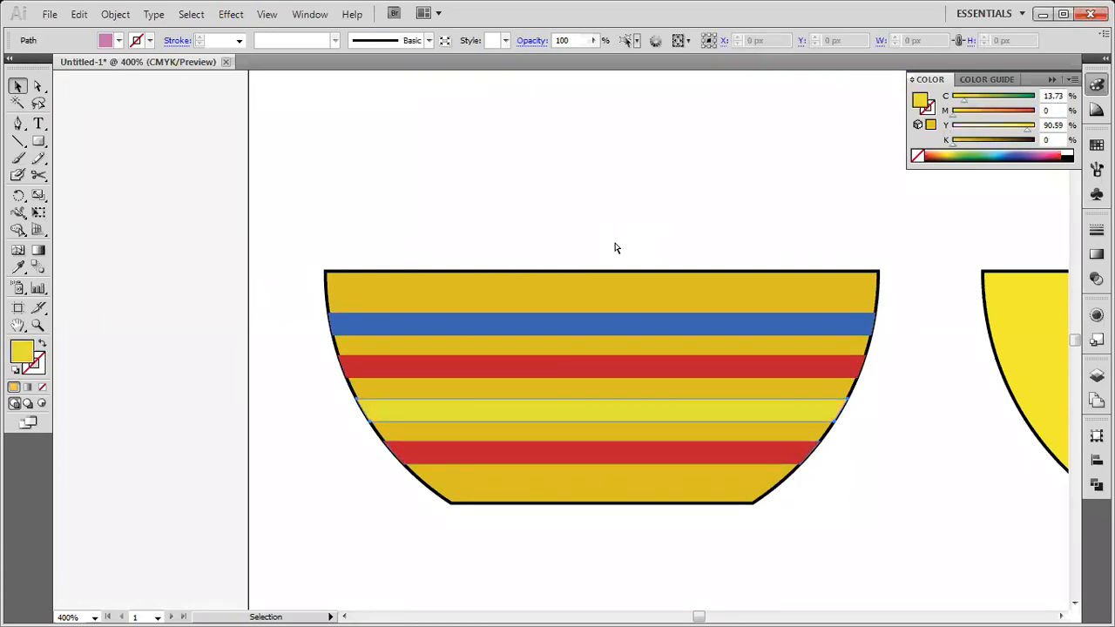
left_click(612, 237)
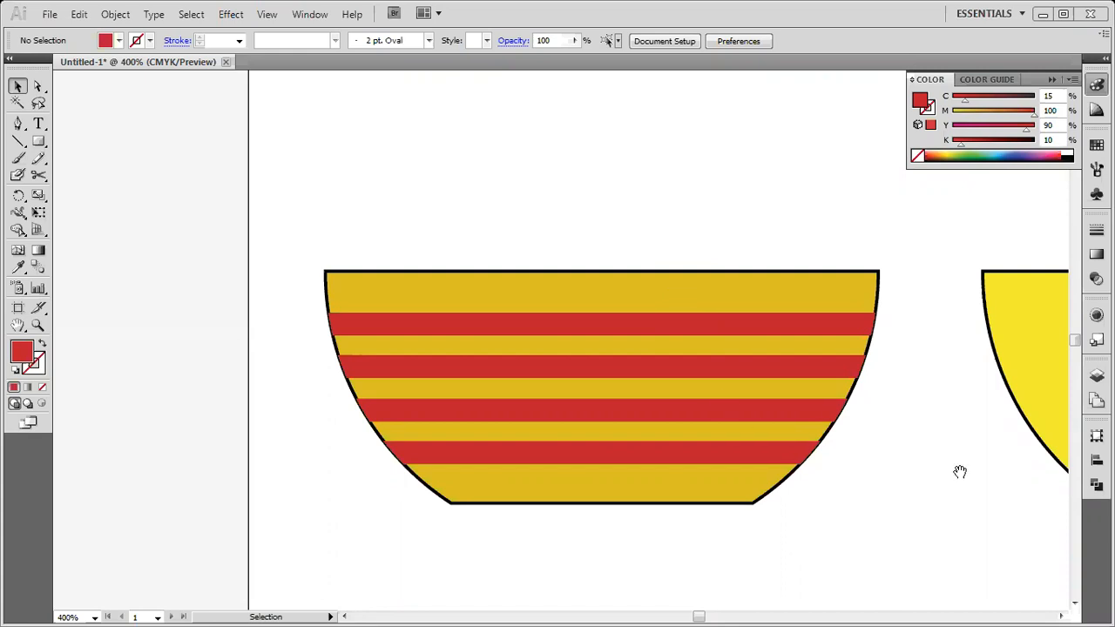
- Cut the plain yellow bowl and paste it in place in front of the other objects
left_click_drag(958, 470, 553, 453)
left_click_drag(555, 308, 358, 341)
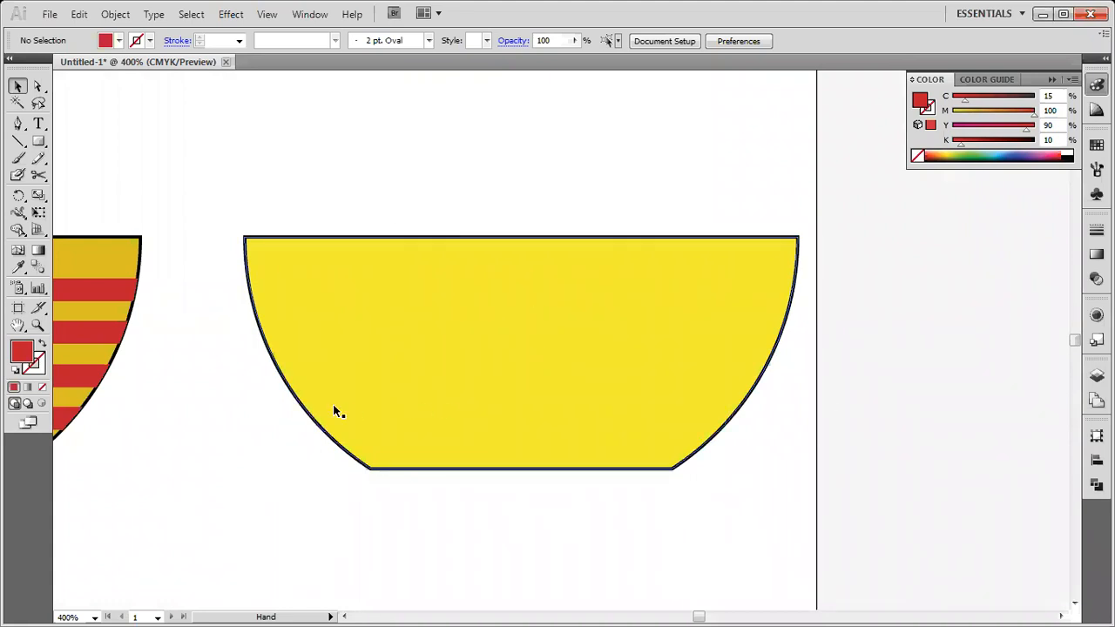
left_click(370, 366)
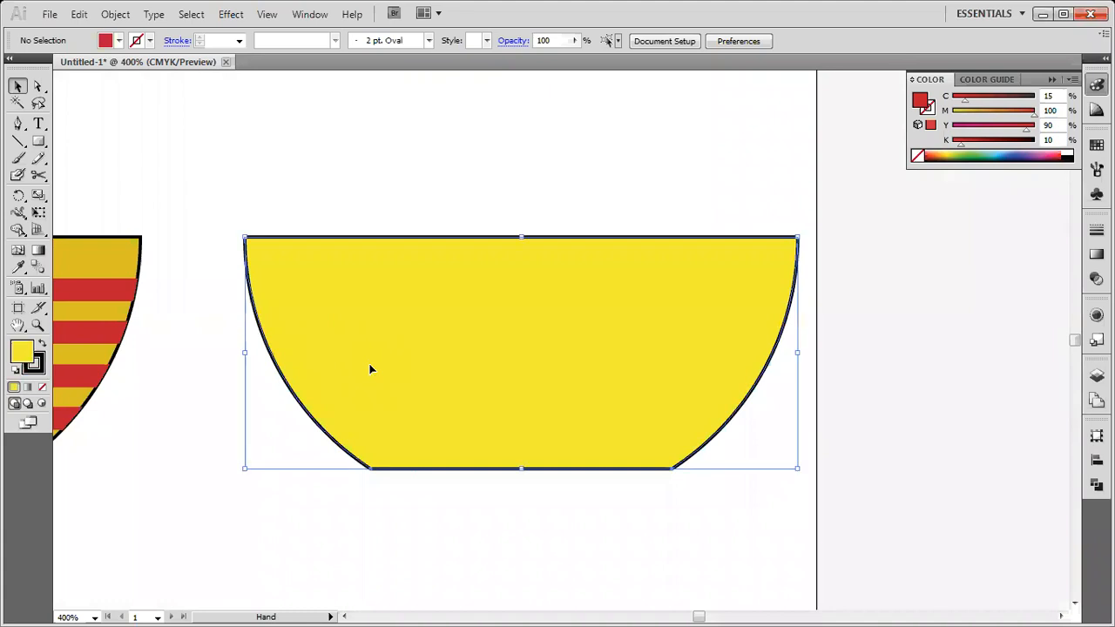
key("ctrl+x")
key("ctrl+f")
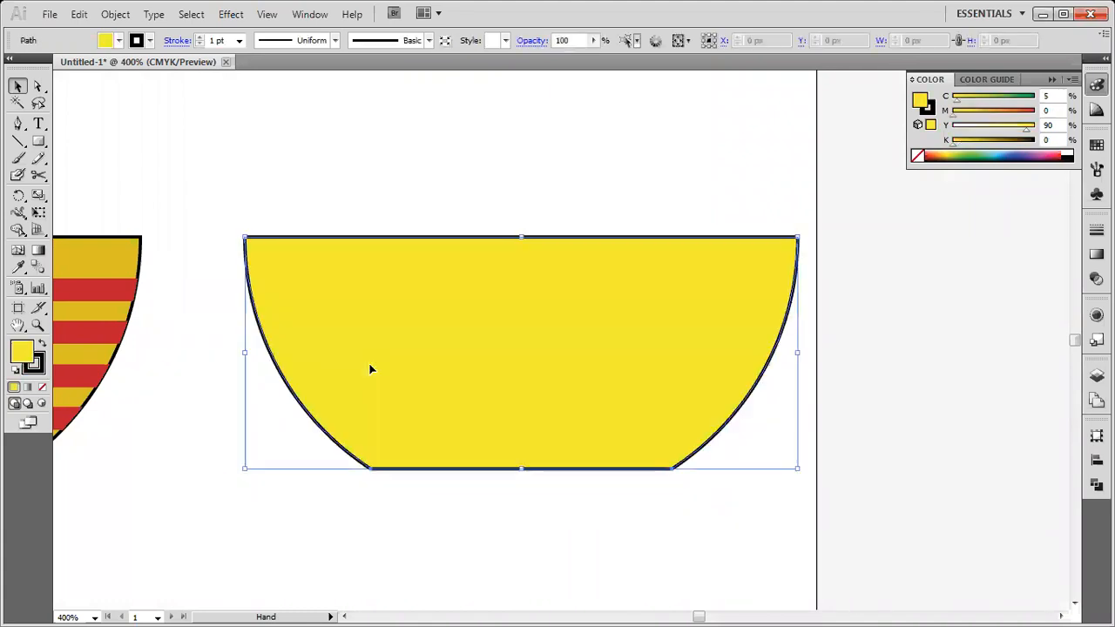
left_click(223, 380)
- Remove the black stroke from the golden shape of the striped bowl
left_click_drag(222, 374, 762, 361)
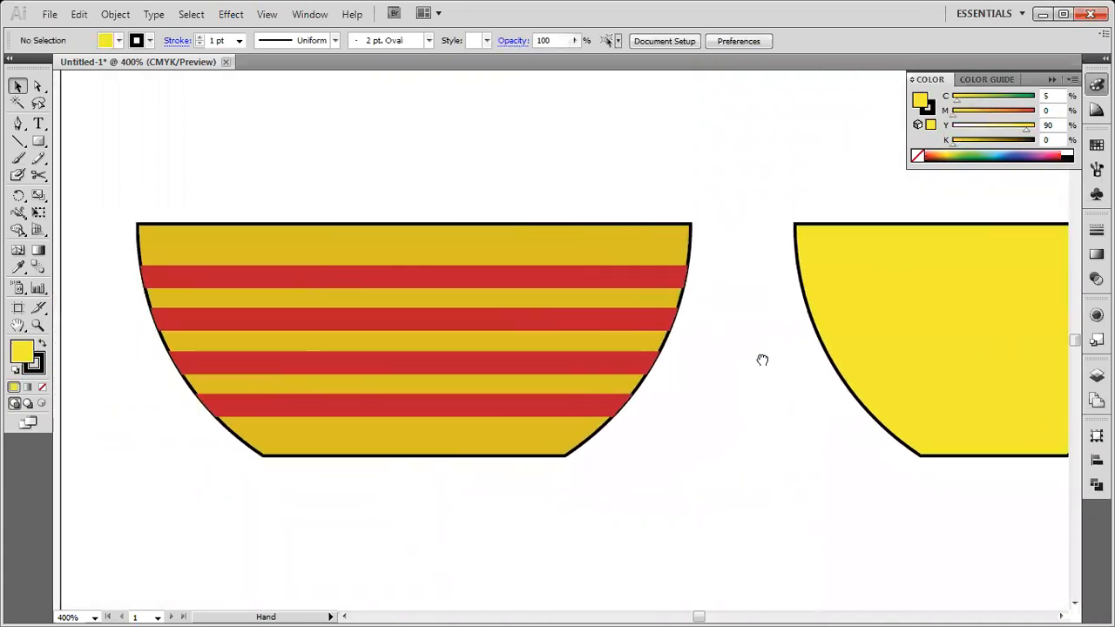
left_click(563, 240)
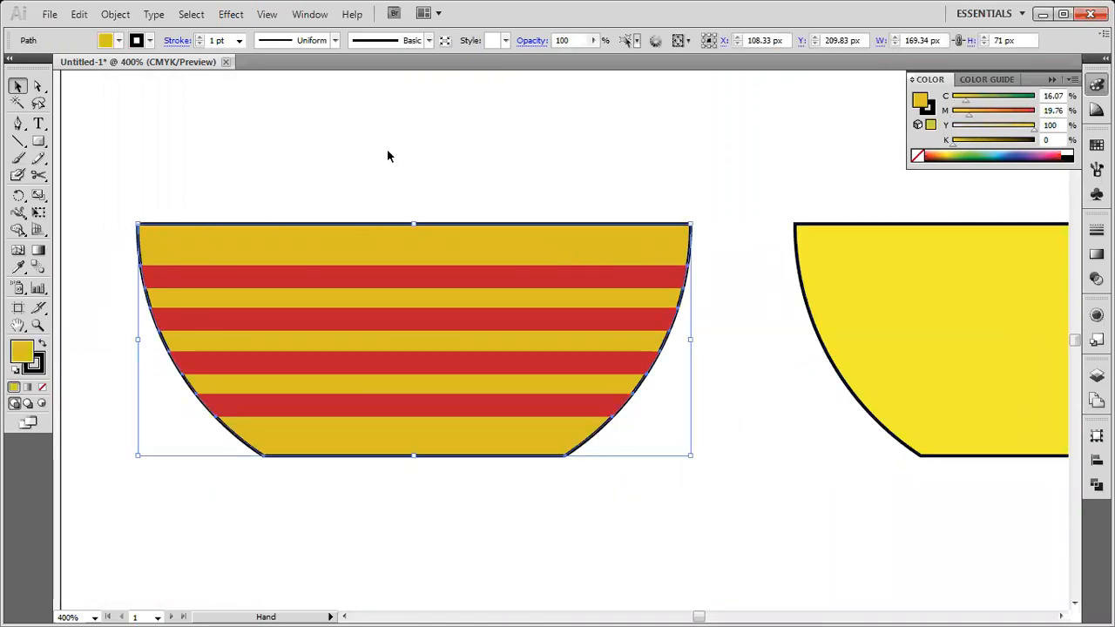
left_click(118, 40)
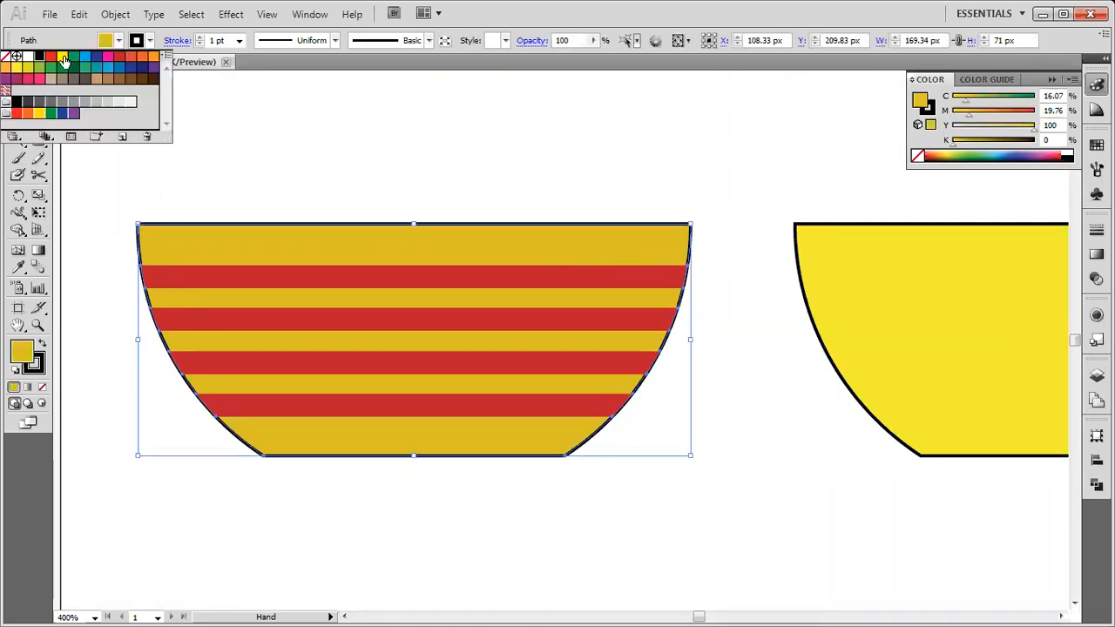
left_click(6, 56)
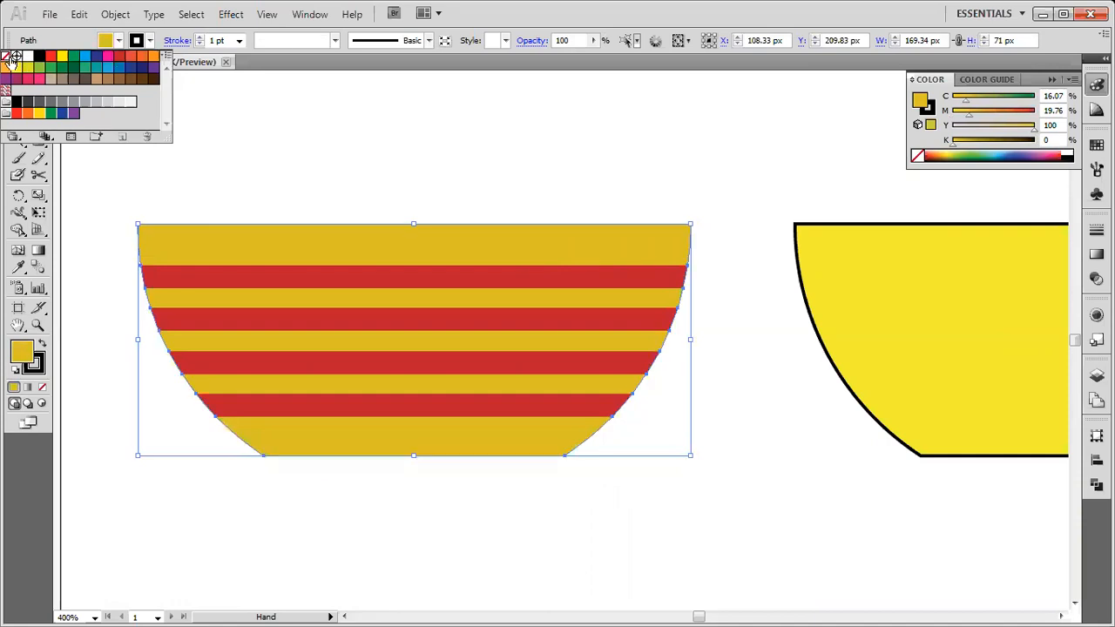
left_click(371, 184)
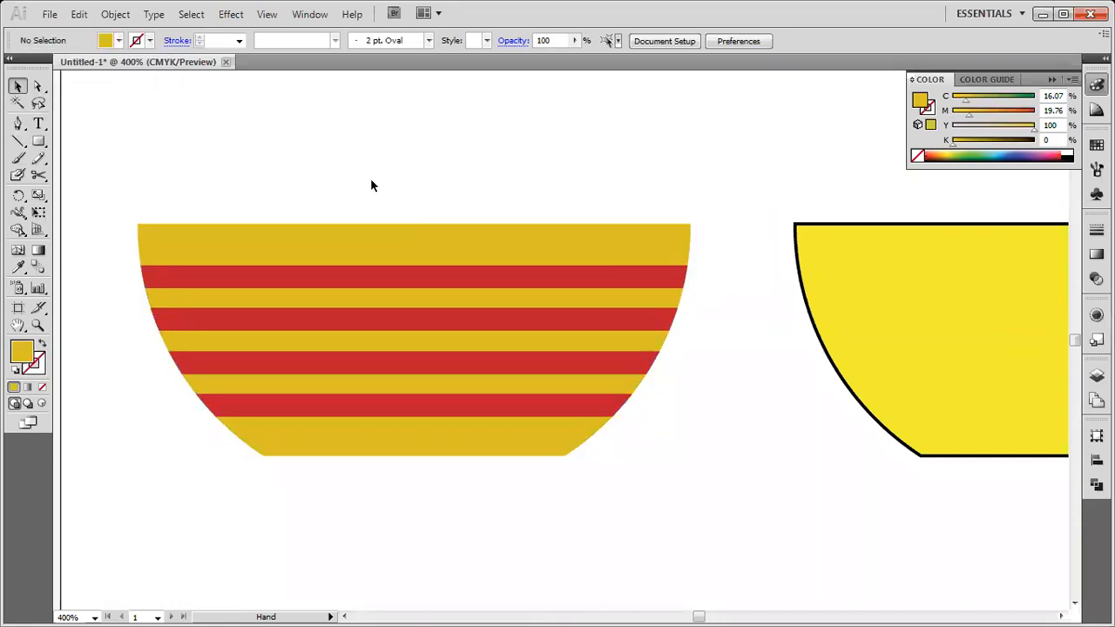
- Set the plain yellow bowl's fill to none, keeping its 1 pt black stroke as an outline
left_click(958, 345)
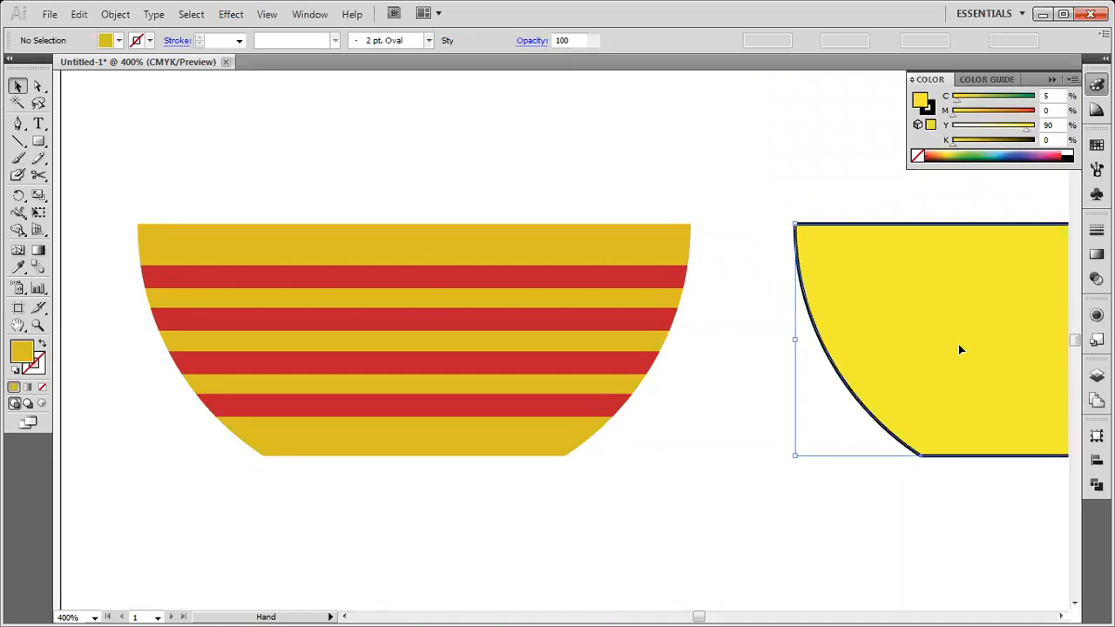
left_click(118, 40)
left_click(8, 57)
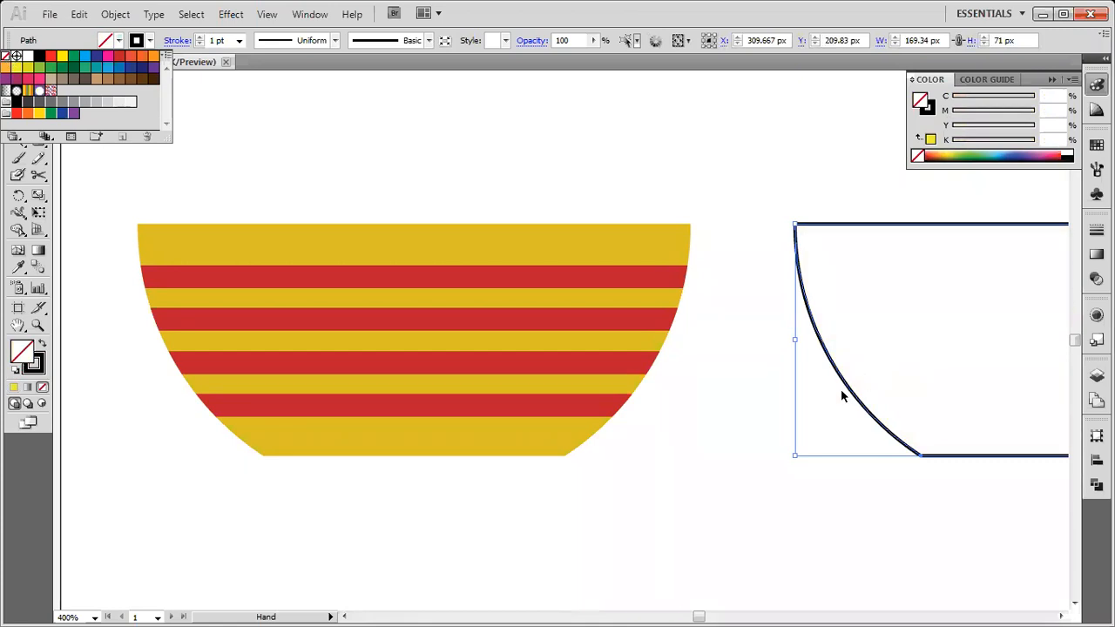
left_click(756, 448)
- Group the golden bowl shape together with its four red strips
scroll(755, 448, "down", 1)
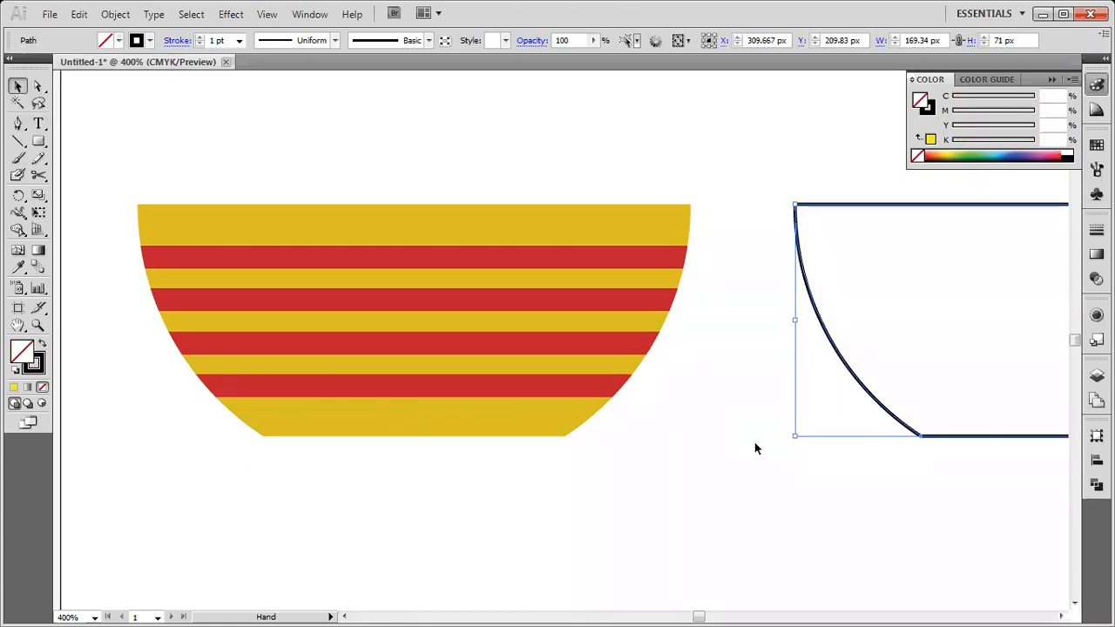
scroll(755, 445, "down", 2)
left_click_drag(740, 427, 498, 392)
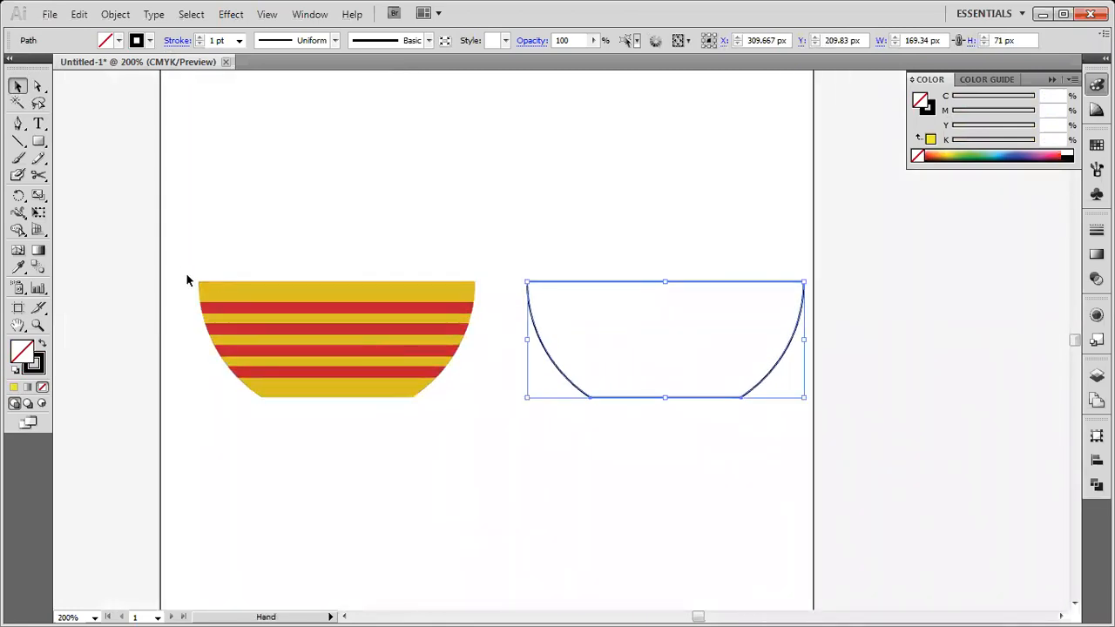
left_click_drag(185, 267, 510, 437)
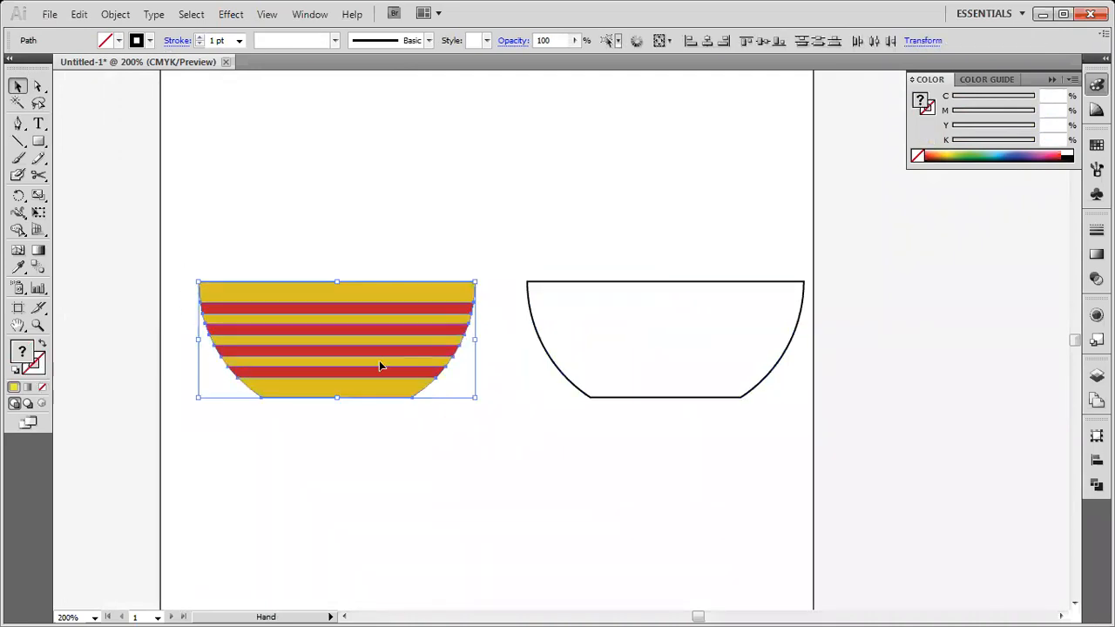
right_click(360, 297)
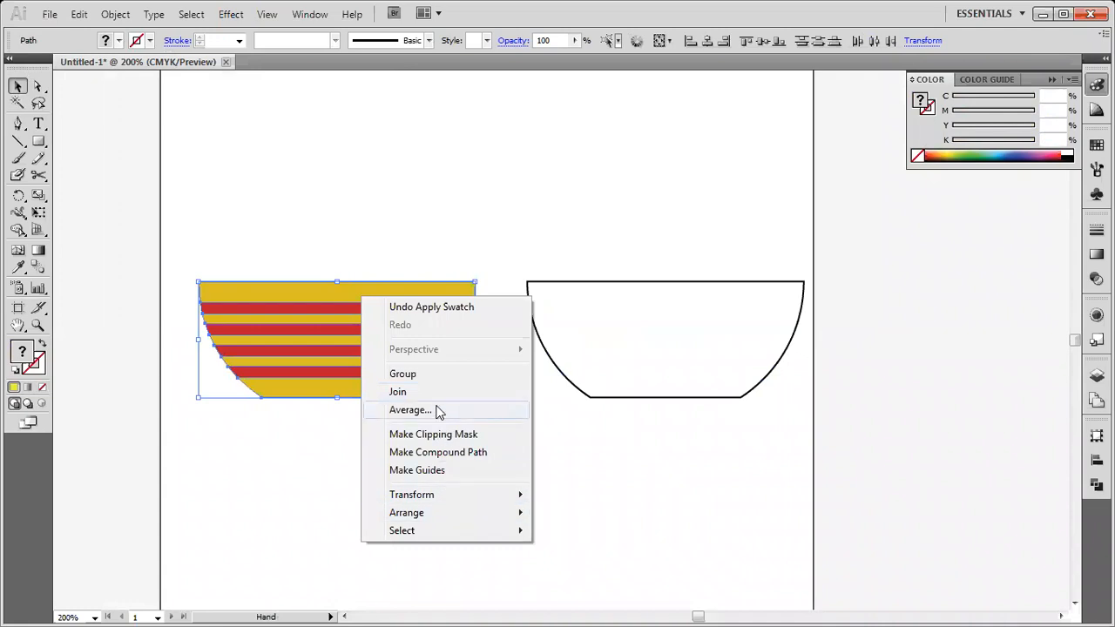
left_click(417, 383)
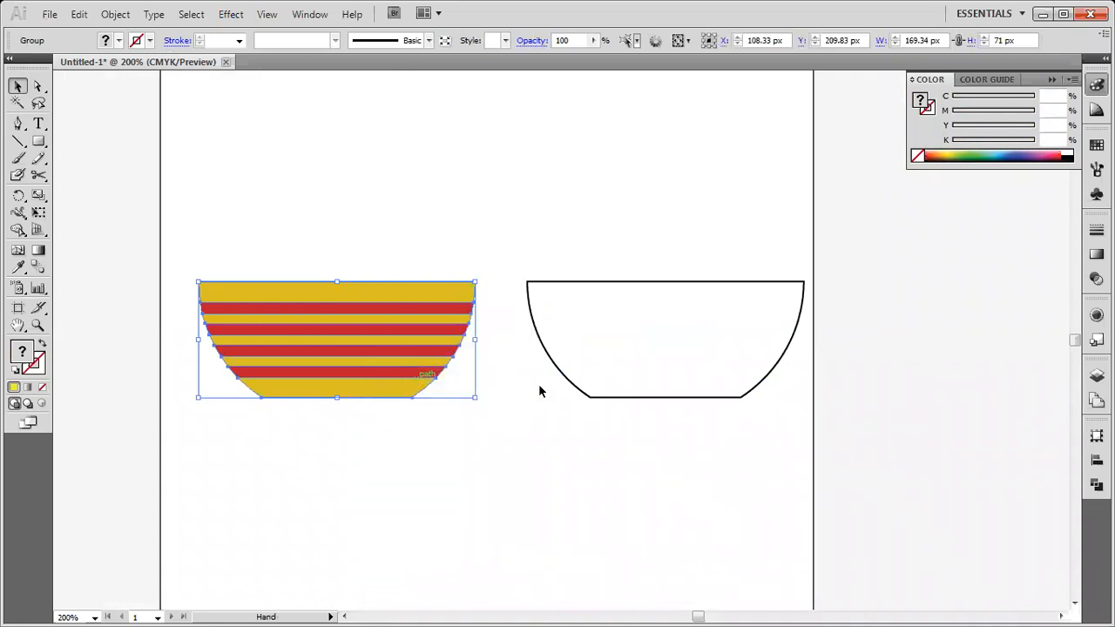
- Align the striped bowl group and the empty bowl outline by their horizontal centres so they overlap
left_click(540, 392)
left_click_drag(179, 254, 843, 426)
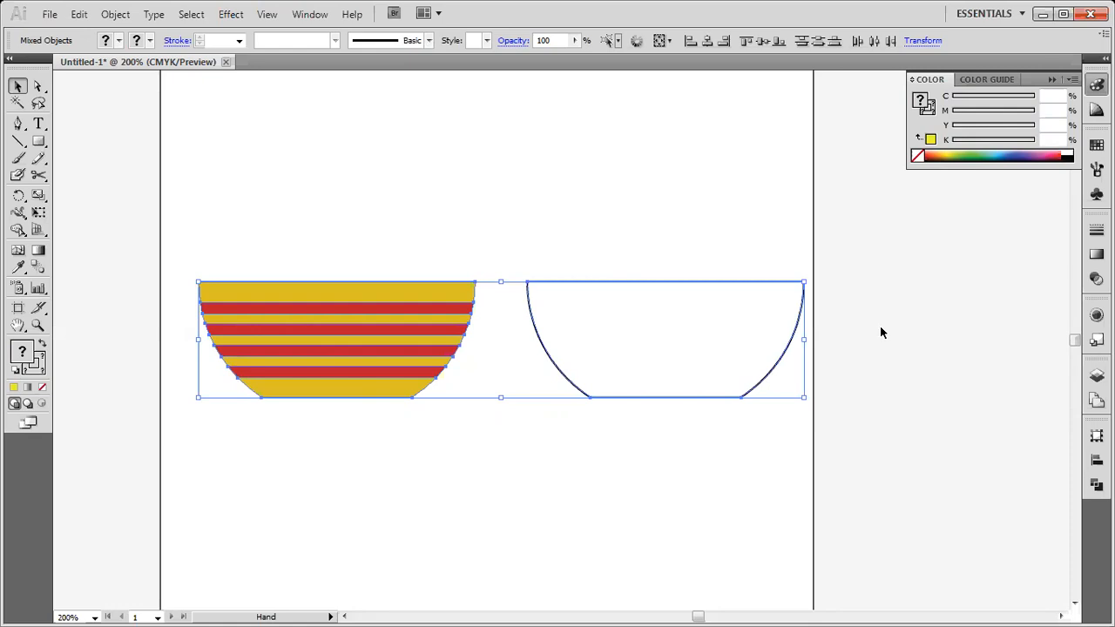
left_click(707, 41)
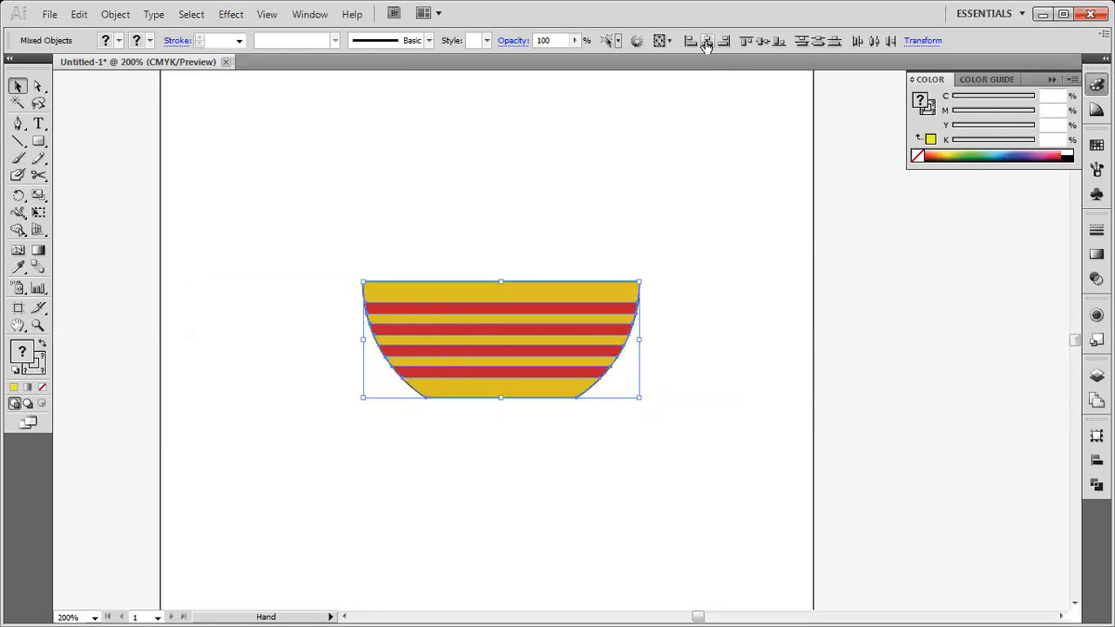
- Duplicate the complete striped bowl with its black outline directly below the original
left_click(706, 338)
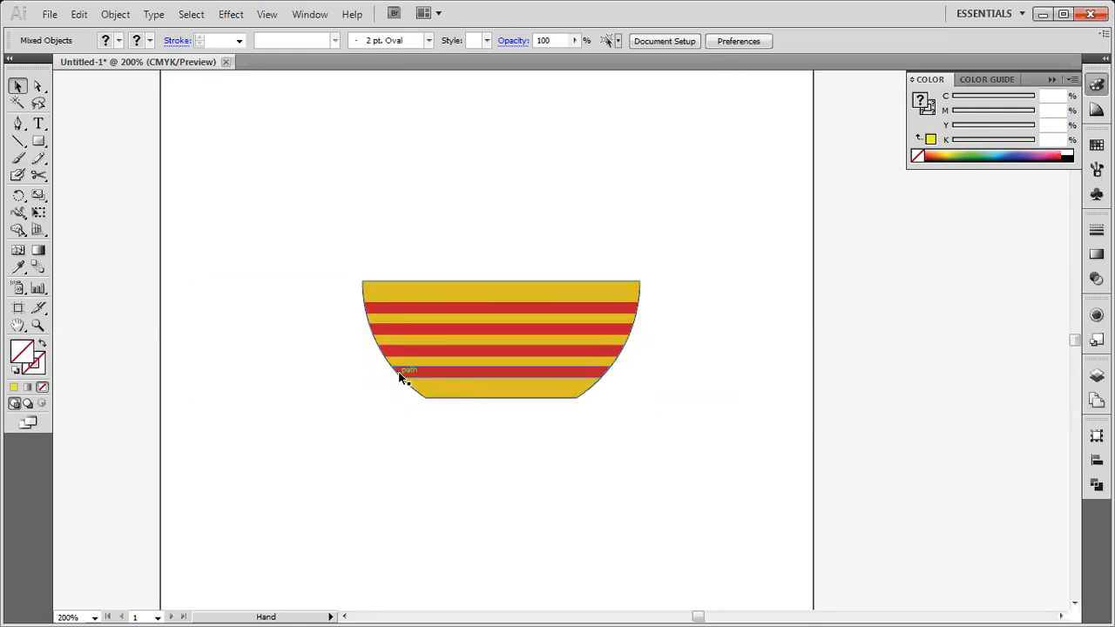
key("ctrl+plus")
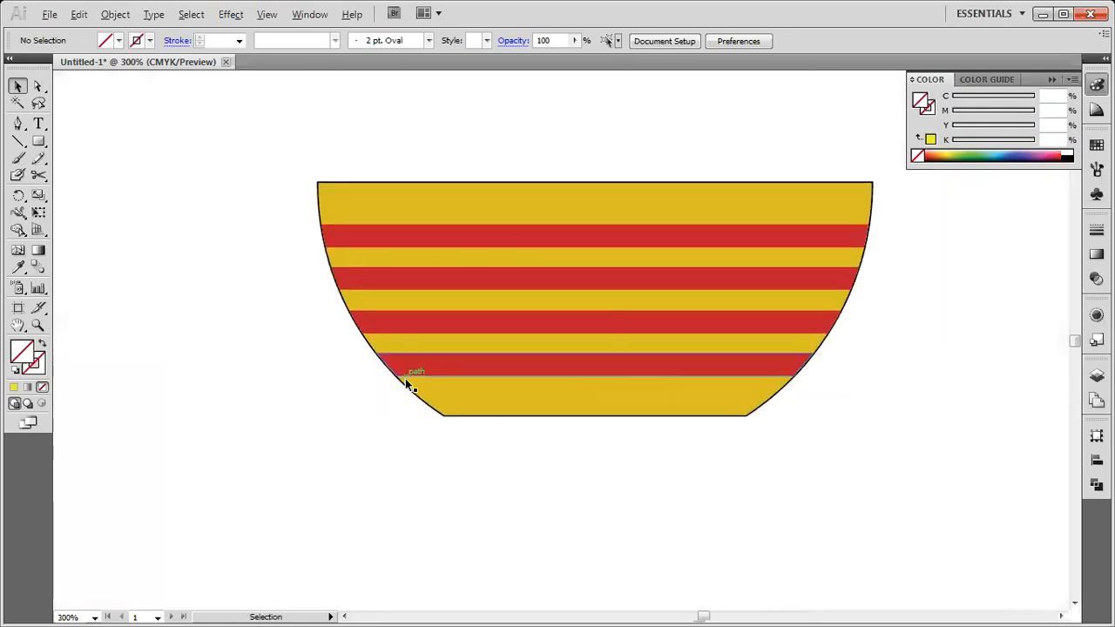
key("ctrl+plus")
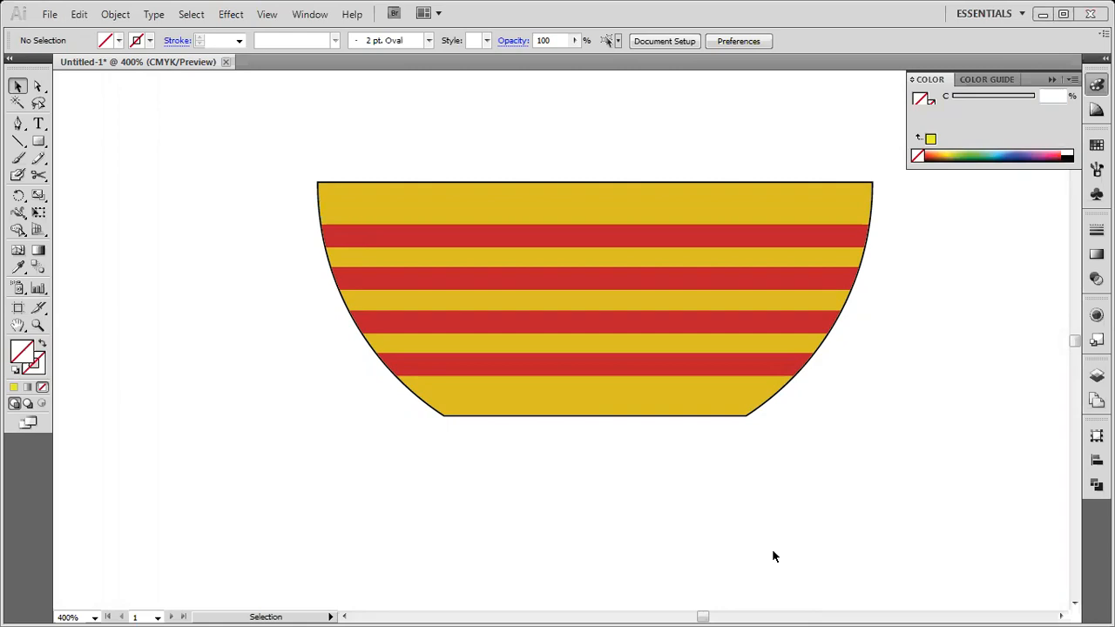
left_click_drag(876, 165, 286, 466)
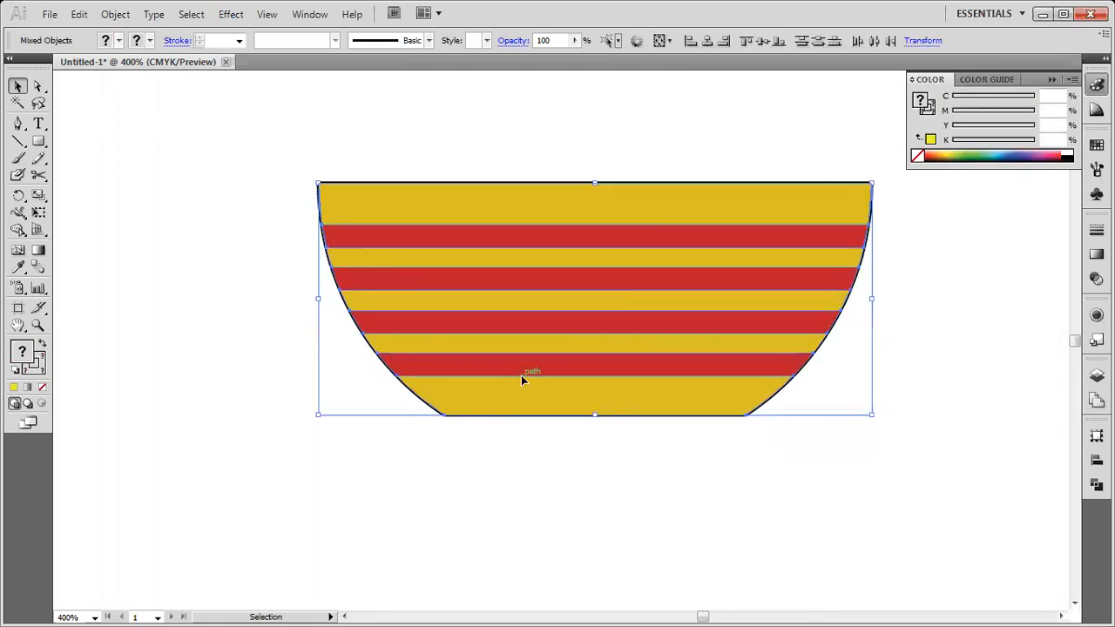
scroll(516, 401, "down", 2, "alt")
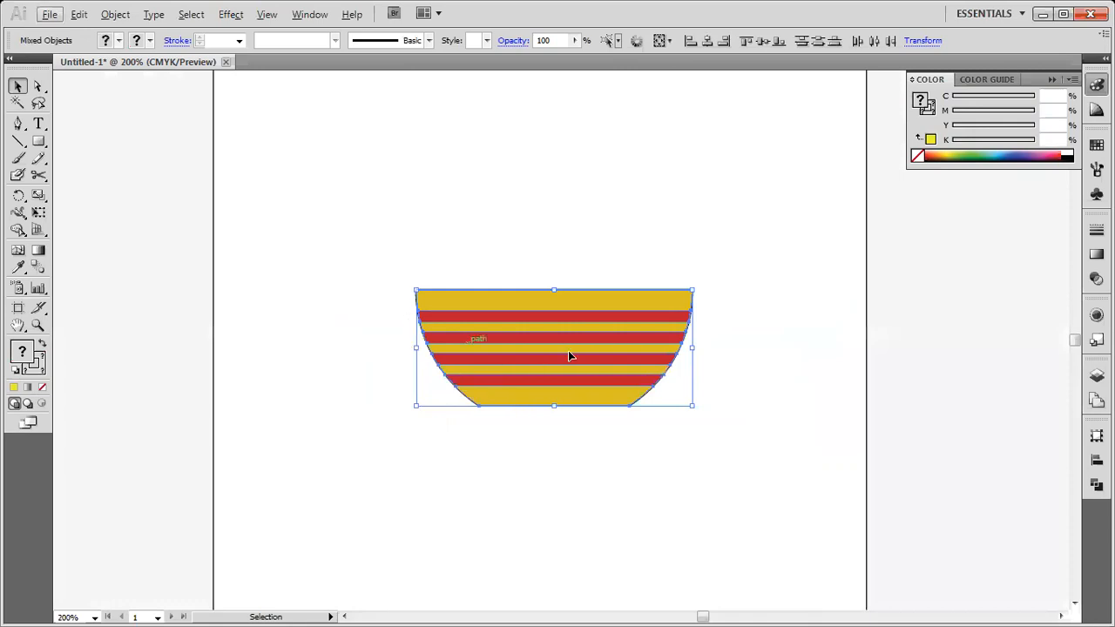
left_click_drag(560, 331, 563, 538, "alt")
left_click(696, 414)
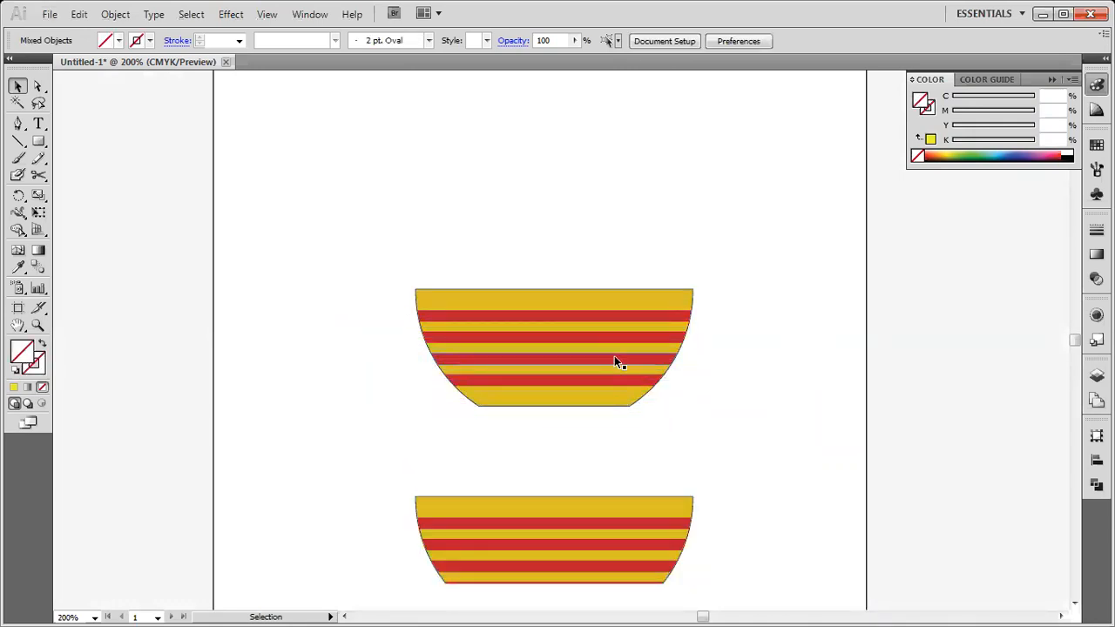
scroll(614, 356, "up", 2, "alt")
left_click_drag(486, 339, 528, 390)
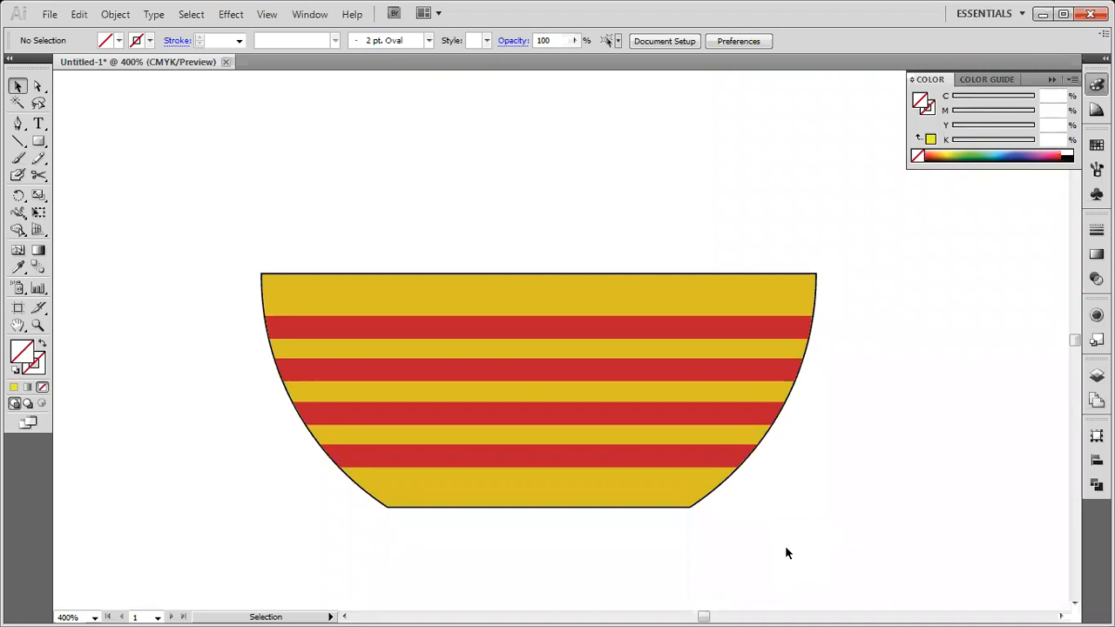
left_click(272, 288)
left_click_drag(272, 287, 339, 288)
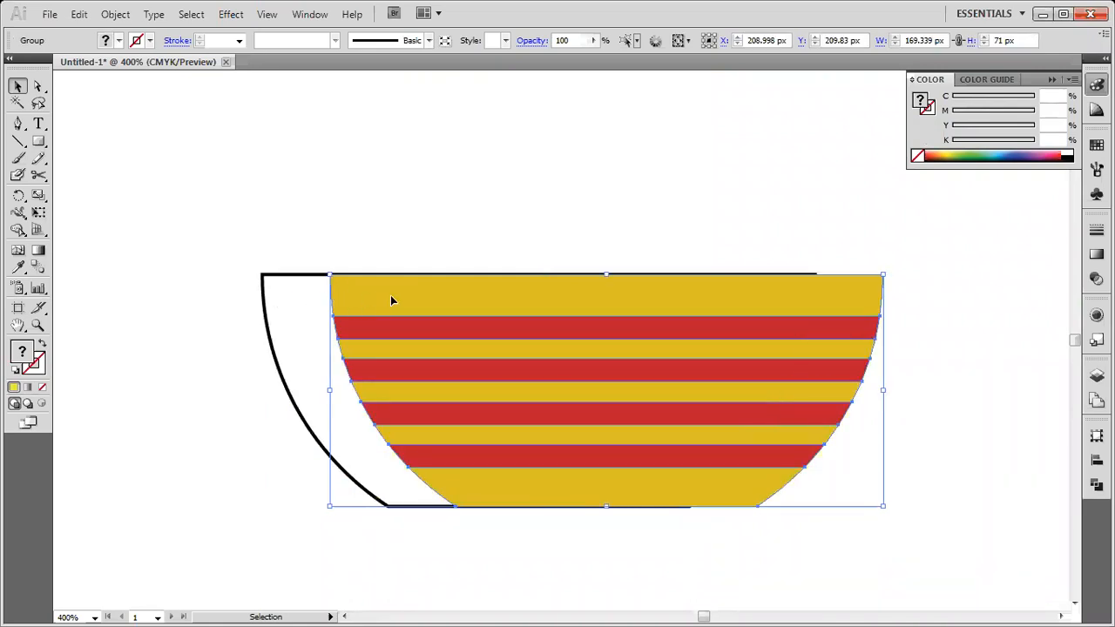
key("ctrl+z")
- Ungroup the golden shape and red strips of the upper striped bowl
right_click(303, 297)
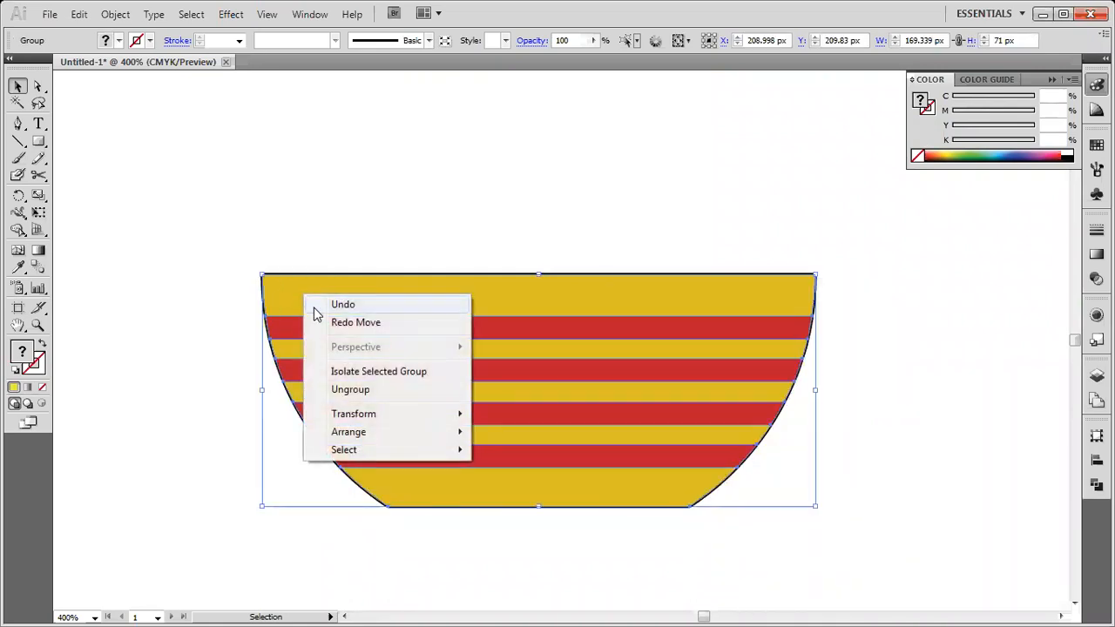
left_click(344, 391)
left_click(608, 244)
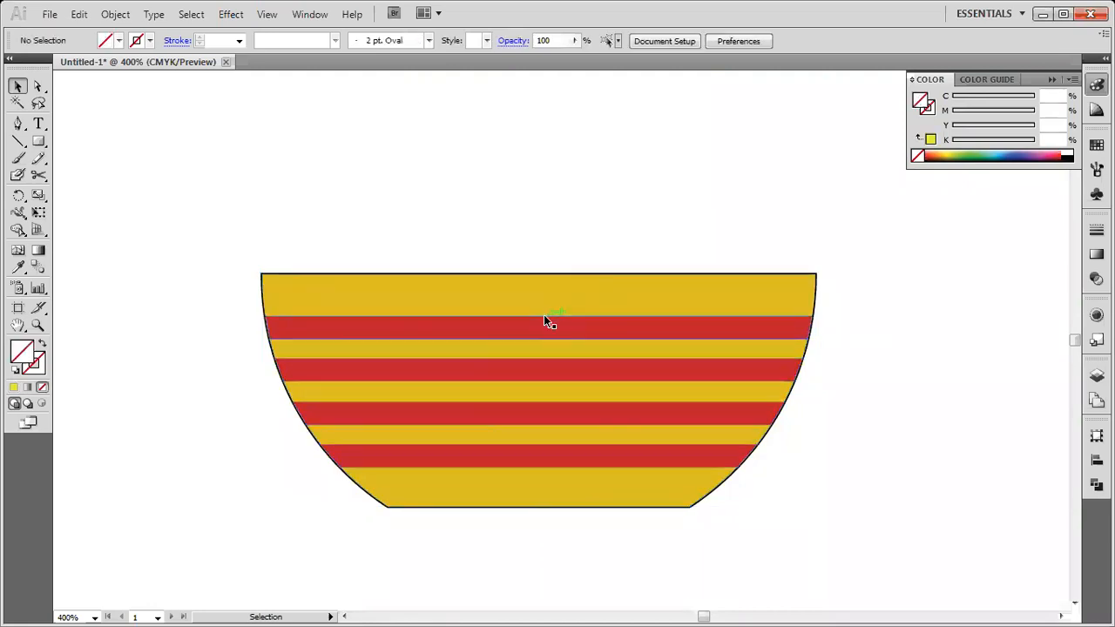
left_click(540, 301)
scroll(514, 301, "down", 5)
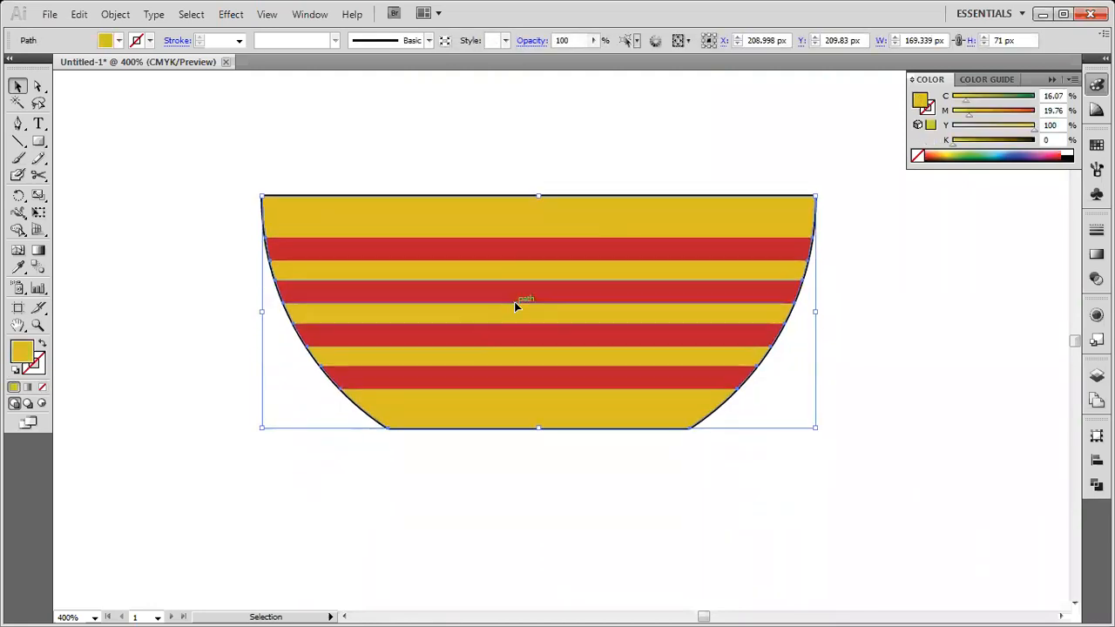
scroll(515, 307, "up", 3)
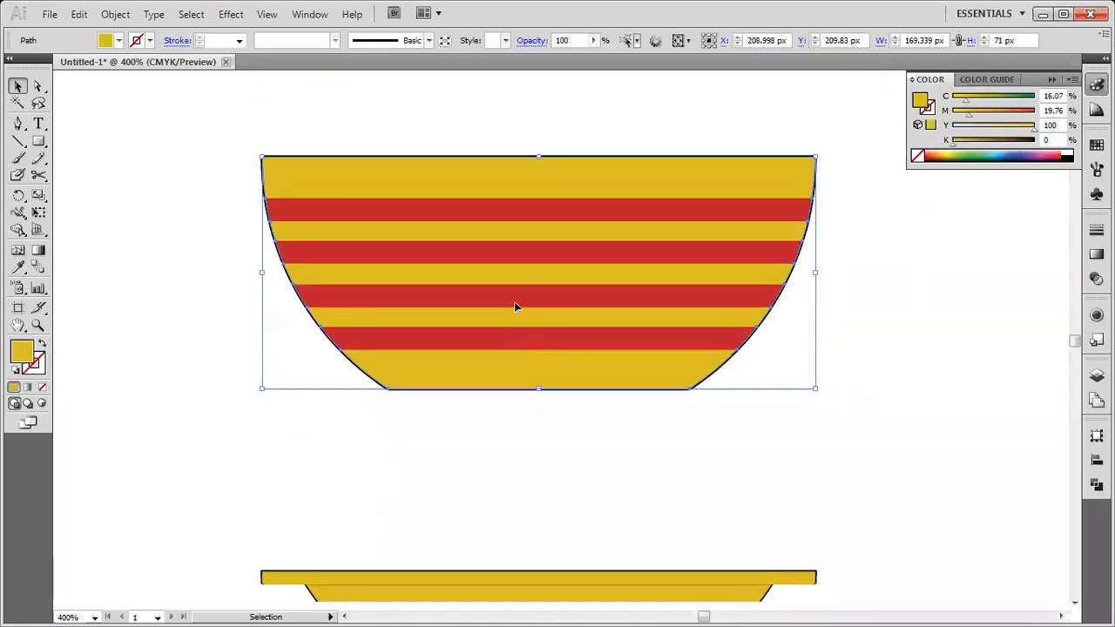
left_click(876, 364)
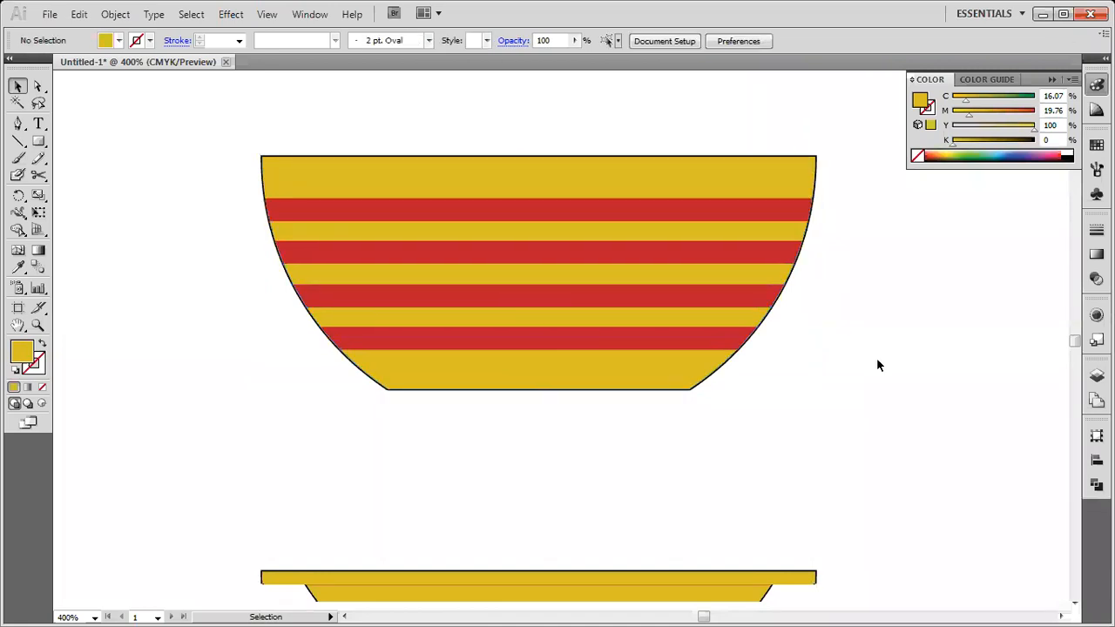
left_click(522, 177)
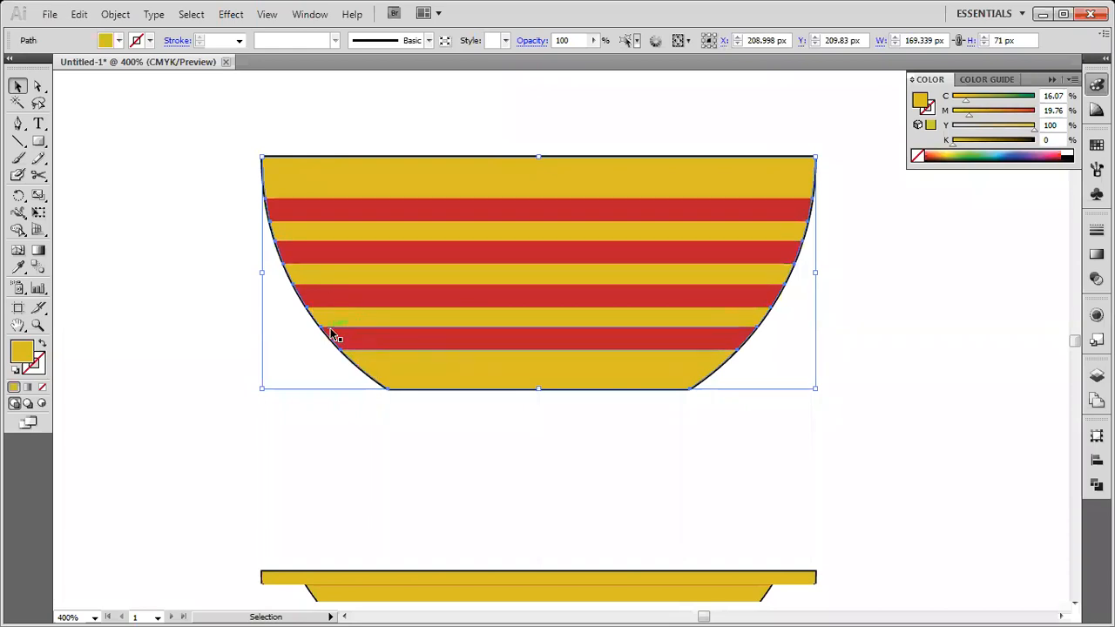
double_click(920, 101)
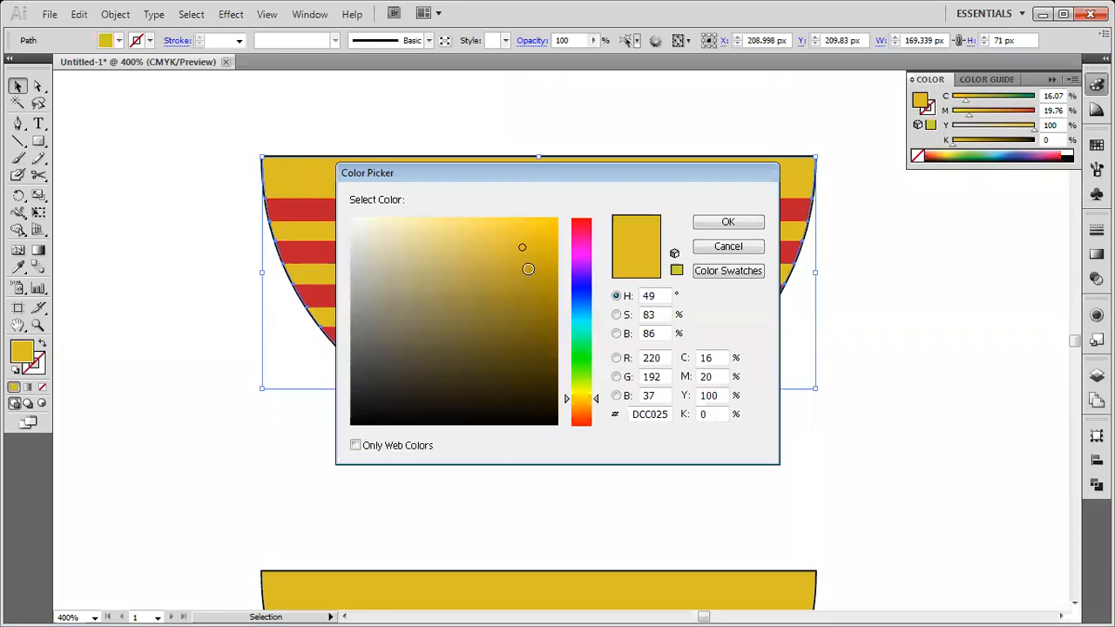
left_click(517, 287)
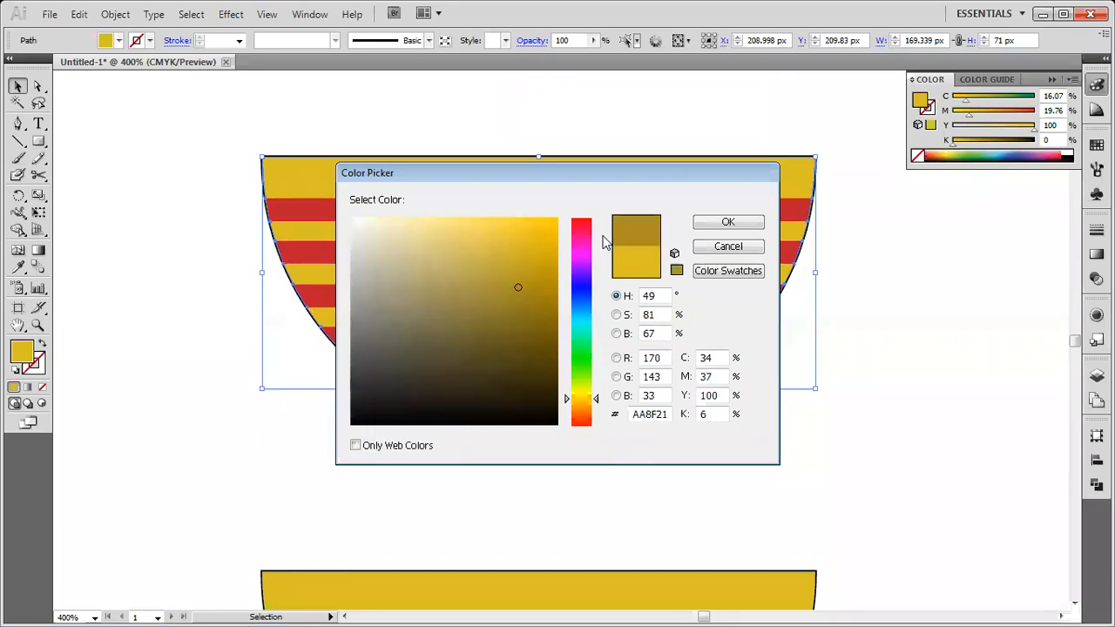
left_click(726, 247)
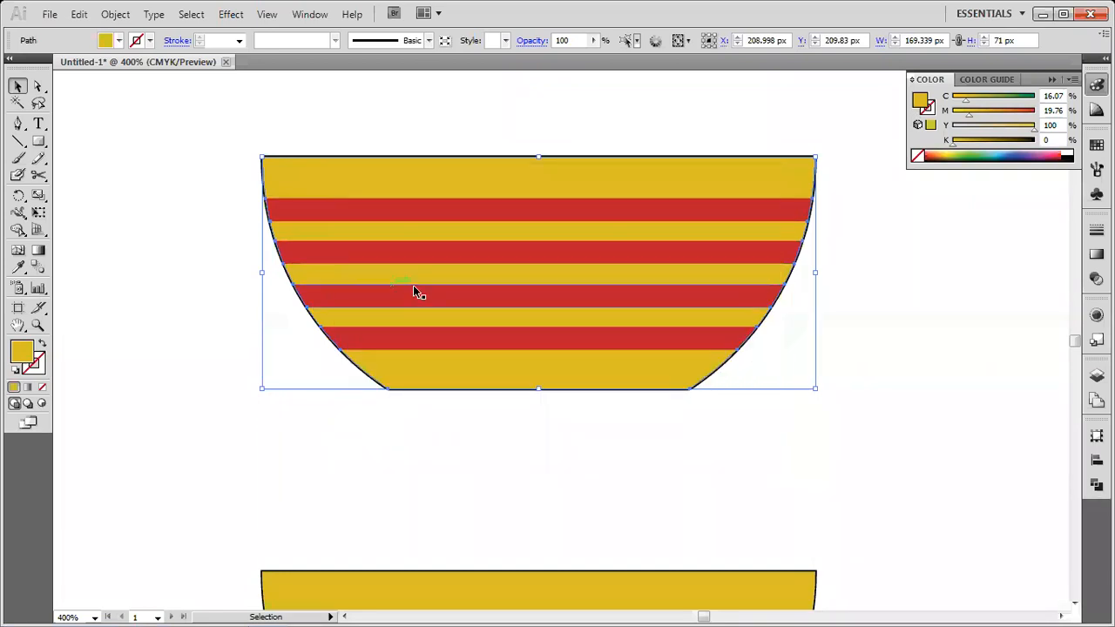
left_click(319, 124)
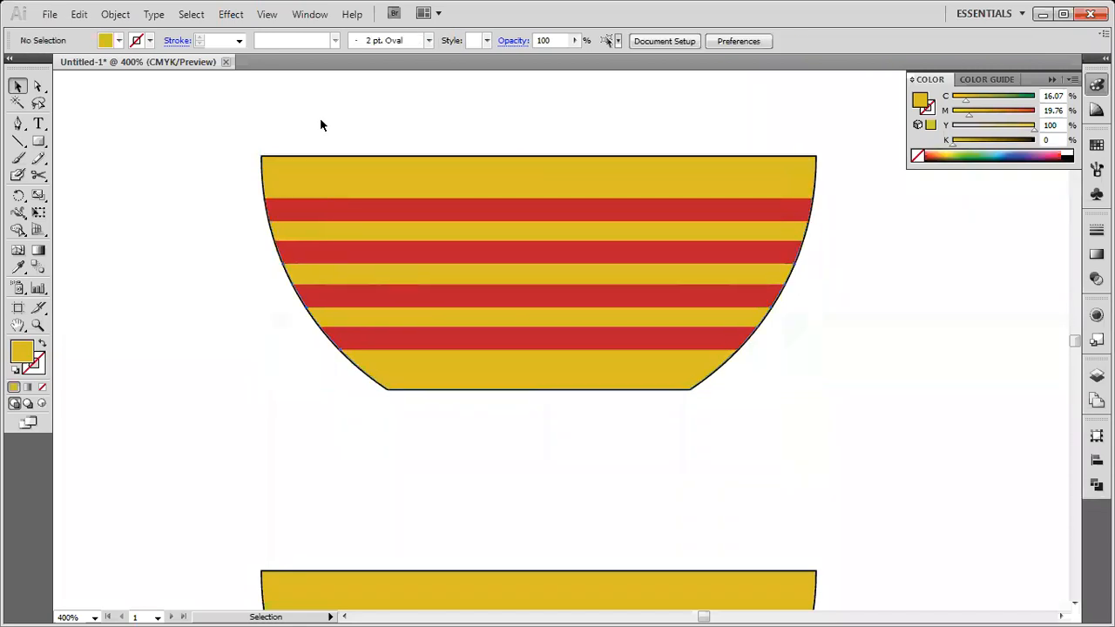
- Draw a closed shape about 62 px wide and 105 px high over the bowl's left side with the Pen tool, its right edge curved
left_click_drag(464, 262, 463, 301)
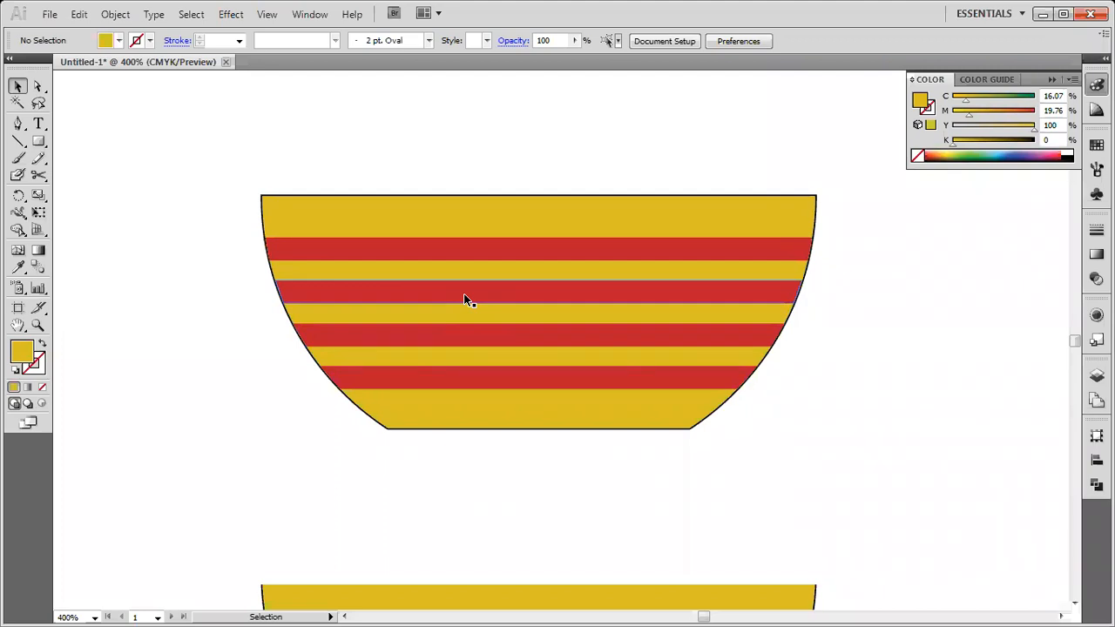
left_click(18, 124)
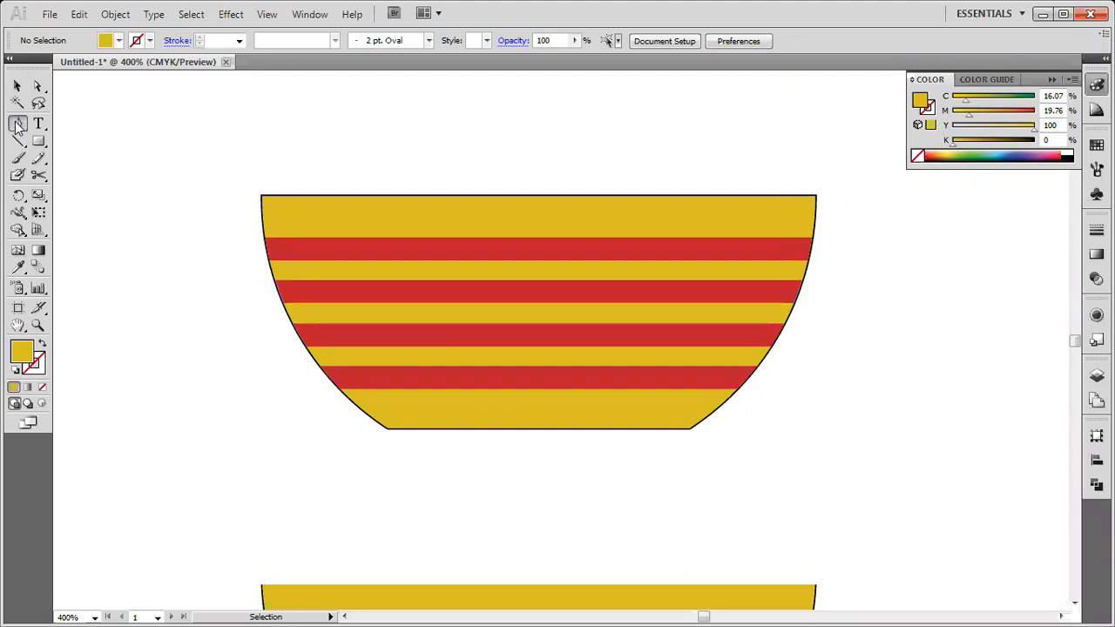
left_click(323, 118)
left_click_drag(420, 462, 357, 467)
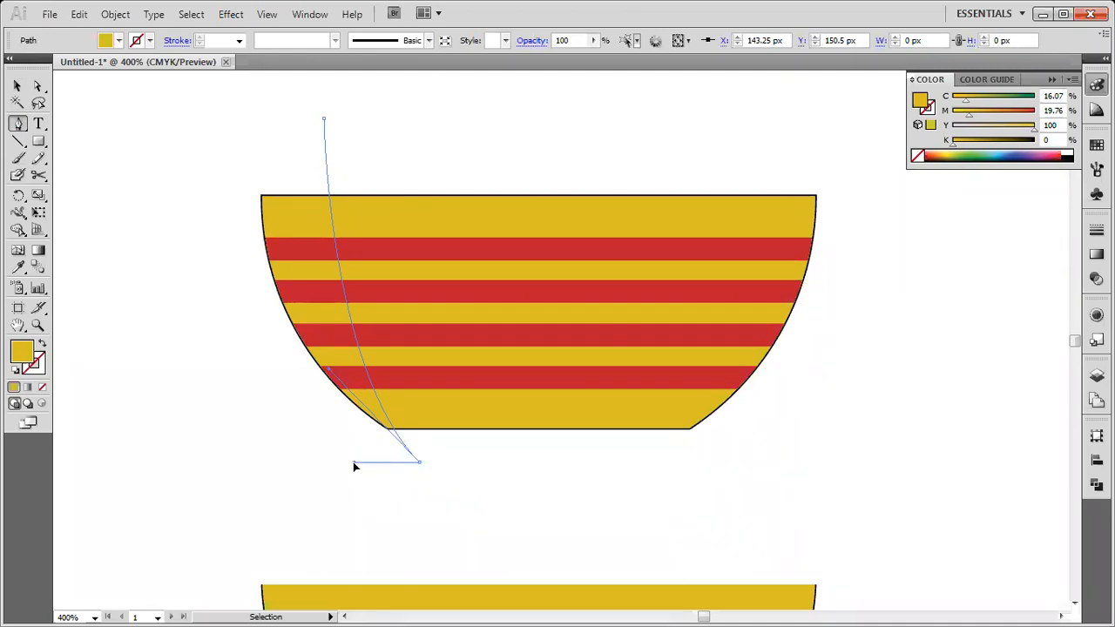
left_click_drag(354, 464, 354, 463)
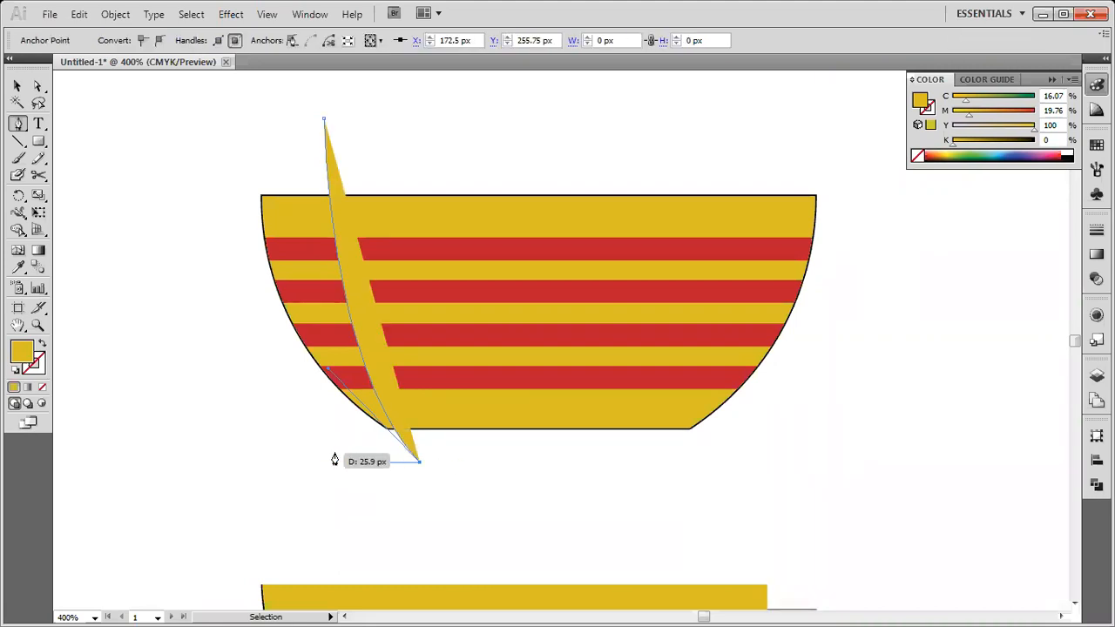
left_click(216, 457)
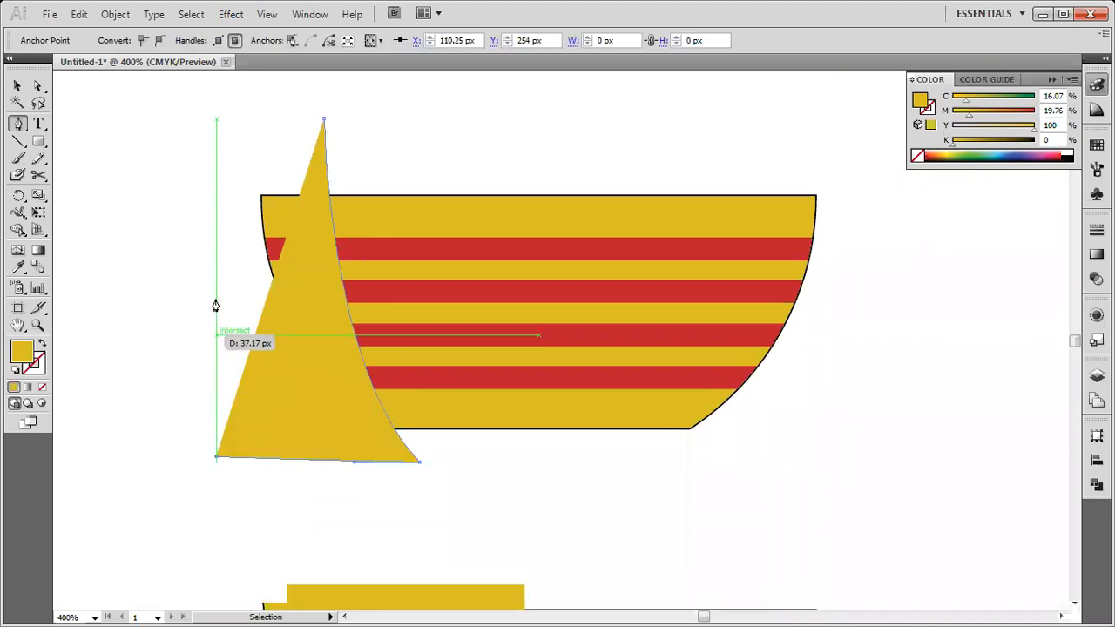
left_click(217, 157)
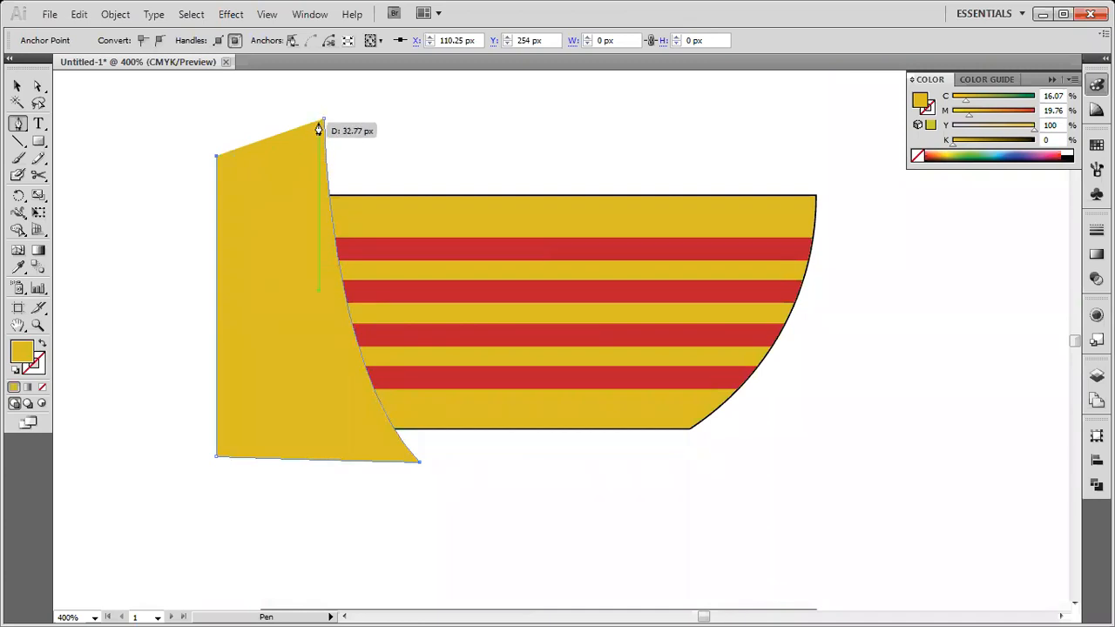
left_click(323, 122)
left_click(16, 85)
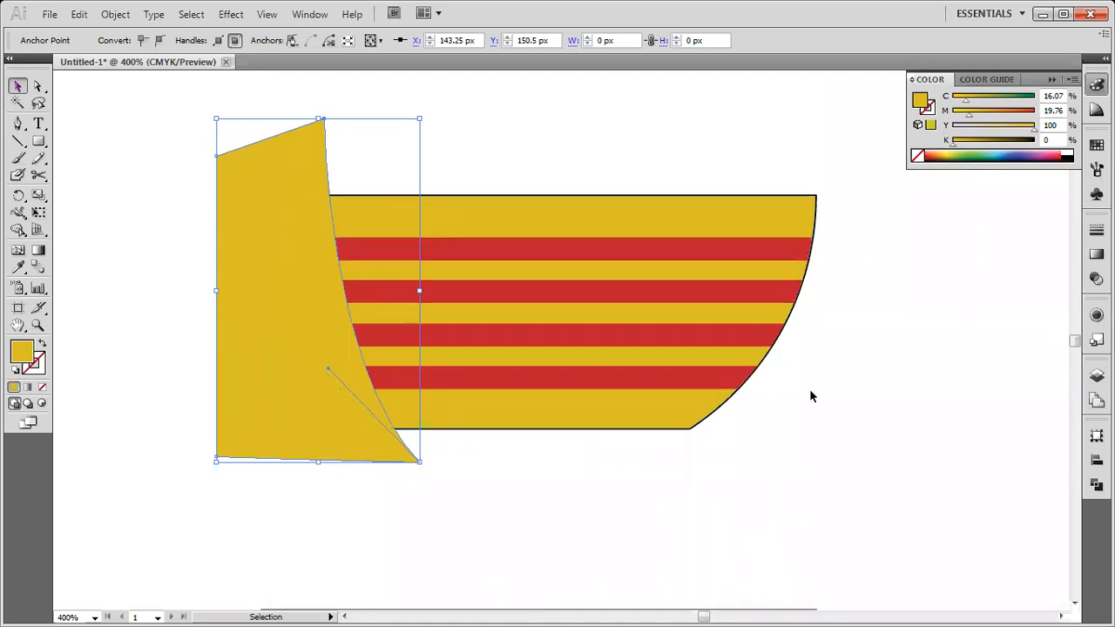
key("ctrl+shift+b")
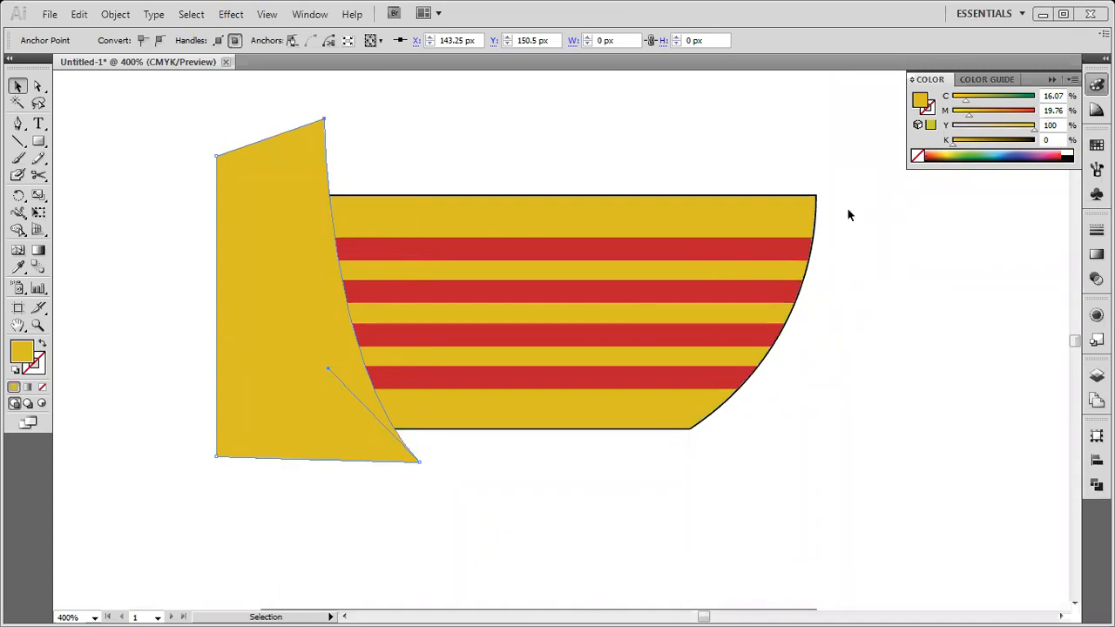
left_click(778, 218)
left_click_drag(802, 219, 846, 222)
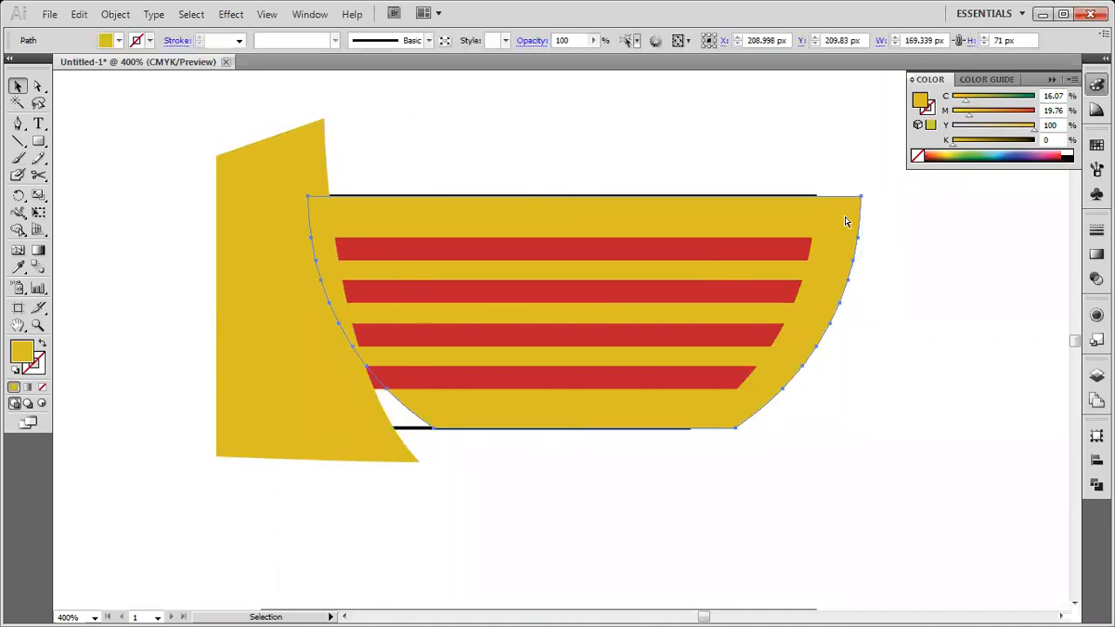
key("ctrl+z")
- Group the golden bowl shape, red strips and black outline, leaving the pen-drawn shape out of the group
left_click(835, 171)
left_click_drag(836, 173, 256, 468)
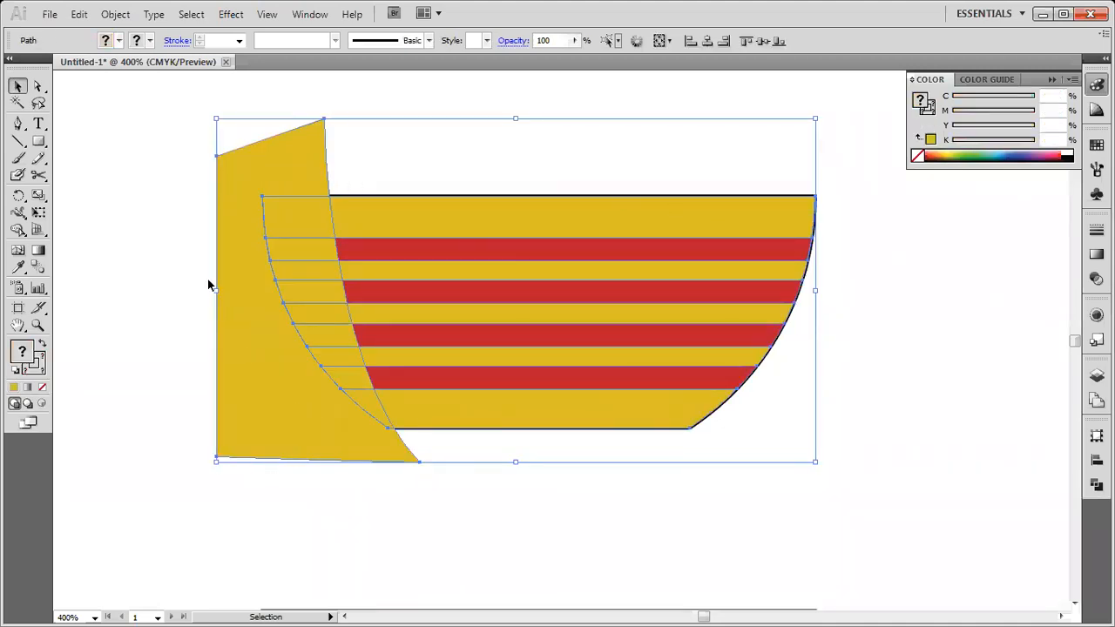
left_click(231, 193, "shift")
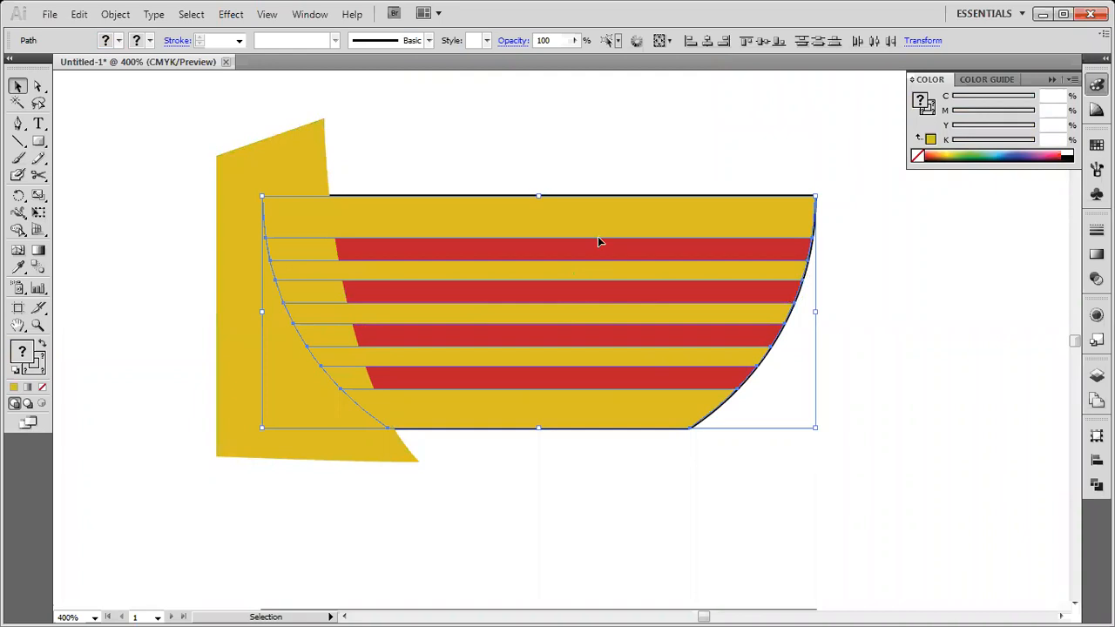
right_click(595, 214)
left_click(634, 293)
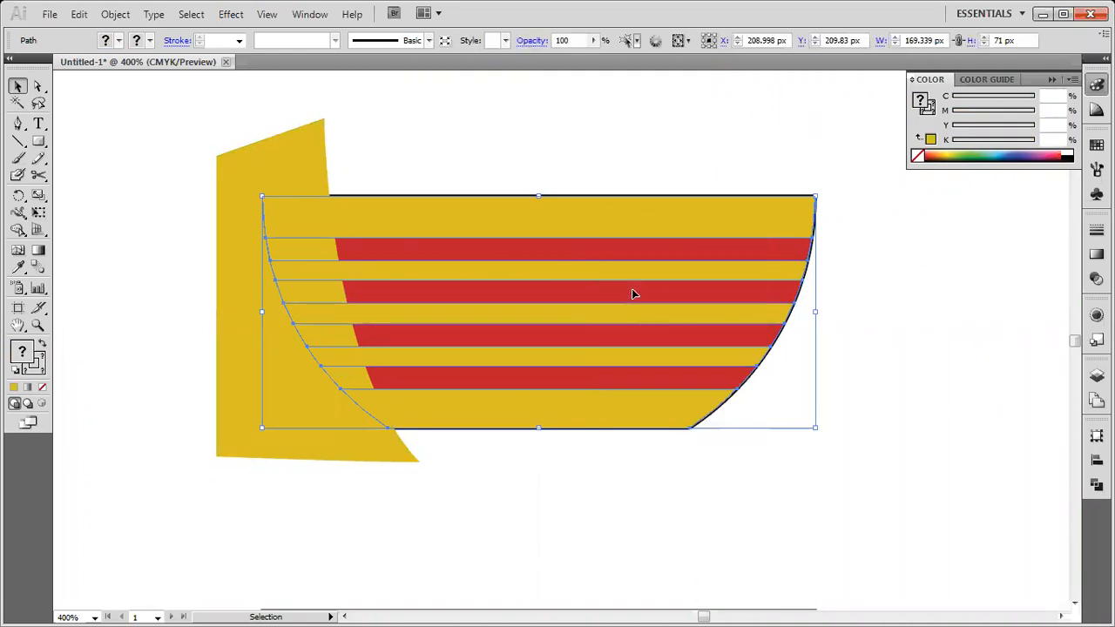
left_click(866, 398)
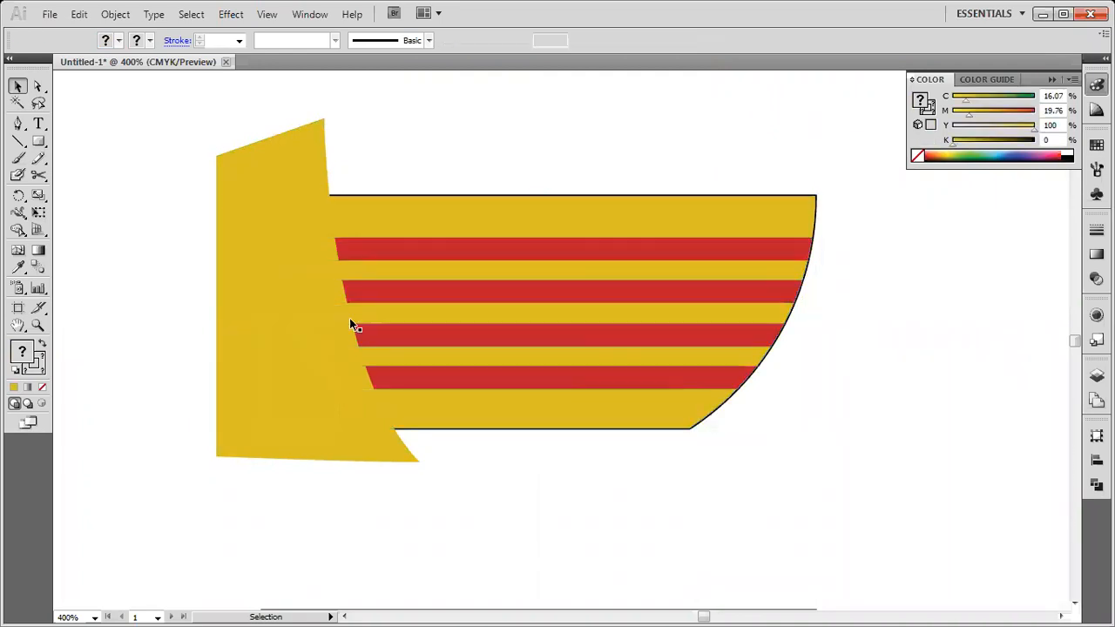
- Change the pen-drawn shape's fill to a muted tan of about C 30, M 27, Y 62, K 1
left_click(272, 190)
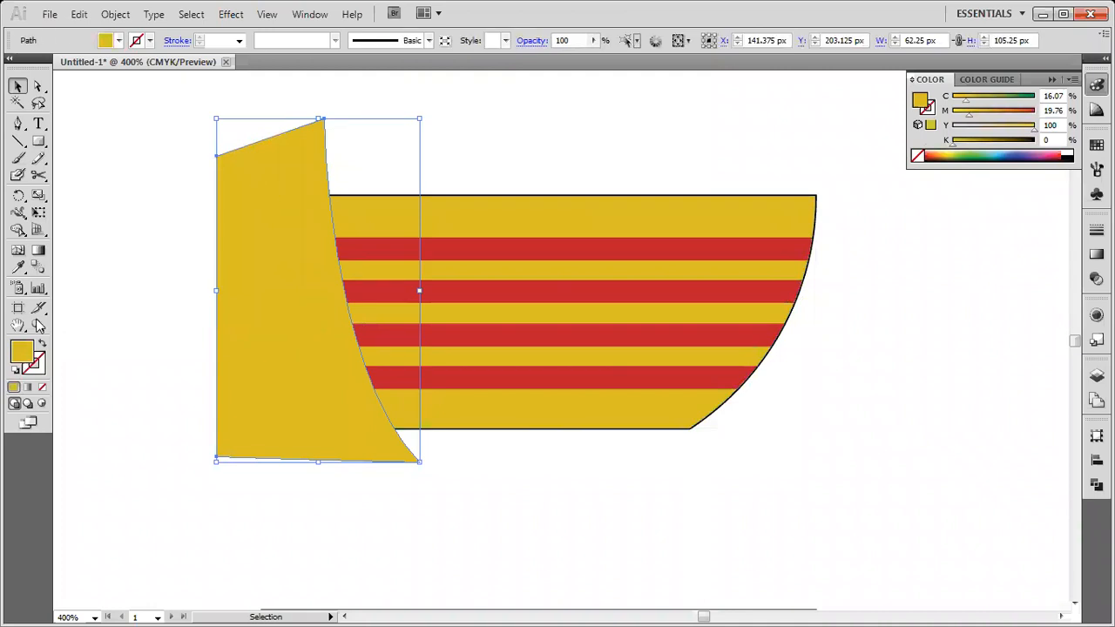
double_click(22, 357)
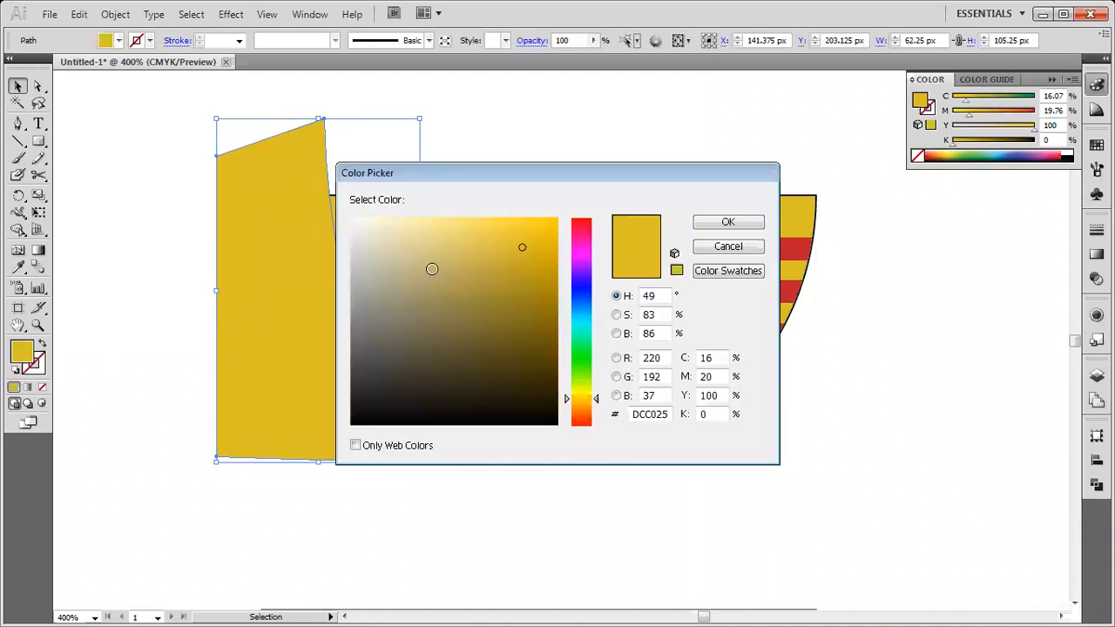
left_click(422, 247)
left_click(423, 276)
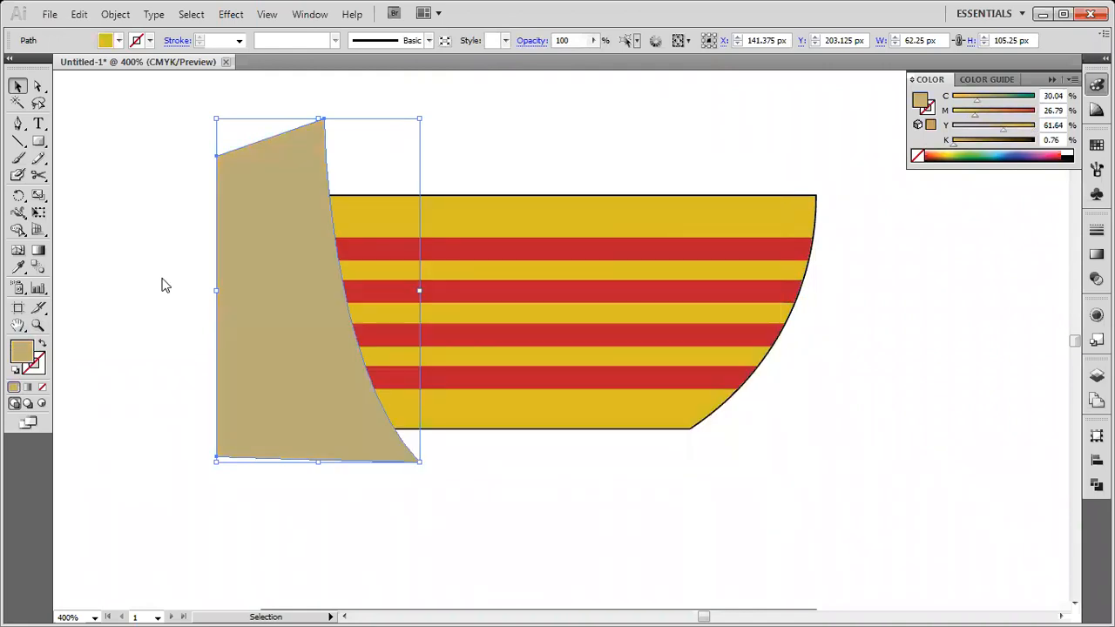
- Trim the tan shape to the bowl's left edge with the Shape Builder tool, removing everything that sticks out beyond the bowl
left_click(541, 224, "shift")
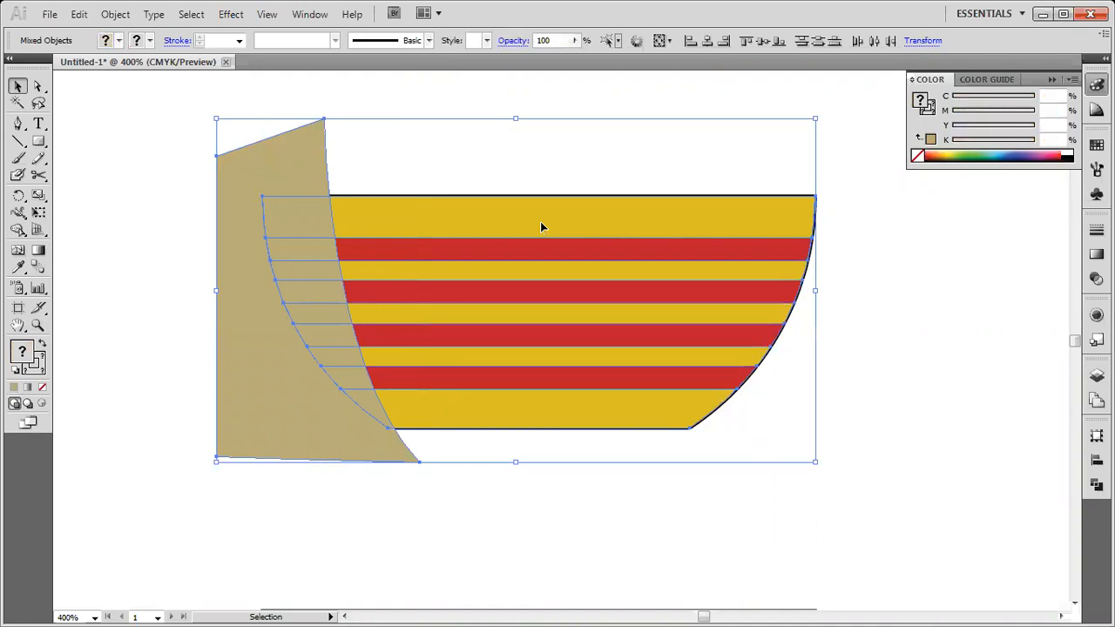
left_click(17, 230)
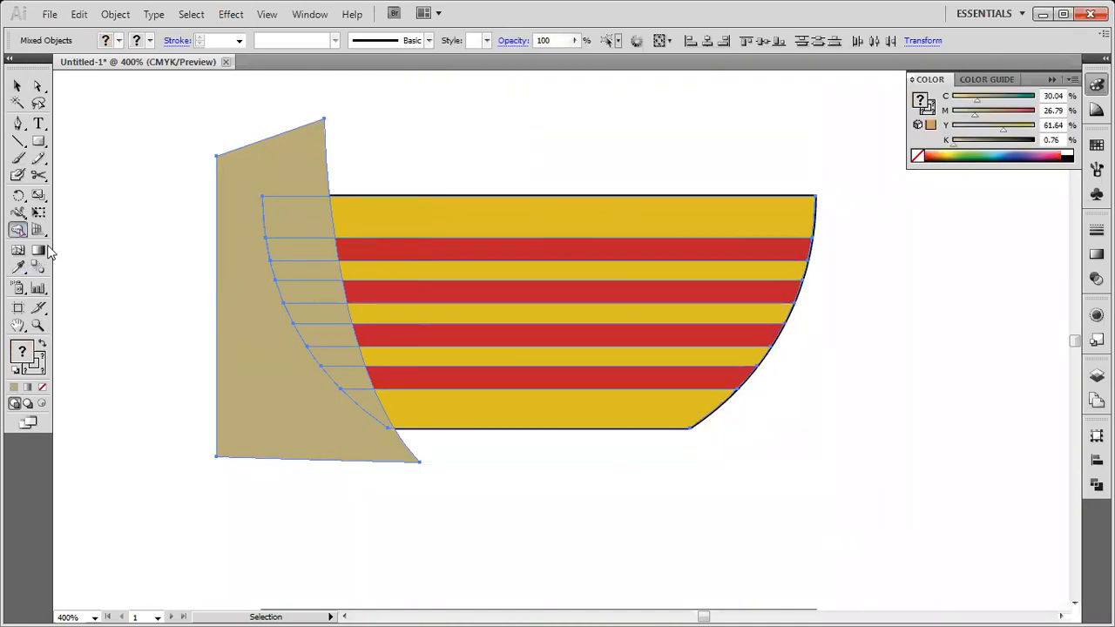
left_click_drag(375, 164, 154, 199)
left_click(15, 92)
left_click(184, 253)
left_click(311, 230)
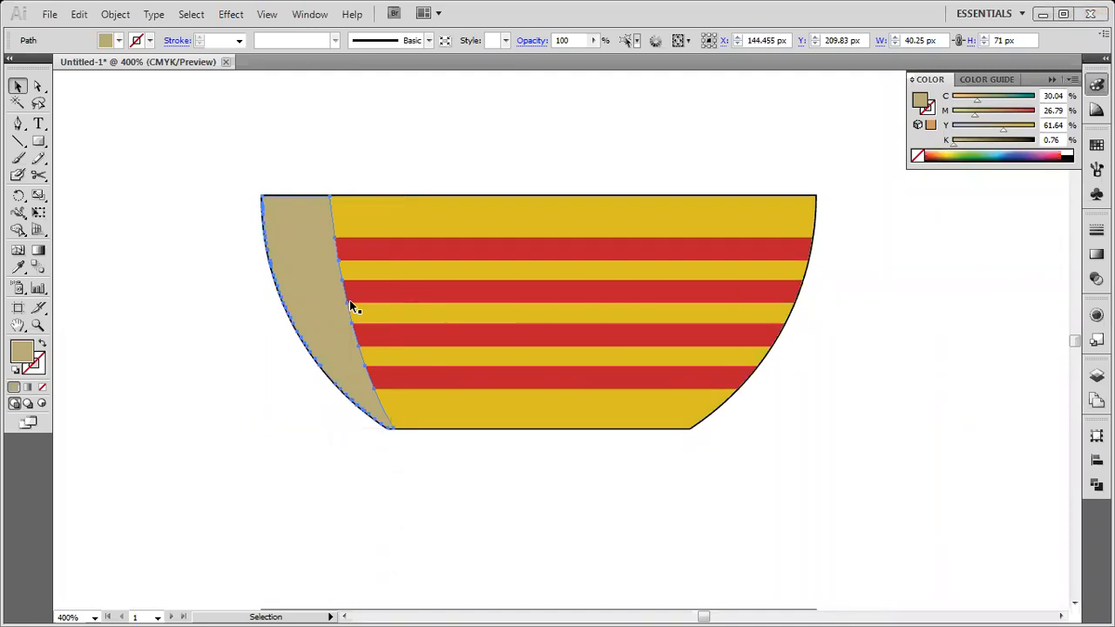
- Set the opacity of the tan shading shape on the bowl's left side to 50%
left_click(273, 175)
left_click(294, 242)
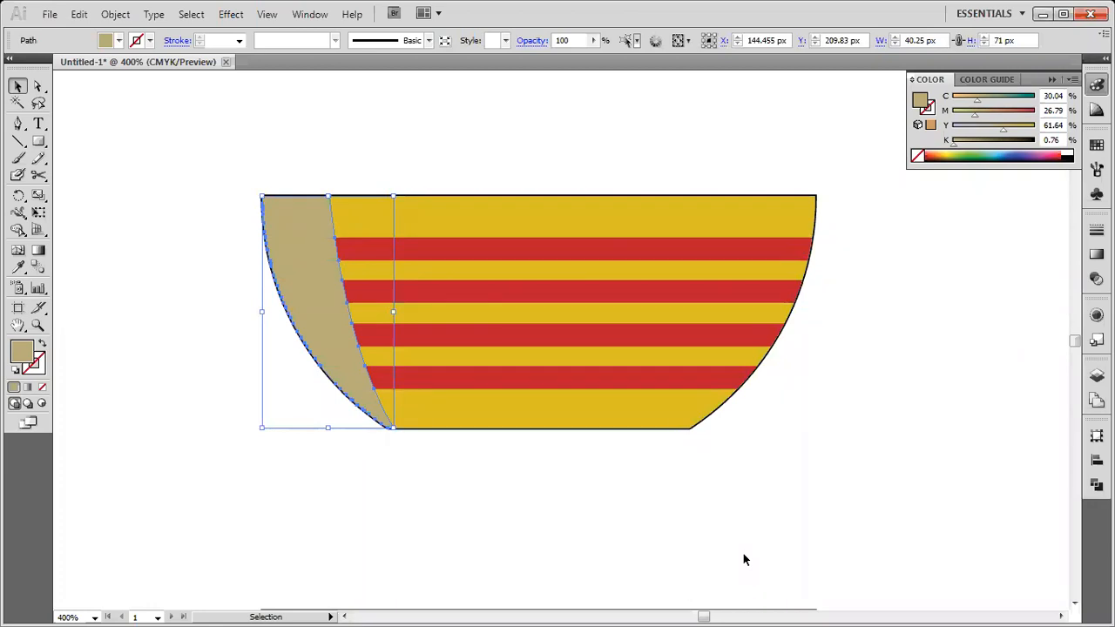
key("ctrl+shift+b")
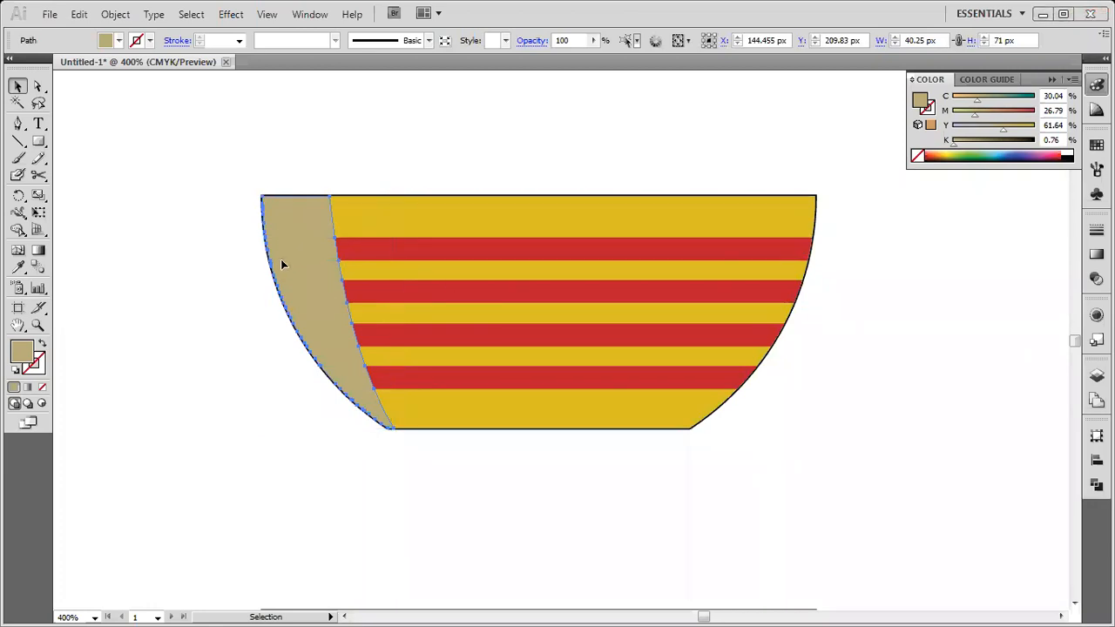
key("ctrl+shift+b")
left_click(563, 41)
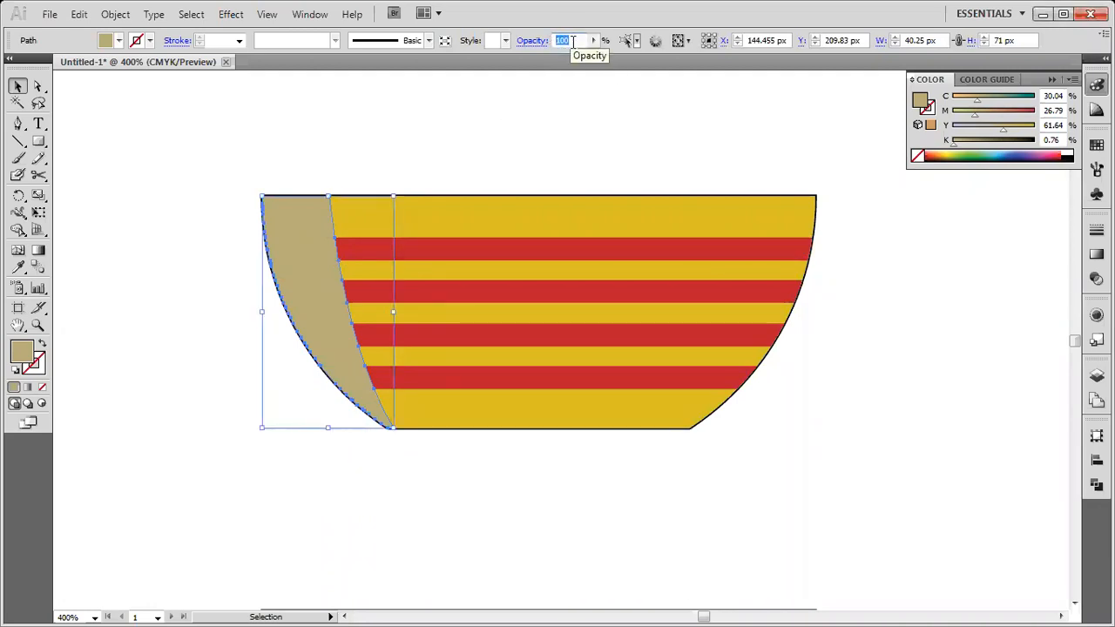
type("50")
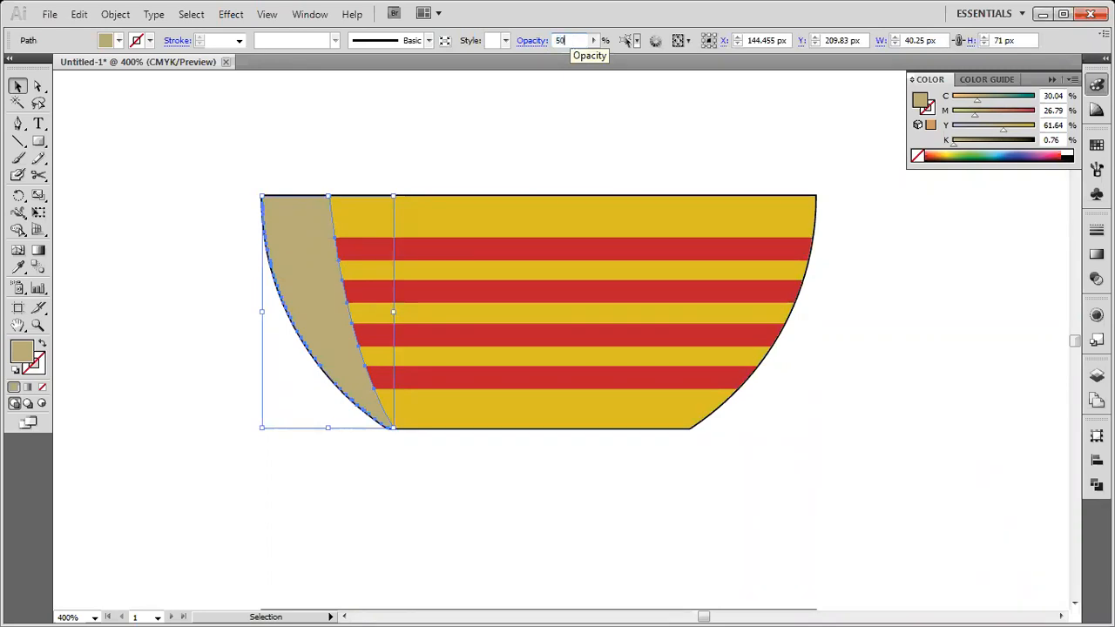
key("Return")
left_click(852, 375)
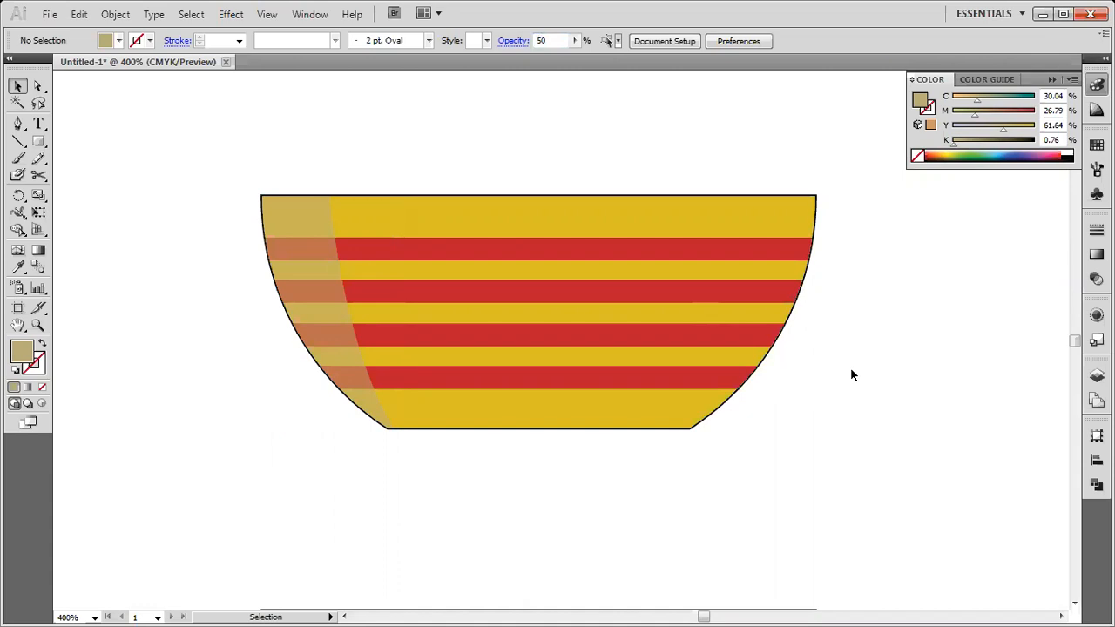
- Try to stretch the shading shape's bottom corner along the bowl's base by moving its anchor point and adjusting its handle
left_click(300, 228)
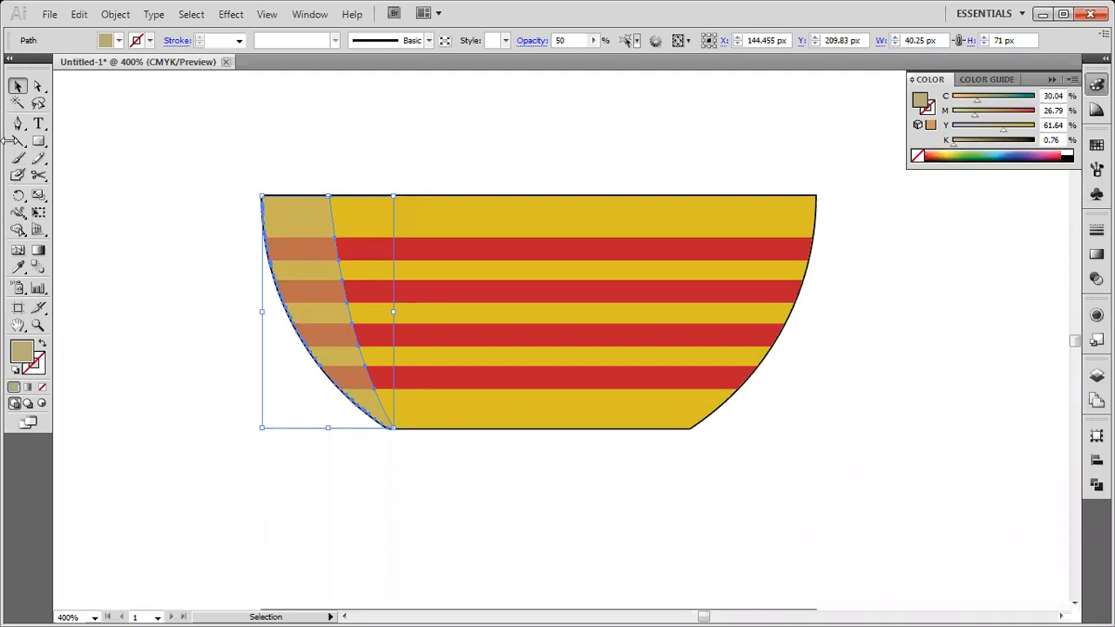
left_click(39, 86)
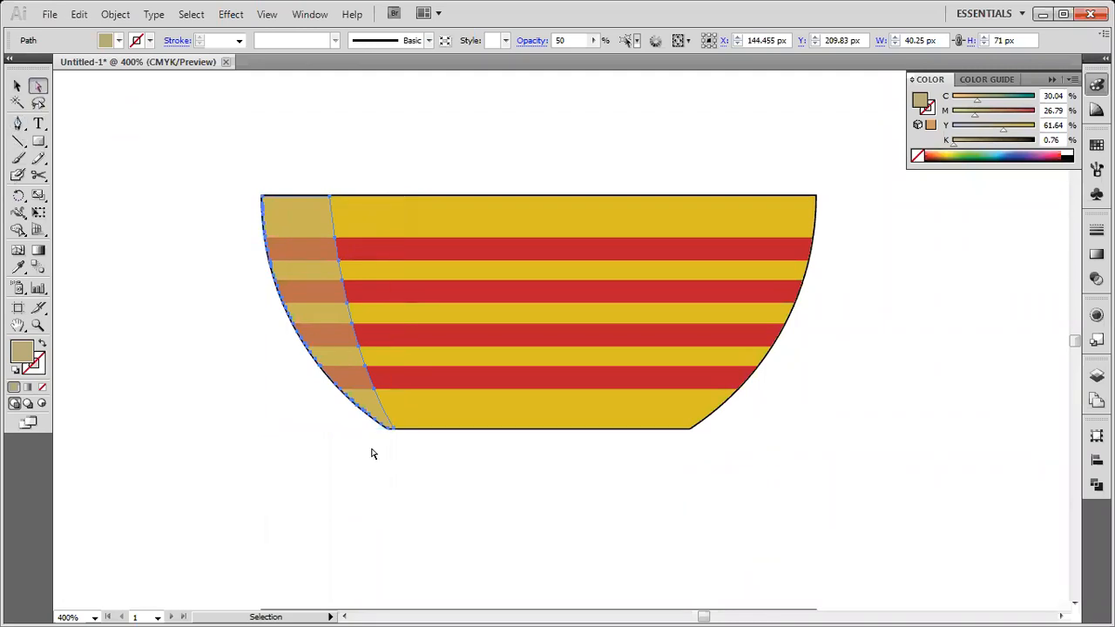
left_click(393, 431)
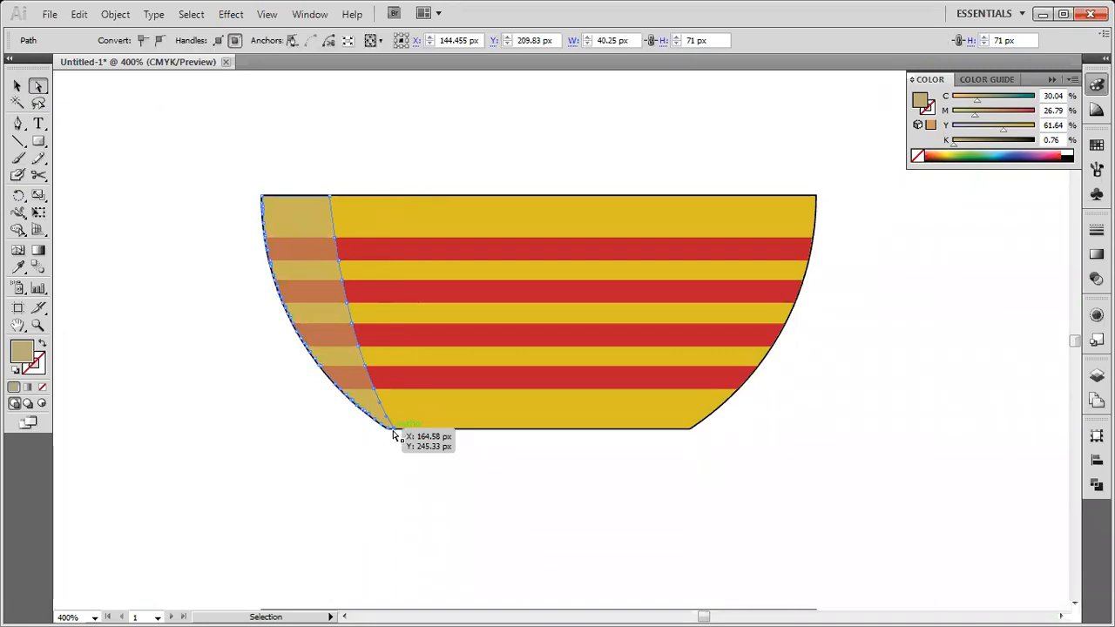
left_click_drag(393, 431, 484, 422)
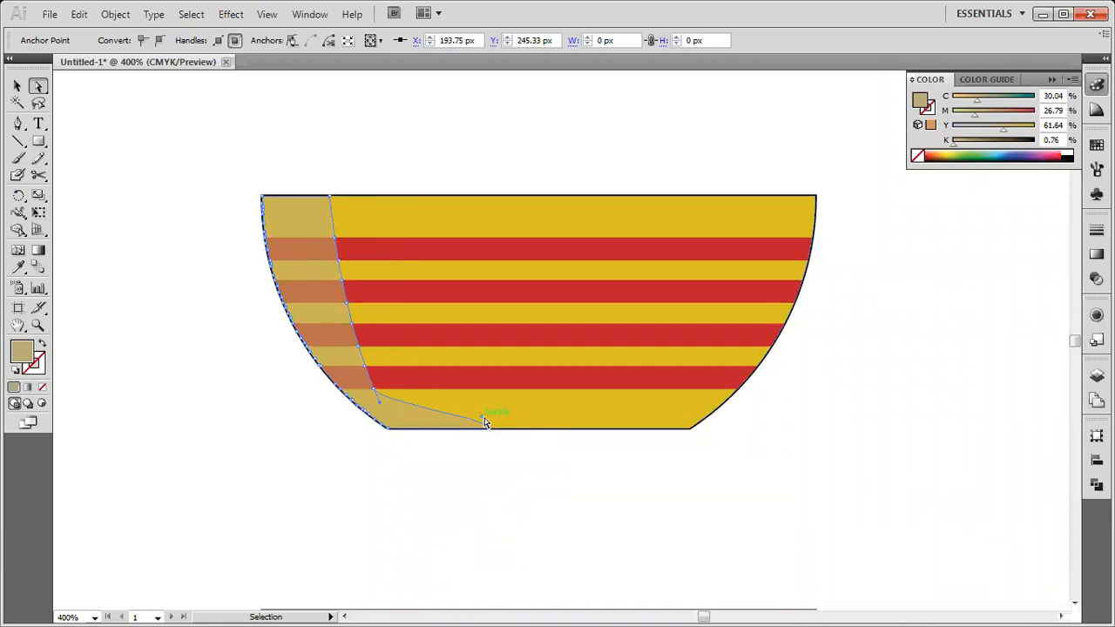
left_click_drag(478, 421, 413, 421)
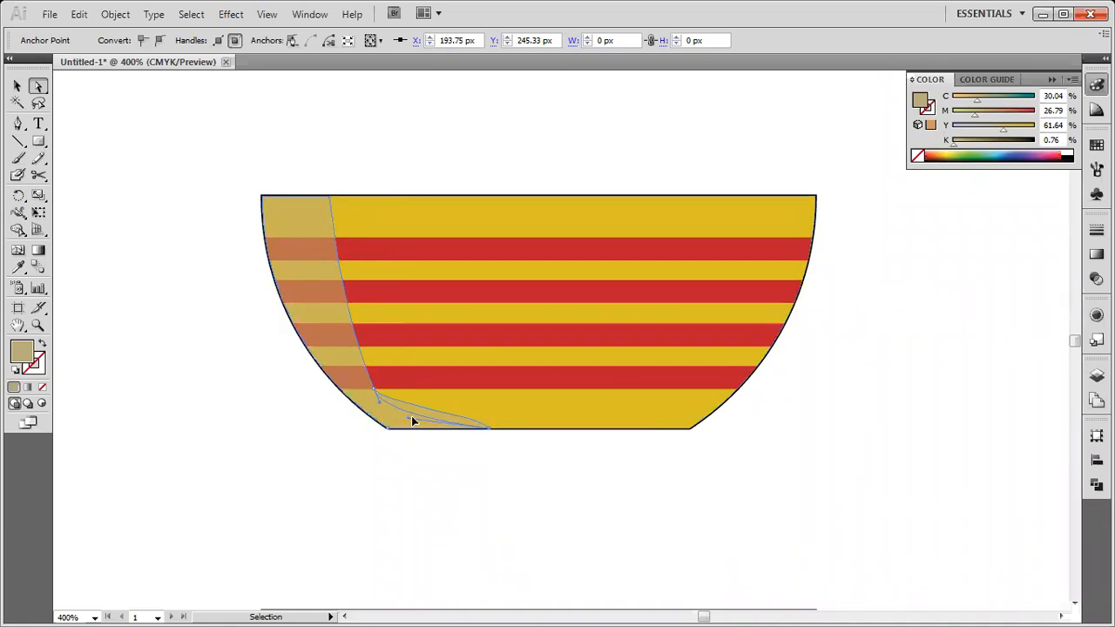
left_click(483, 493)
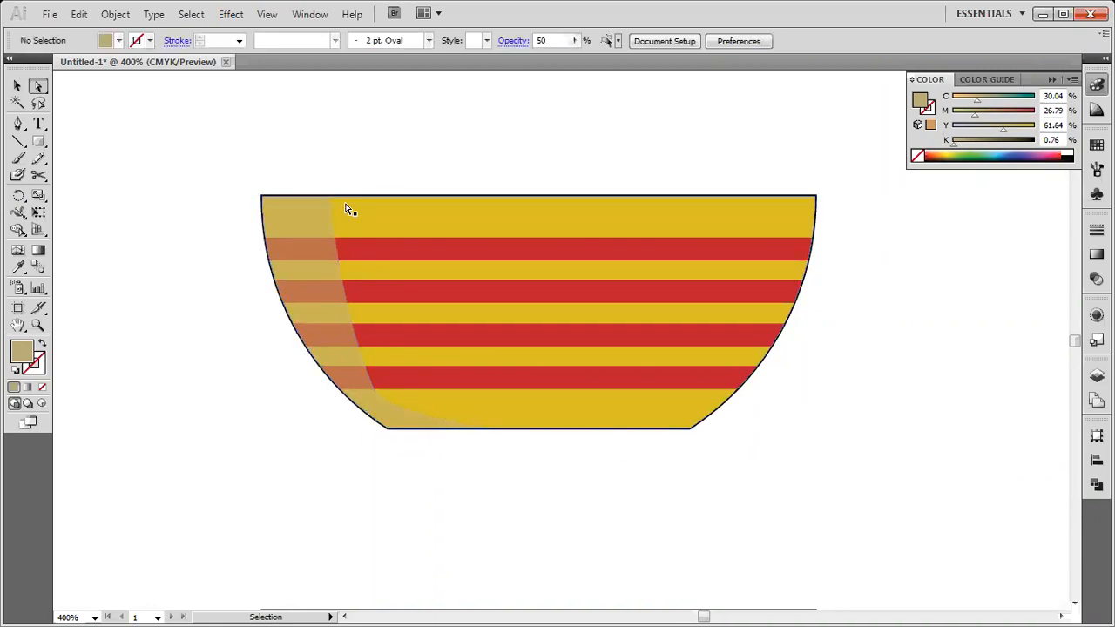
- Undo the reshaping of the shading shape's bottom corner and deselect the shape
left_click(392, 427)
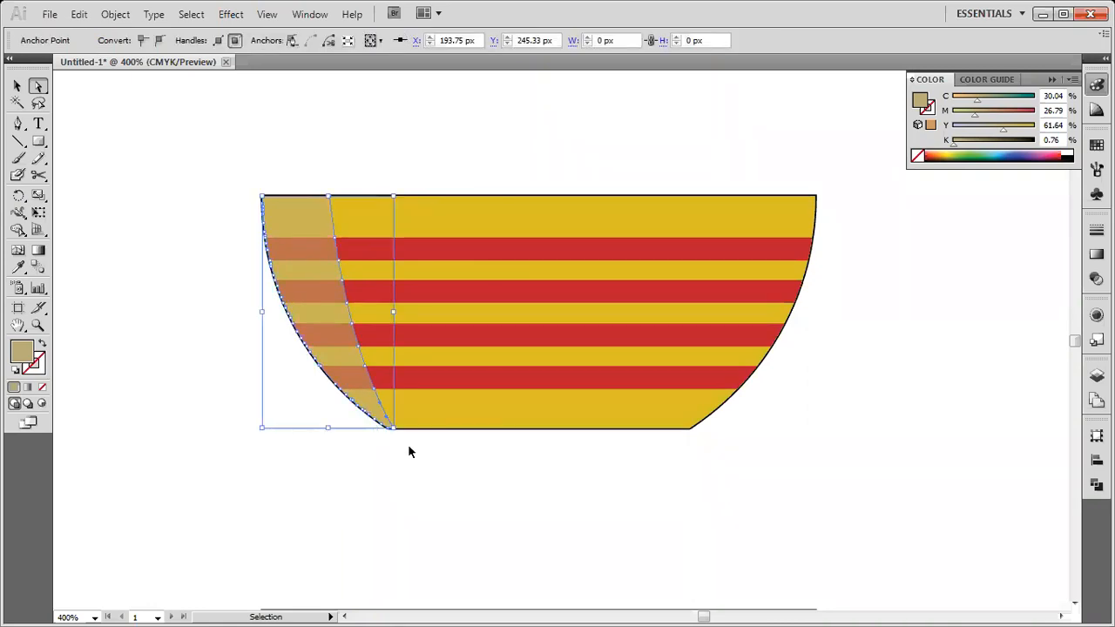
left_click(338, 237)
left_click(17, 85)
left_click(127, 213)
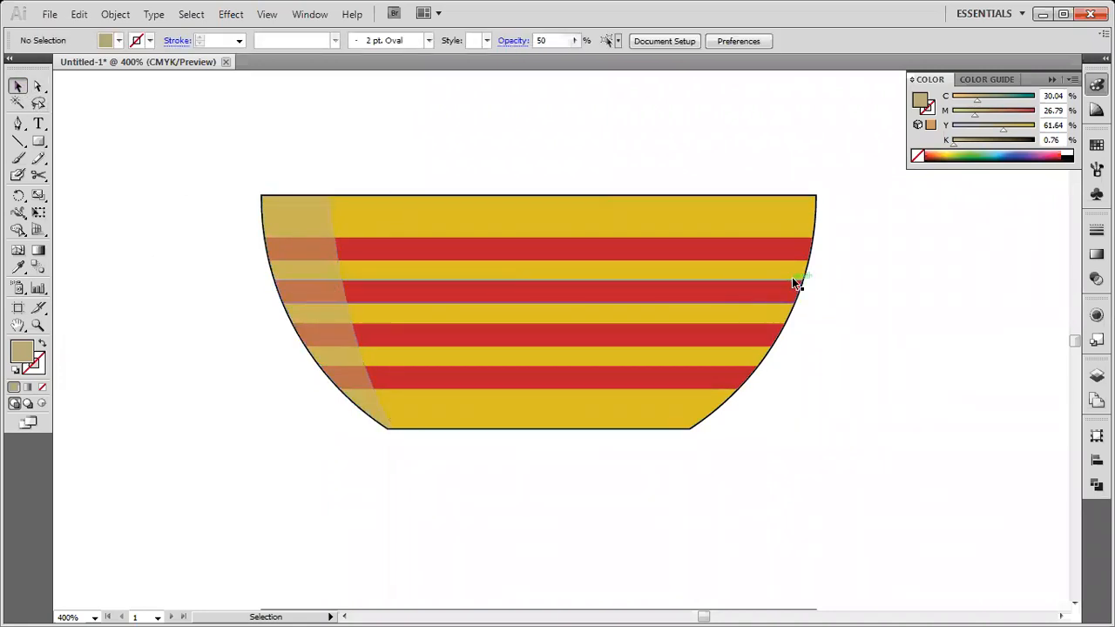
- Move a copy of the left shading shape toward the middle of the bowl and delete it
left_click(322, 271)
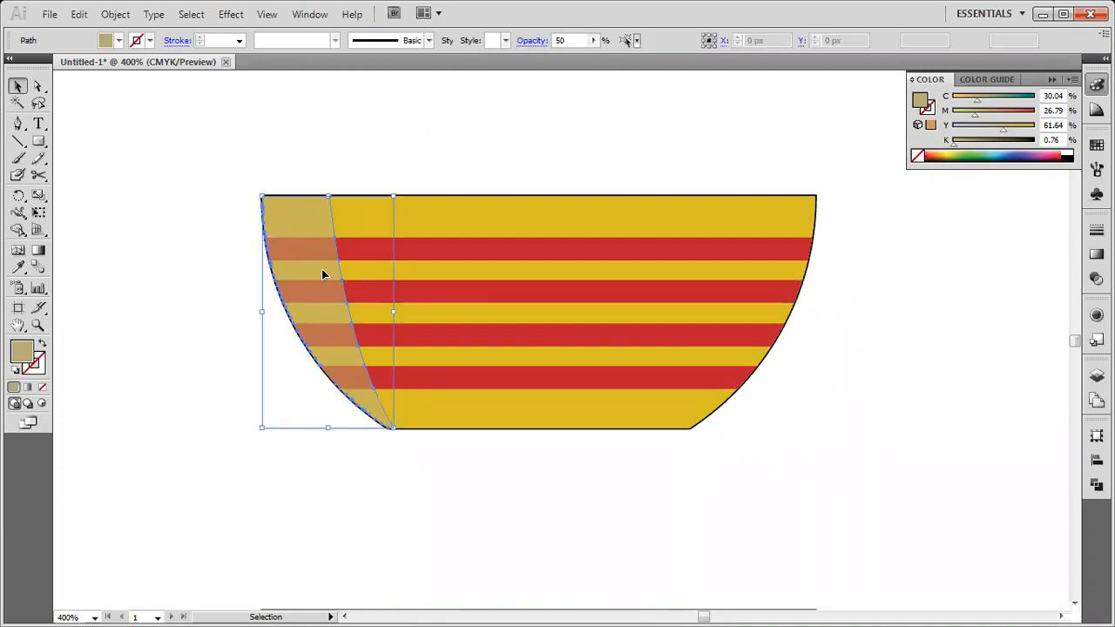
key("ctrl+shift+b")
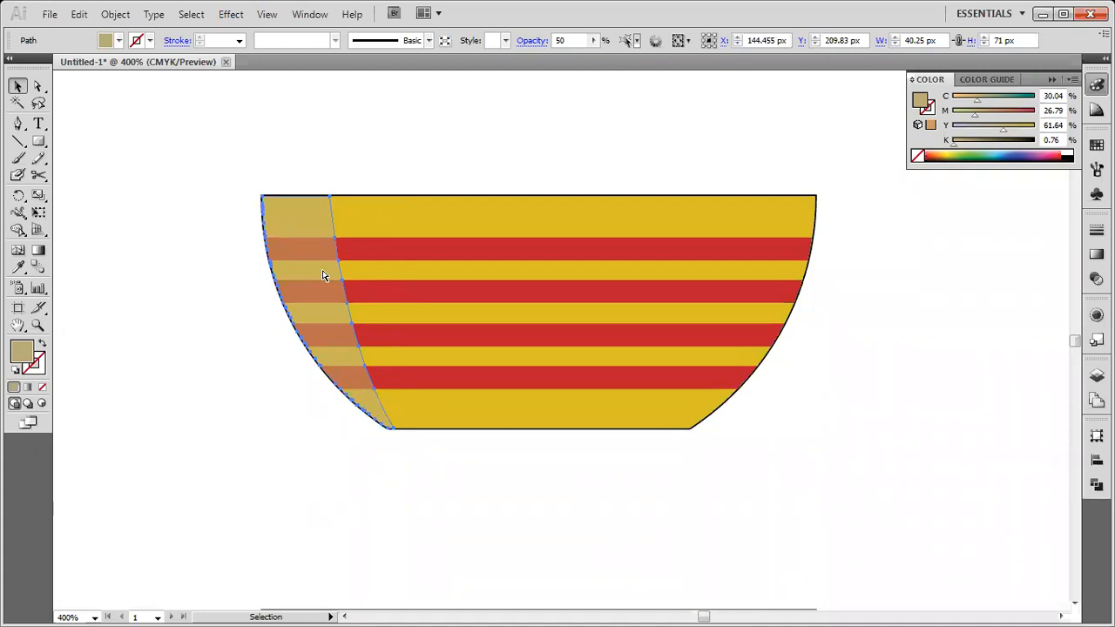
left_click_drag(322, 275, 555, 306)
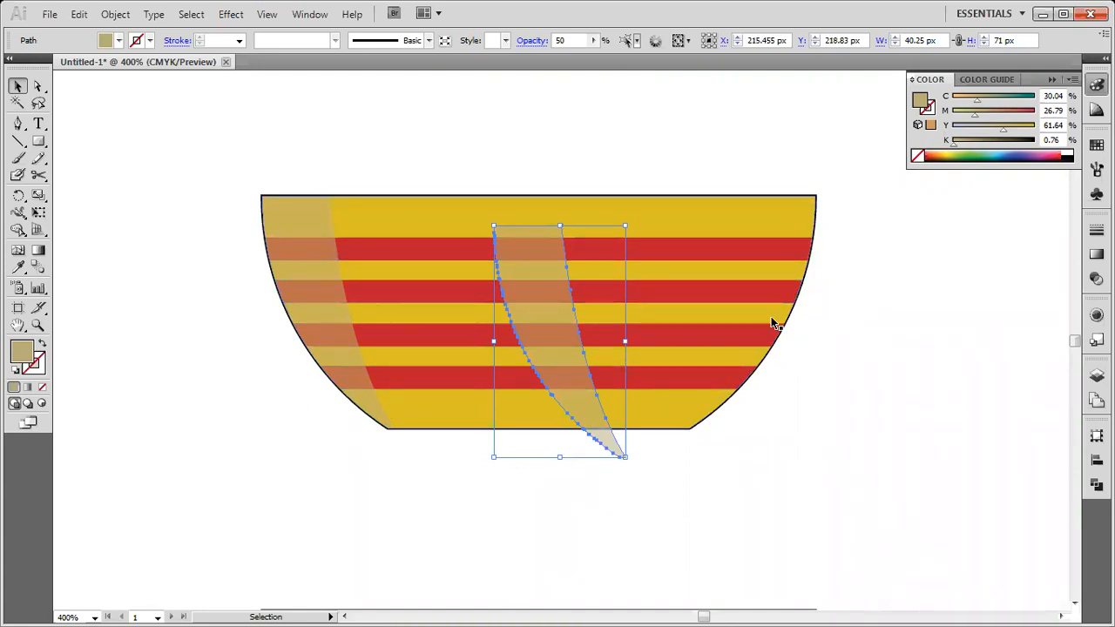
key("Delete")
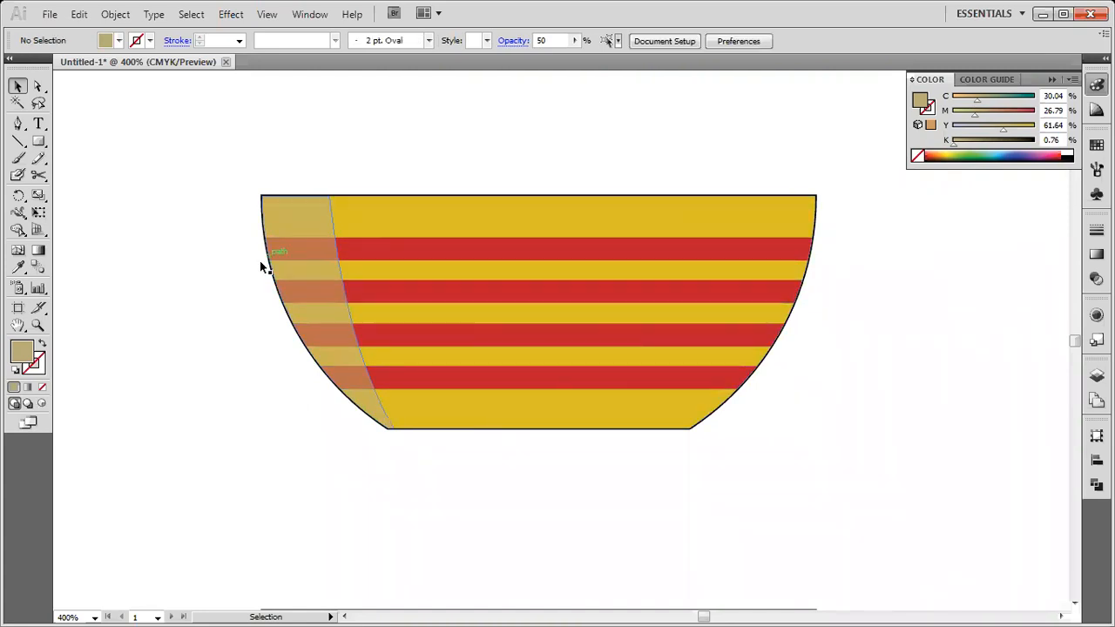
- Paste a copy of the left shading shape directly in front of the original
left_click(295, 229)
key("ctrl+shift+b")
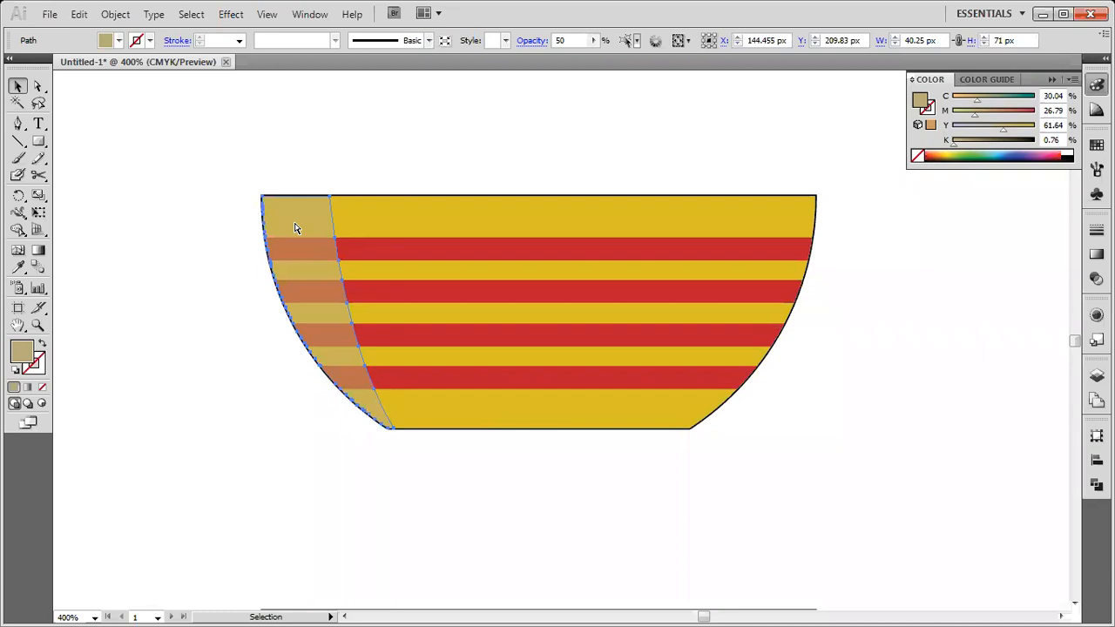
key("ctrl+shift+b")
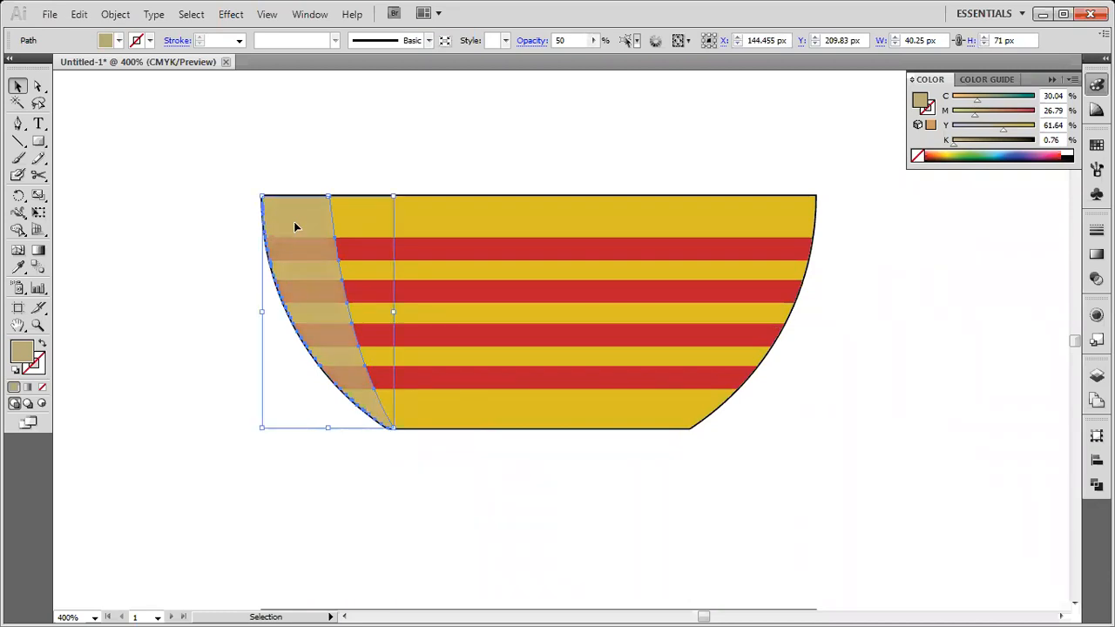
- Reflect the copied shading shape across the vertical axis and move it onto the bowl's right edge
right_click(296, 228)
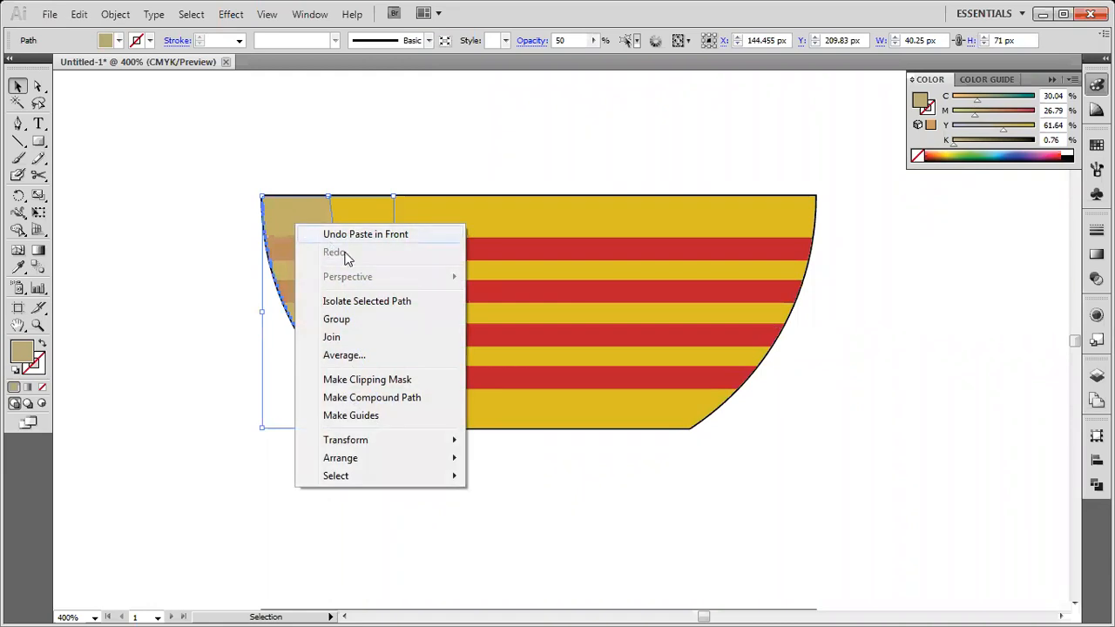
mouse_move(438, 451)
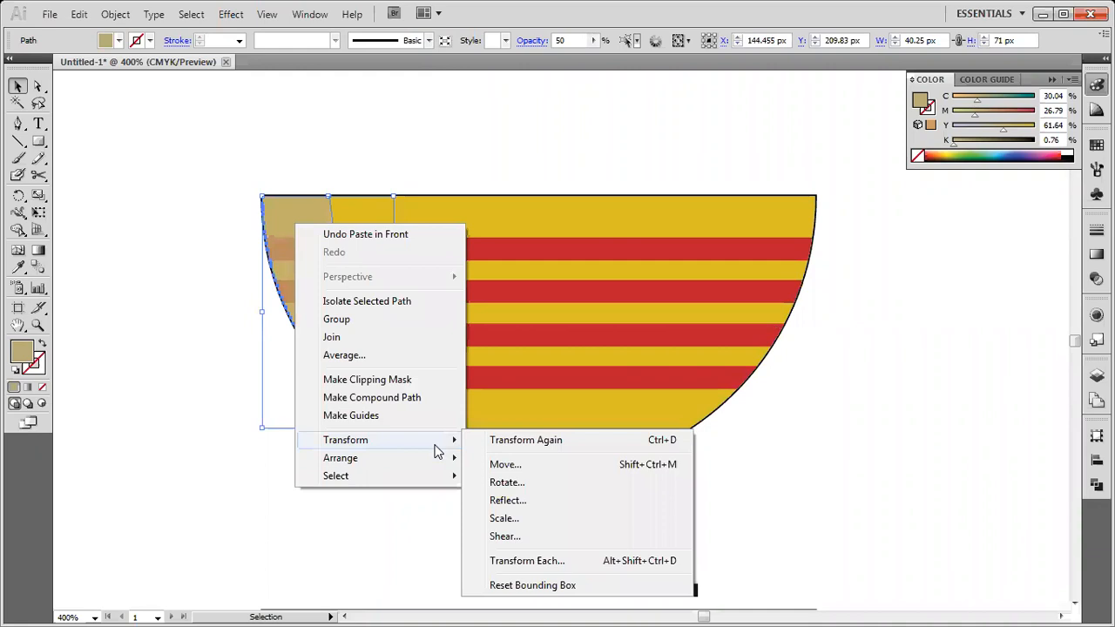
left_click(505, 501)
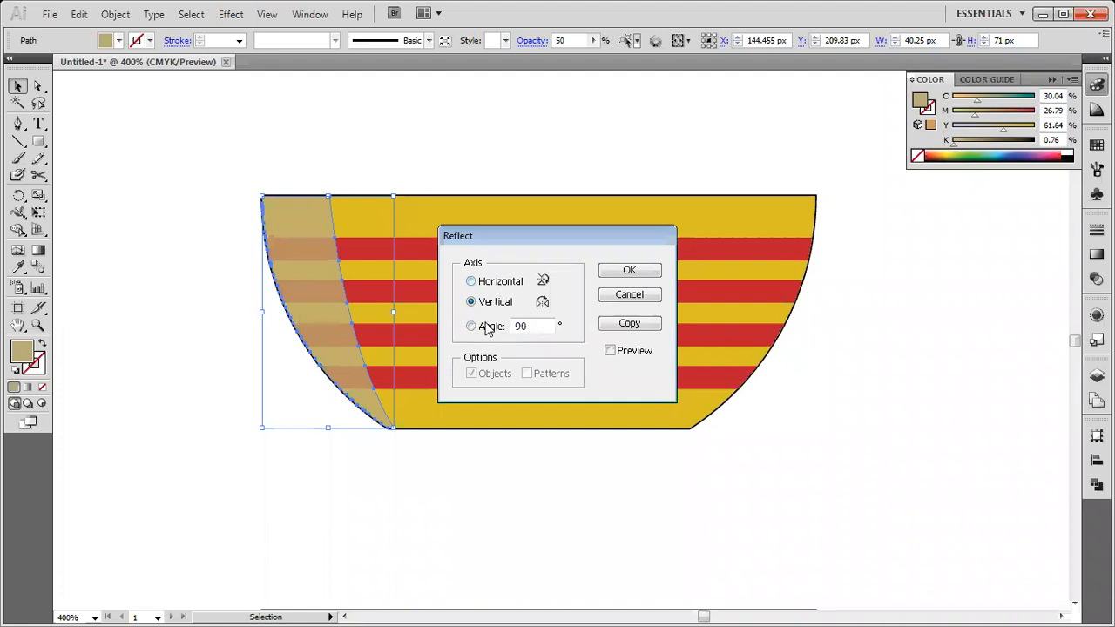
left_click(610, 351)
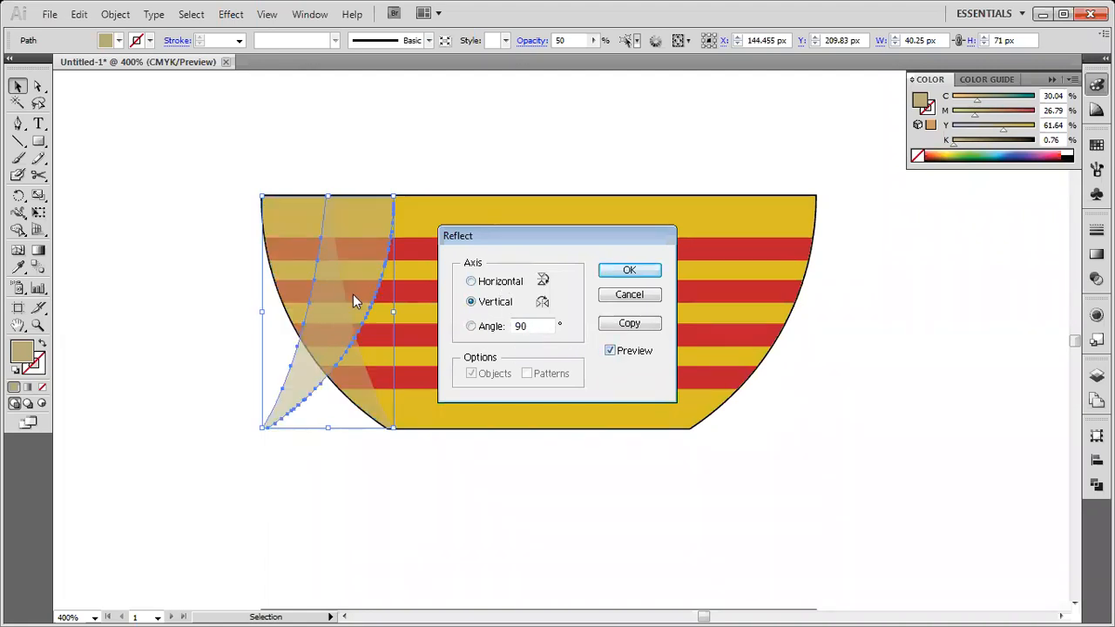
left_click(627, 270)
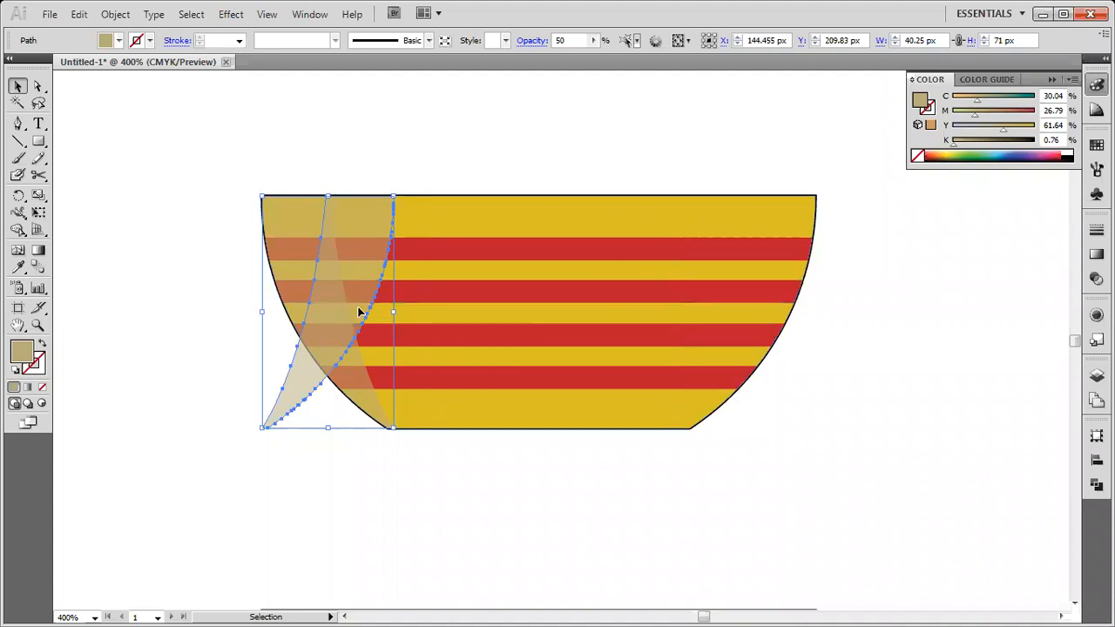
left_click_drag(360, 311, 779, 318)
left_click(880, 312)
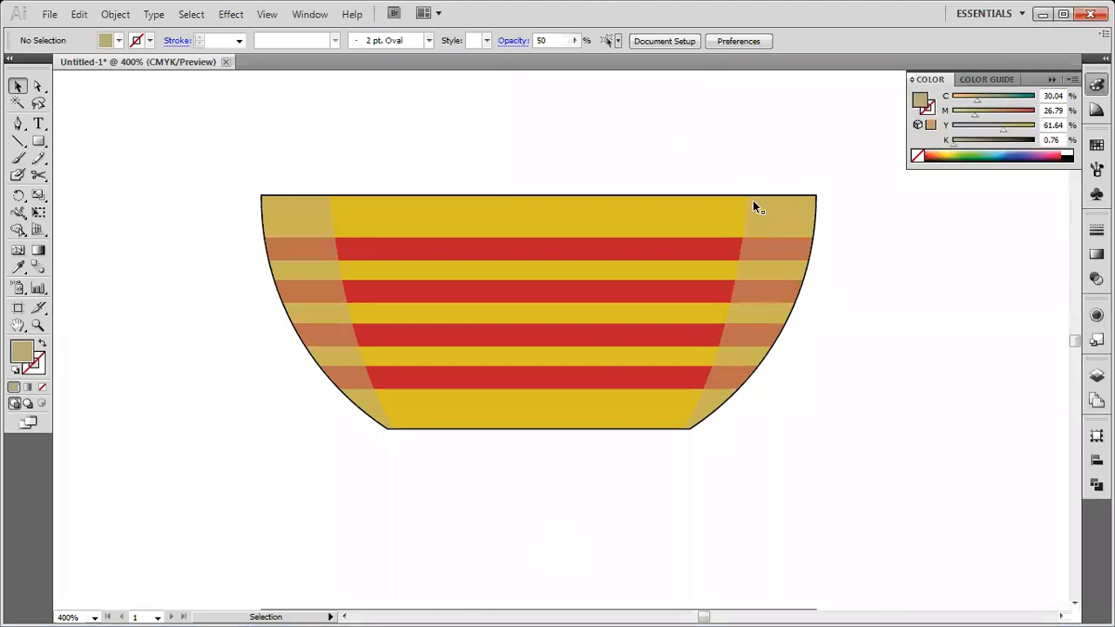
- Change the fill of the bowl's right shading shape to dark gray 565656
left_click(776, 232)
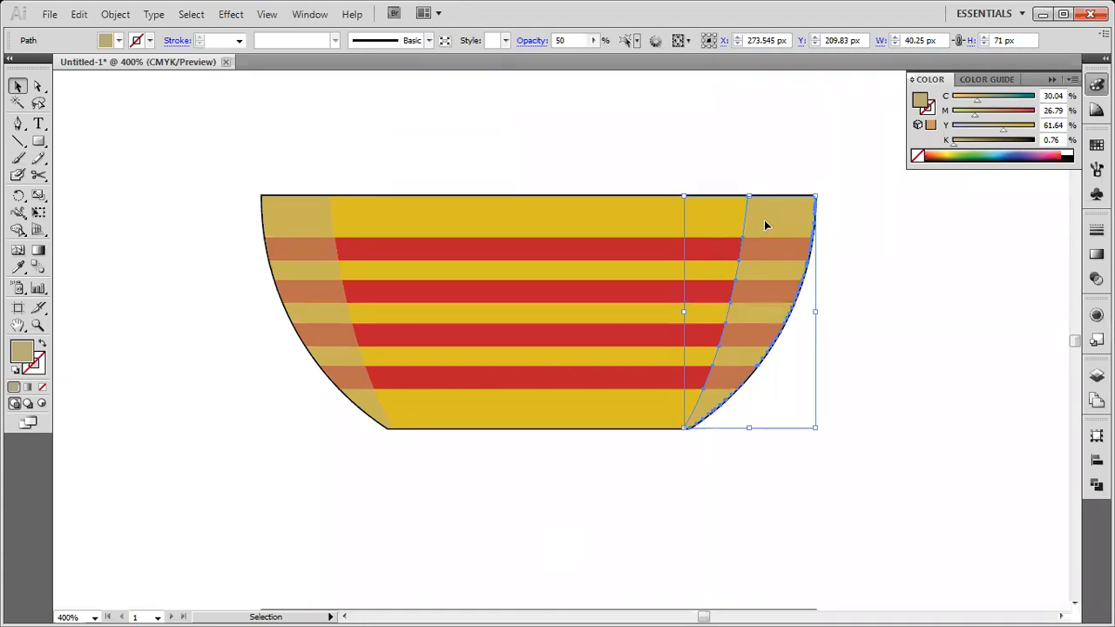
double_click(26, 356)
left_click_drag(445, 356, 338, 375)
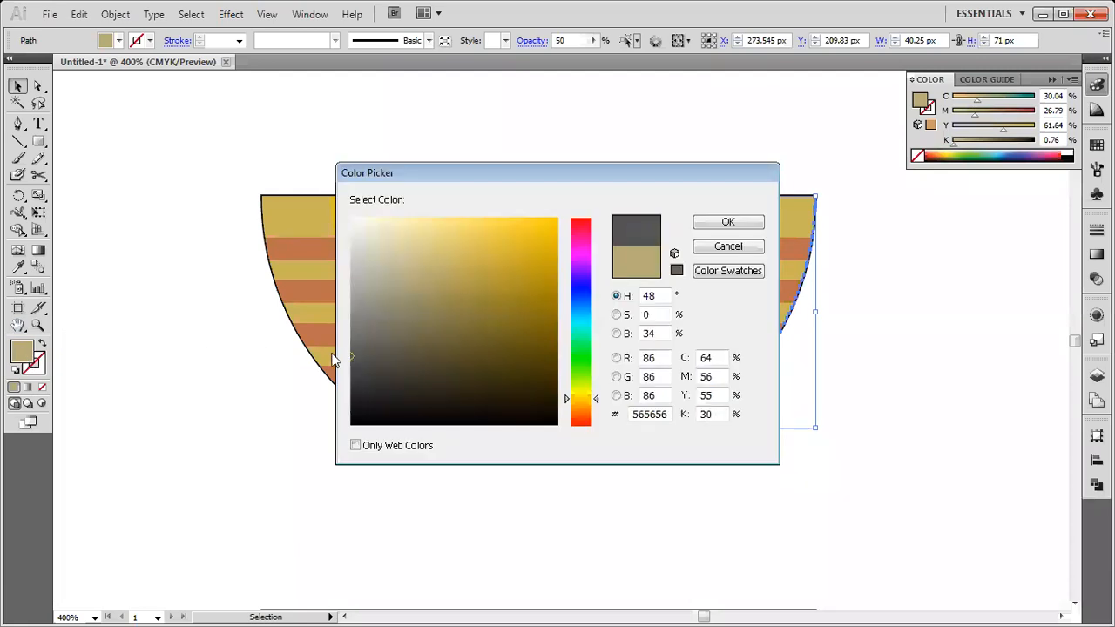
left_click(710, 224)
left_click(884, 264)
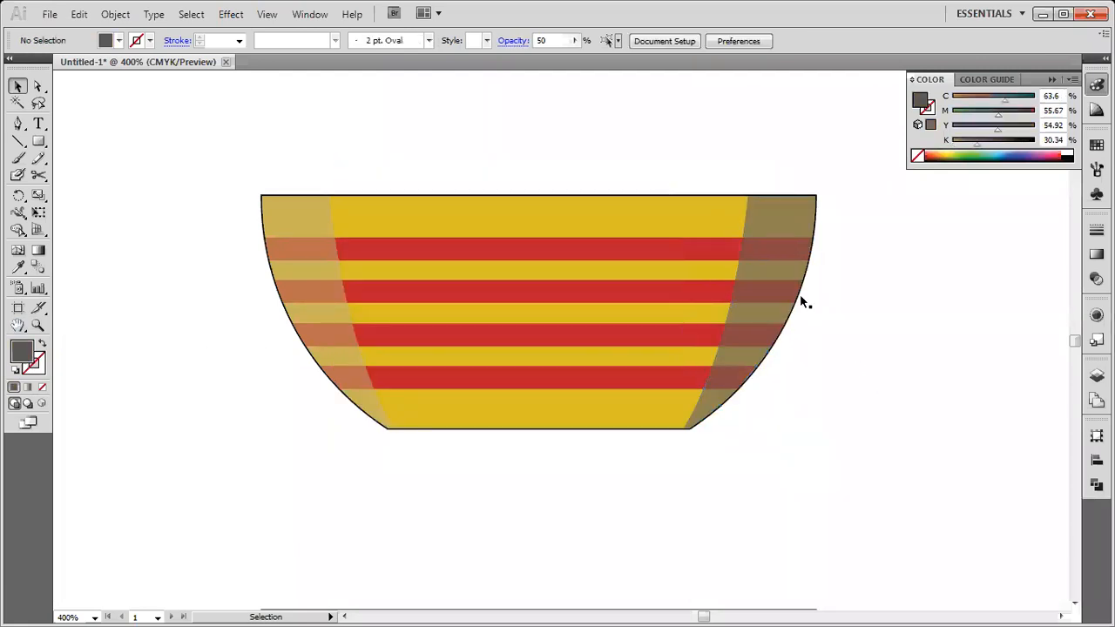
- Set the opacity of the dark gray shading shape on the bowl's right side to 25%
left_click(786, 229)
left_click(572, 40)
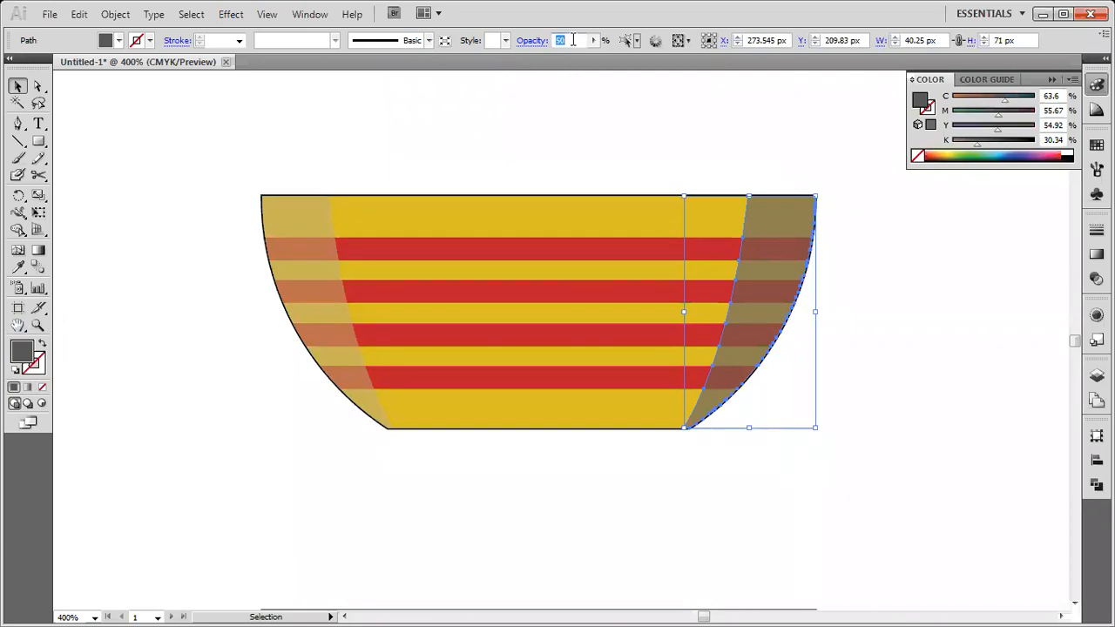
type("25")
key("Return")
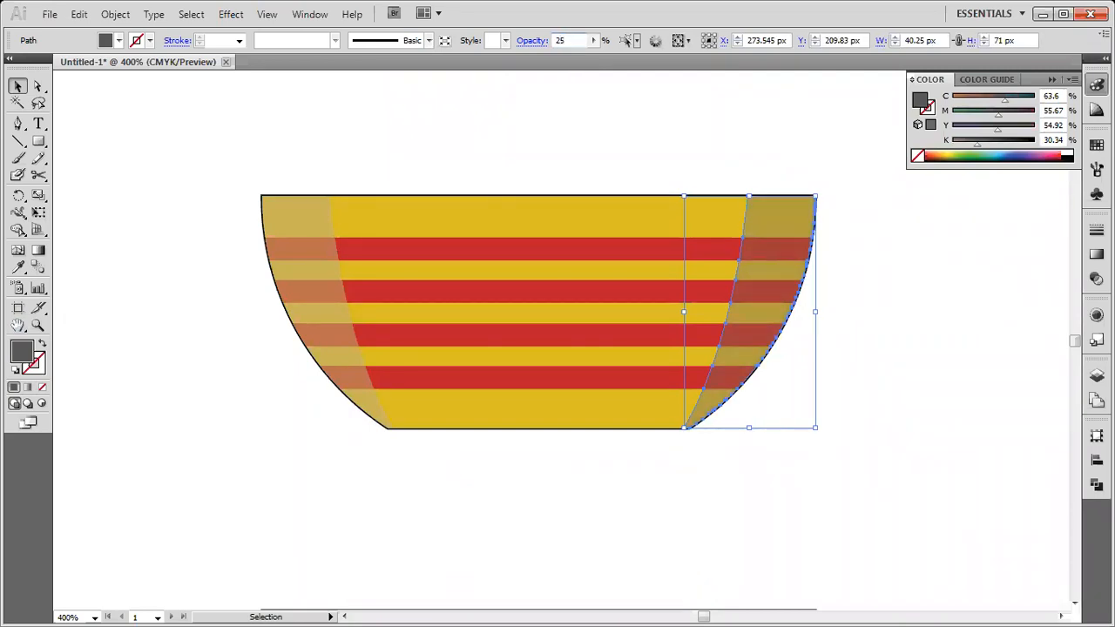
left_click(943, 271)
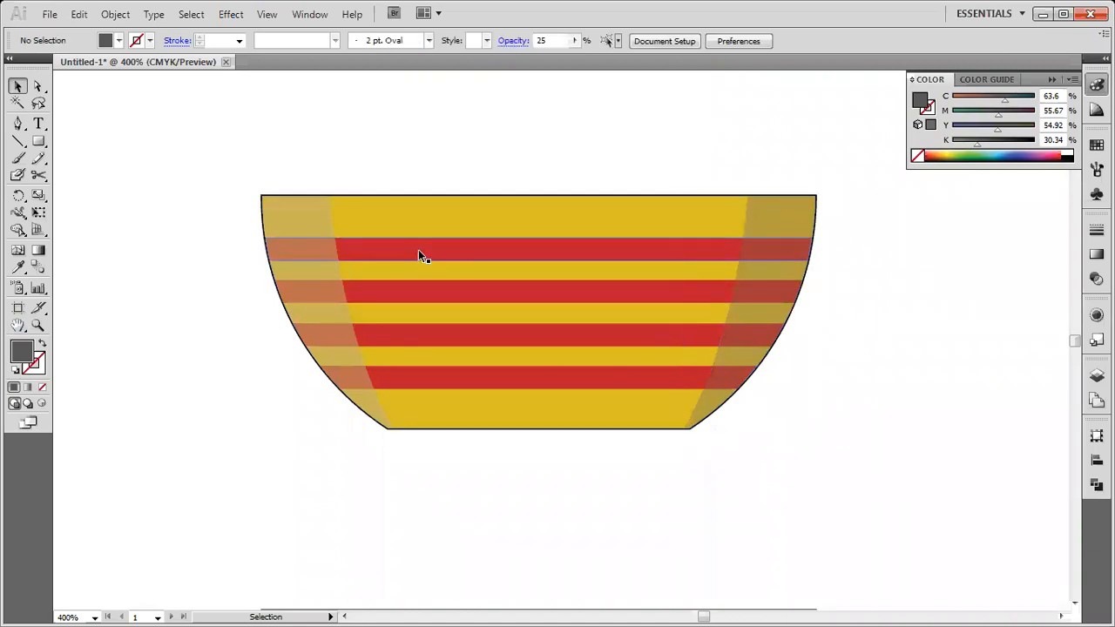
left_click(766, 222)
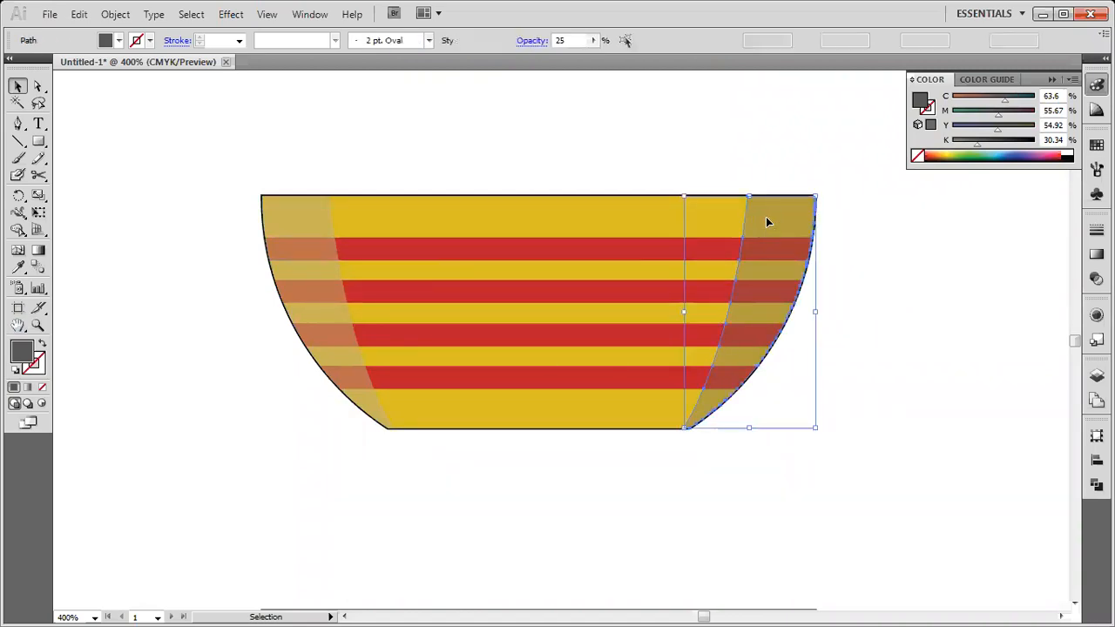
key("Delete")
left_click(700, 160)
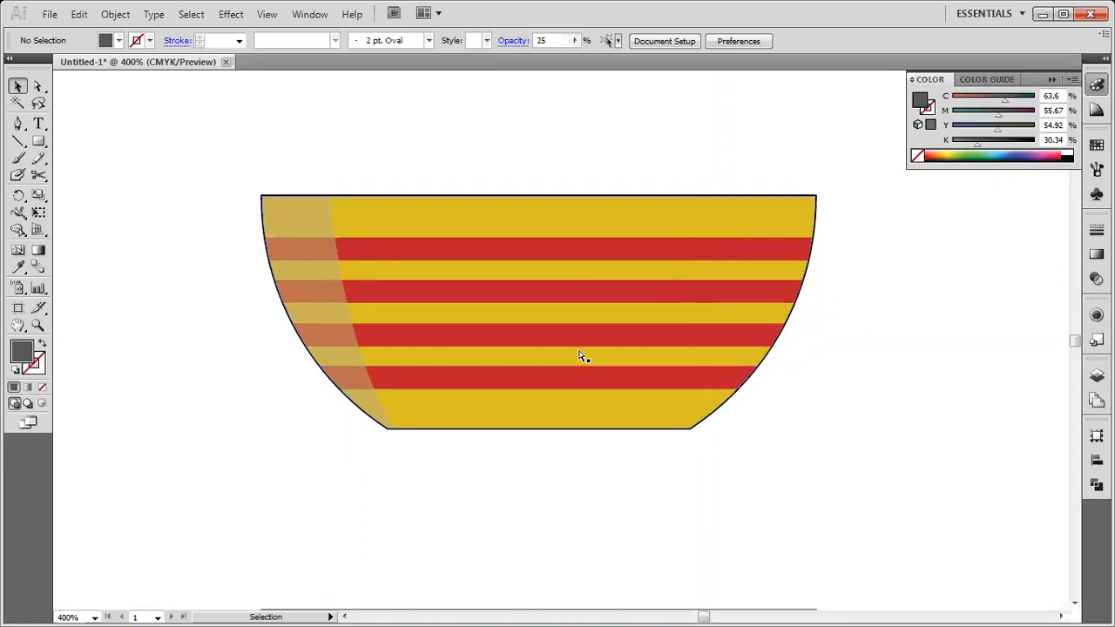
key("ctrl+z")
key("ctrl+shift+a")
- Draw an upright ellipse about 58 by 124 px beside the upper bowl and fill it with green
left_click_drag(538, 291, 525, 400)
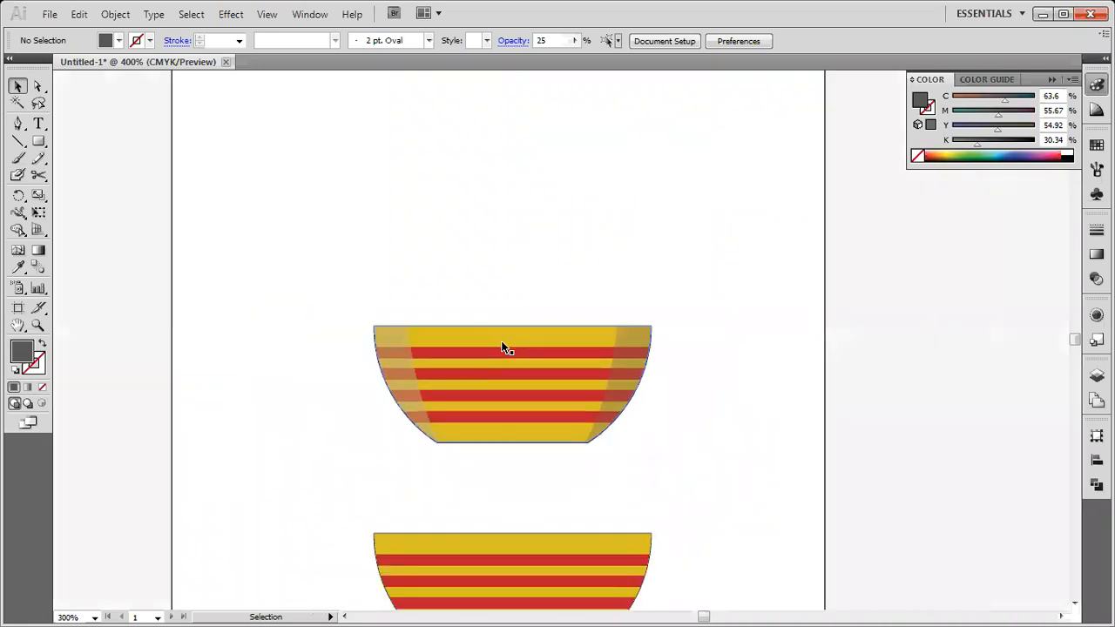
left_click_drag(630, 339, 555, 334)
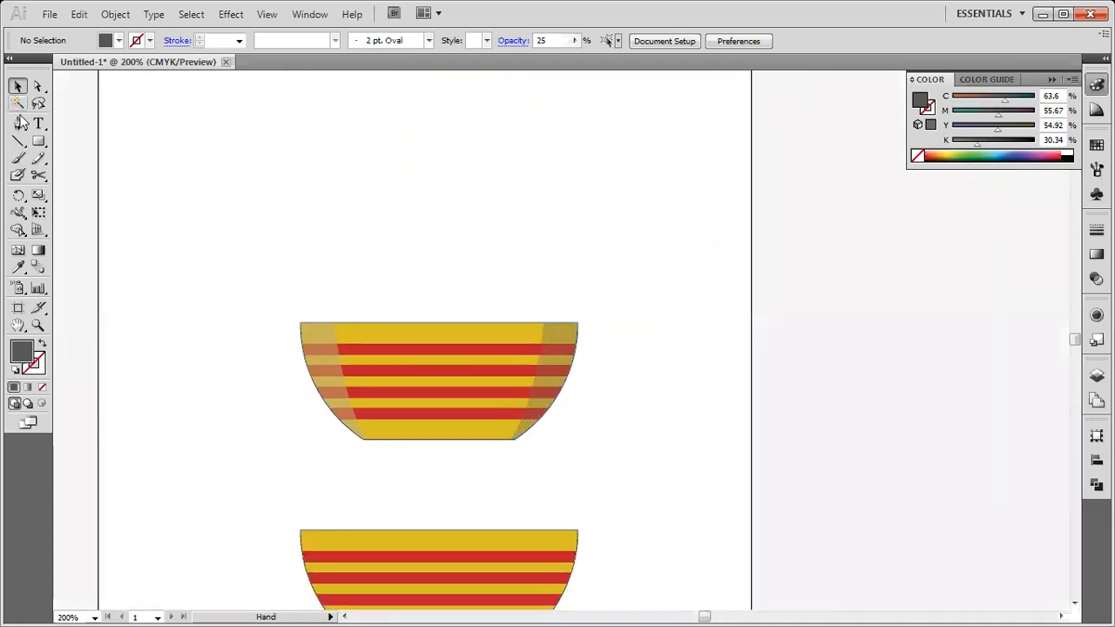
left_click_drag(39, 141, 69, 177)
left_click_drag(670, 150, 764, 348)
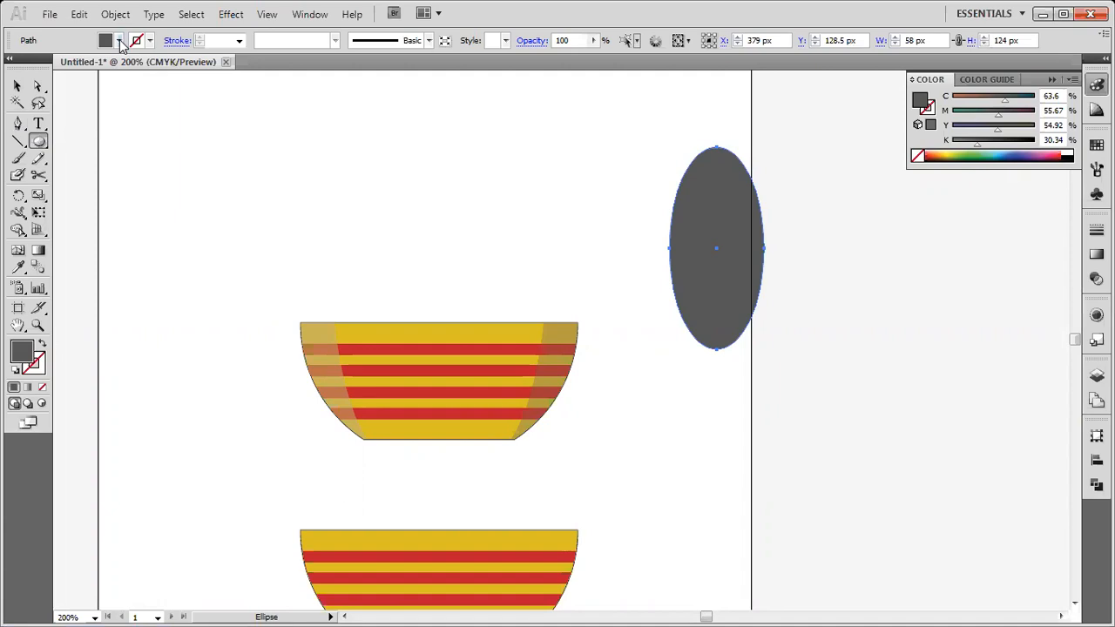
left_click(118, 41)
left_click(73, 57)
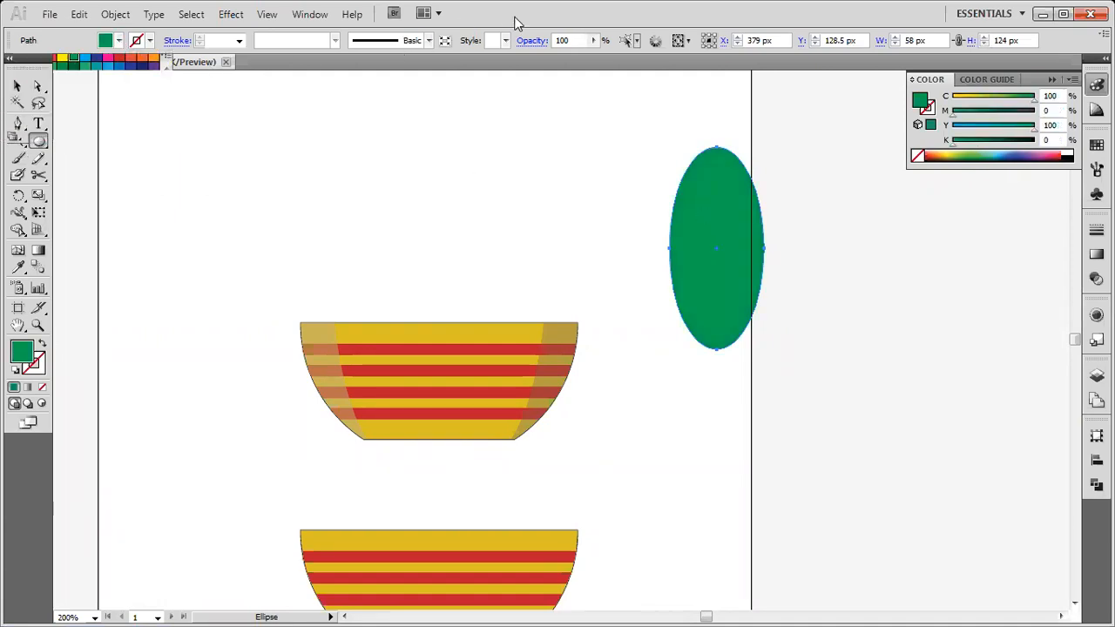
- Duplicate the green ellipse so it overlaps the original, and remove the outer parts with Shape Builder to leave a pointed leaf
left_click(19, 85)
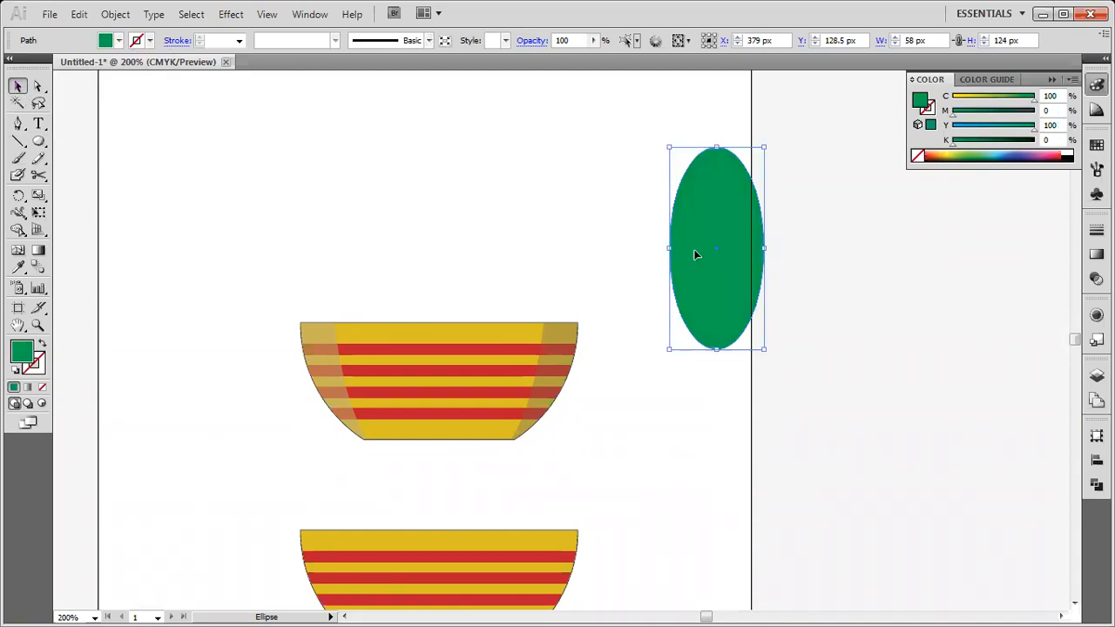
left_click_drag(720, 271, 668, 278)
left_click(735, 249, "shift")
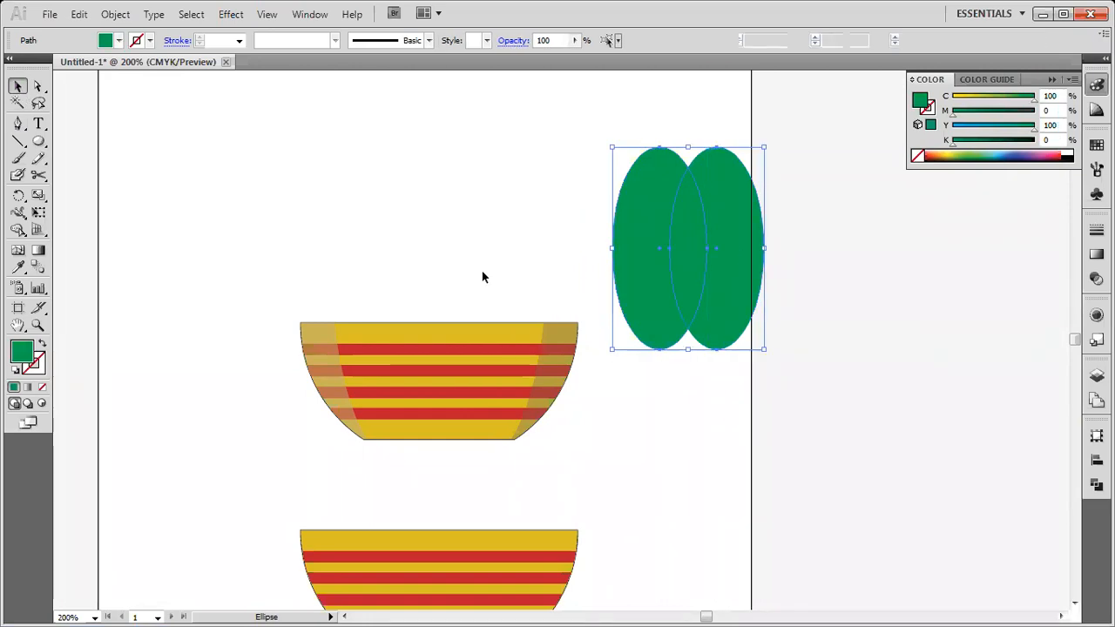
left_click(18, 229)
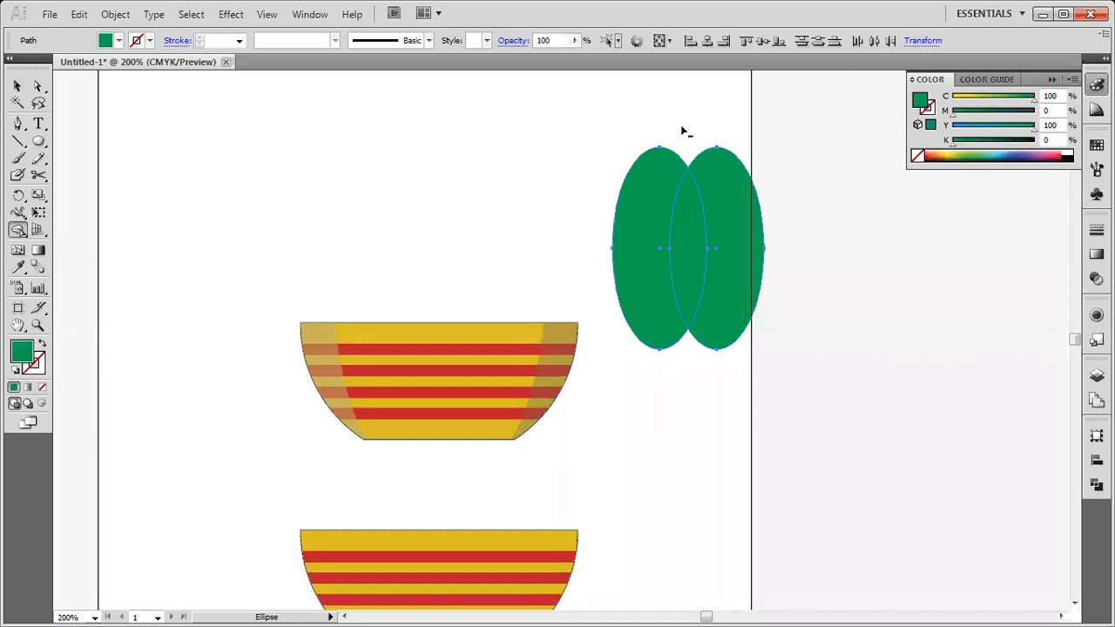
left_click(678, 155, "alt")
left_click(741, 193, "alt")
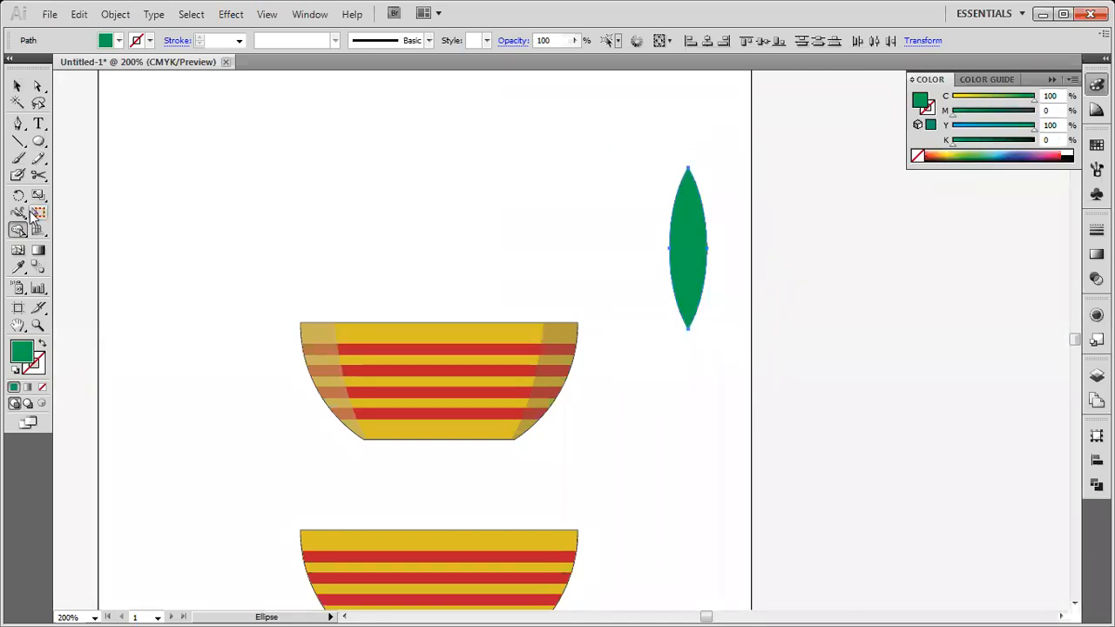
- Place a copy of the leaf above the upper bowl, tilt it to the left and set its base slightly below the rim
left_click(17, 85)
left_click(513, 170)
left_click_drag(697, 283, 422, 282)
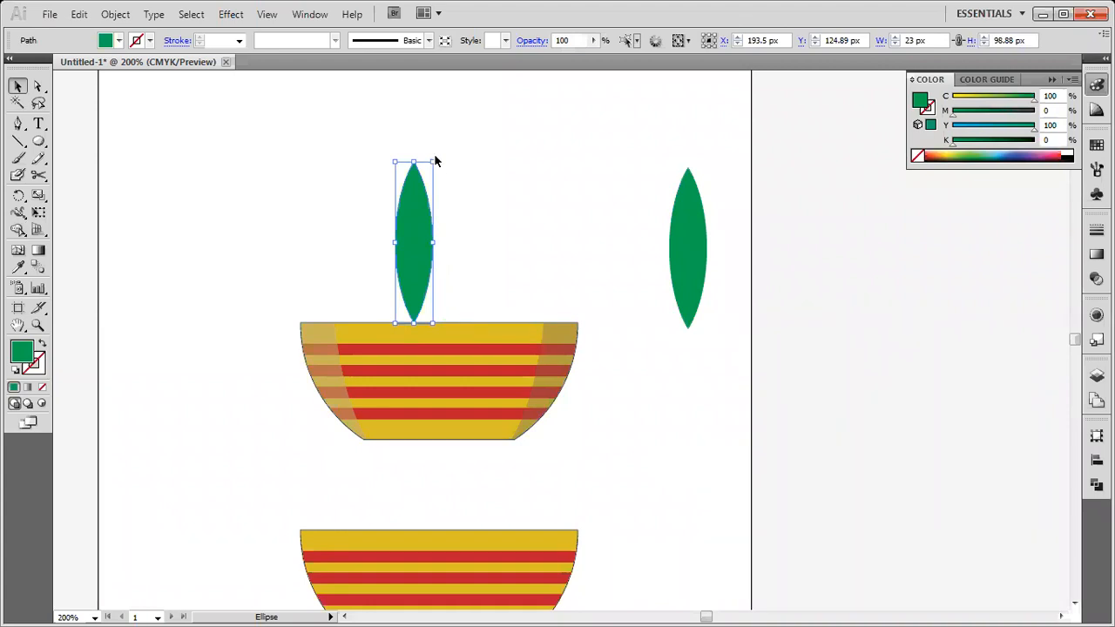
left_click_drag(432, 157, 408, 159)
left_click_drag(427, 267, 399, 275)
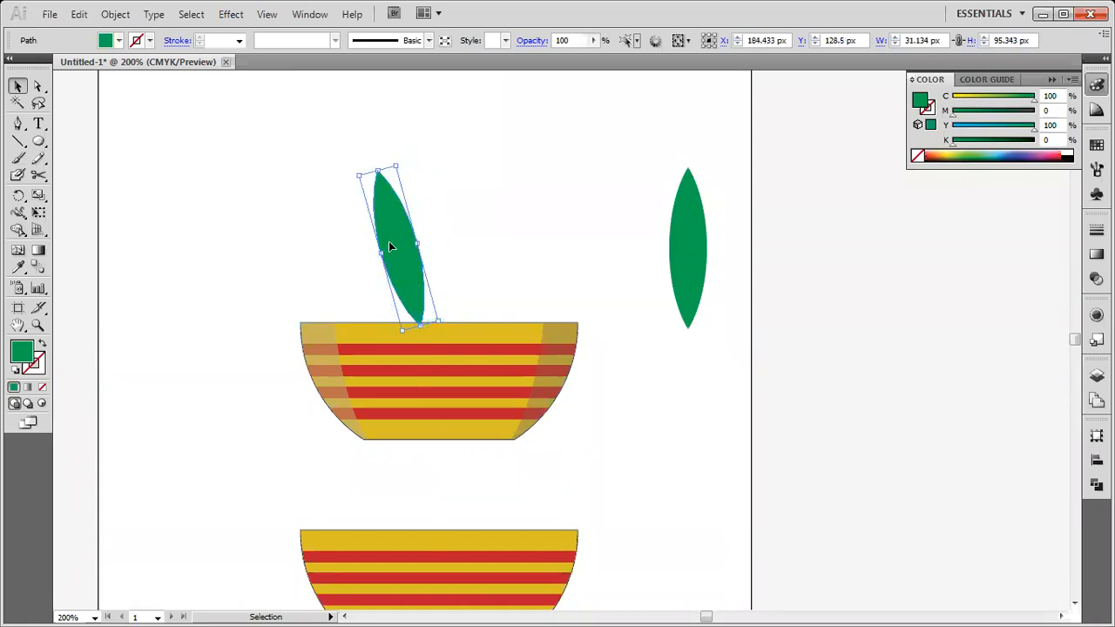
left_click_drag(391, 237, 388, 254)
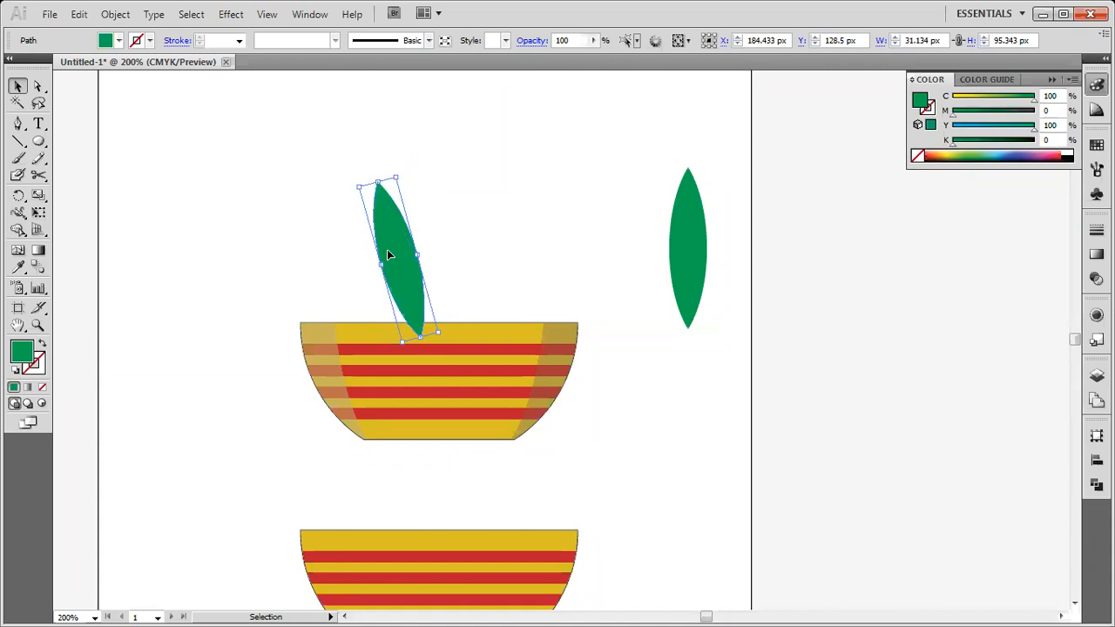
- Send the tilted leaf to the back so it sits behind the bowl
right_click(389, 253)
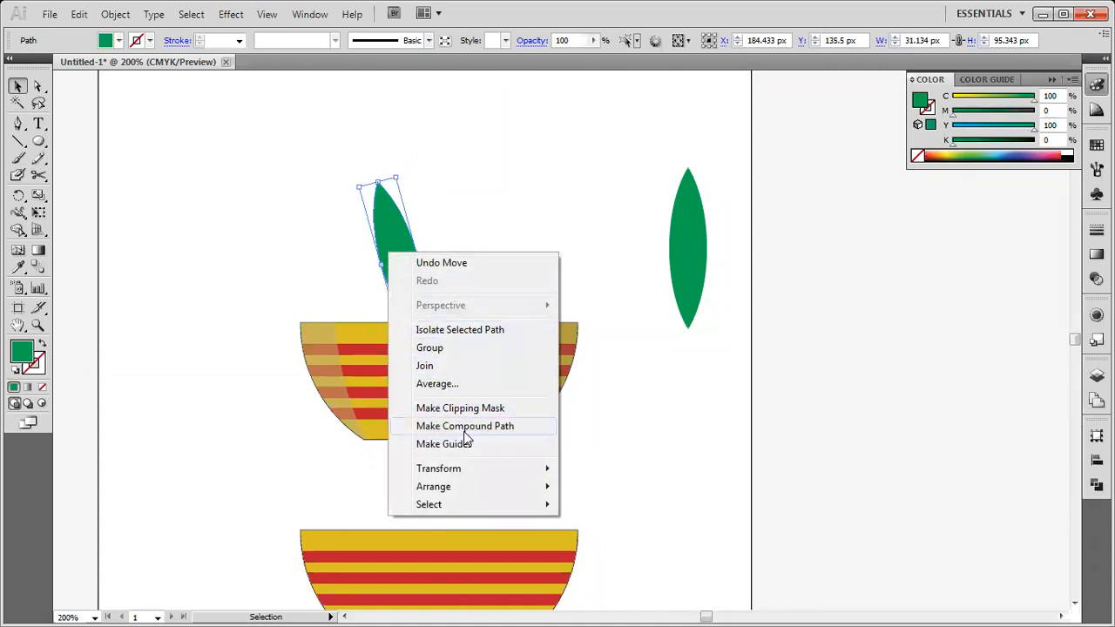
mouse_move(490, 491)
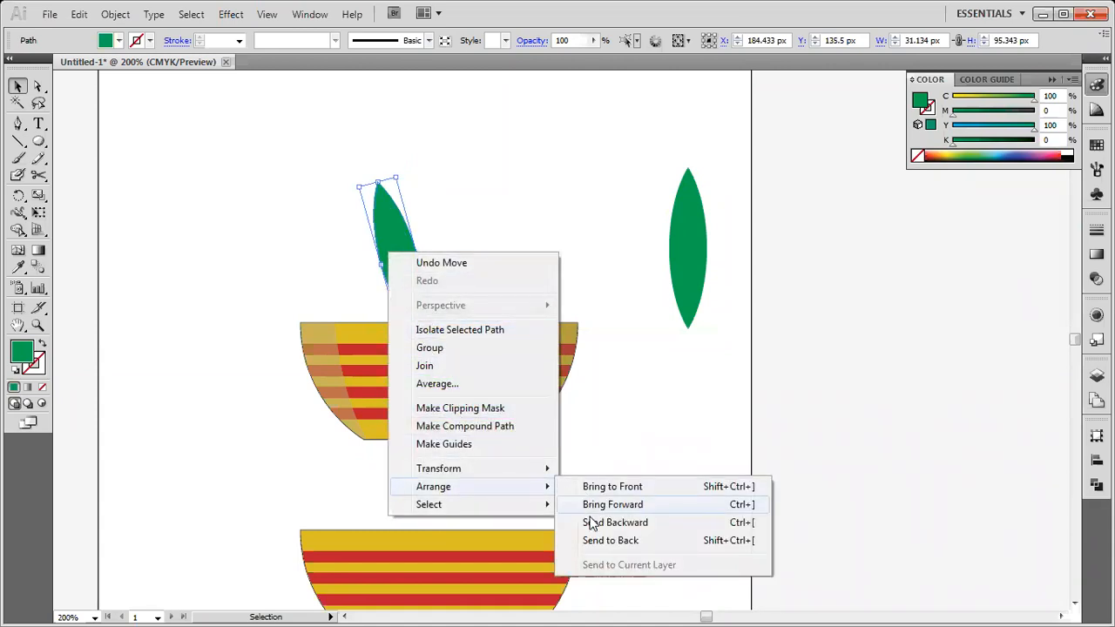
left_click(593, 524)
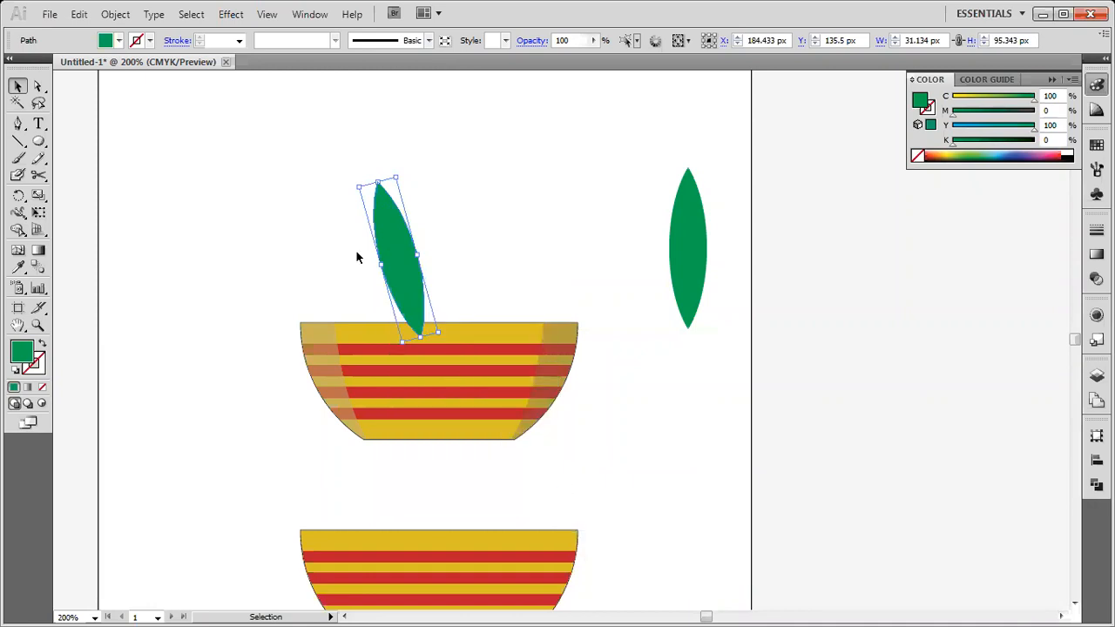
right_click(383, 247)
mouse_move(531, 474)
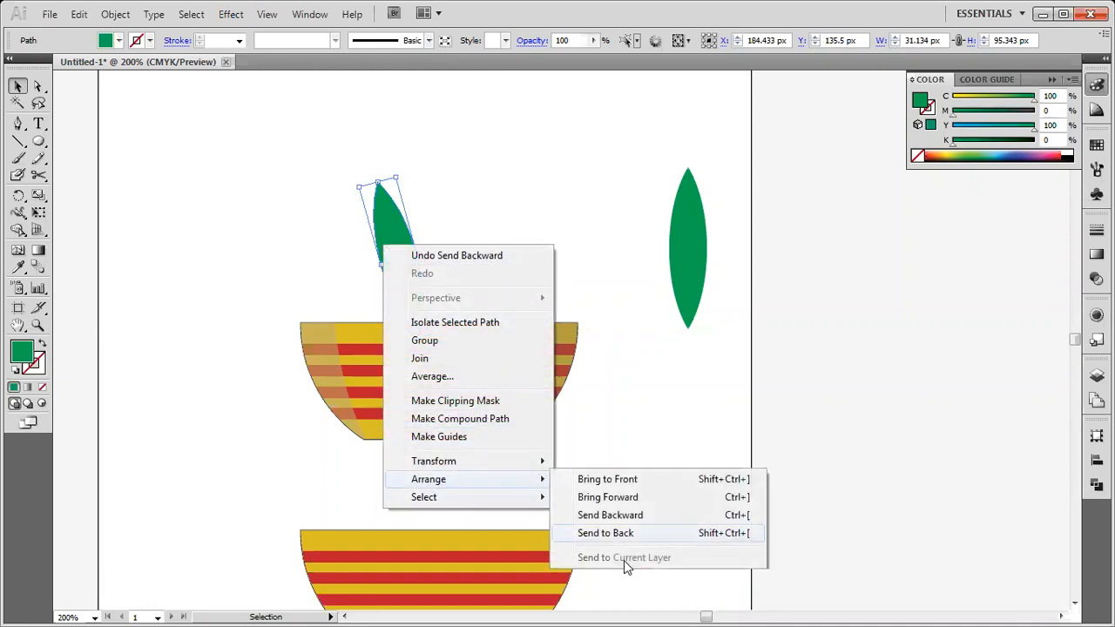
left_click(625, 533)
left_click(534, 280)
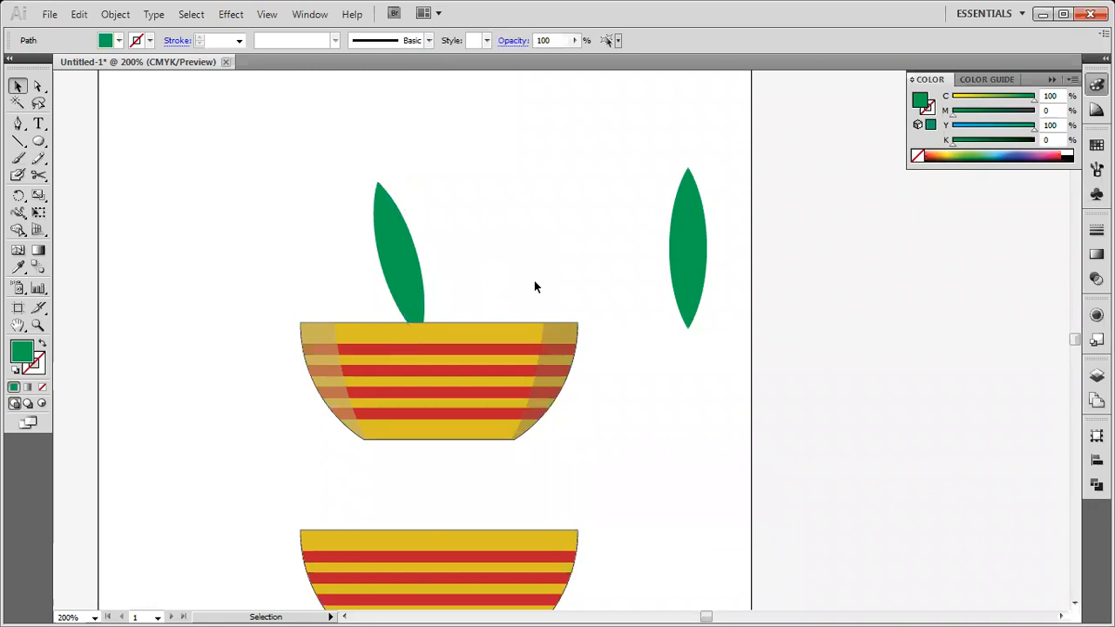
- Paste a copy of the tilted leaf in front, reflect it across the vertical axis and move it right to mirror the first
left_click(390, 267)
key("ctrl+shift+b")
key("ctrl+shift+b")
right_click(392, 268)
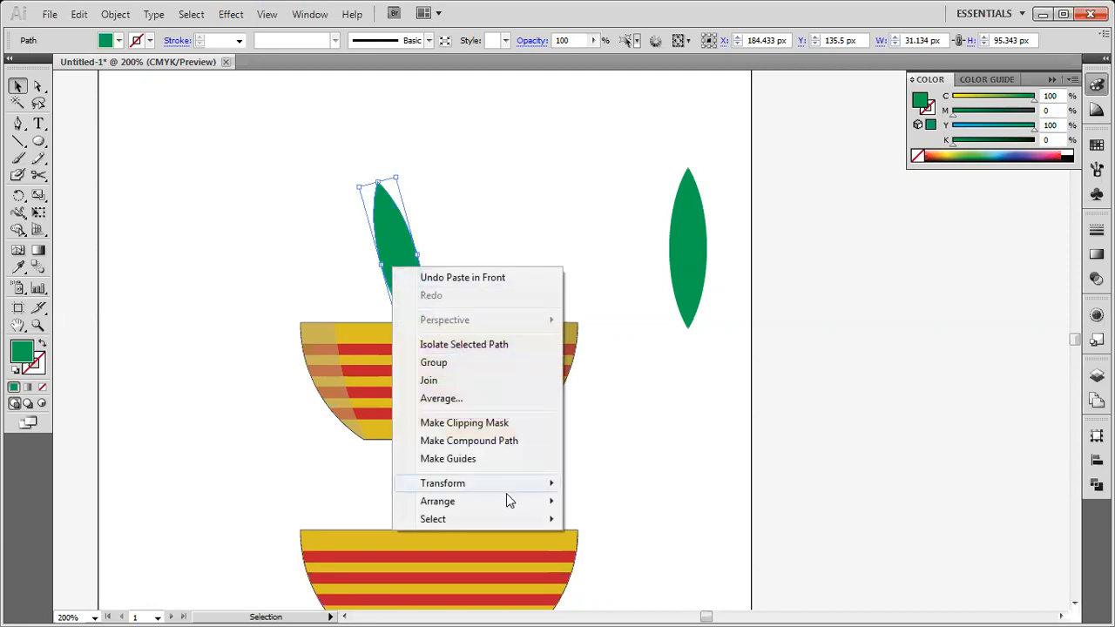
mouse_move(508, 502)
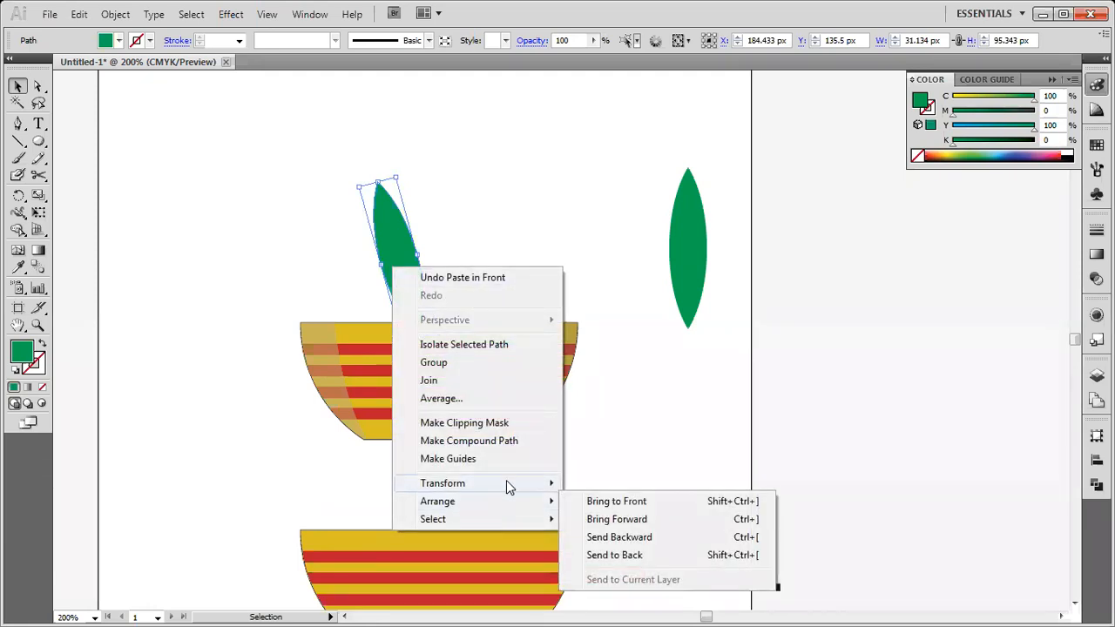
mouse_move(529, 482)
left_click(607, 398)
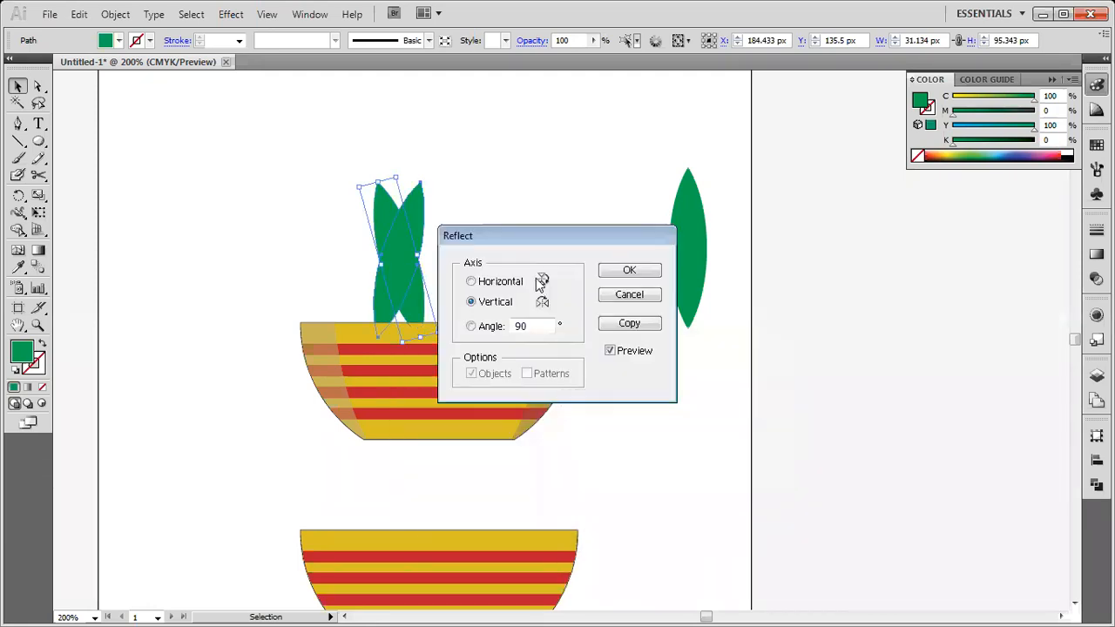
left_click(626, 270)
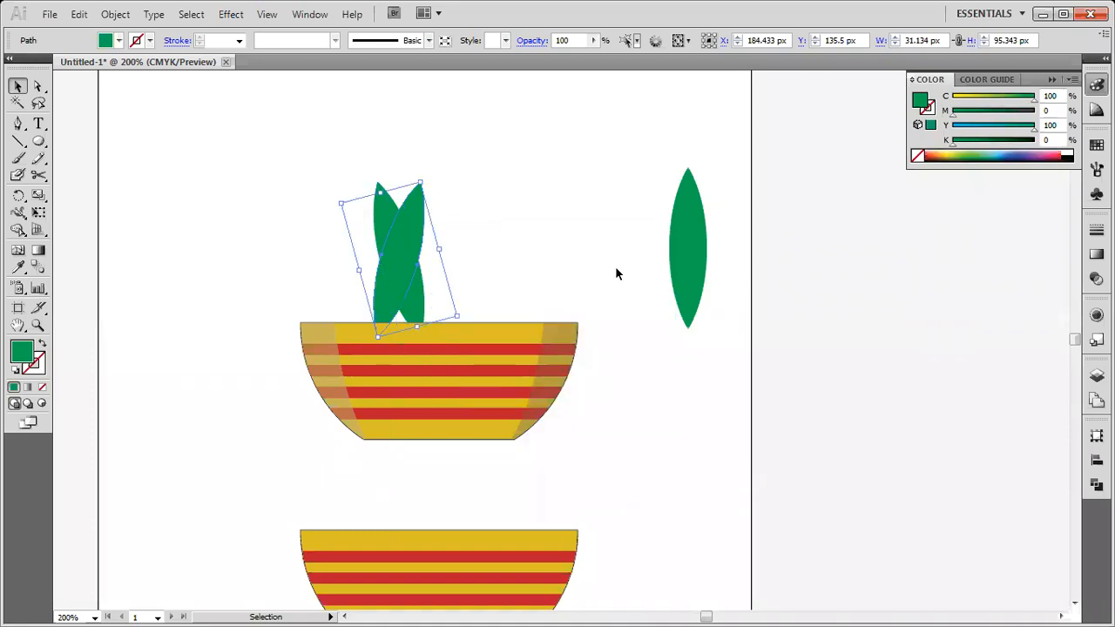
left_click_drag(397, 279, 502, 277)
- Move the upright leaf between the two tilted leaves and send it to the back, behind the bowl
left_click_drag(685, 249, 424, 258)
key("Left")
key("Left")
key("Left")
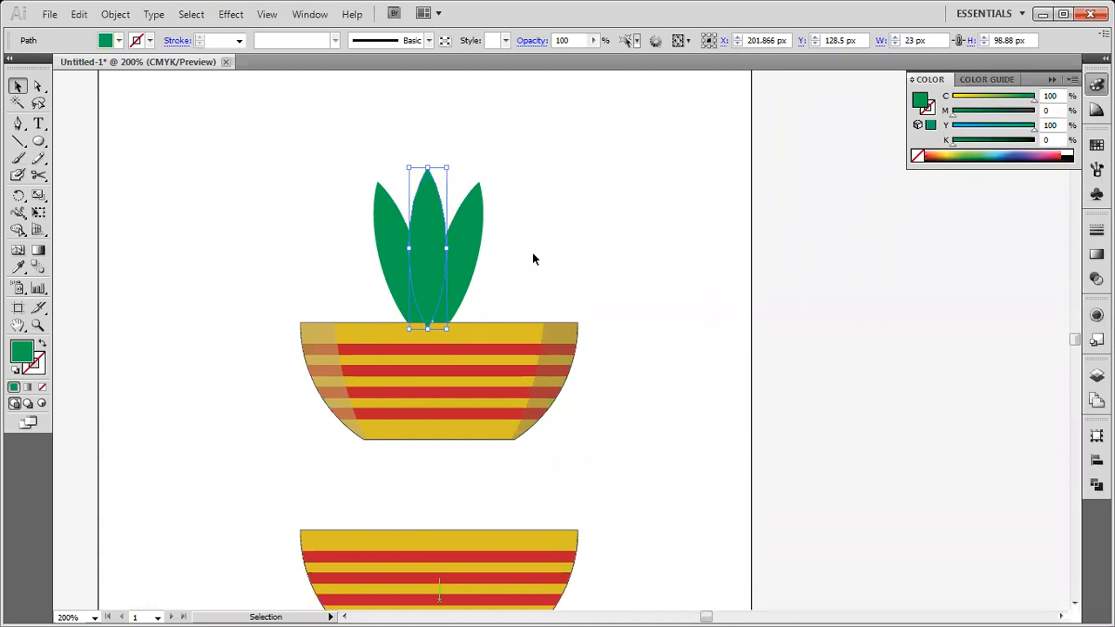
right_click(446, 241)
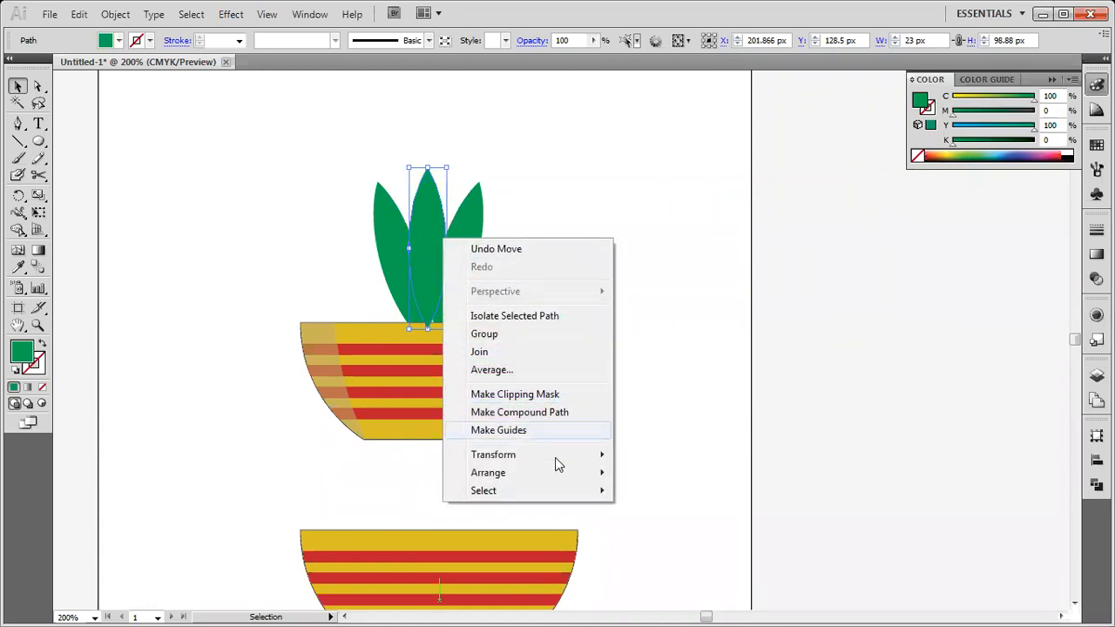
mouse_move(556, 473)
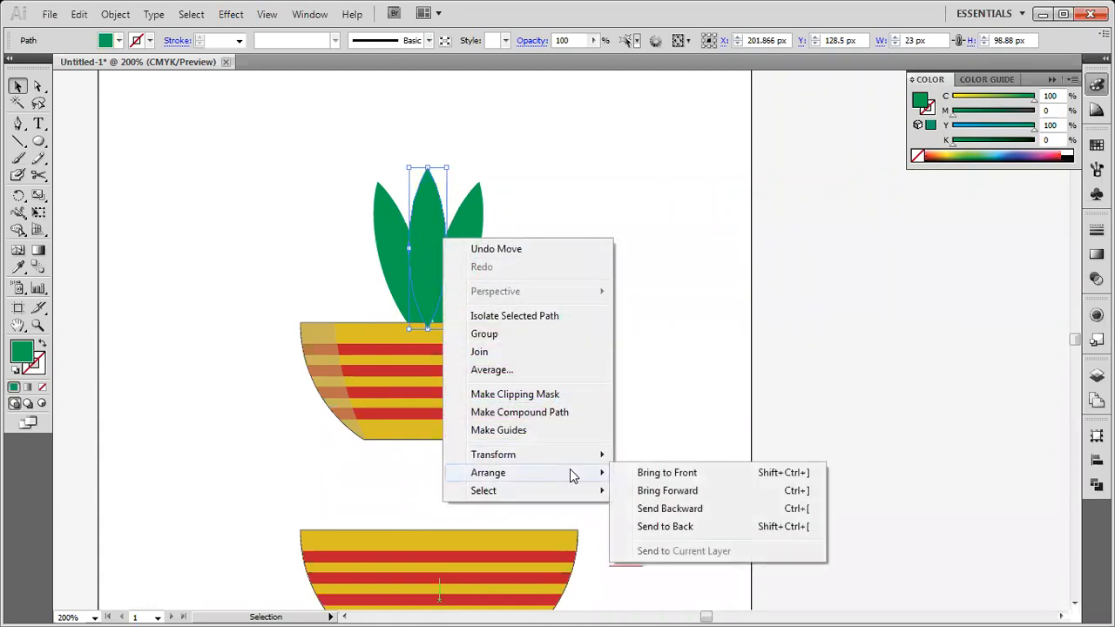
left_click(664, 527)
left_click(721, 280)
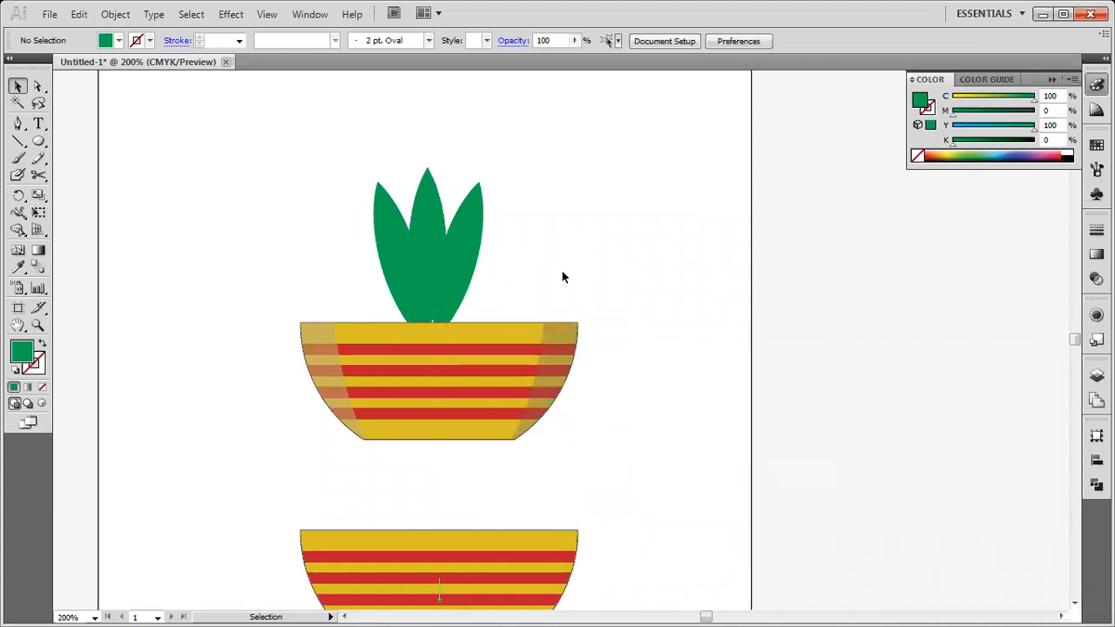
- Nudge the middle leaf down about 15 px, keeping it centered between the two tilted leaves
left_click(426, 224)
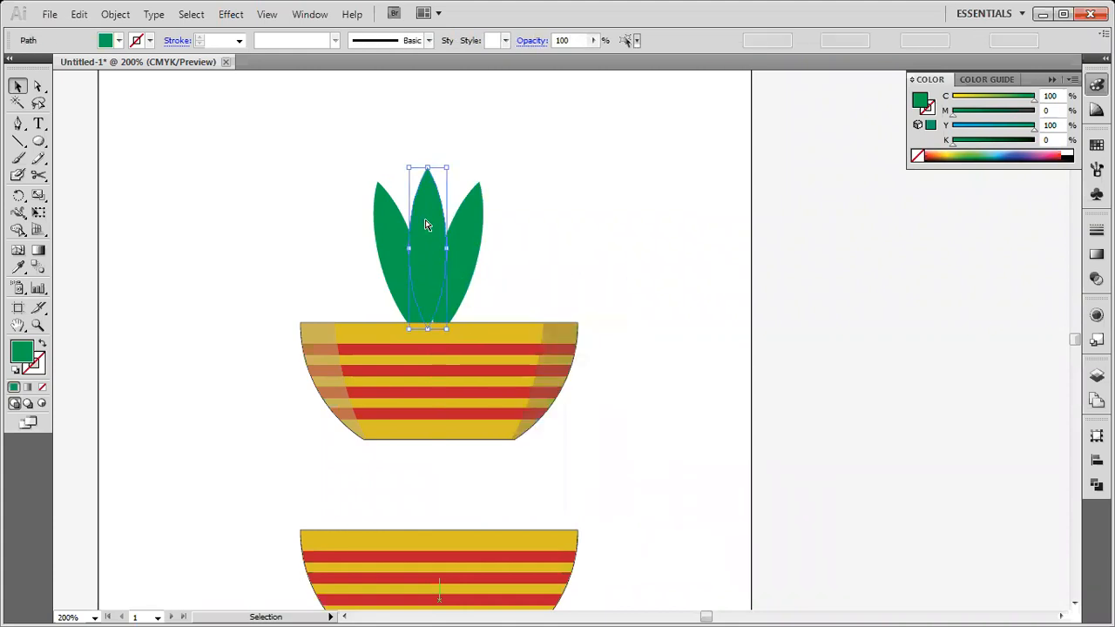
key("Right")
key("Right")
key("Left")
key("Left")
key("Right")
key("Down")
key("Down")
key("Down")
key("Down")
key("Down")
key("Down")
key("Down")
key("Down")
key("Down")
key("Down")
key("Down")
key("Down")
key("Down")
key("Down")
key("Down")
key("Down")
key("Down")
key("Down")
key("Down")
key("Down")
key("Down")
key("Down")
key("Down")
key("Down")
key("Down")
key("Down")
key("Down")
key("Down")
key("Down")
key("Left")
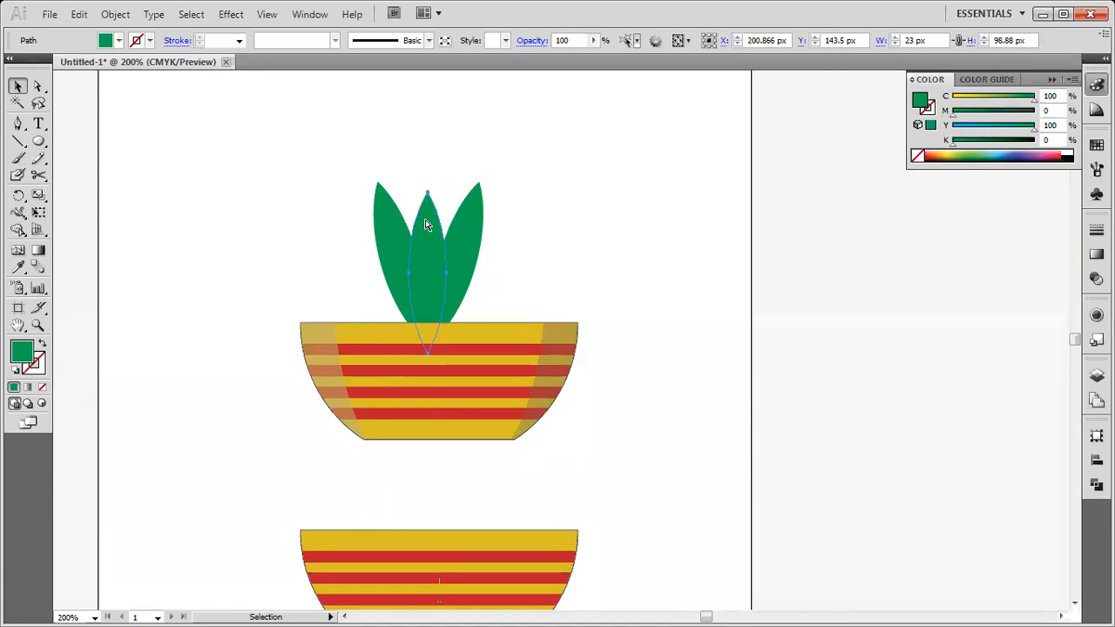
left_click(574, 247)
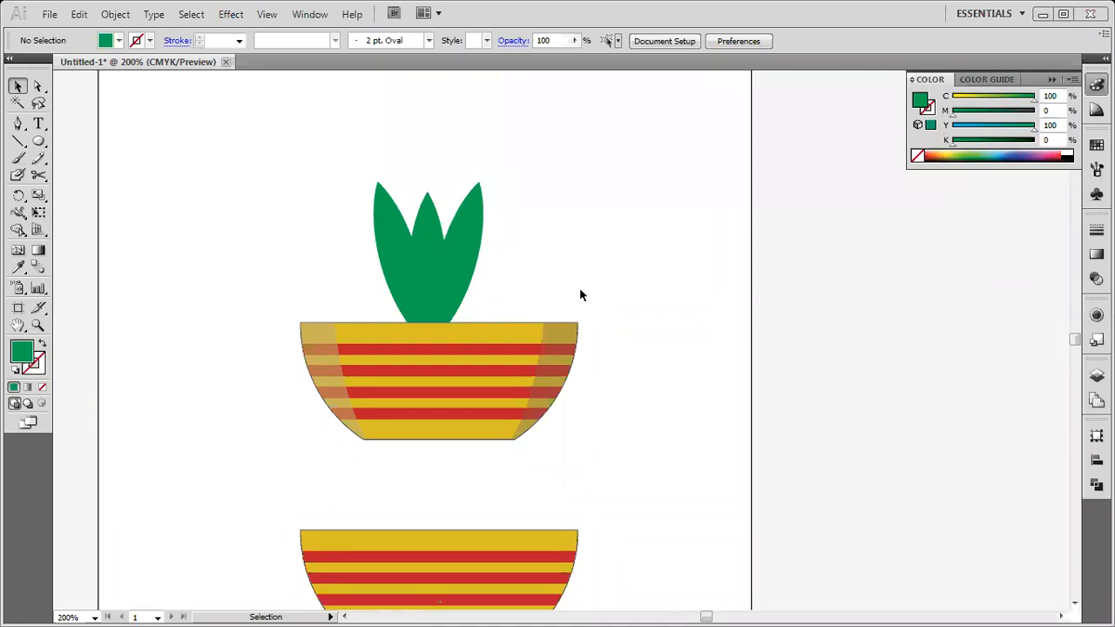
- Group the three leaves and move the group off the right side of the artboard
left_click_drag(331, 151, 491, 293)
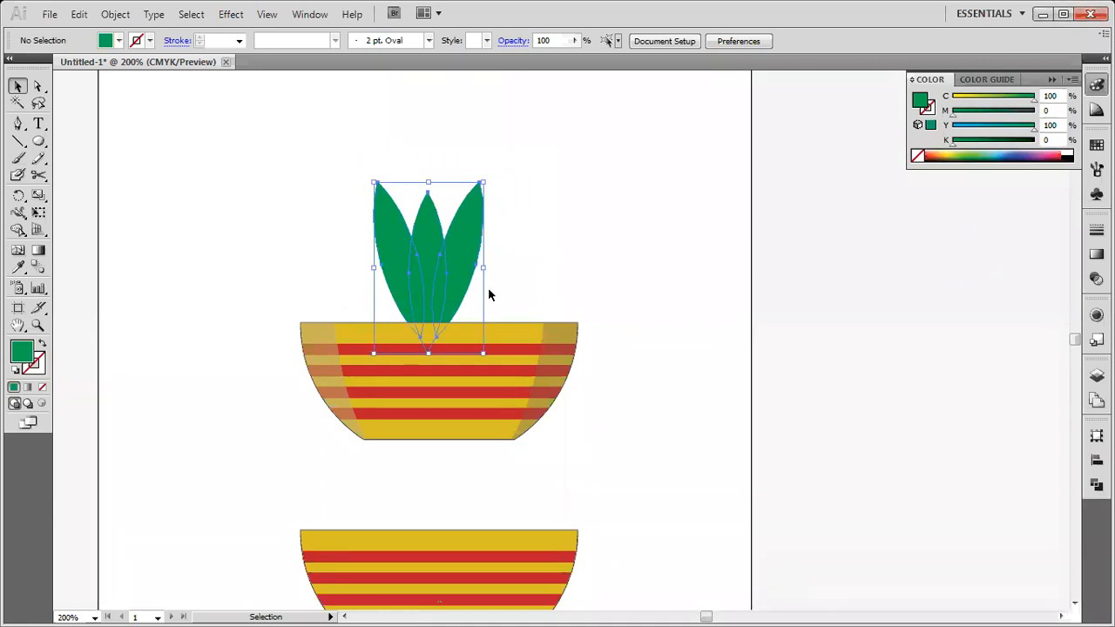
key("ctrl+g")
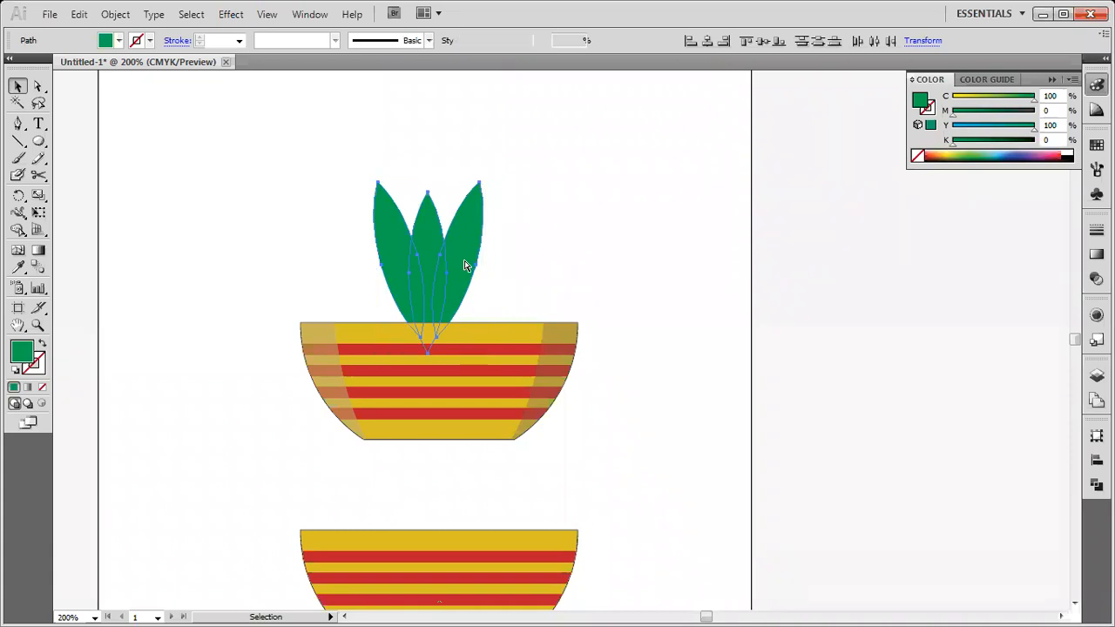
left_click_drag(425, 240, 815, 241)
left_click(794, 154)
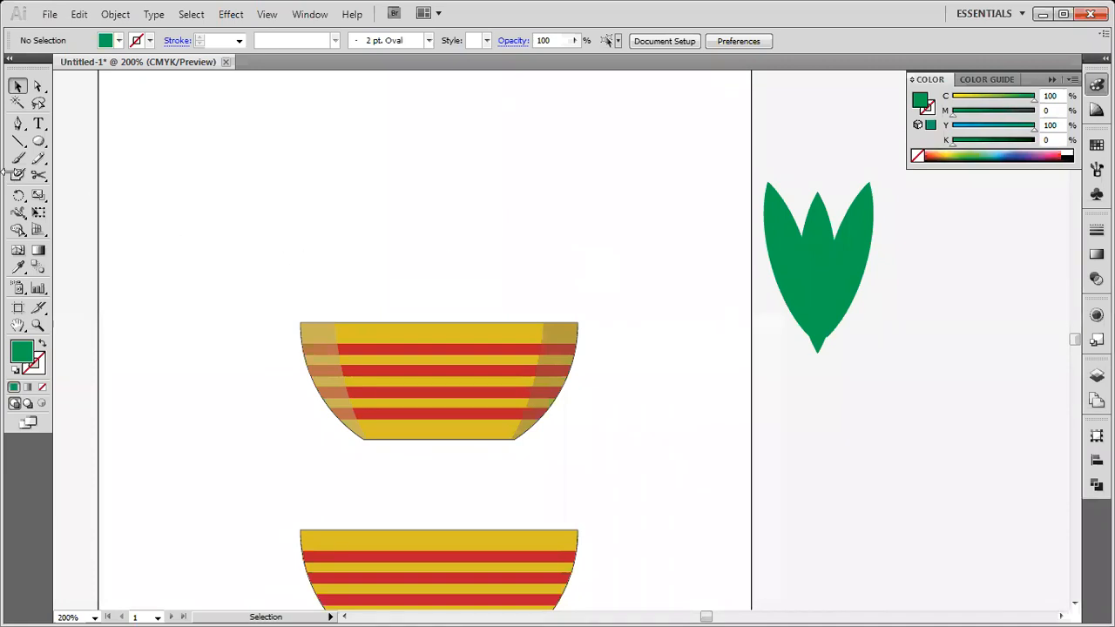
- Draw a vertical line about 120 px tall upward from the middle of the upper bowl's rim
left_click(16, 142)
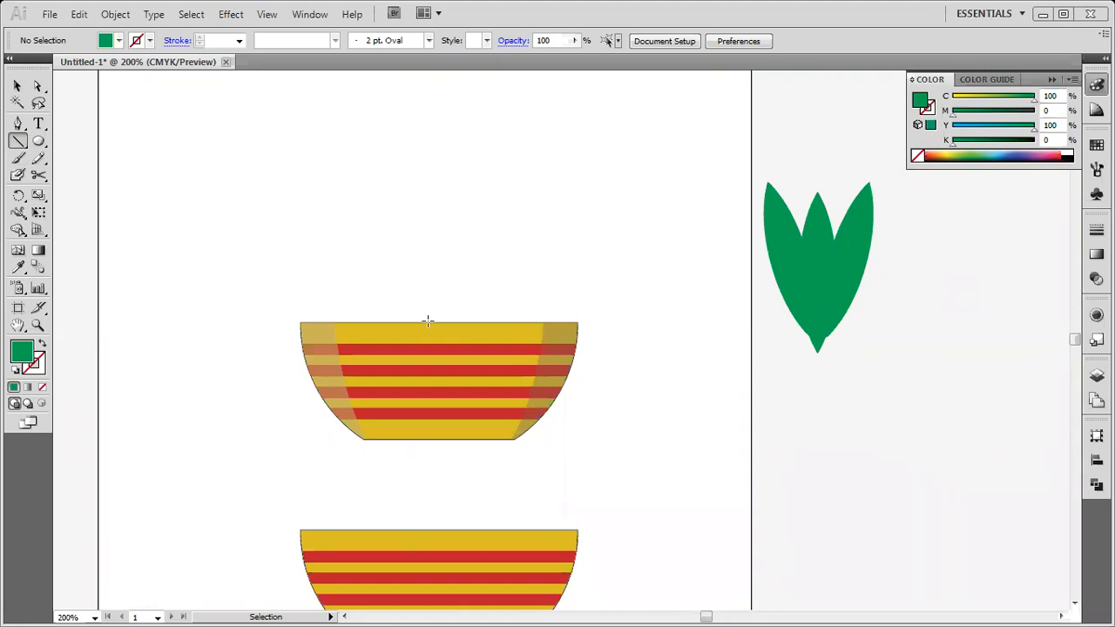
left_click_drag(428, 321, 428, 124)
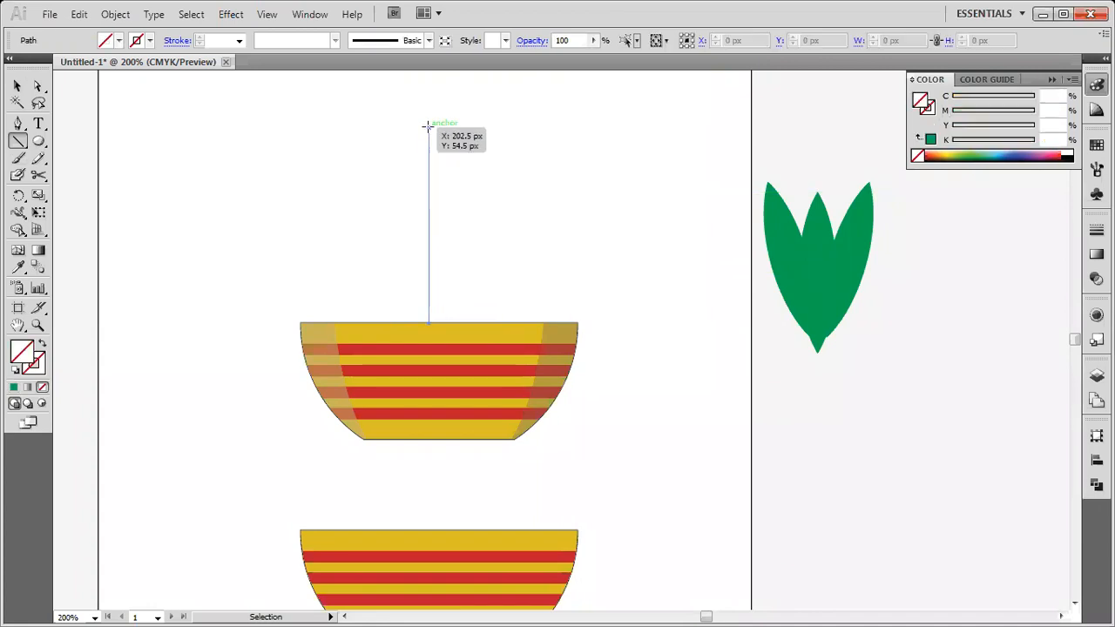
key("v")
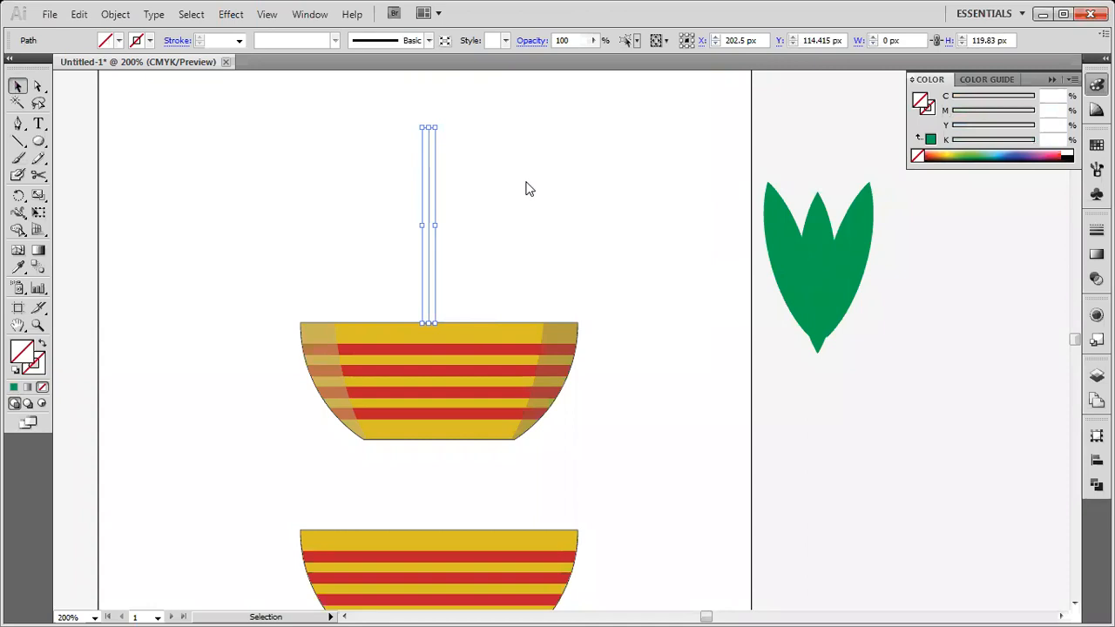
left_click(435, 262)
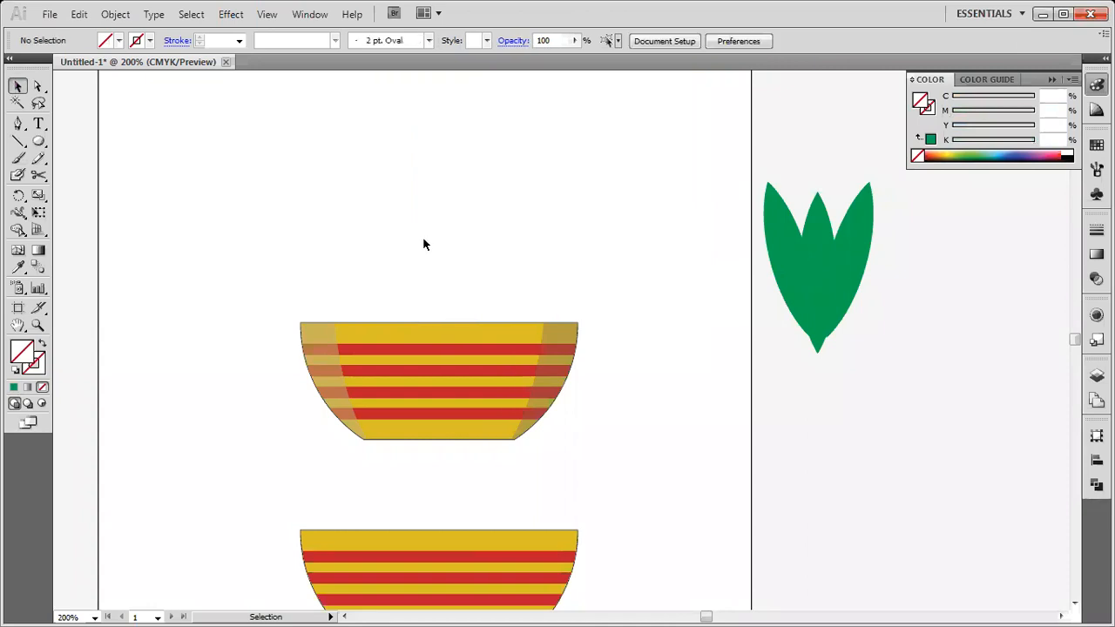
- Give the vertical stem line a dark green stroke with a weight of 10 pt
left_click(428, 236)
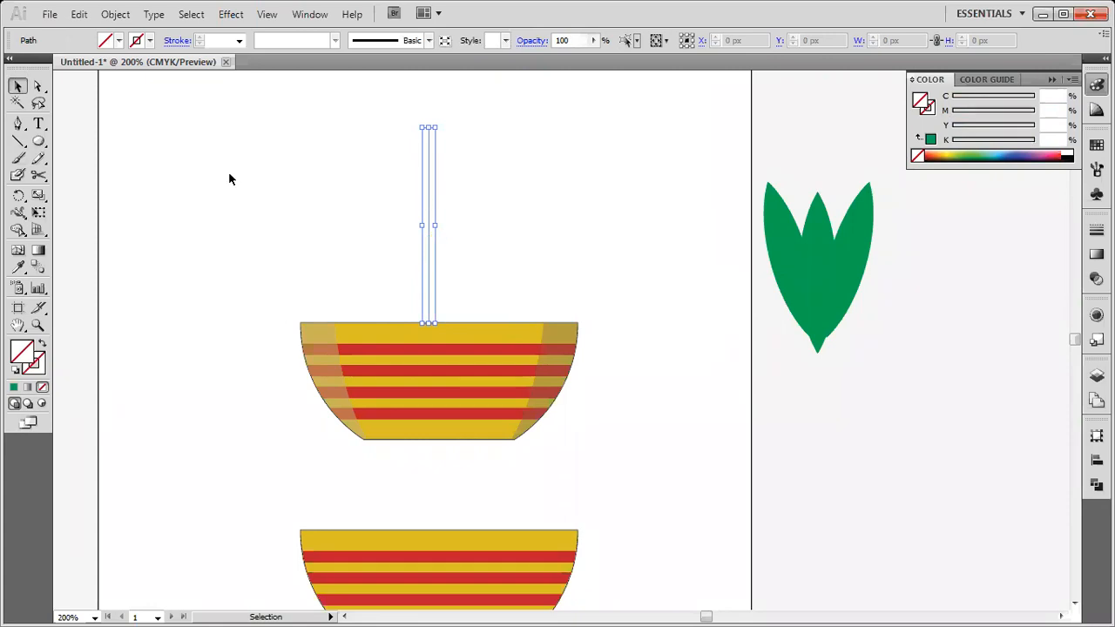
left_click(149, 41)
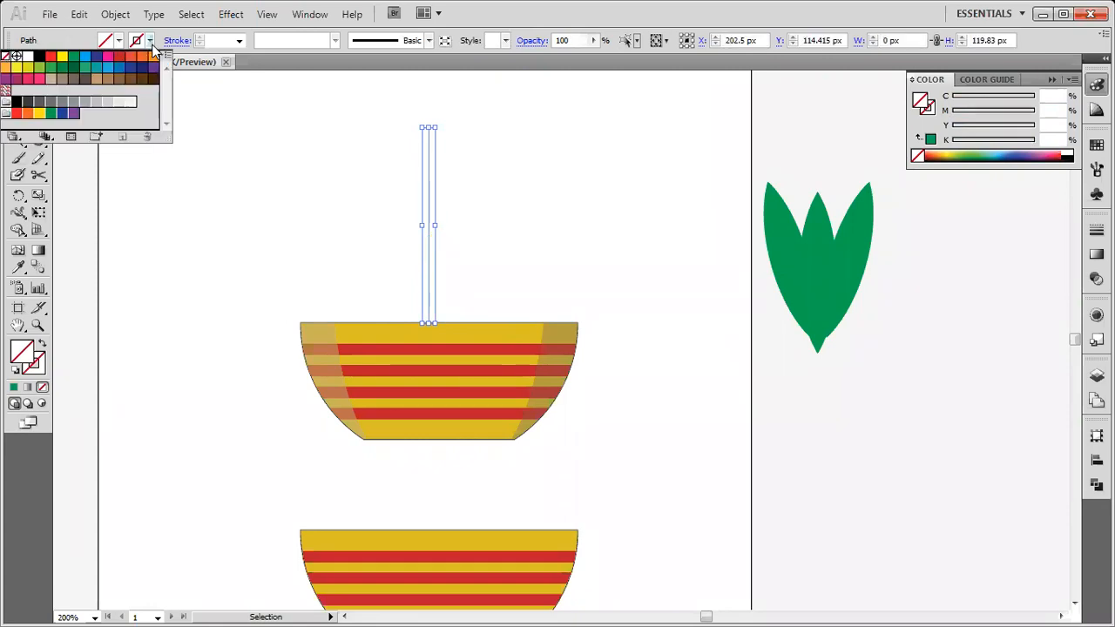
left_click(74, 68)
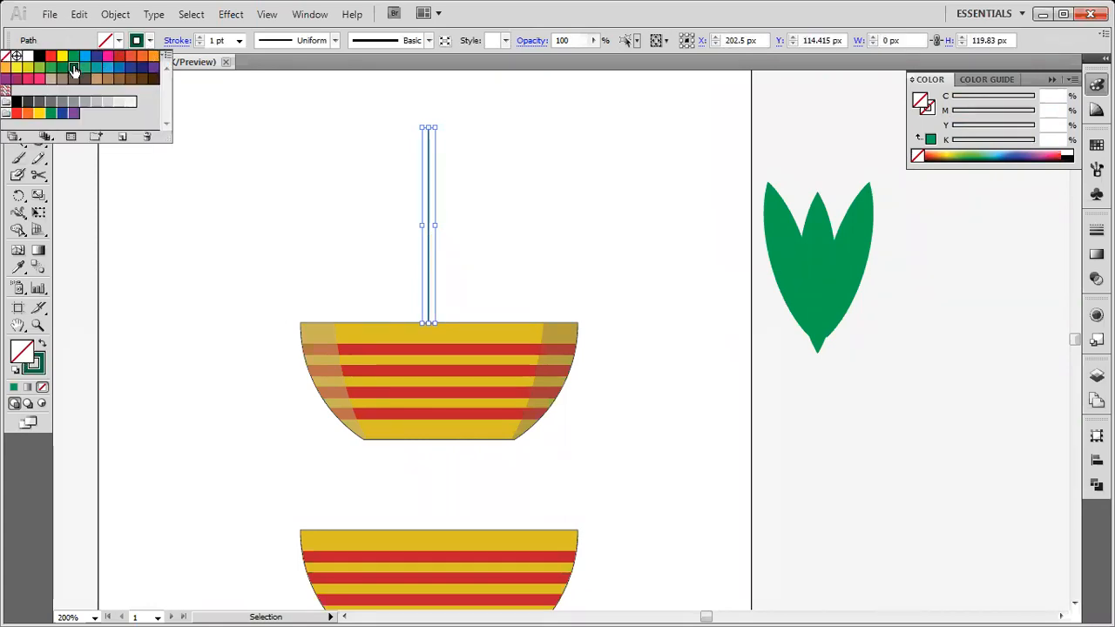
left_click(224, 123)
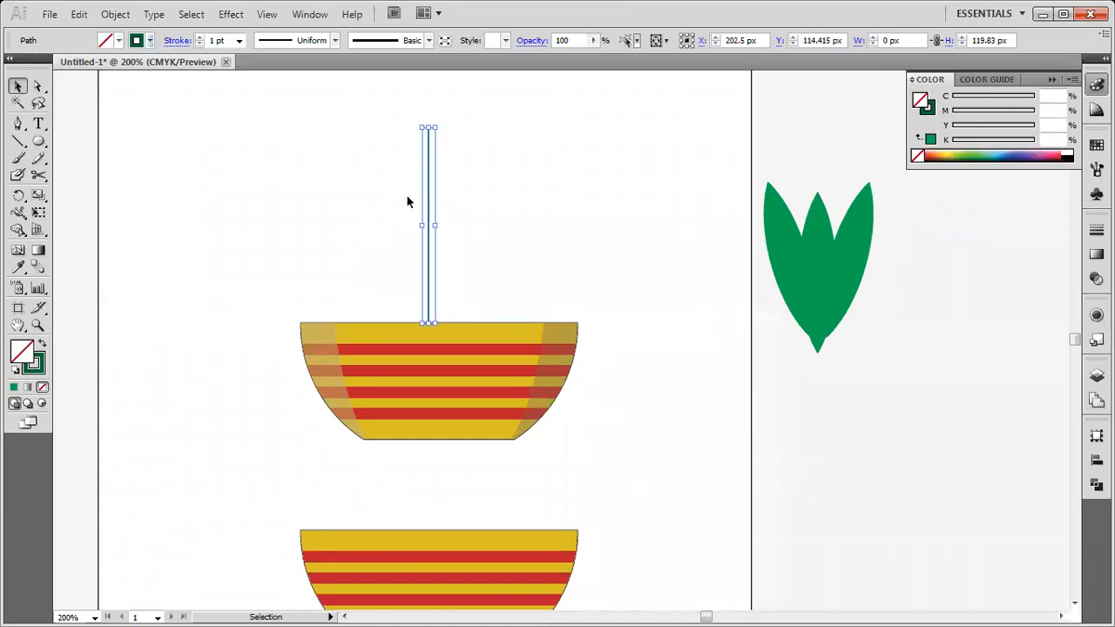
left_click(239, 40)
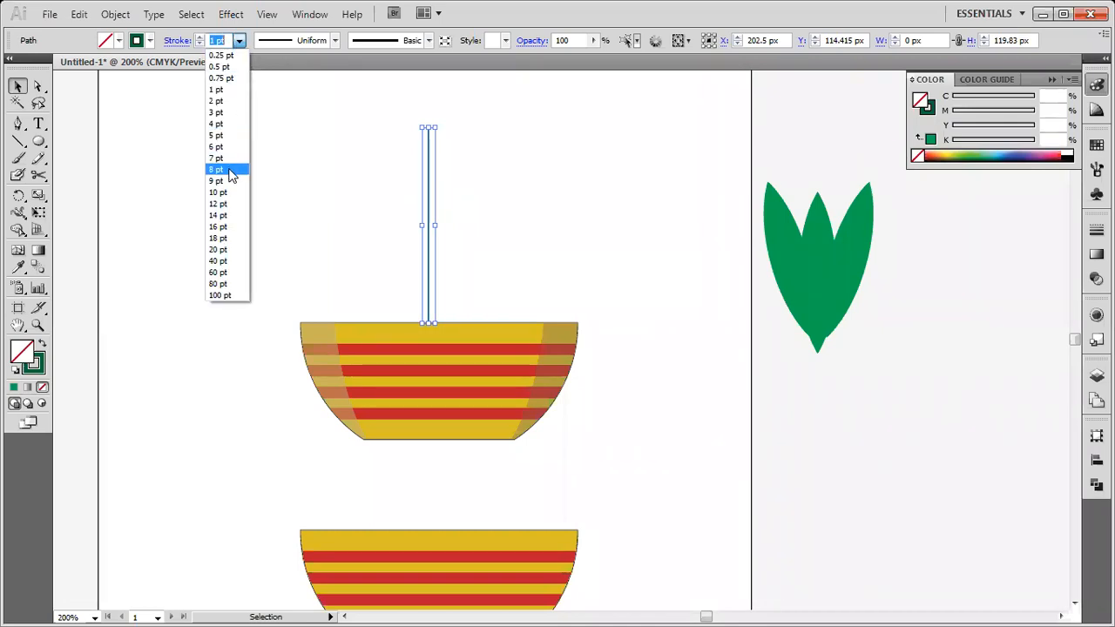
left_click(236, 169)
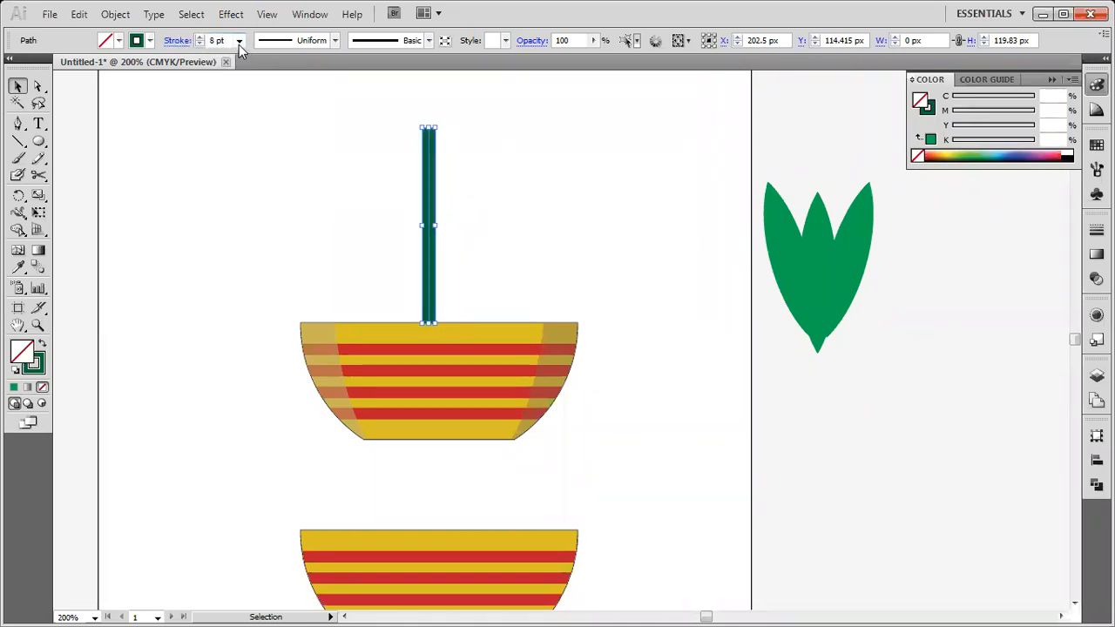
left_click(239, 40)
left_click(237, 192)
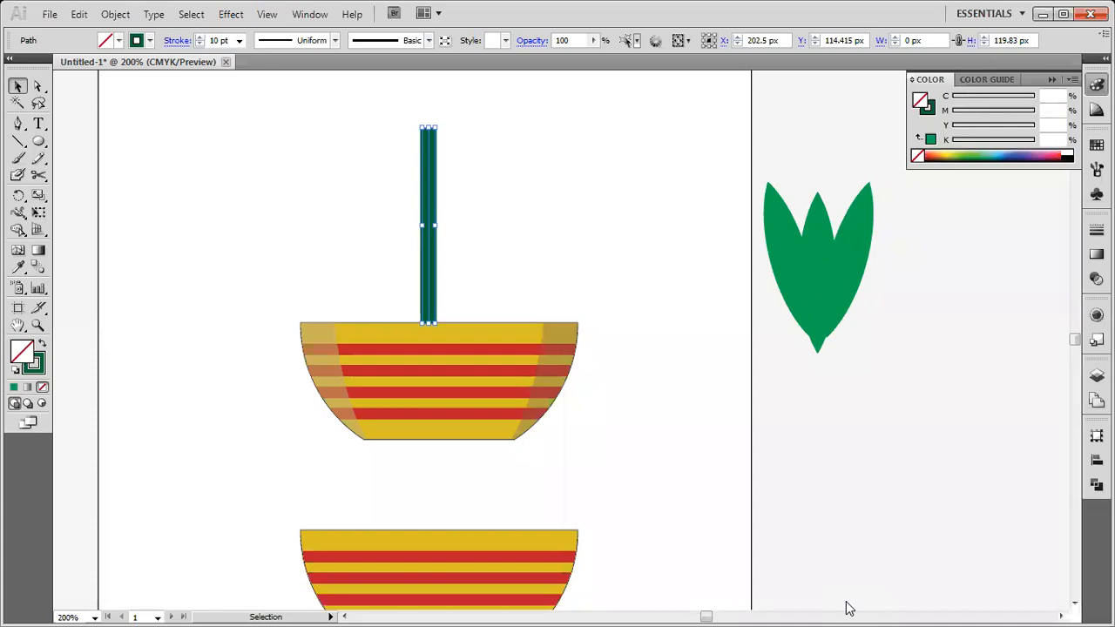
- Align the stem and the upper bowl horizontally by their centers
key("ctrl+shift+b")
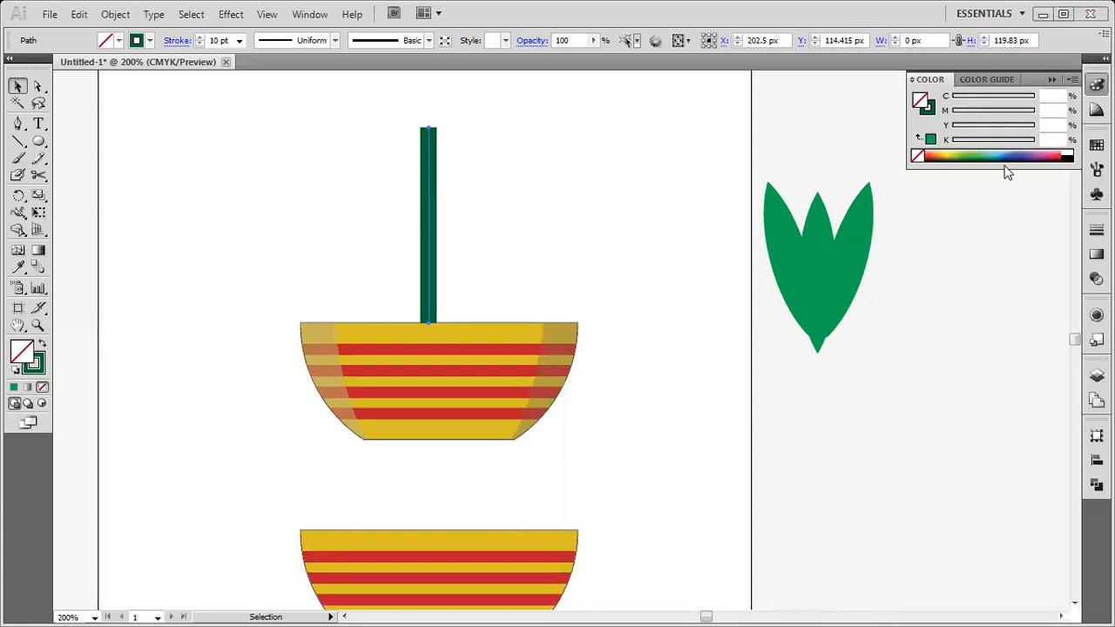
left_click(455, 325, "shift")
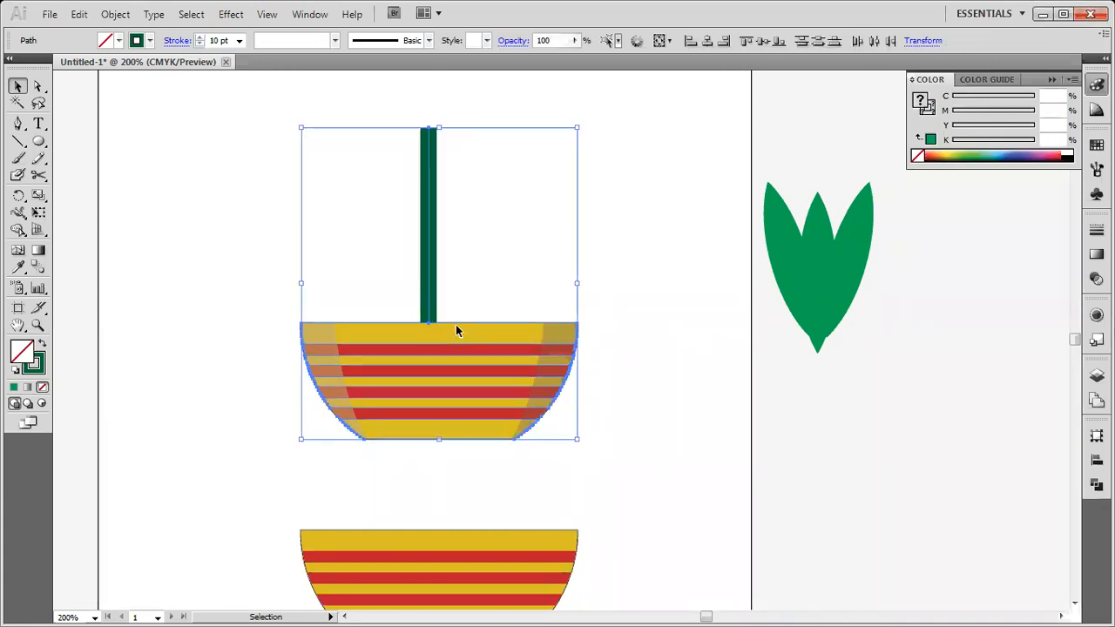
left_click(708, 42)
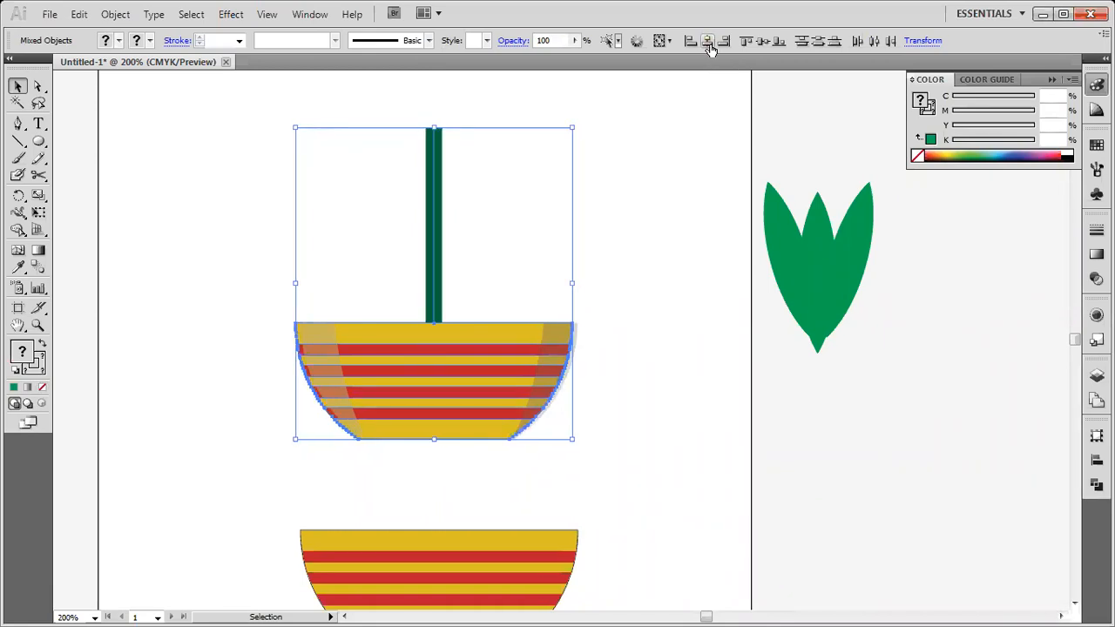
left_click(705, 259)
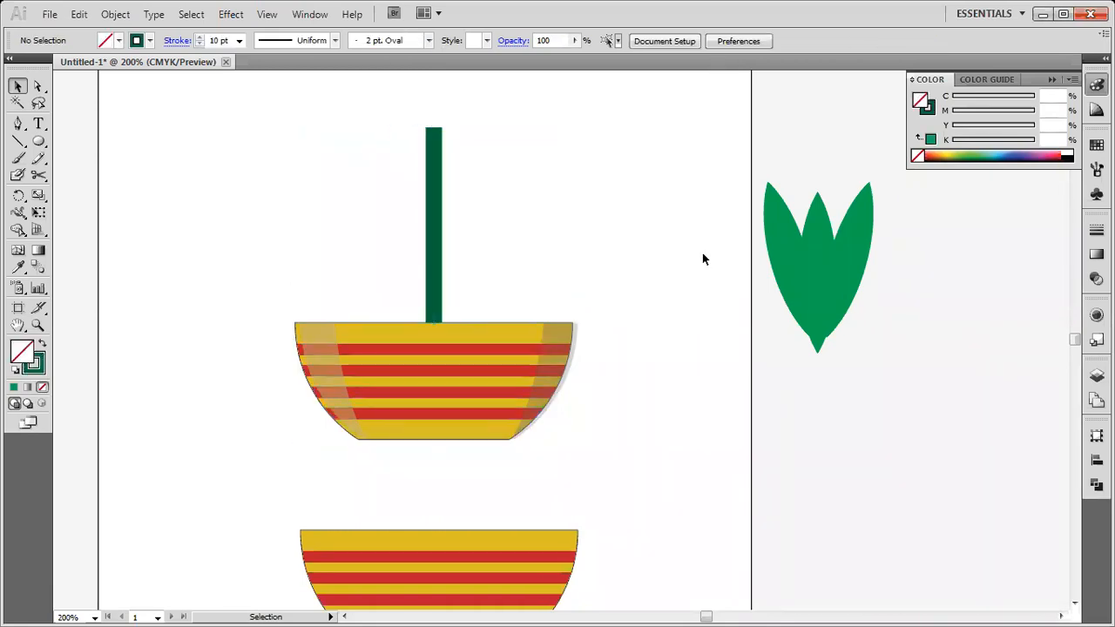
- Increase the stem's stroke weight to 14 pt
left_click(431, 246)
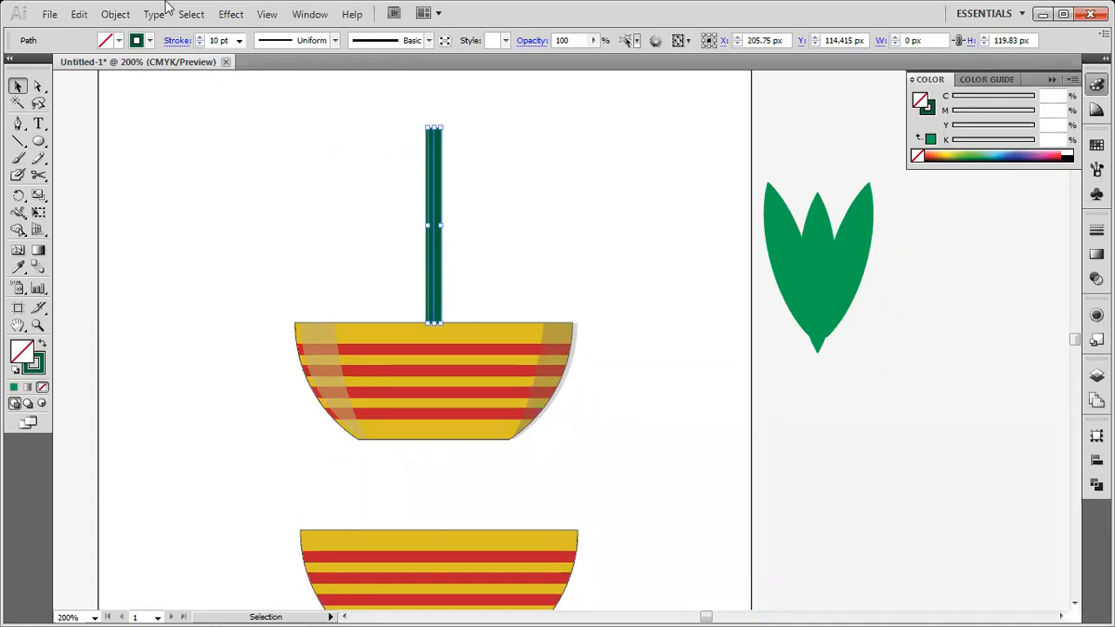
left_click(240, 42)
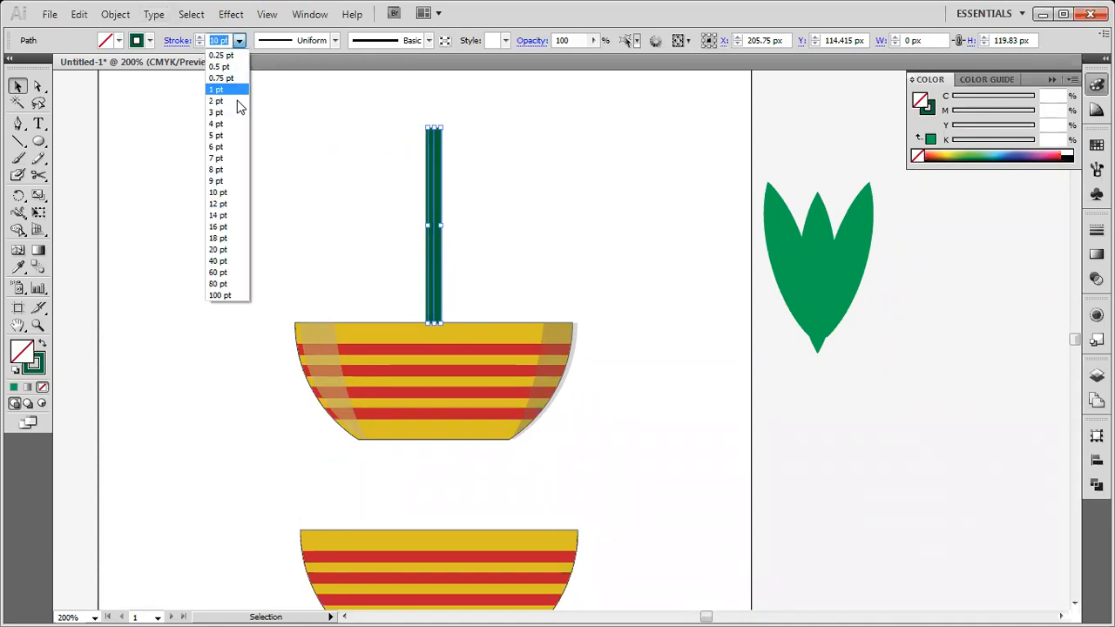
left_click(233, 215)
left_click(418, 230)
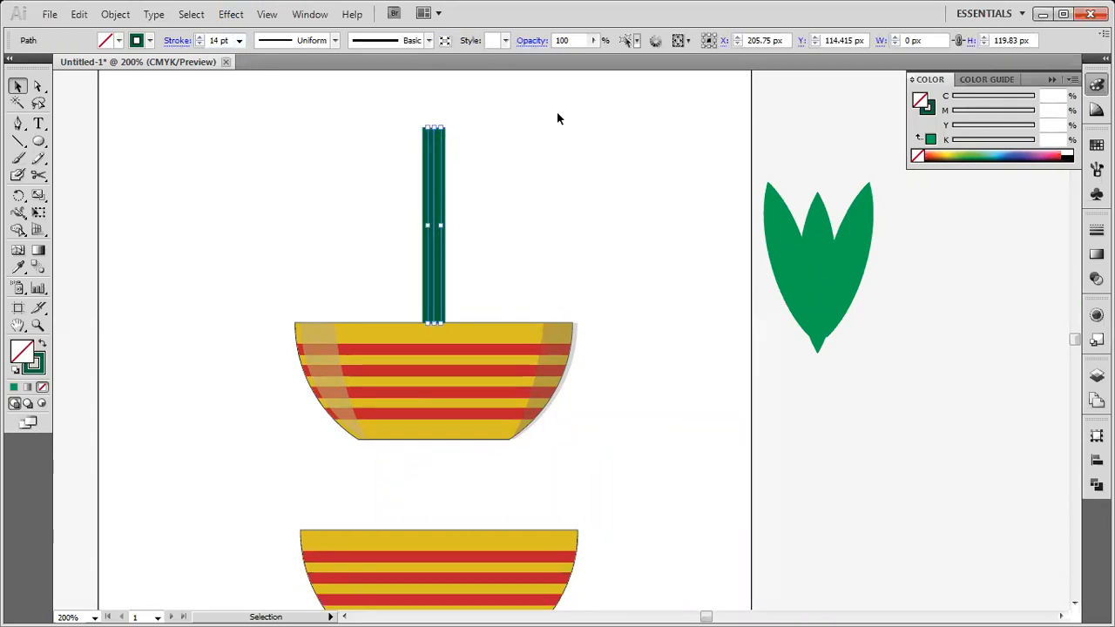
- Set the stem's stroke to a round cap and a bevel corner join
left_click(179, 42)
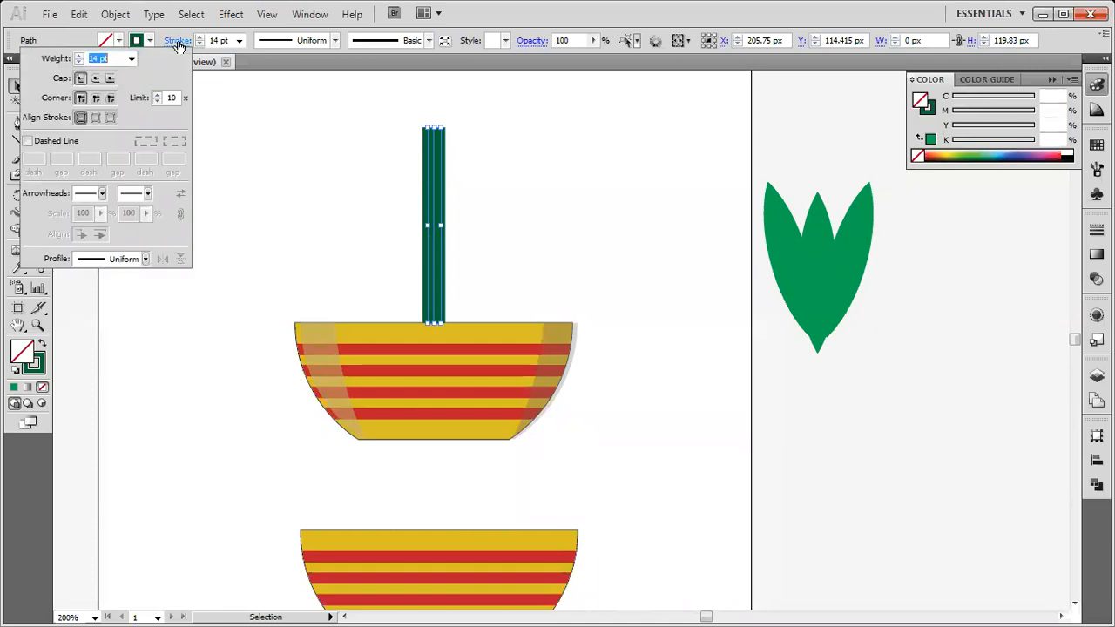
left_click(96, 80)
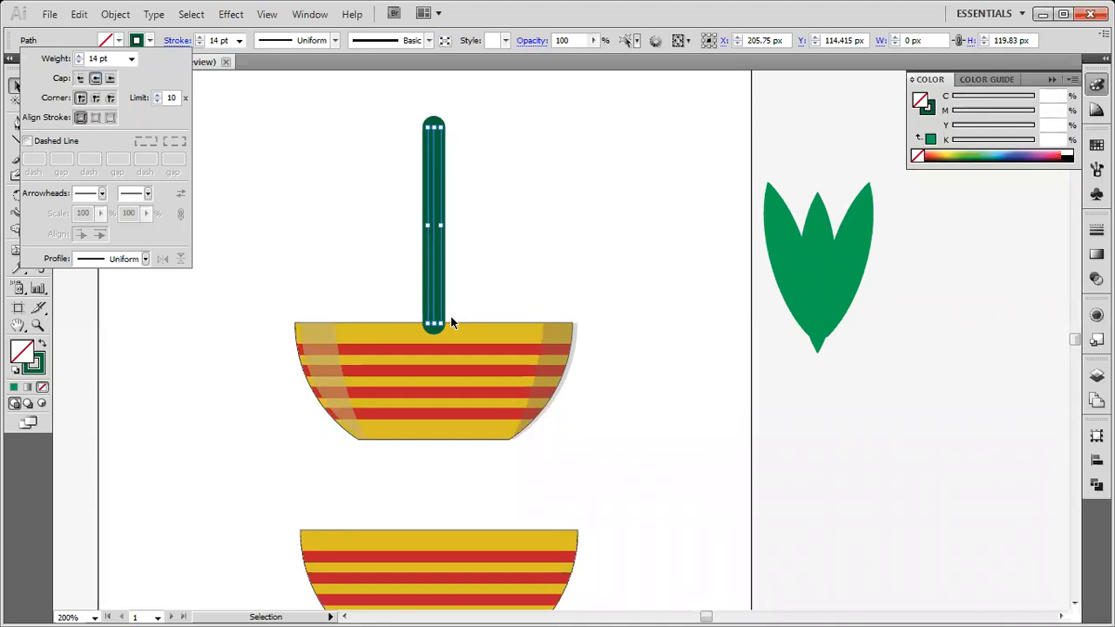
left_click(110, 100)
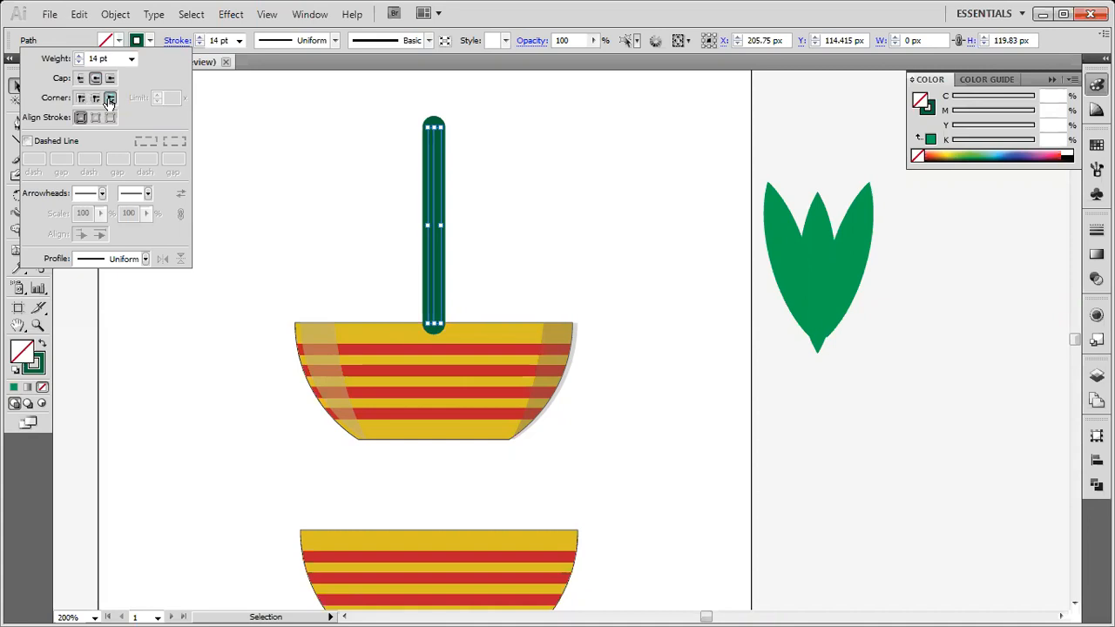
left_click(514, 185)
left_click(480, 279)
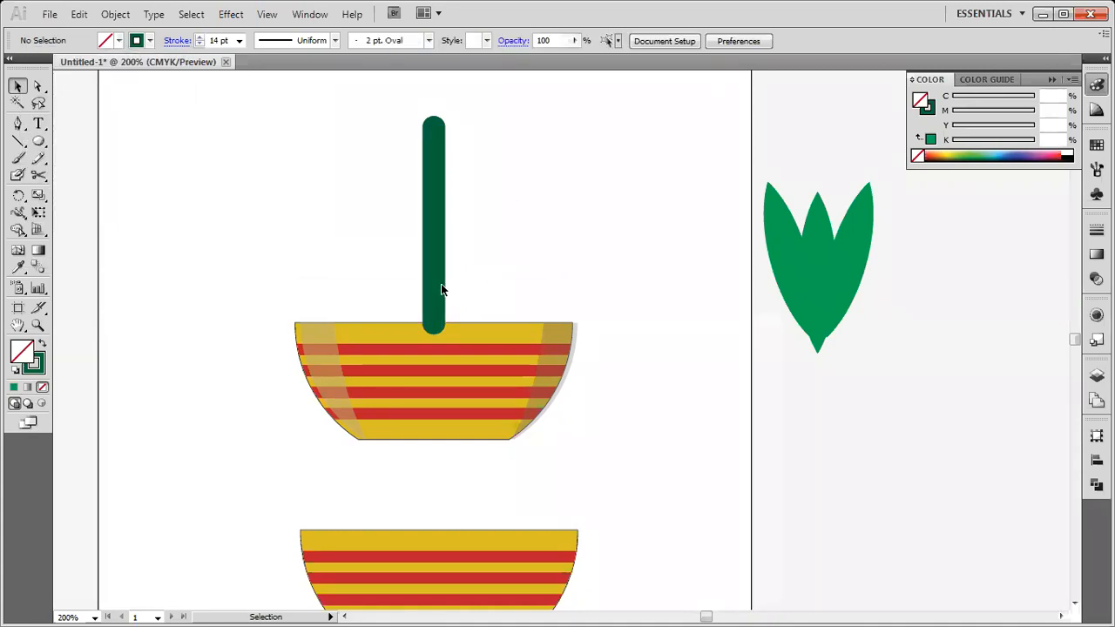
- Send the stem to the back so its rounded lower end sits behind the bowl
left_click(433, 225)
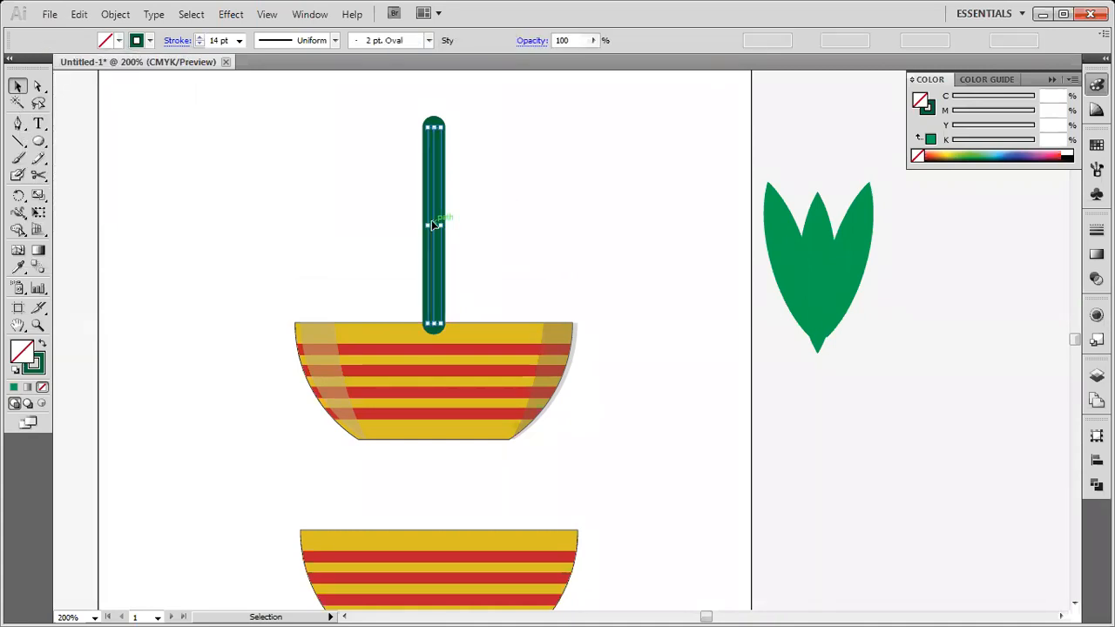
key("ctrl+shift+a")
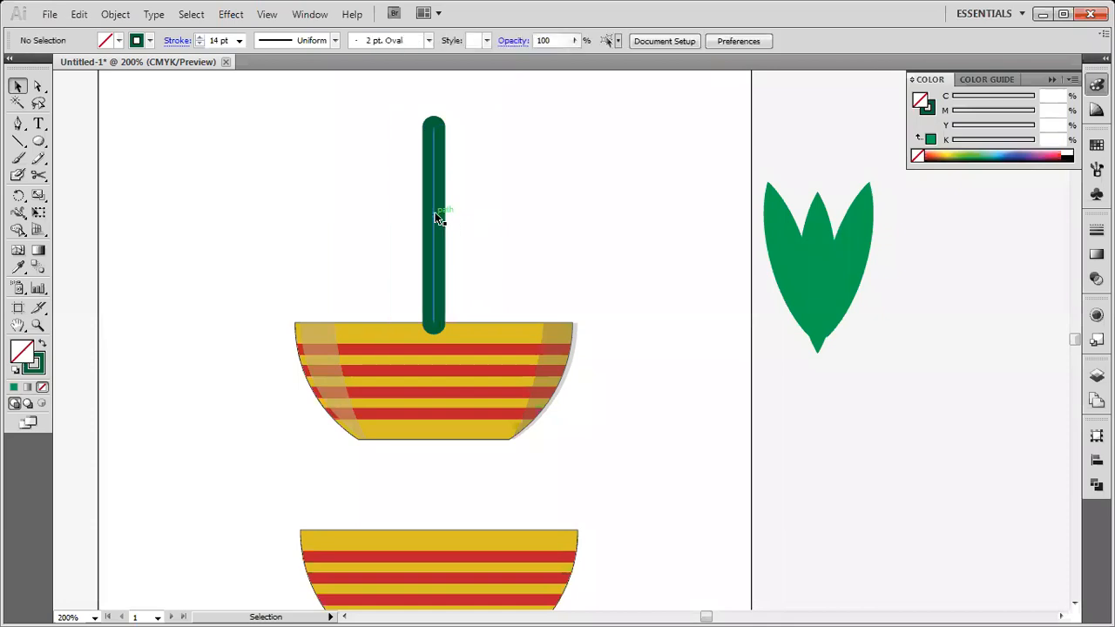
left_click(437, 218)
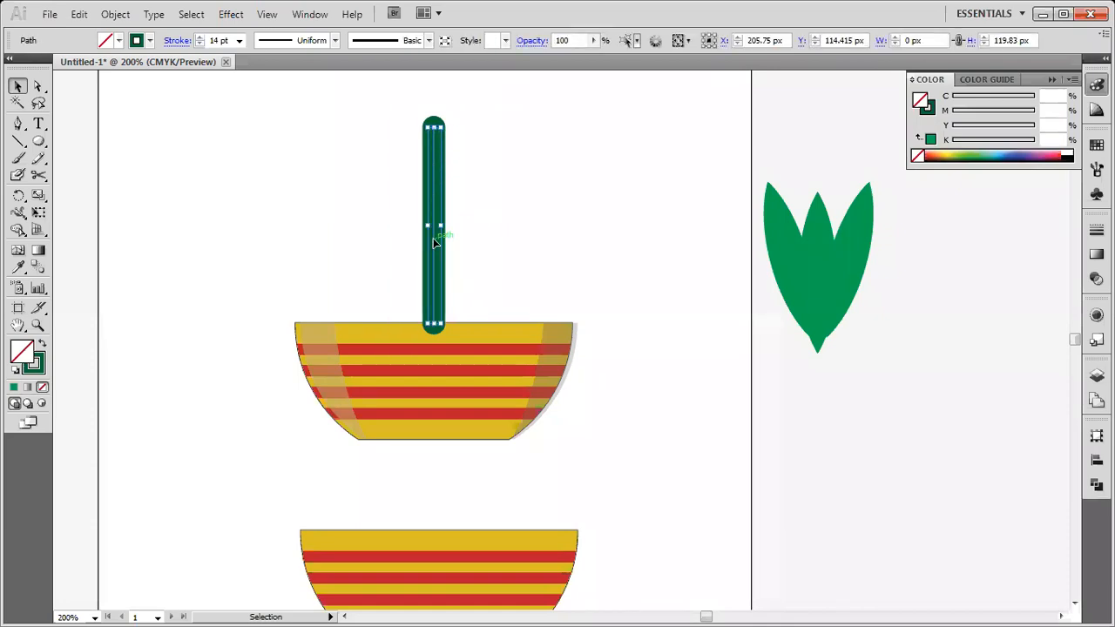
right_click(433, 238)
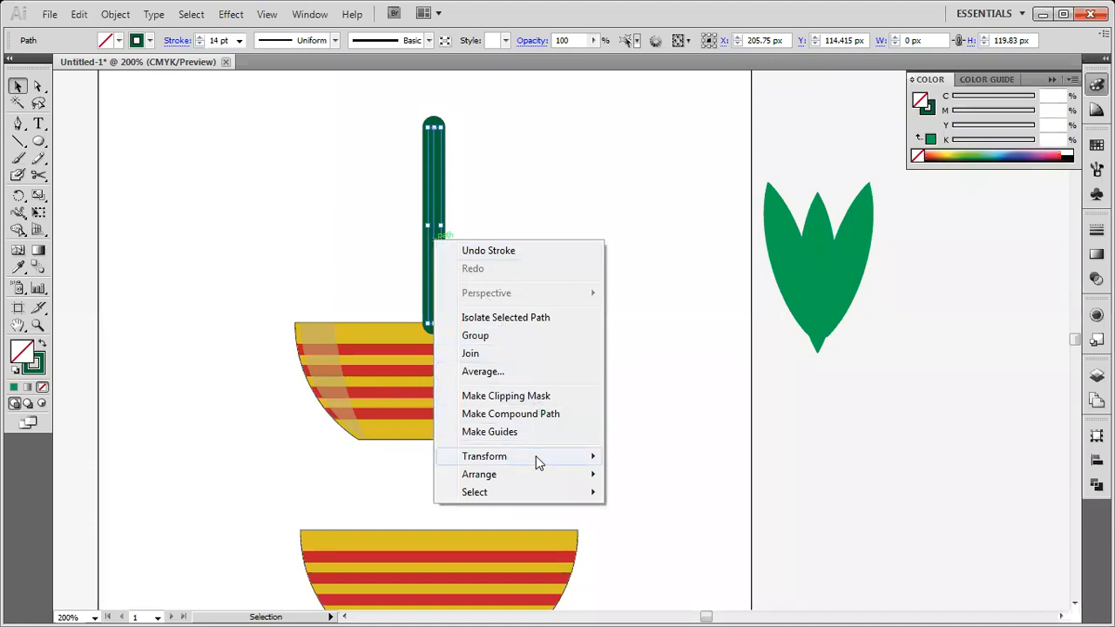
mouse_move(535, 471)
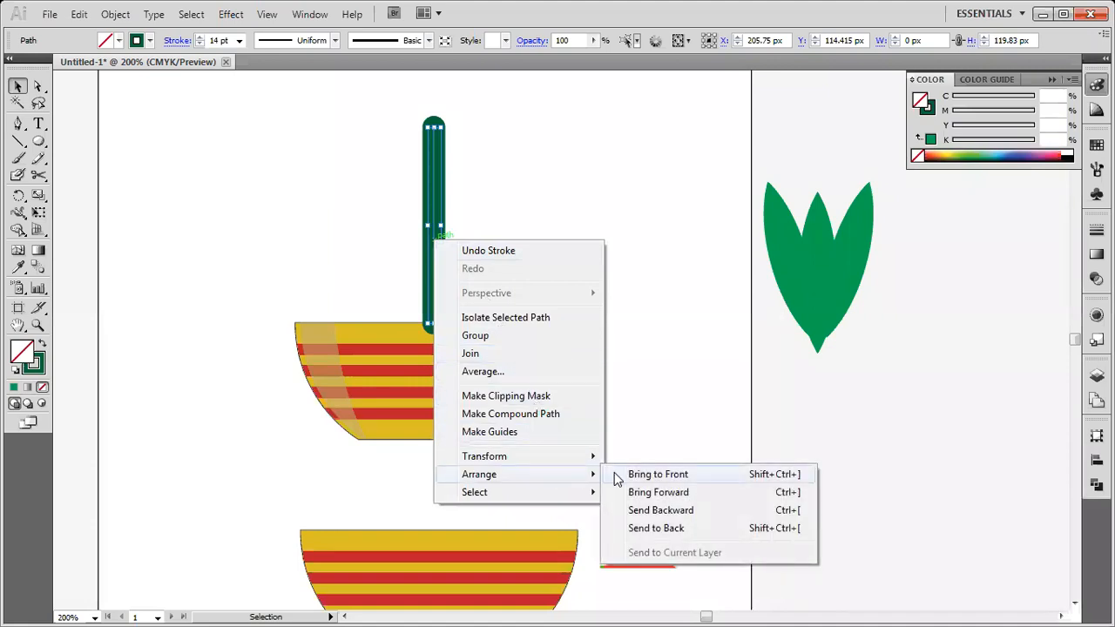
left_click(638, 528)
left_click(655, 264)
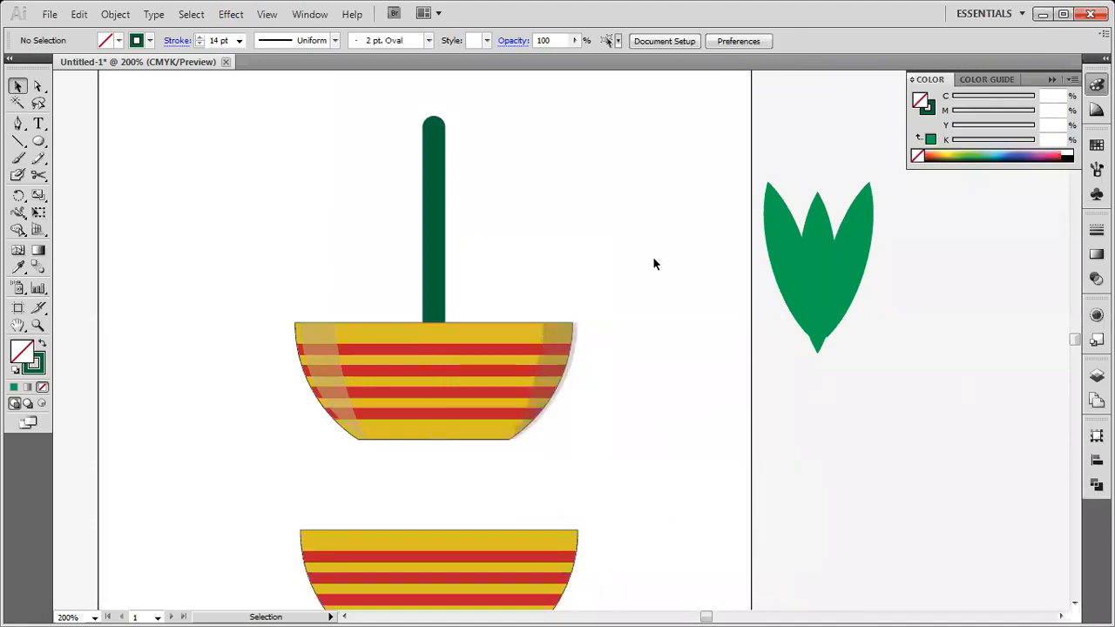
- Nudge both translucent shading shapes left until they line up with the upper bowl's curved sides
left_click(577, 339)
left_click(319, 362, "shift")
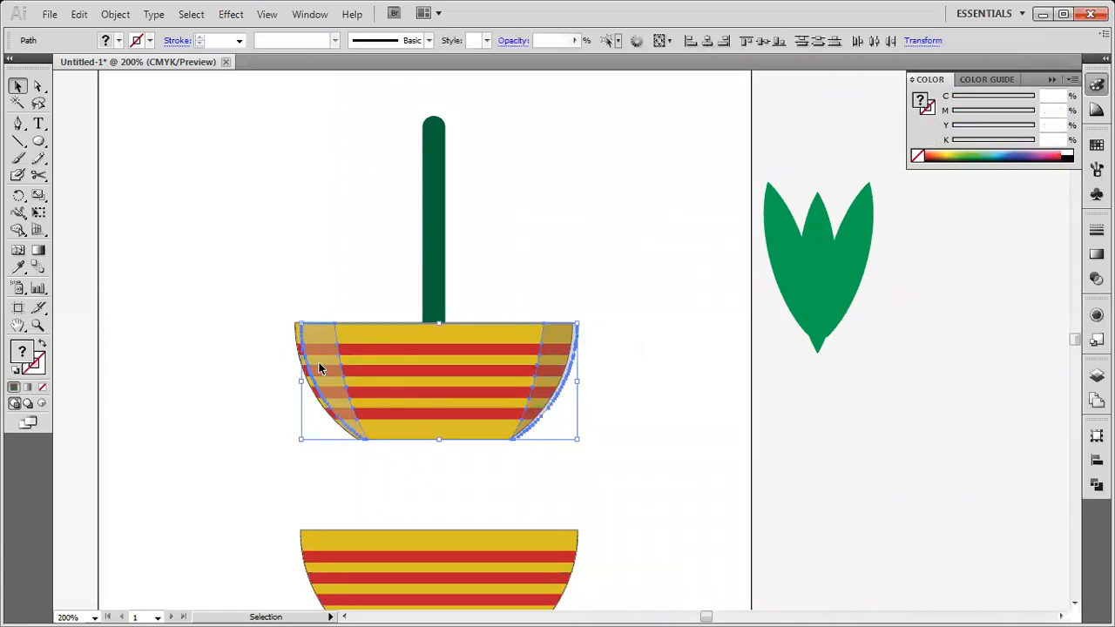
key("Left")
key("Left")
key("Left")
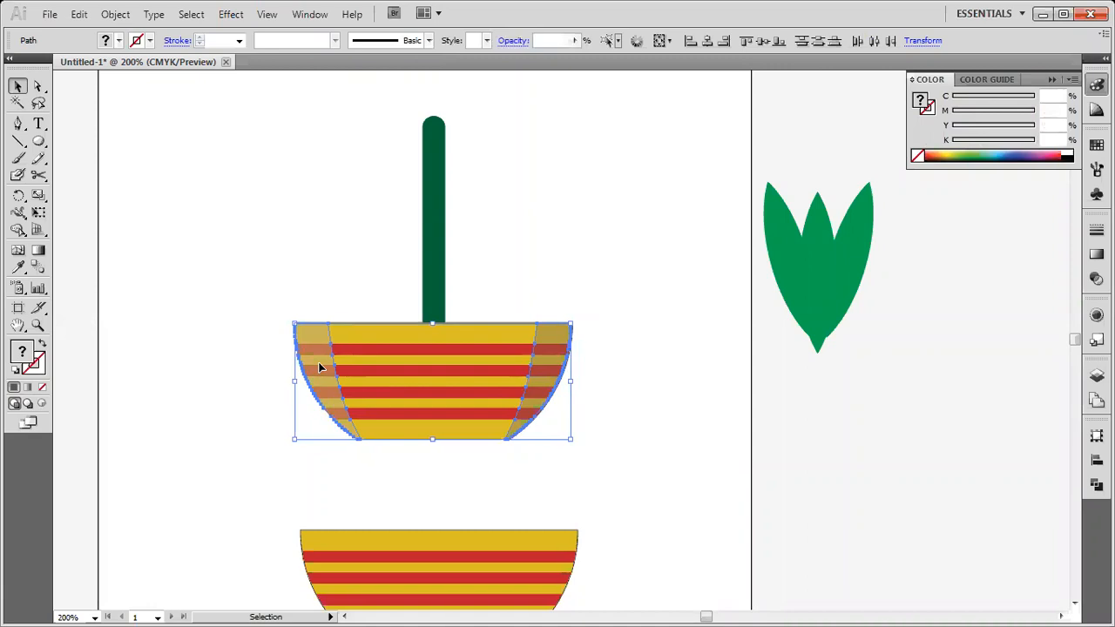
left_click(252, 351)
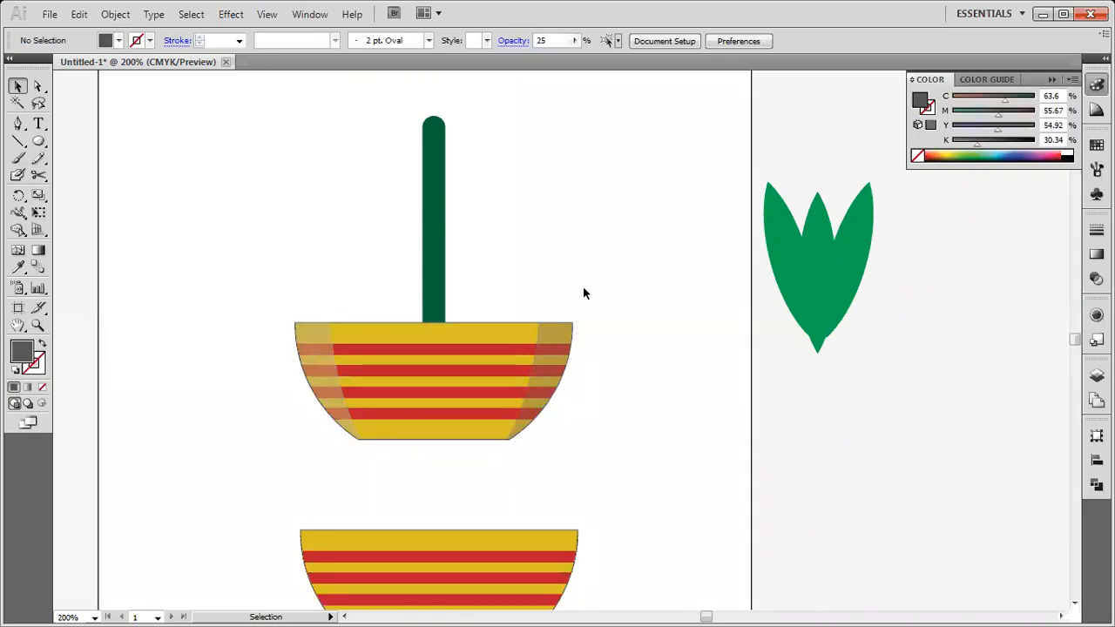
- Move the three-leaf group onto the artboard, into the empty area right of the stem
left_click(432, 189)
left_click(571, 187)
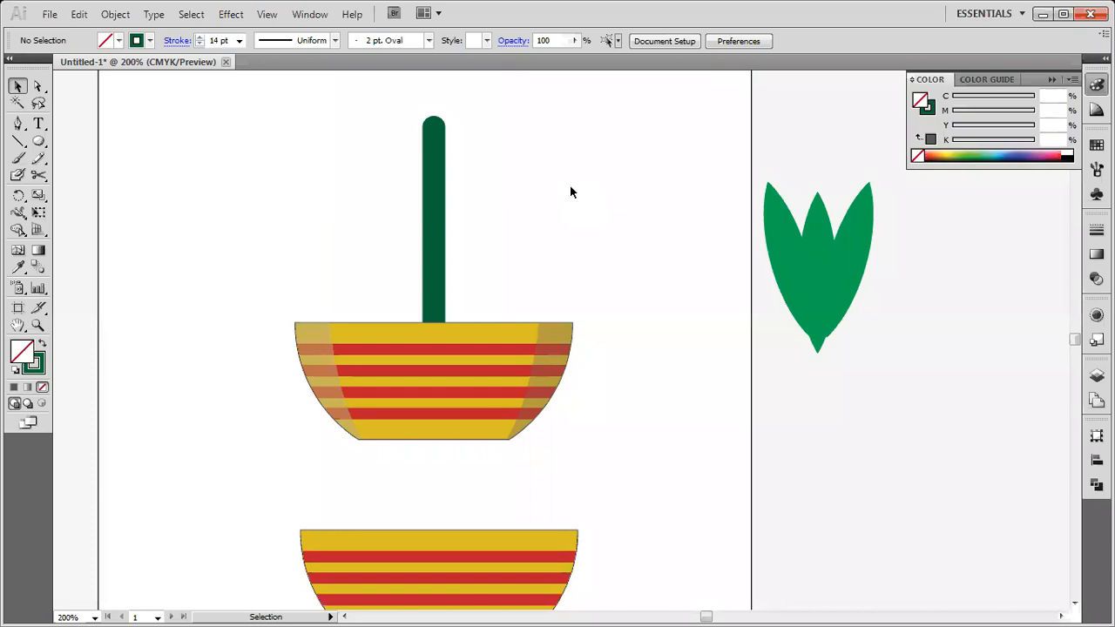
left_click_drag(818, 272, 437, 140)
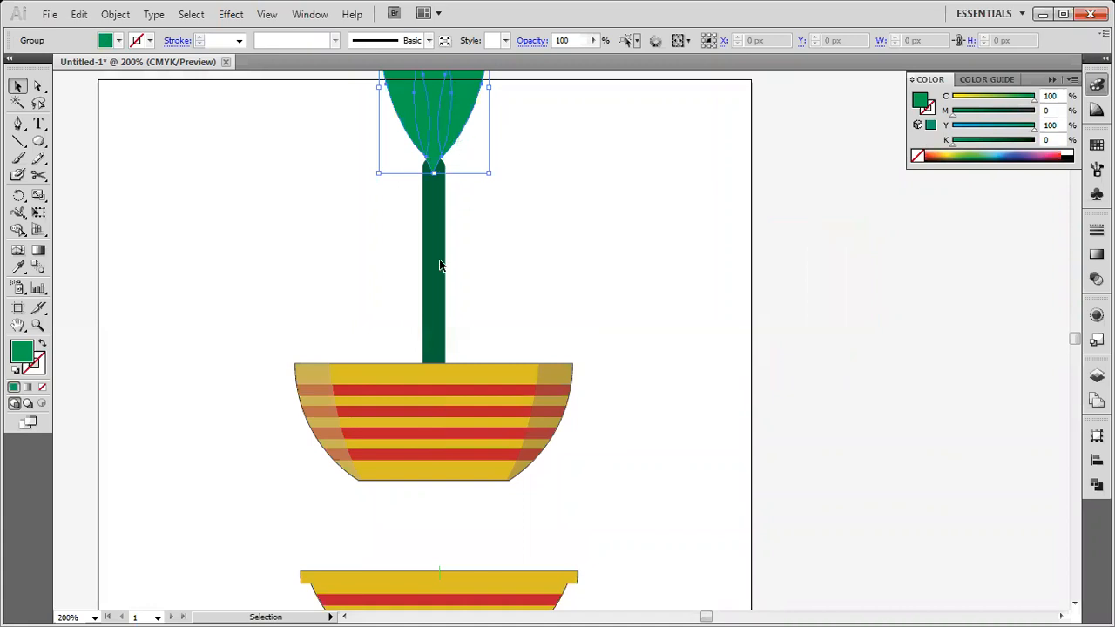
left_click_drag(423, 140, 650, 336)
left_click(494, 160)
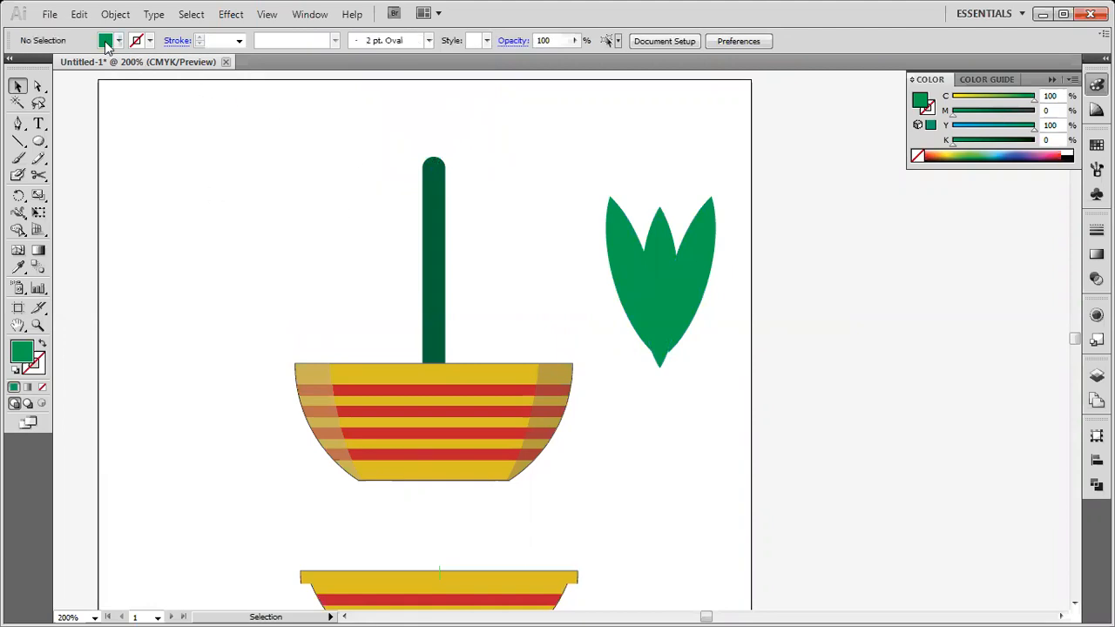
- Draw a green leaf with the Pen tool from the stem's lower part up to a tip at about X 262 px, Y 72 px, curving its lower edge
left_click(18, 123)
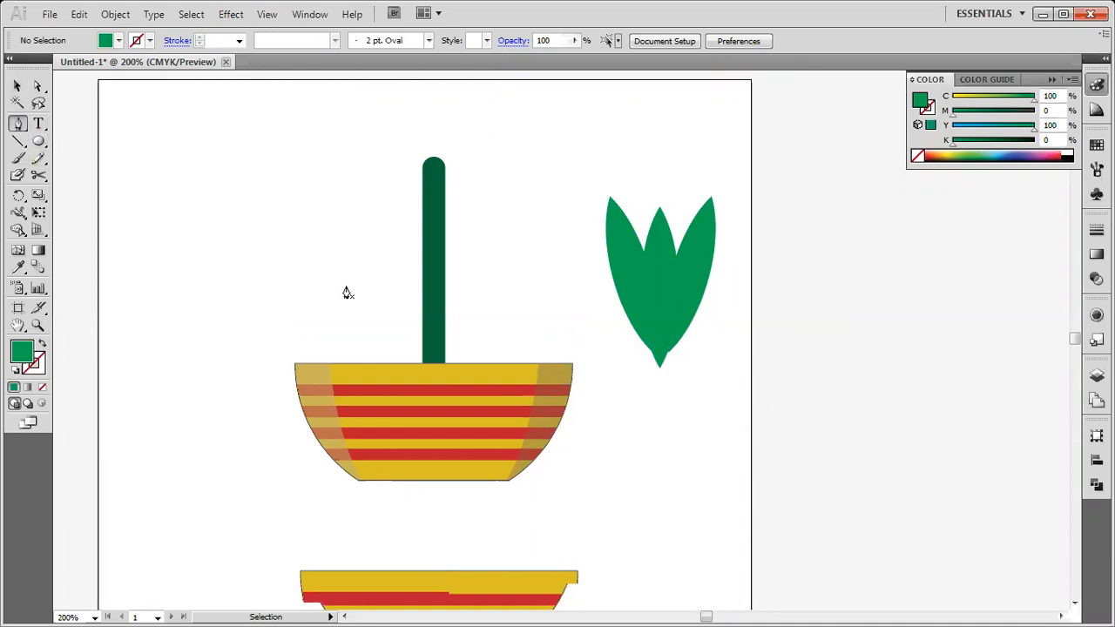
left_click(434, 296)
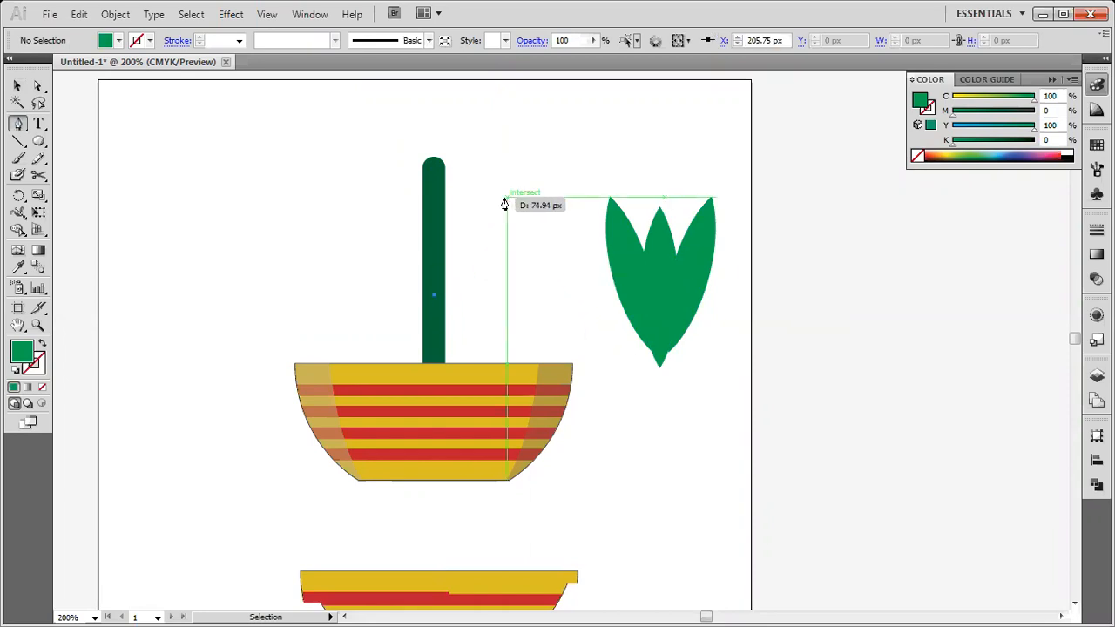
left_click_drag(524, 202, 529, 85)
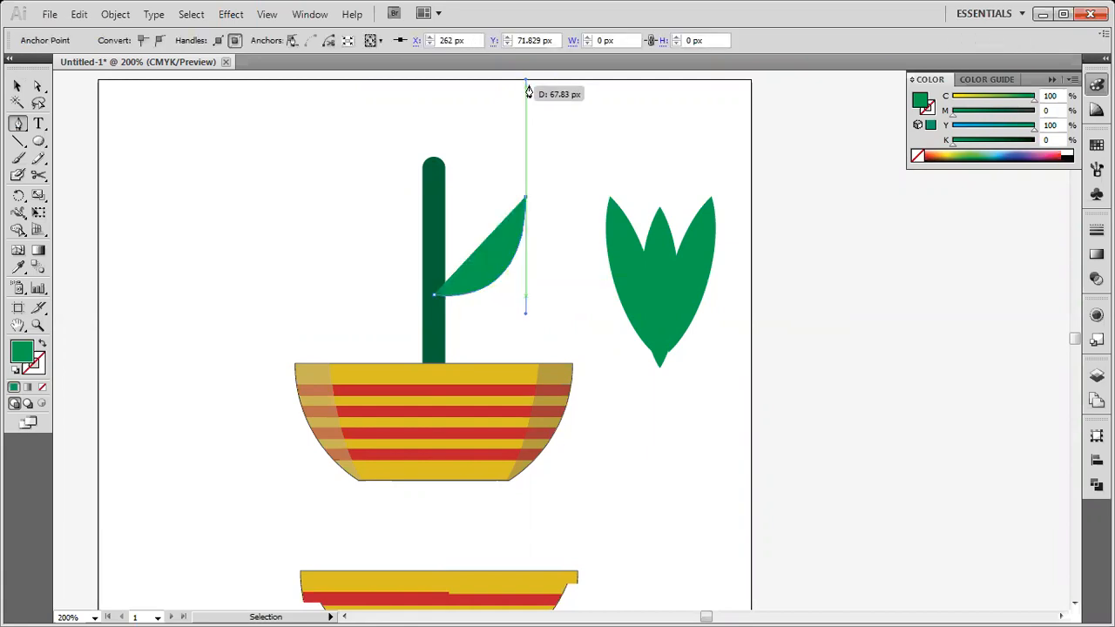
key("v")
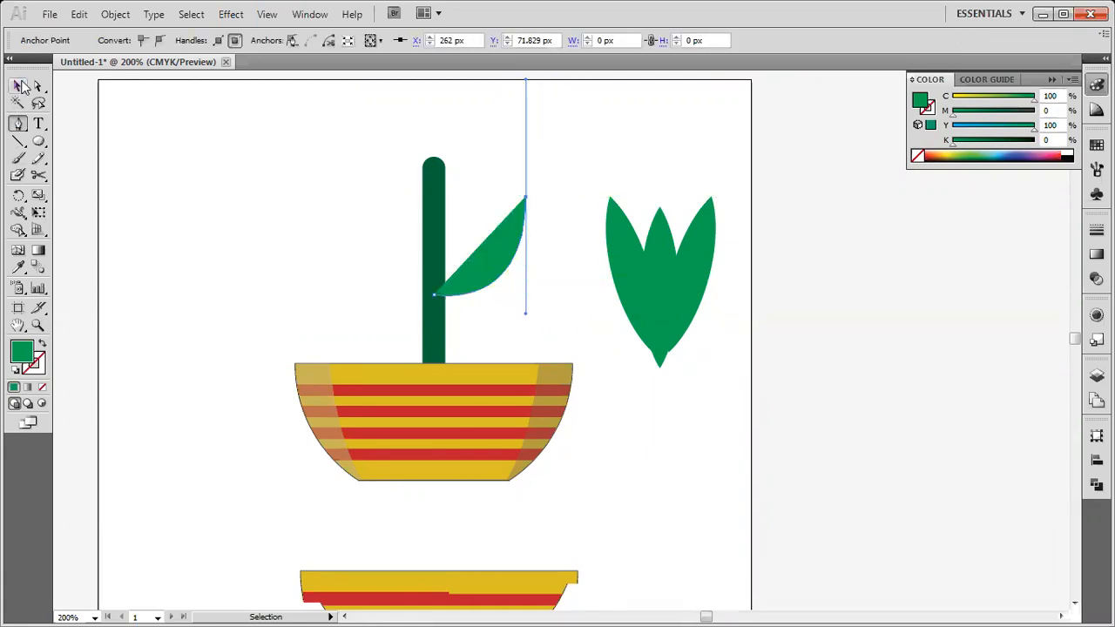
left_click(532, 210)
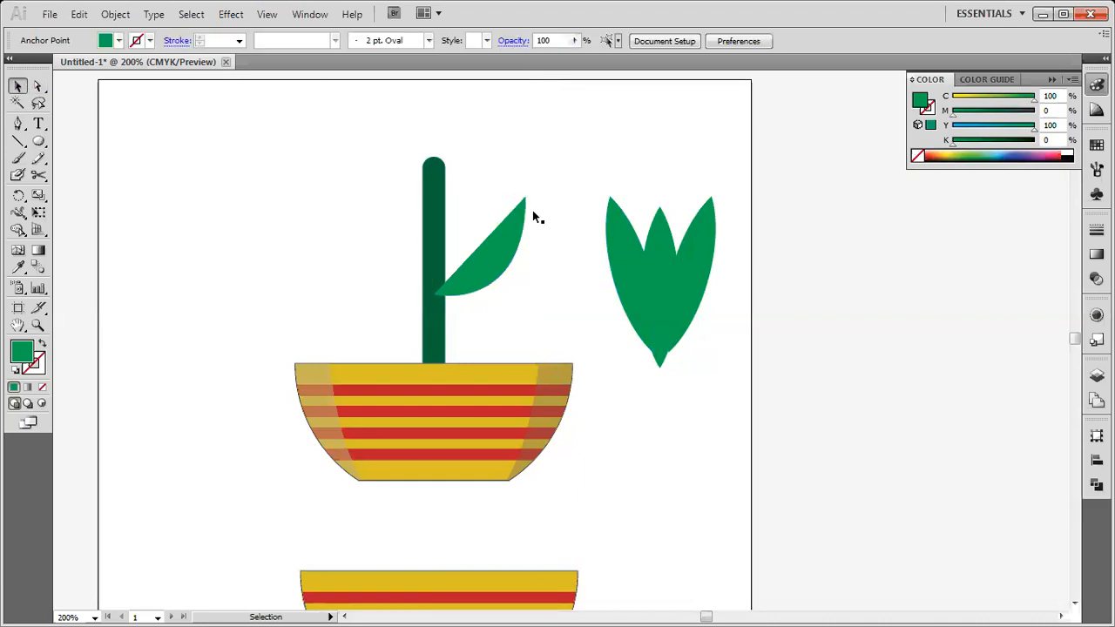
- Remove the fill from the curved leaf path beside the stem and give it a green stroke
left_click(520, 224)
left_click(118, 43)
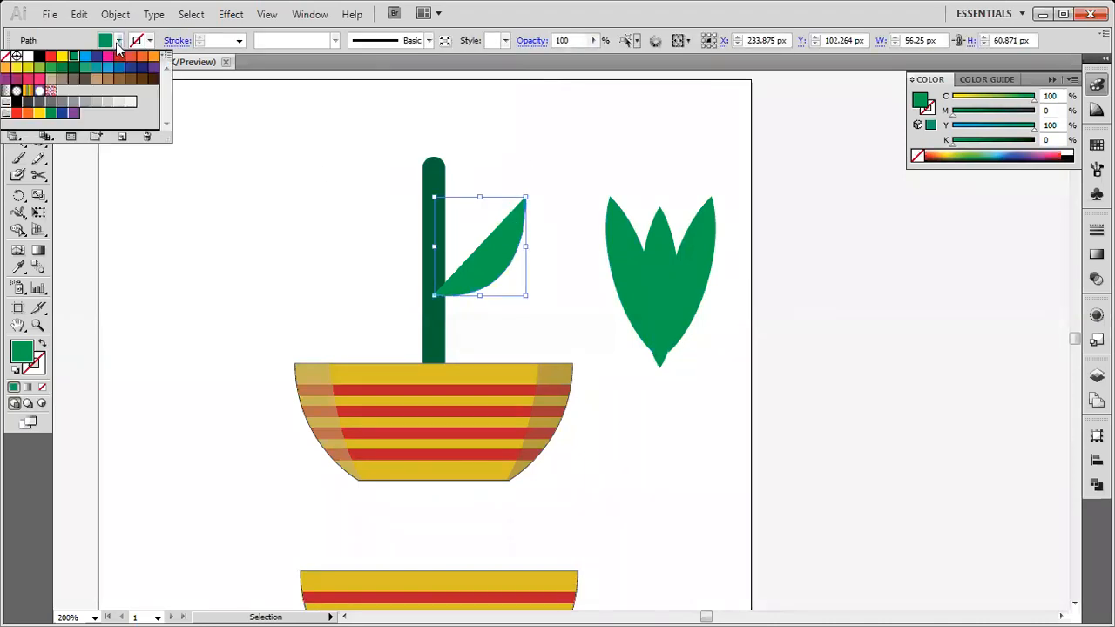
left_click(6, 56)
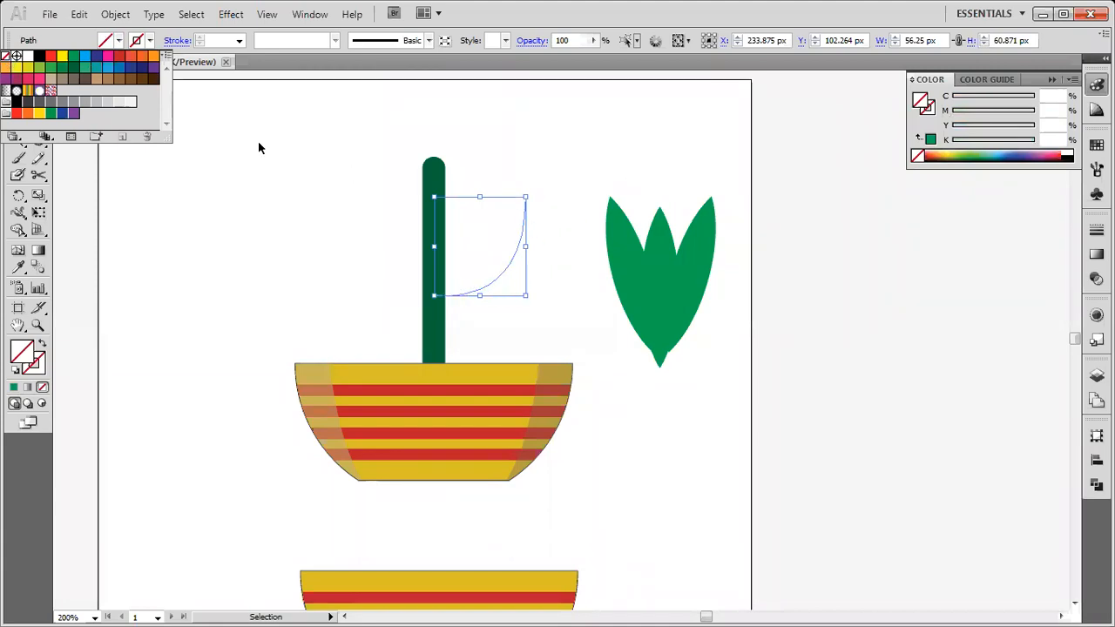
left_click(150, 44)
left_click(149, 44)
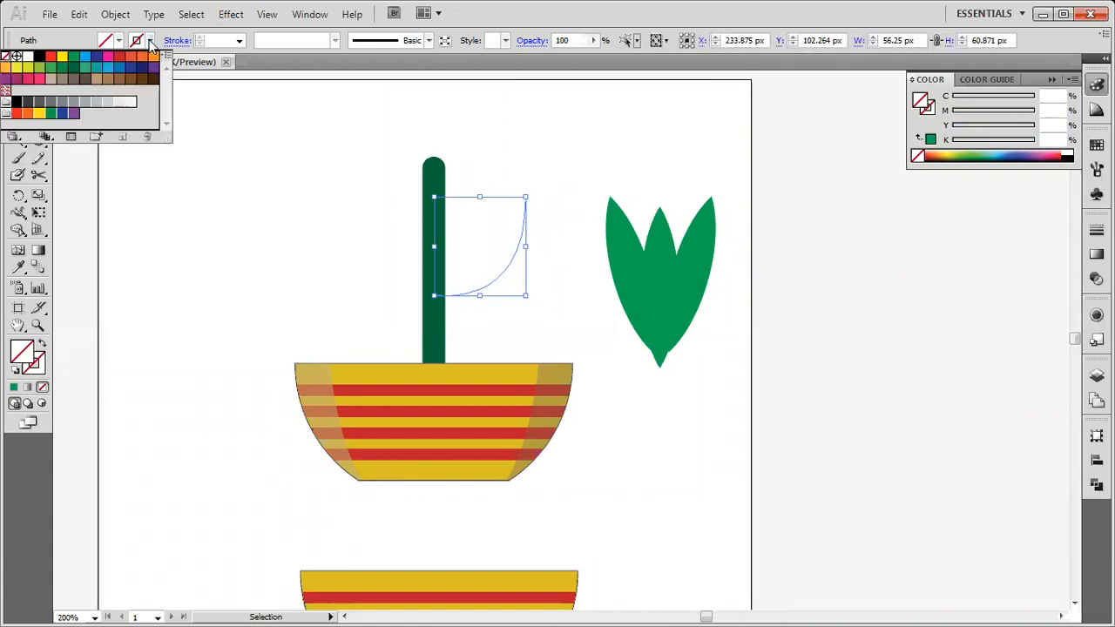
left_click(86, 69)
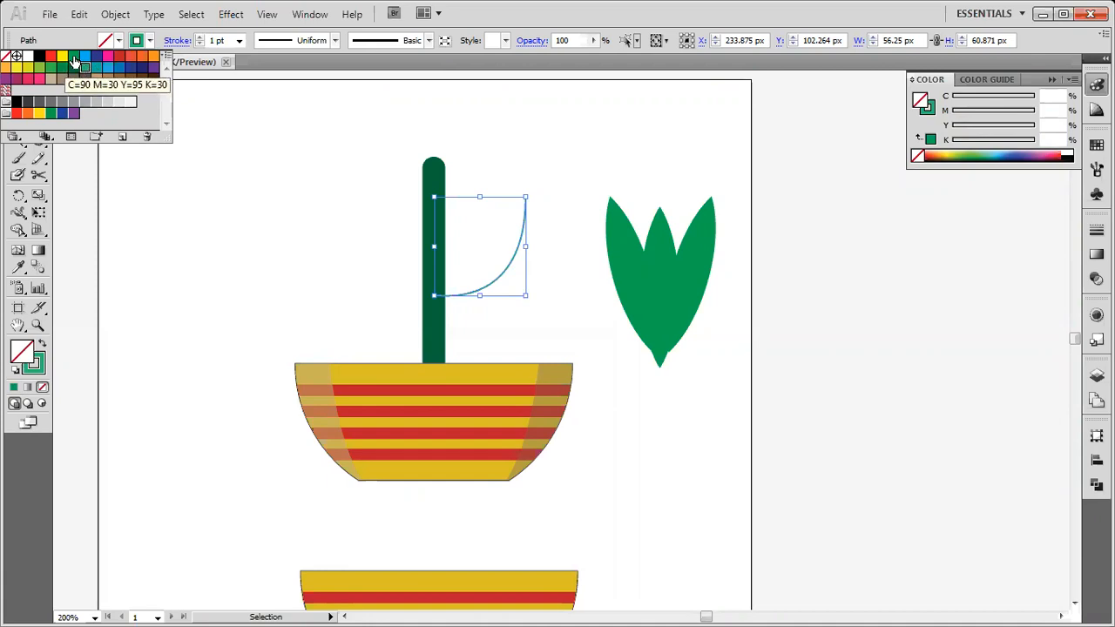
left_click(74, 57)
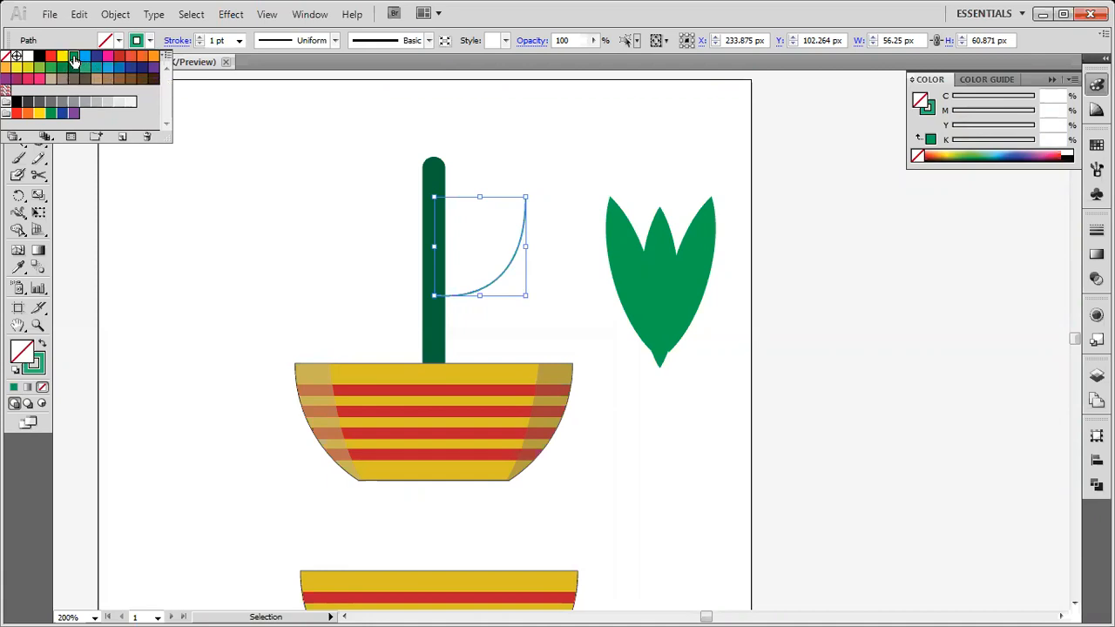
- Set the curved branch's stroke to 10 pt with a round cap and round join
left_click(239, 41)
left_click(239, 41)
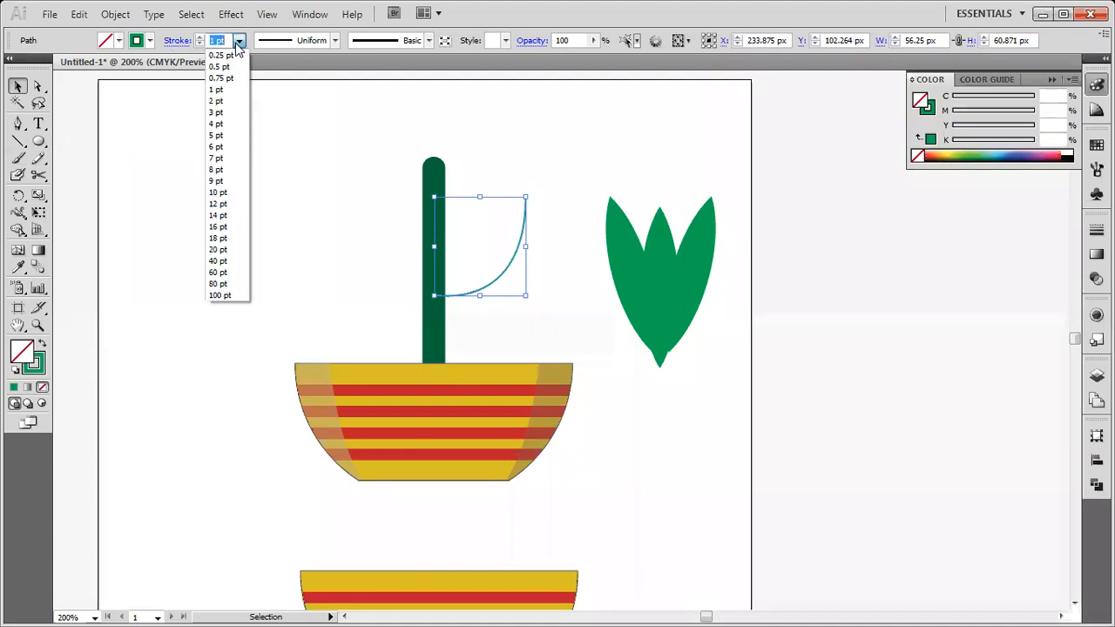
left_click(236, 193)
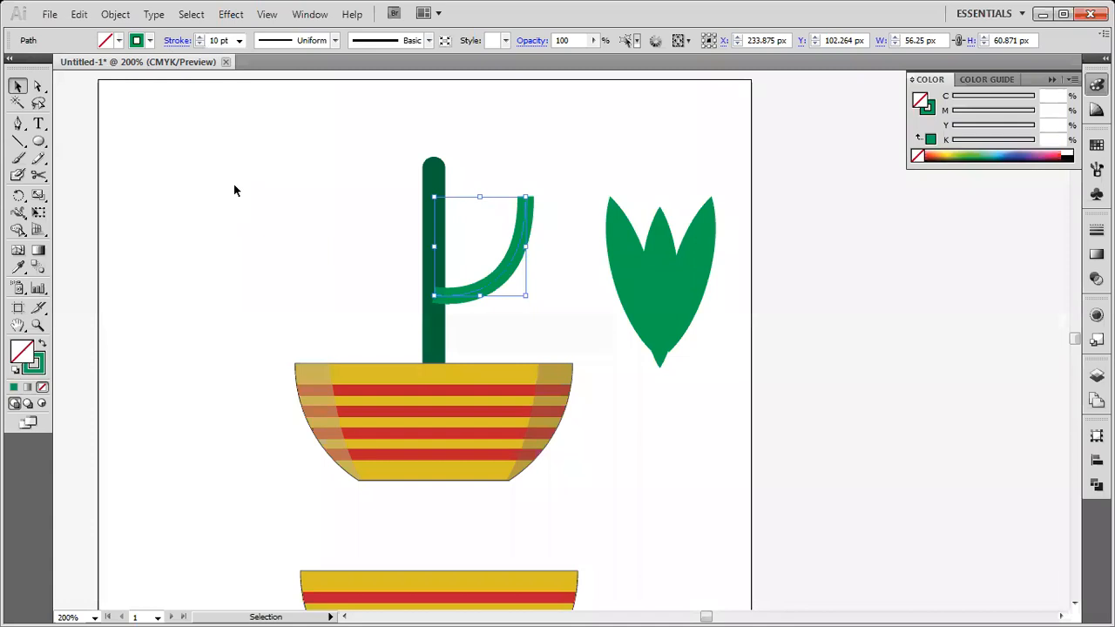
left_click(177, 40)
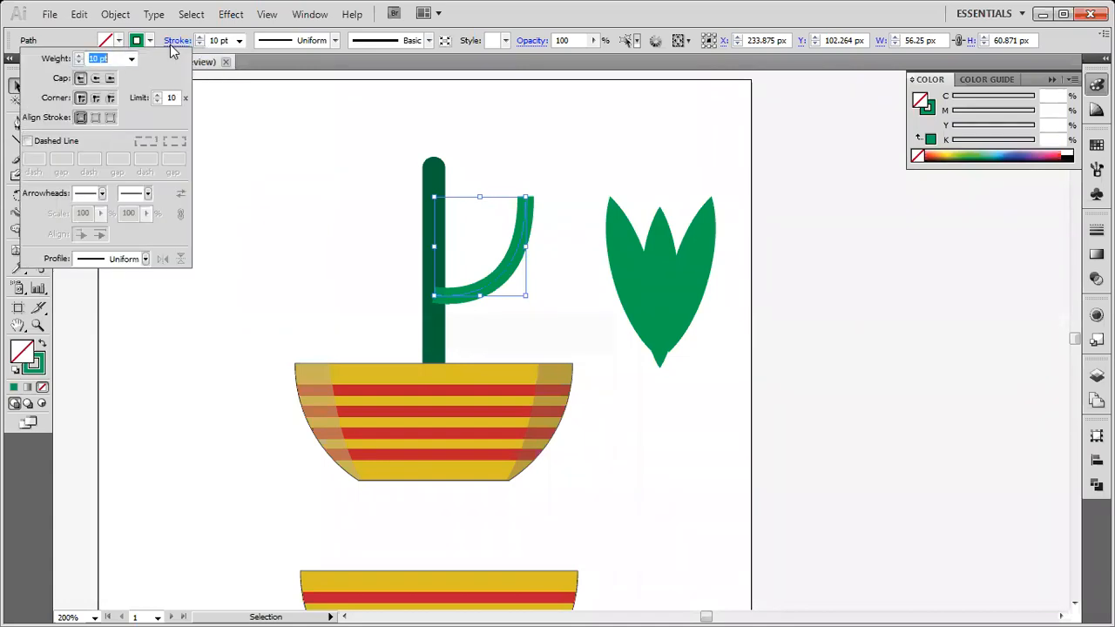
left_click(95, 80)
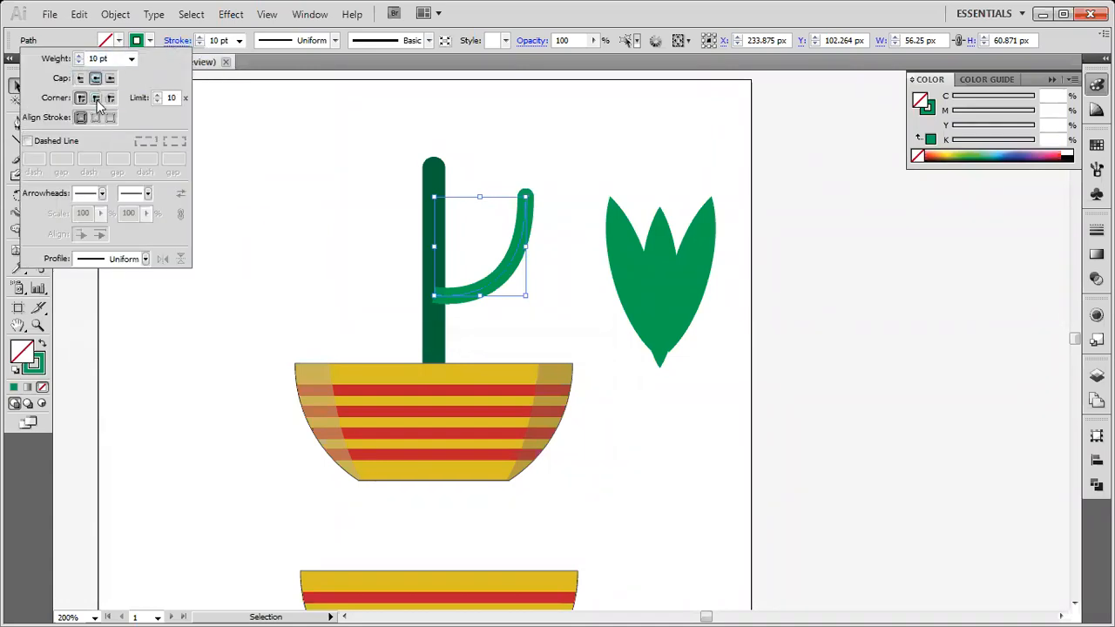
left_click(96, 98)
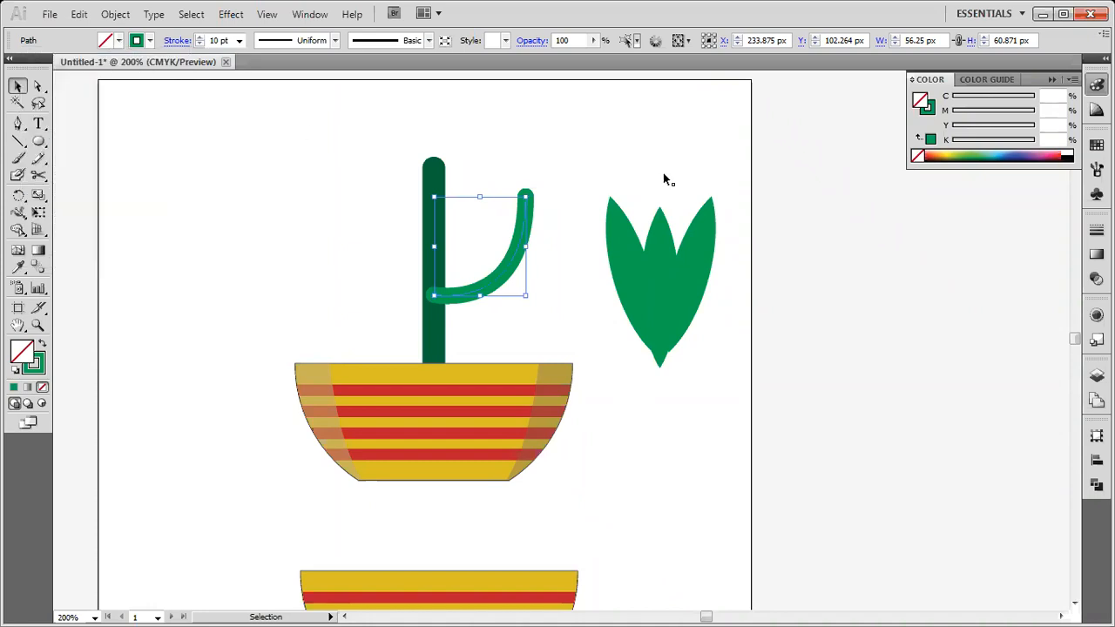
left_click(589, 251)
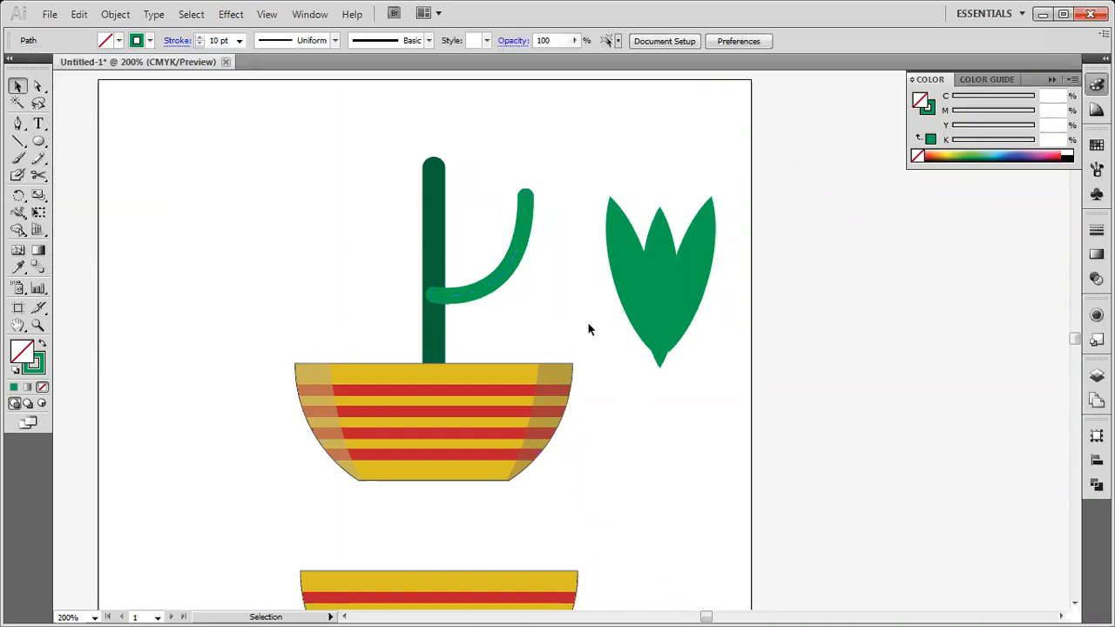
- Send the curved green branch to the back so its inner end sits behind the stem
left_click(492, 275)
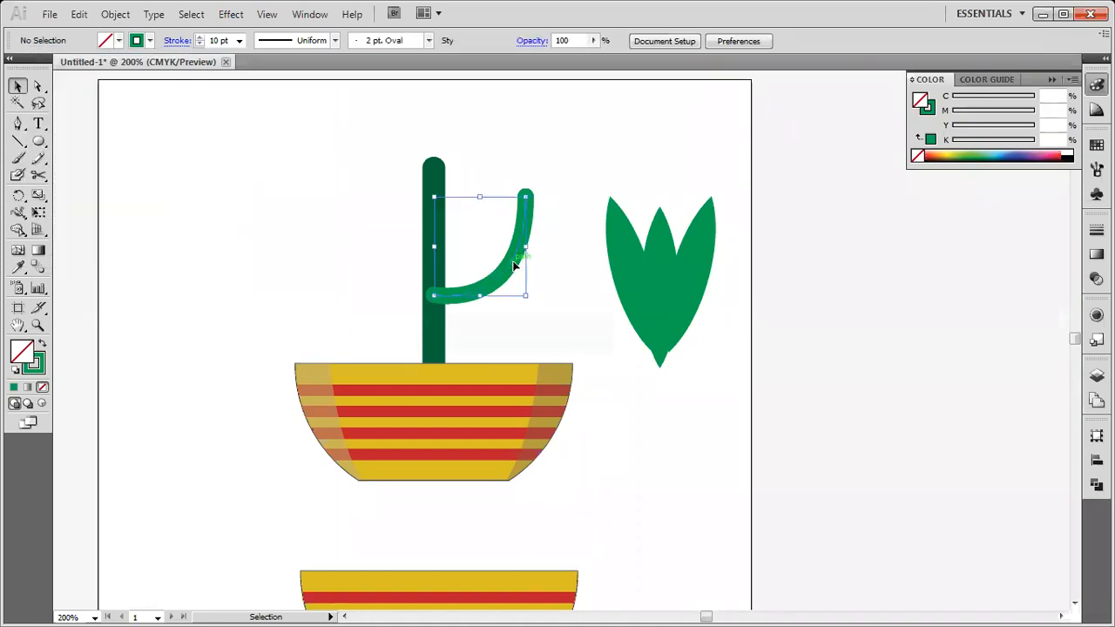
right_click(527, 214)
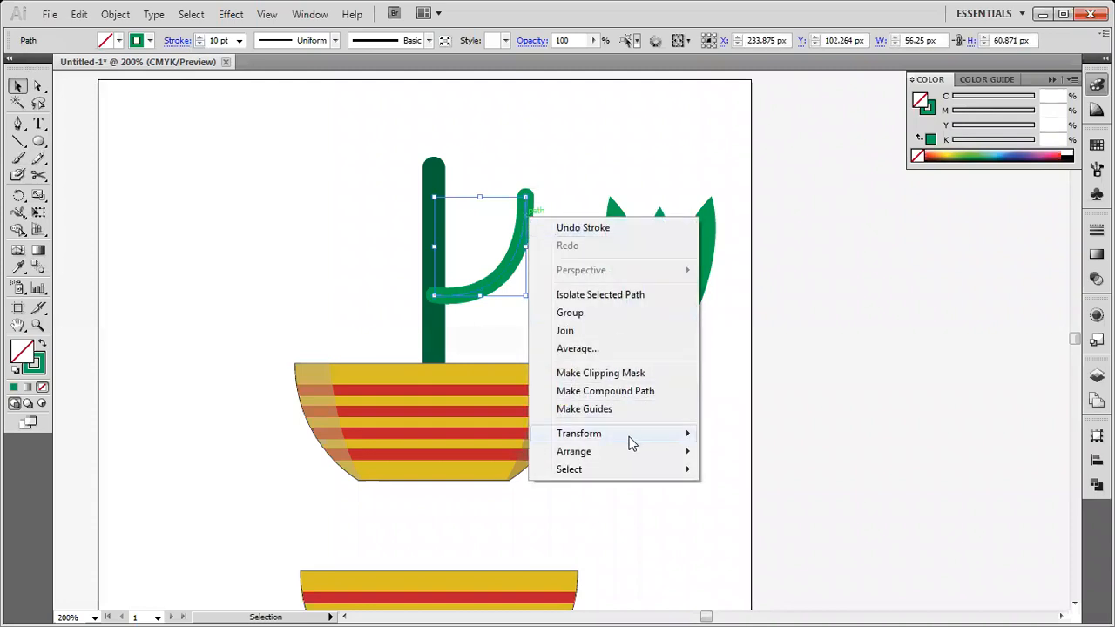
mouse_move(632, 443)
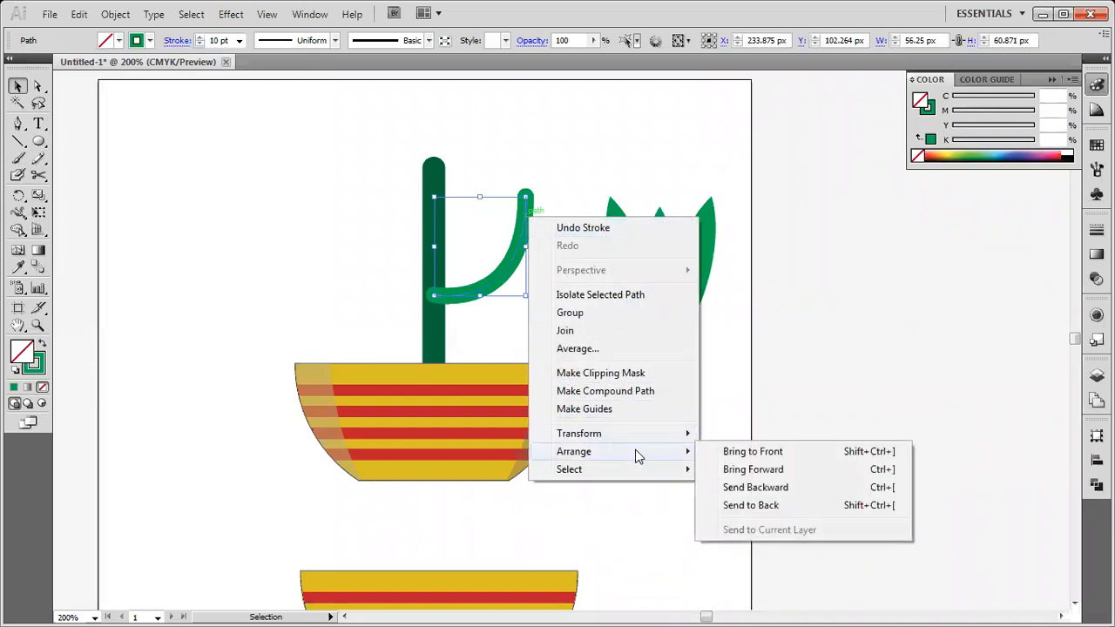
left_click(747, 507)
left_click(588, 130)
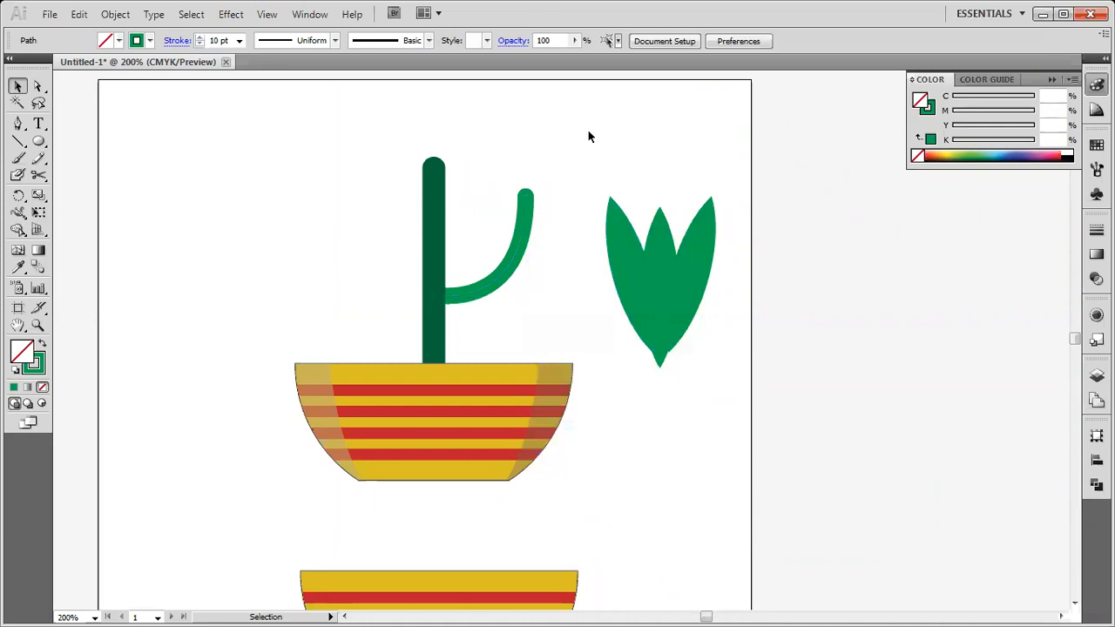
left_click(517, 248)
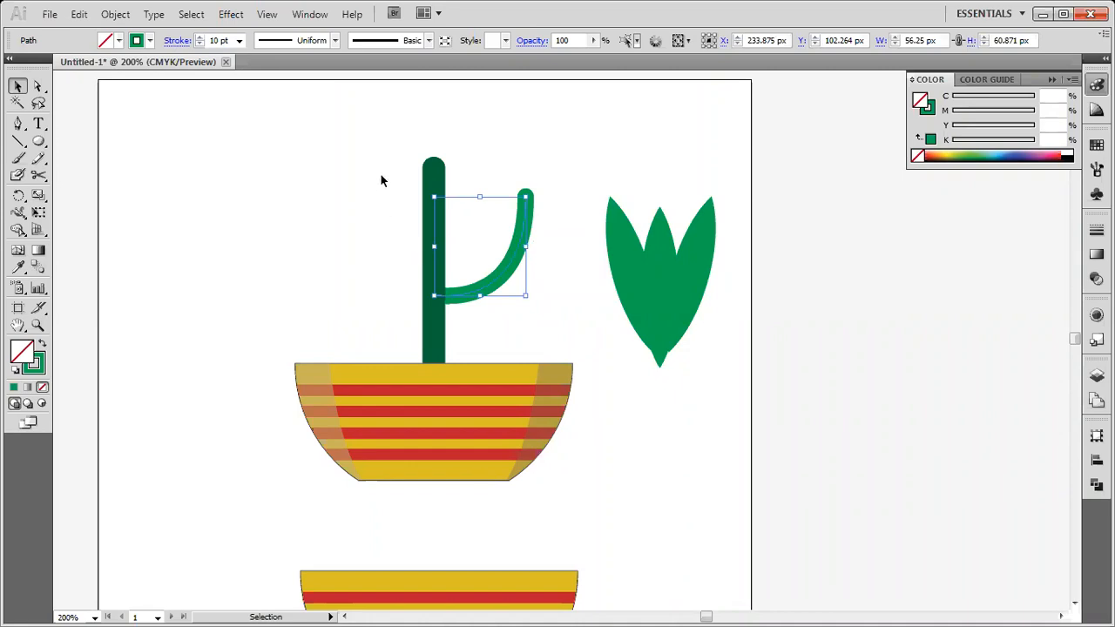
left_click(549, 194)
- Shrink the three-leaf group to about 21 px wide and place it on the curved branch's upper tip
left_click(647, 294)
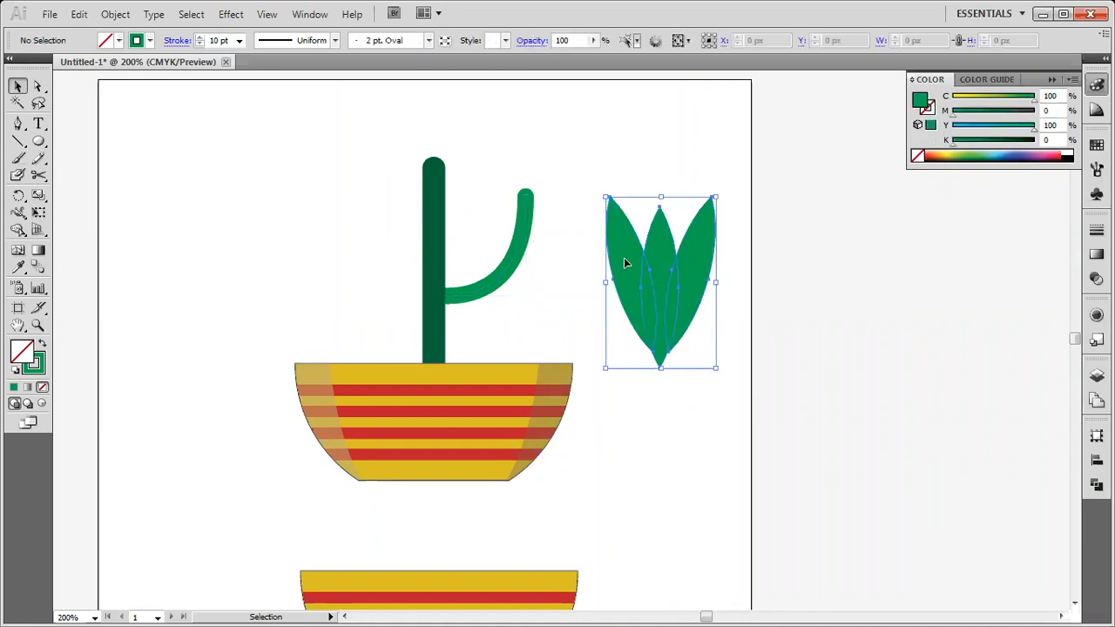
left_click_drag(606, 199, 525, 164)
left_click(833, 331)
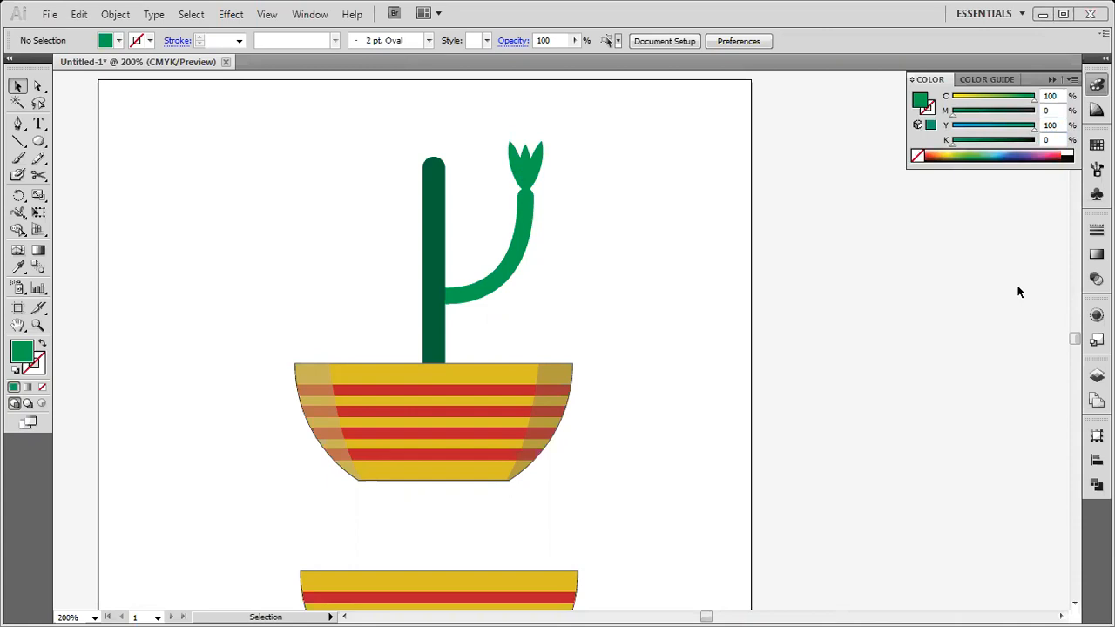
- Recolor the three-leaf group at the branch tip to a brighter green, 1EDB09
left_click(533, 170)
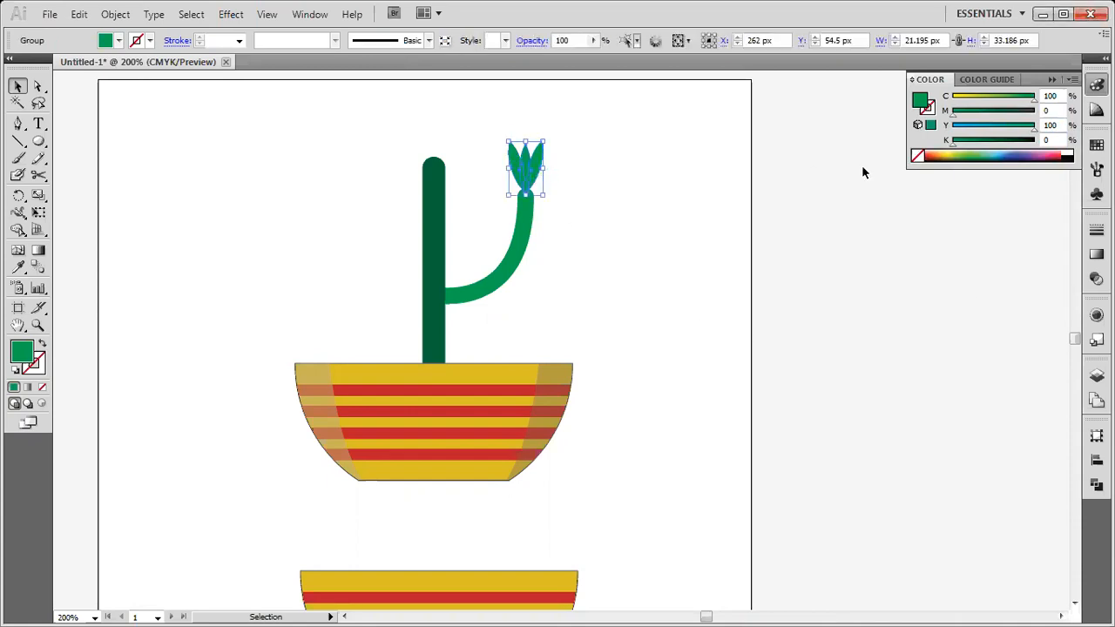
double_click(922, 102)
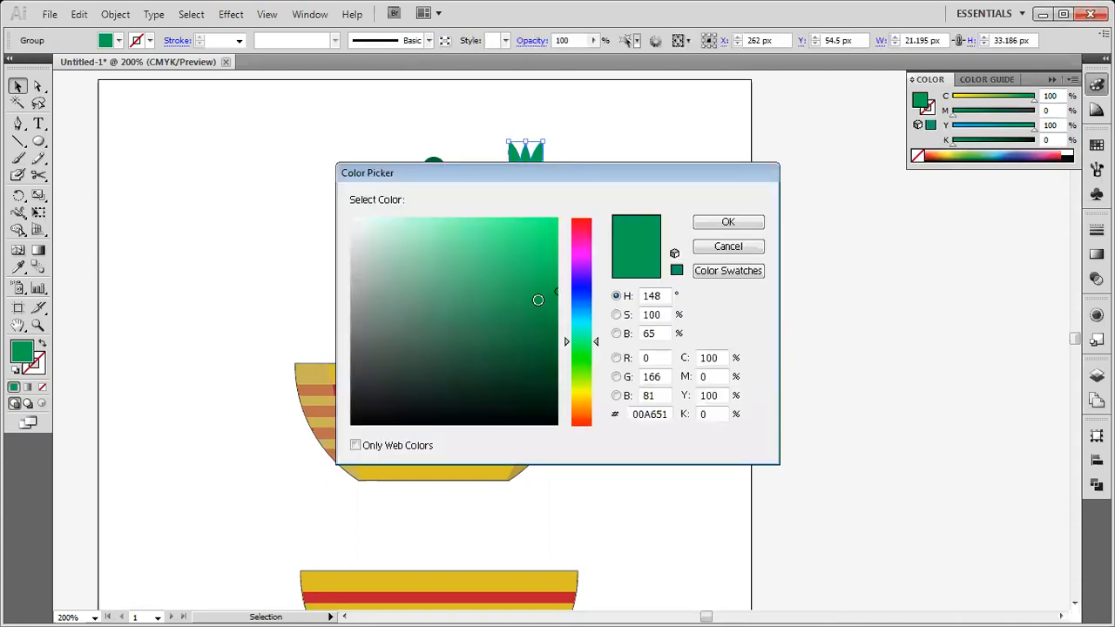
left_click_drag(594, 346, 594, 360)
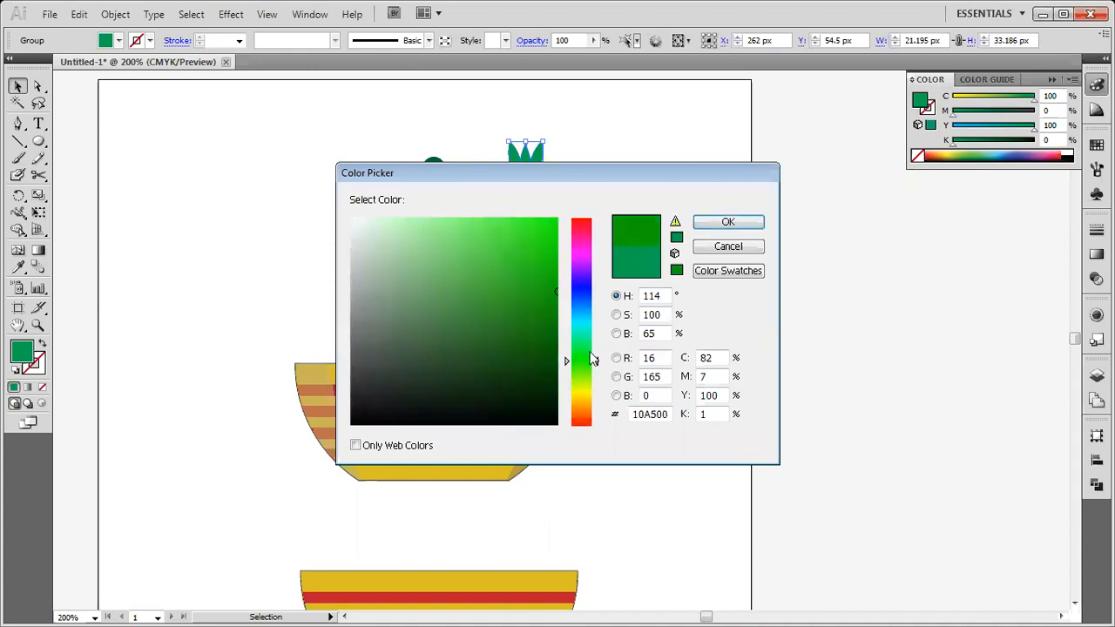
left_click_drag(550, 260, 558, 247)
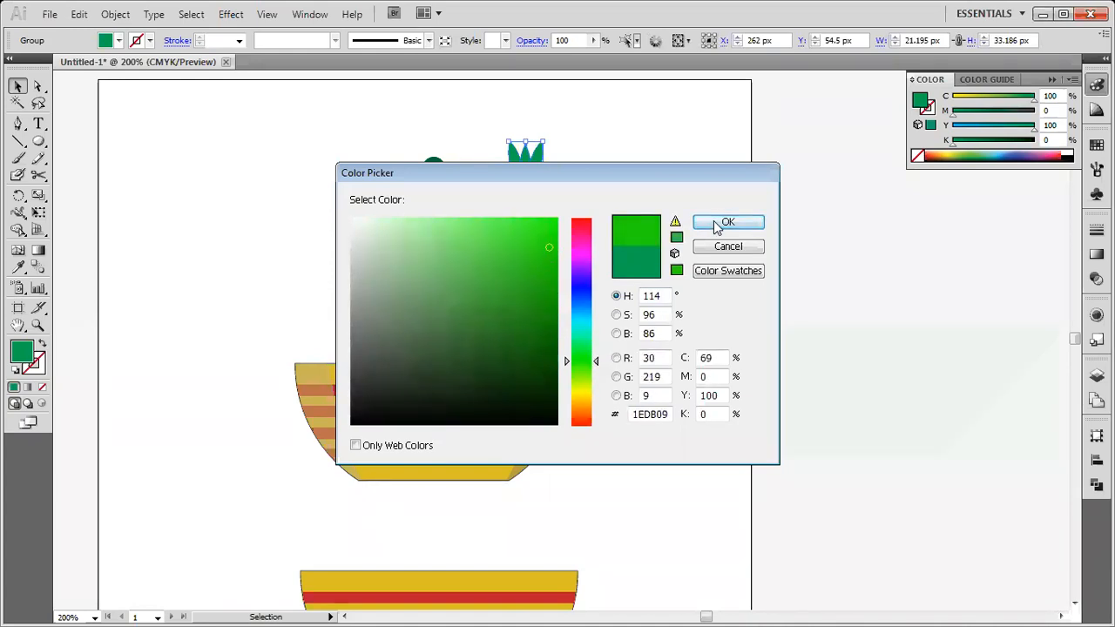
left_click(724, 223)
left_click(852, 320)
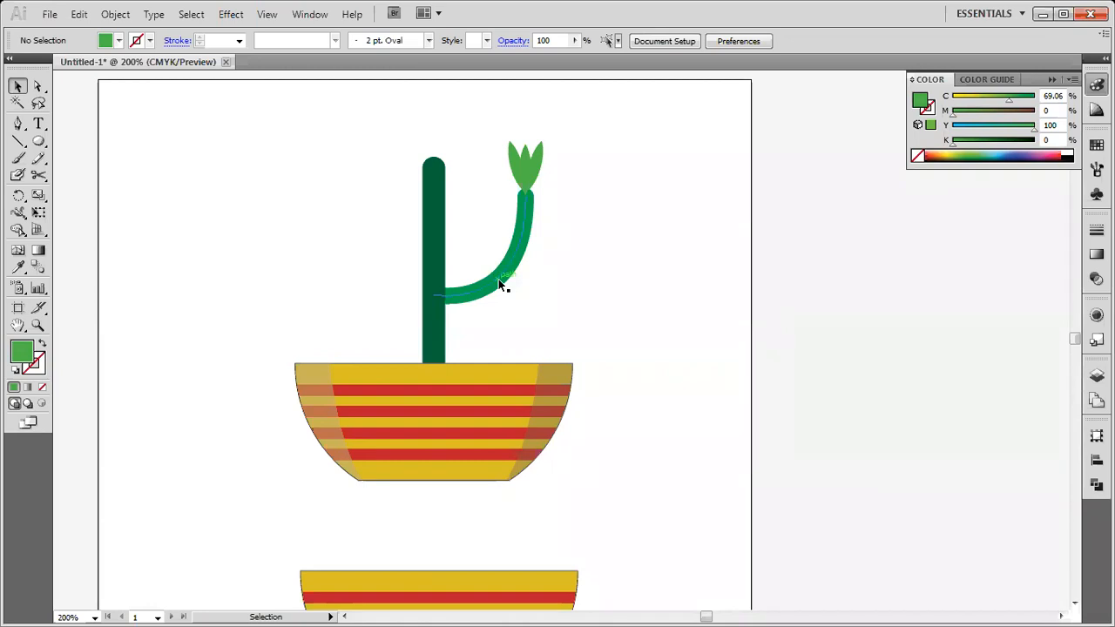
- Draw a smaller curved path with the Pen tool from the stem's middle out to the left, ending at about X 166 px, Y 75.5 px
left_click(18, 124)
left_click(434, 390)
left_click(433, 244)
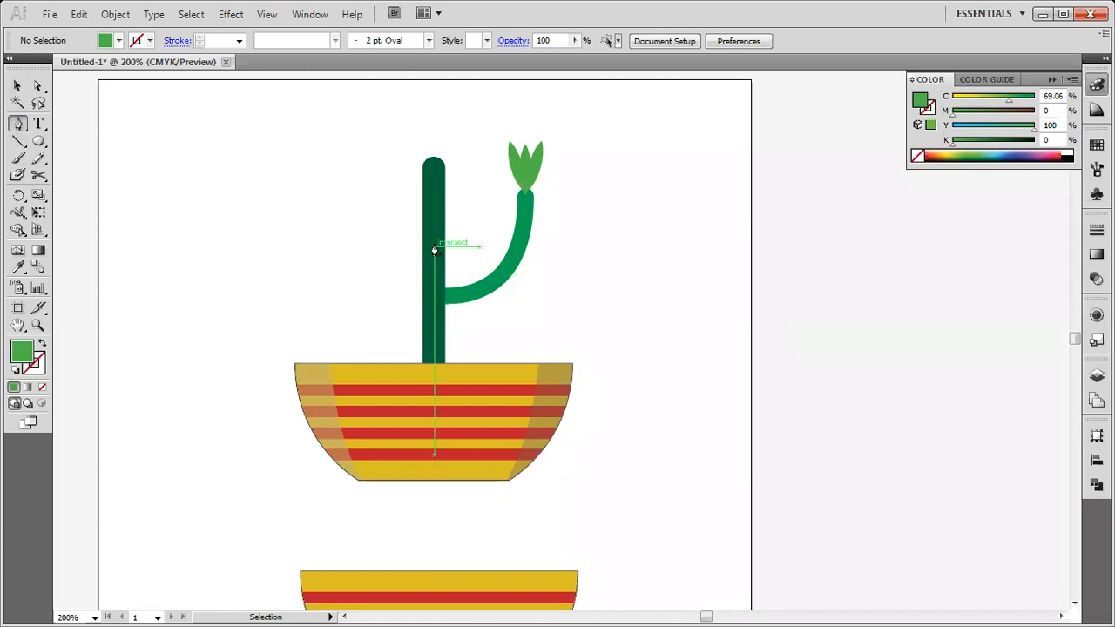
left_click_drag(433, 263, 362, 130)
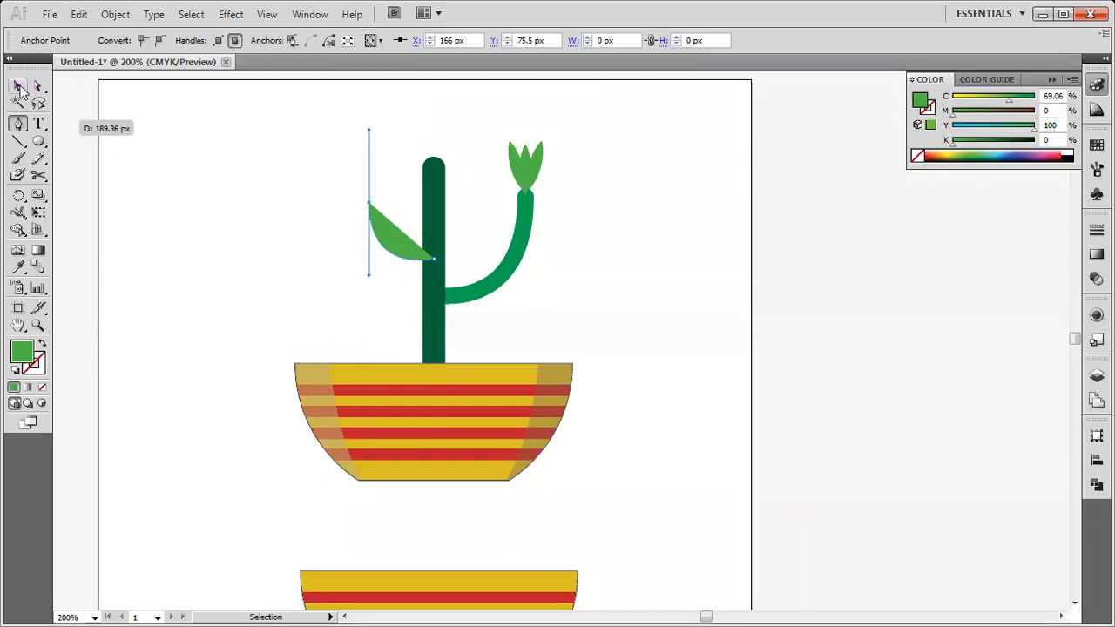
left_click(17, 85)
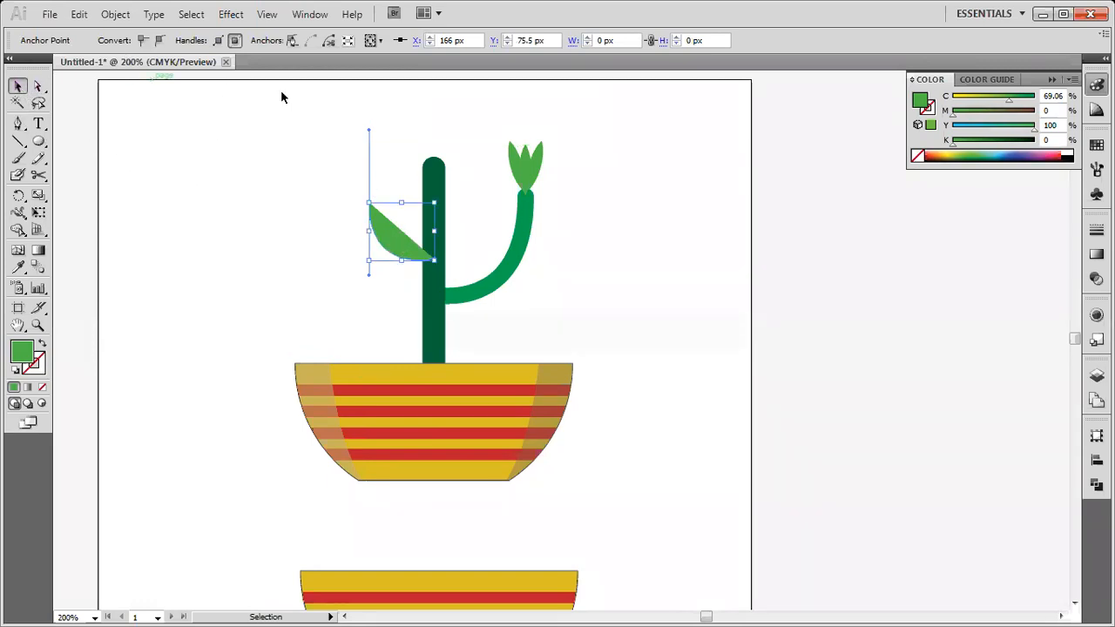
- Remove the fill from the new curved path left of the stem and give it a green stroke
double_click(388, 246)
left_click(119, 42)
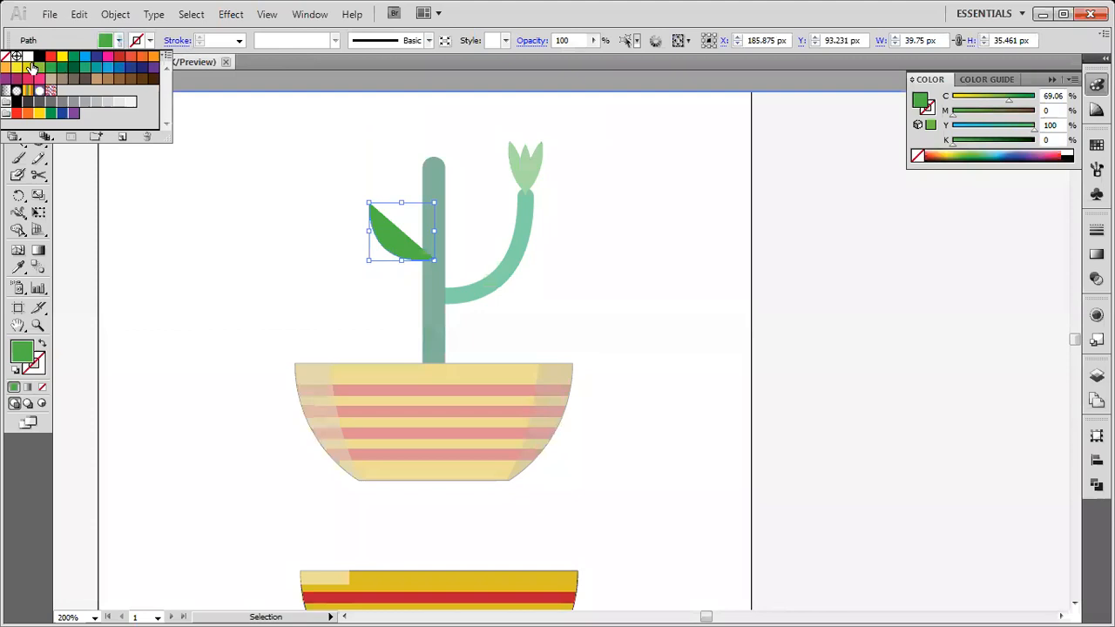
left_click(6, 56)
left_click(148, 41)
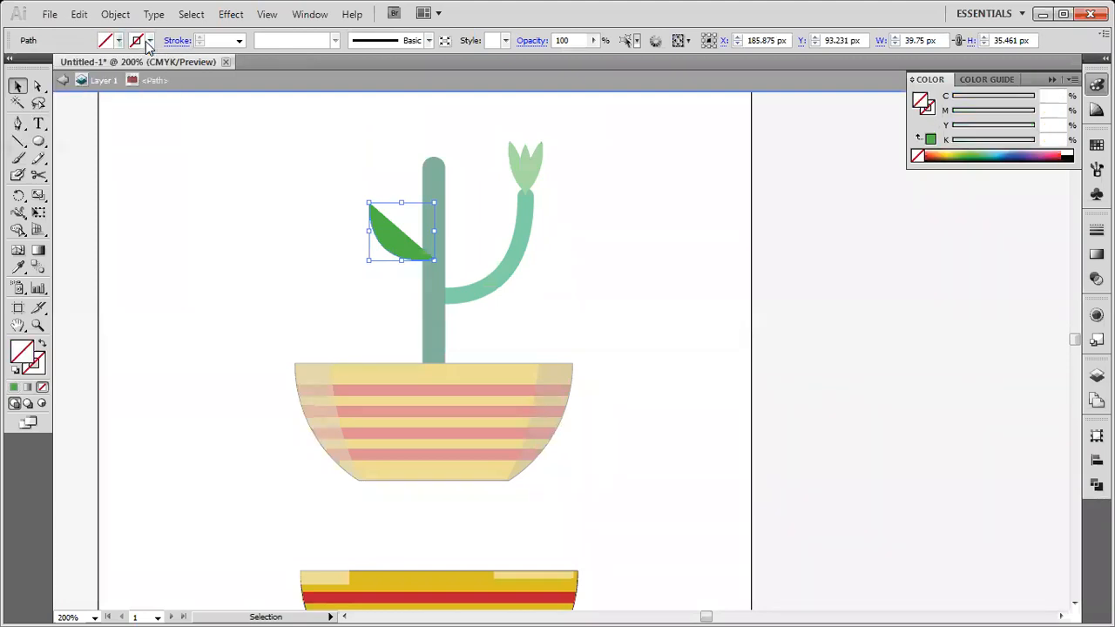
left_click(148, 41)
left_click(76, 57)
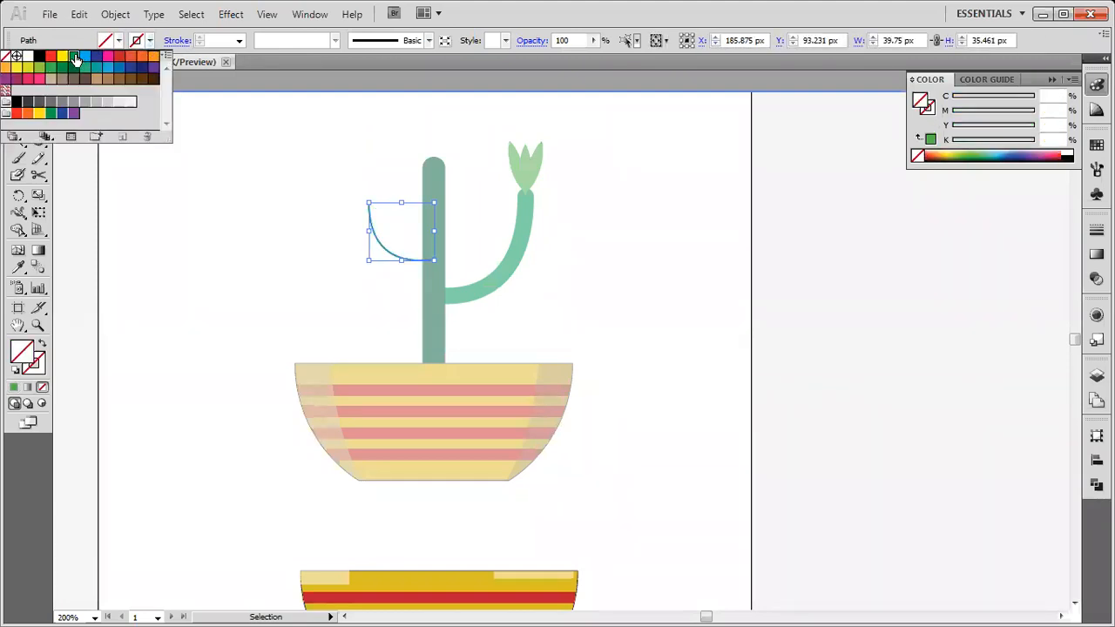
left_click(610, 244)
double_click(822, 251)
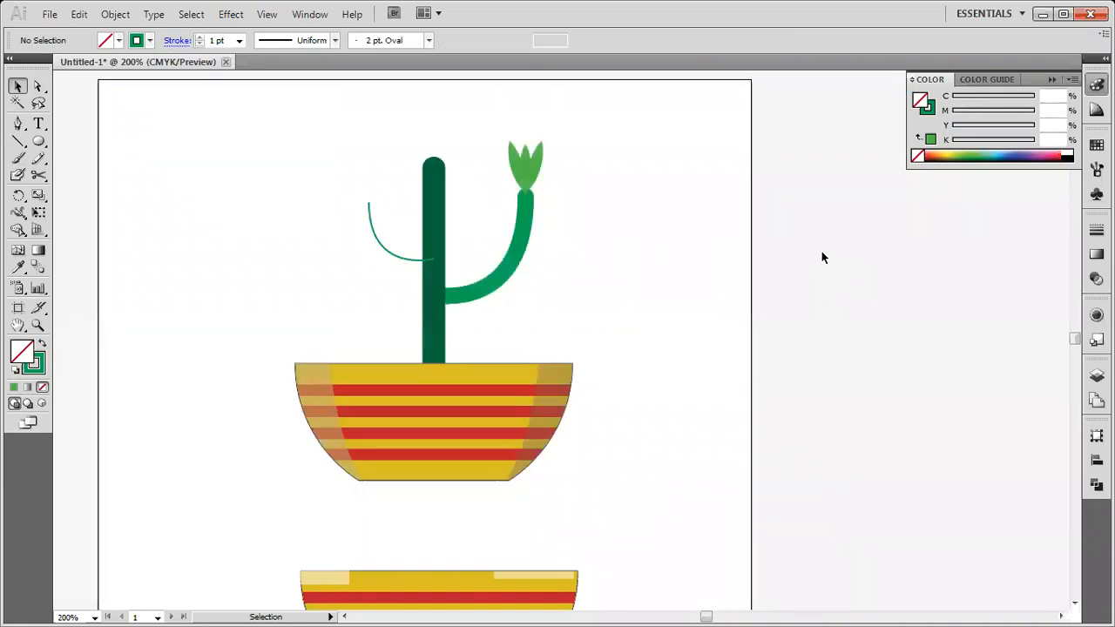
- Set the curved path left of the stem to an 8 pt stroke with round caps
left_click(402, 258)
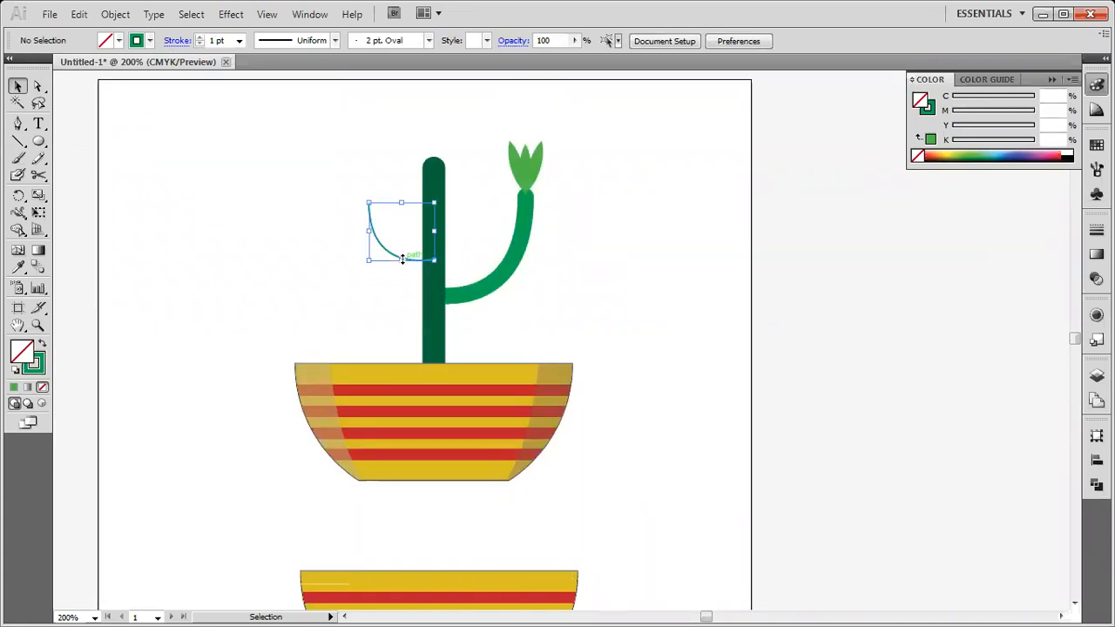
left_click(238, 40)
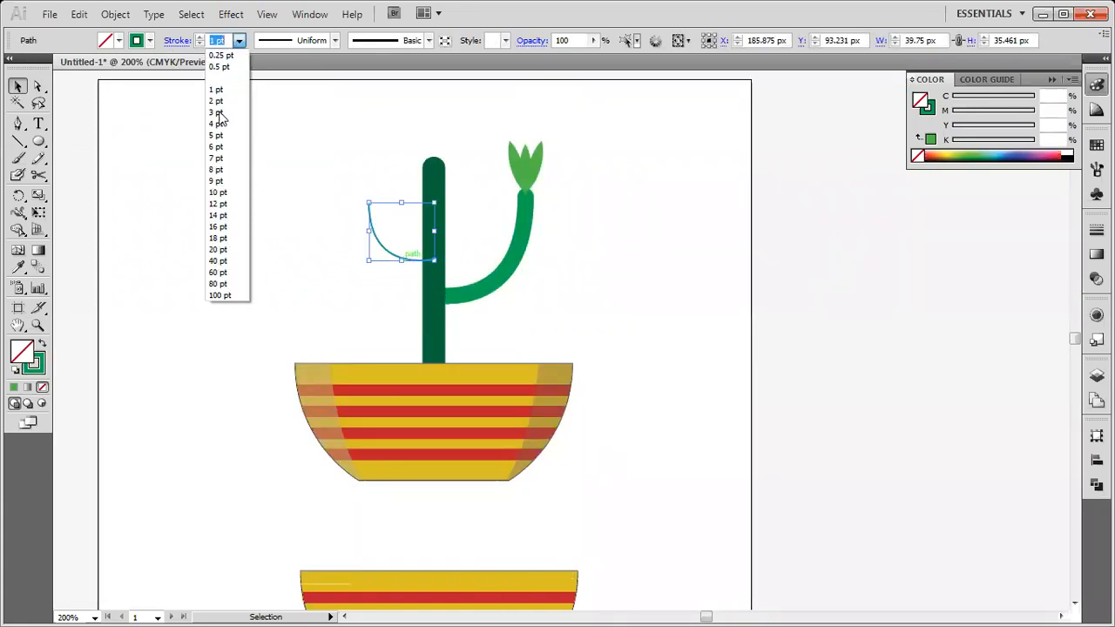
left_click(213, 169)
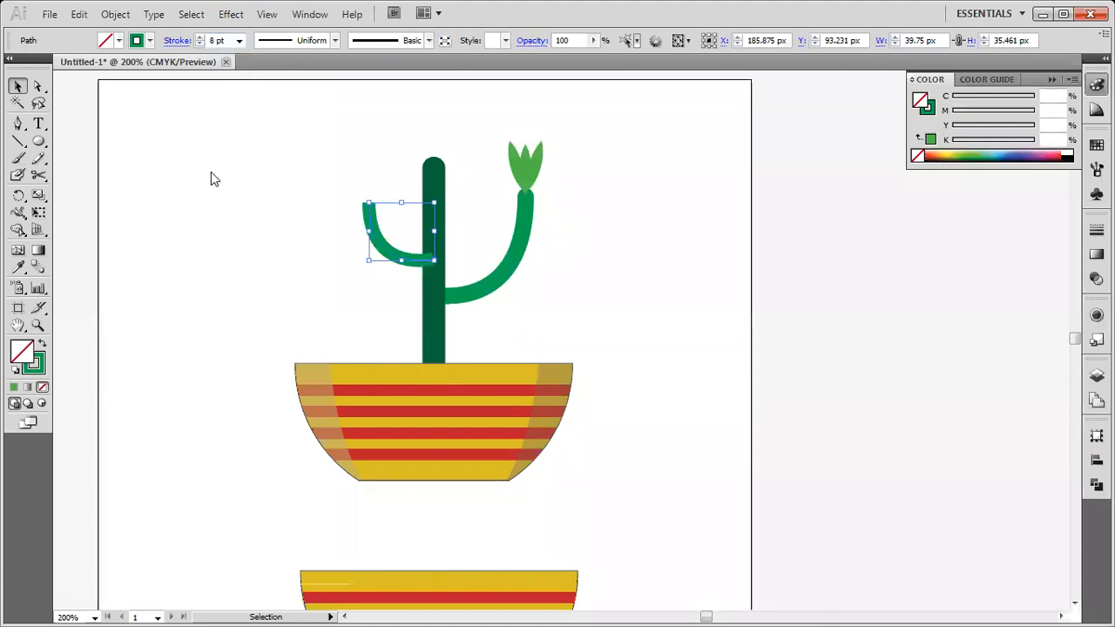
left_click(178, 40)
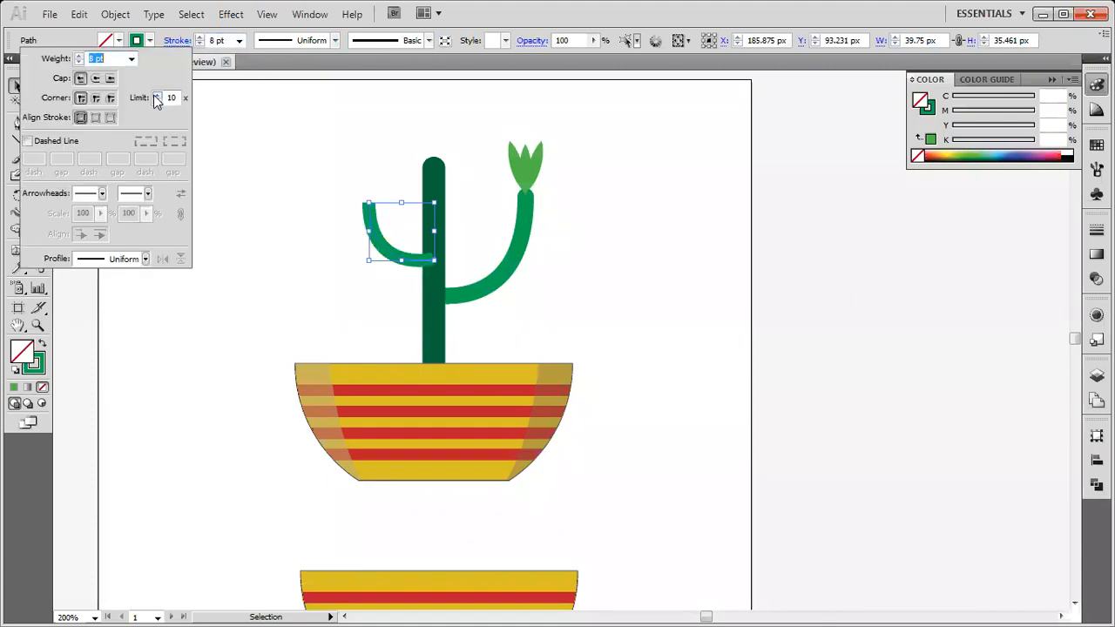
left_click(95, 78)
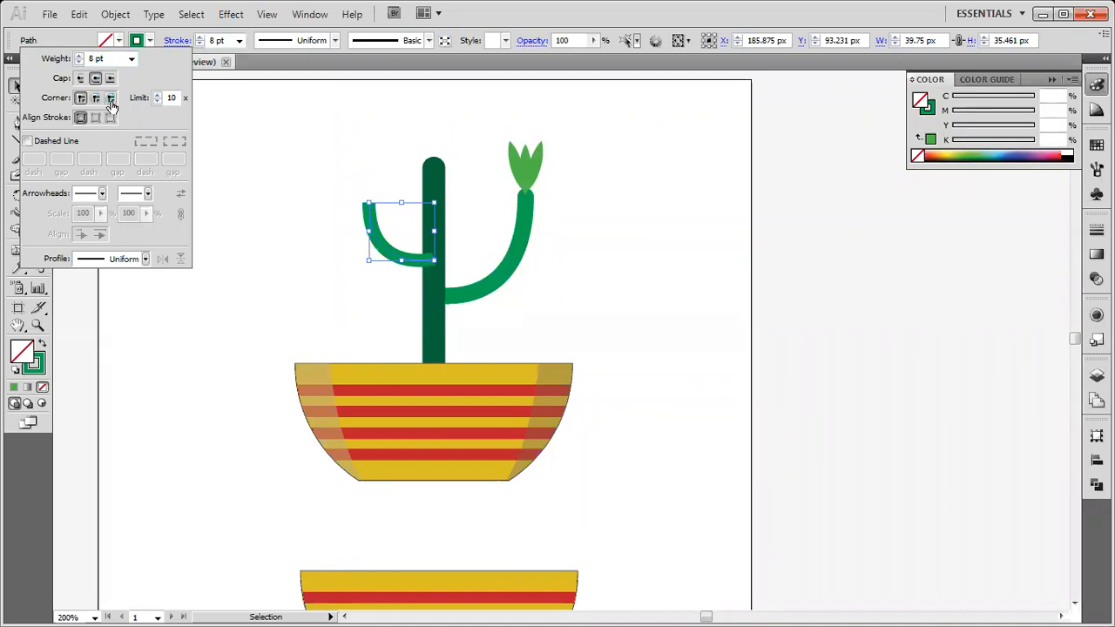
left_click(97, 103)
key("Escape")
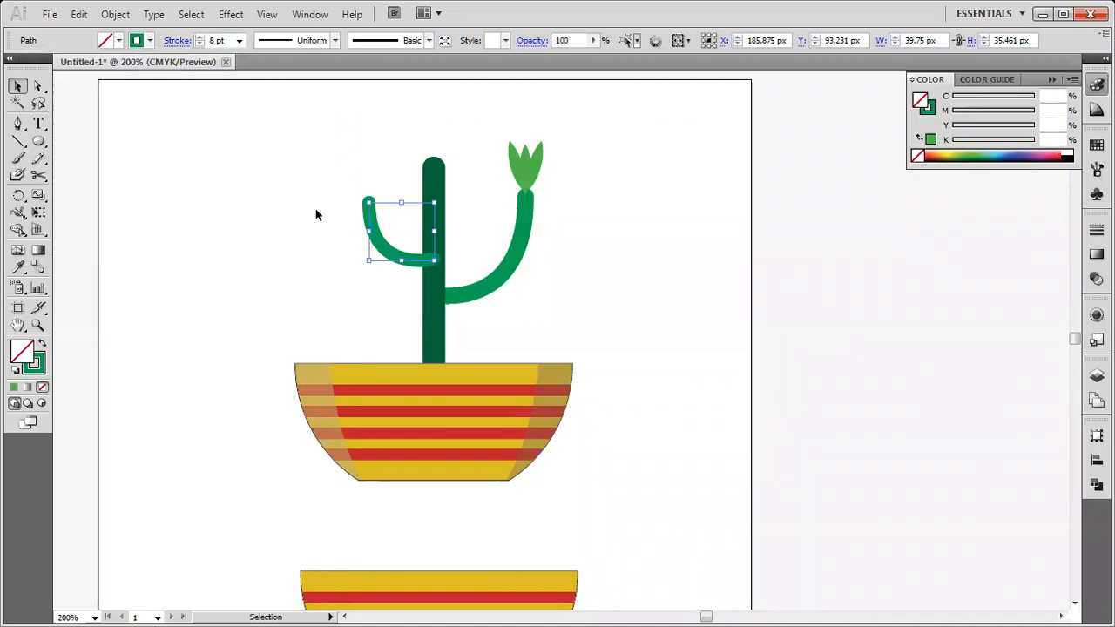
- Send the left curved branch to the back, behind the dark green stem
right_click(380, 226)
mouse_move(525, 465)
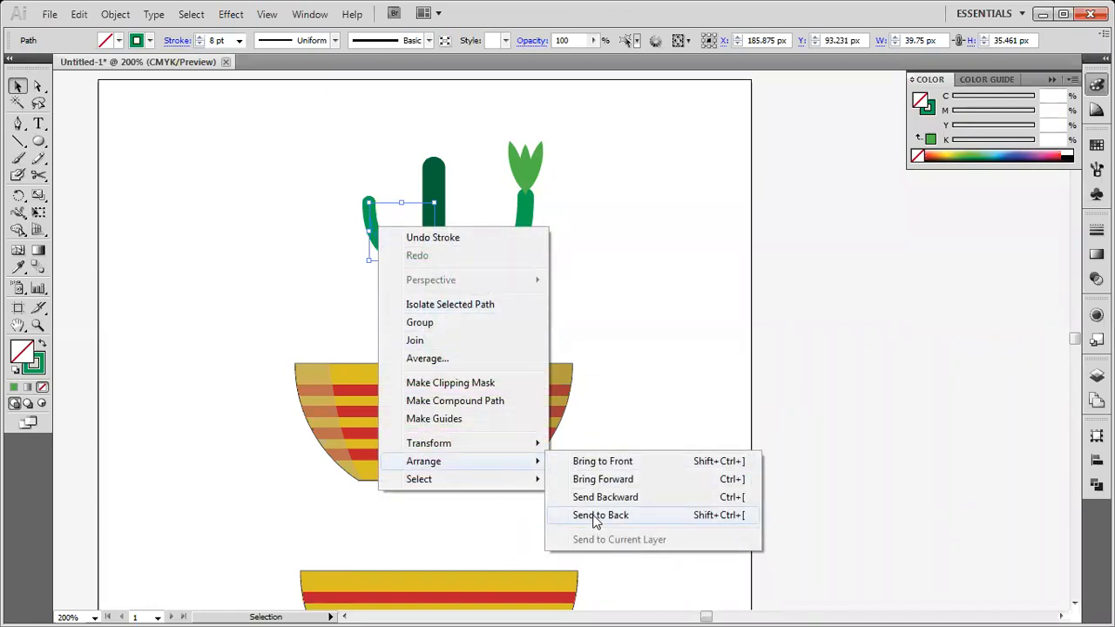
left_click(596, 516)
left_click(626, 174)
- Copy the three-leaf group onto the left branch's tip and rotate it to lean outward, at about X 157.3 px, Y 59.2 px
left_click(528, 176)
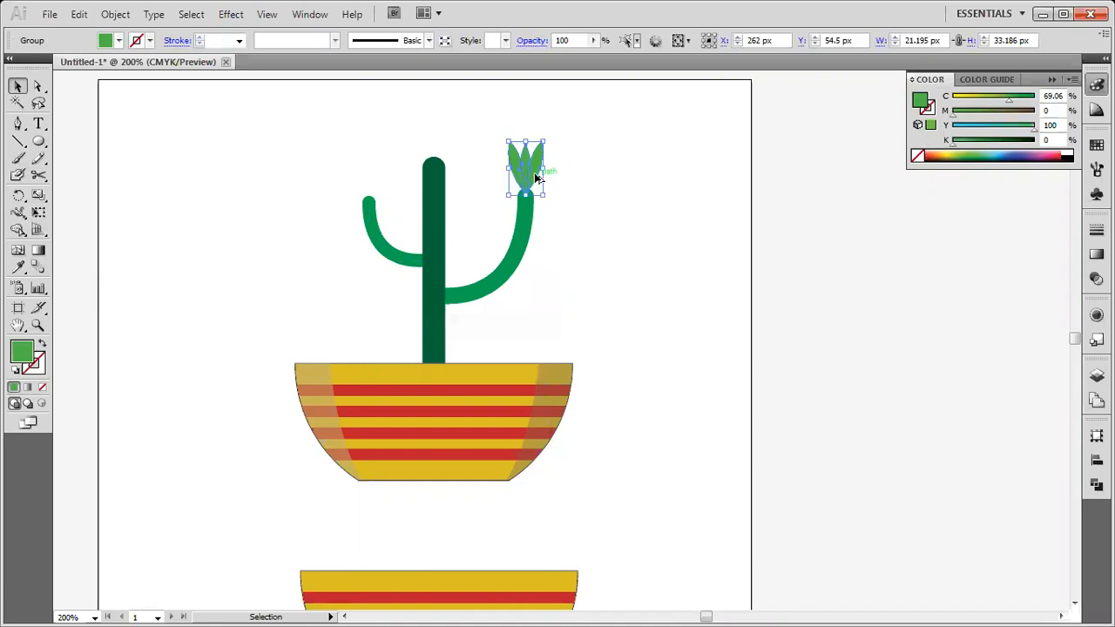
left_click_drag(536, 177, 371, 175)
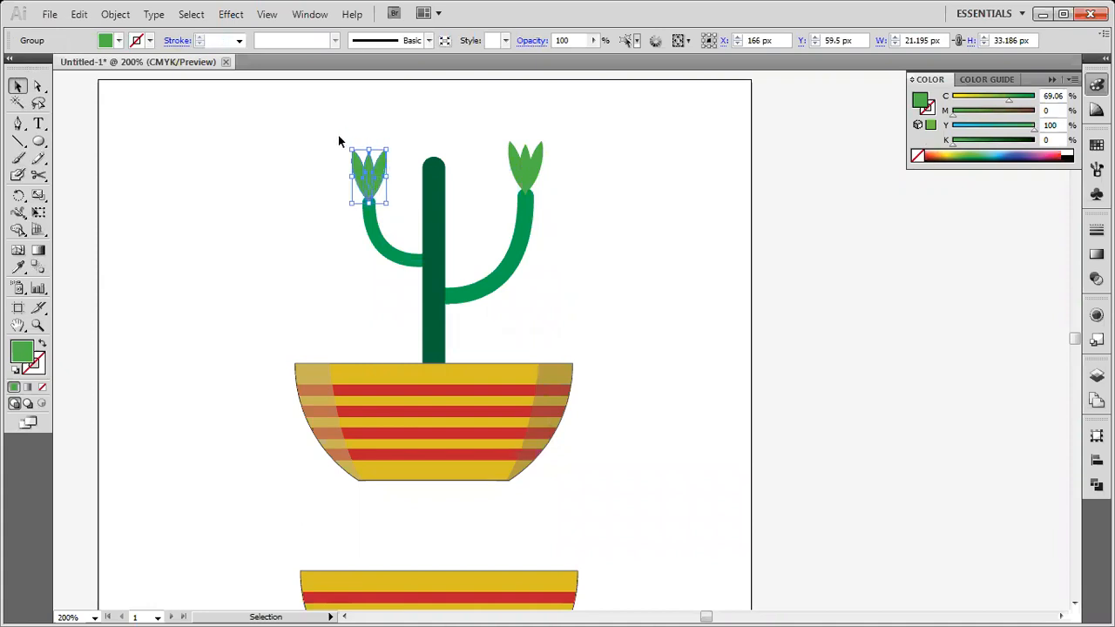
left_click_drag(391, 142, 365, 178)
key("Down")
key("Right")
key("Down")
key("Down")
key("Left")
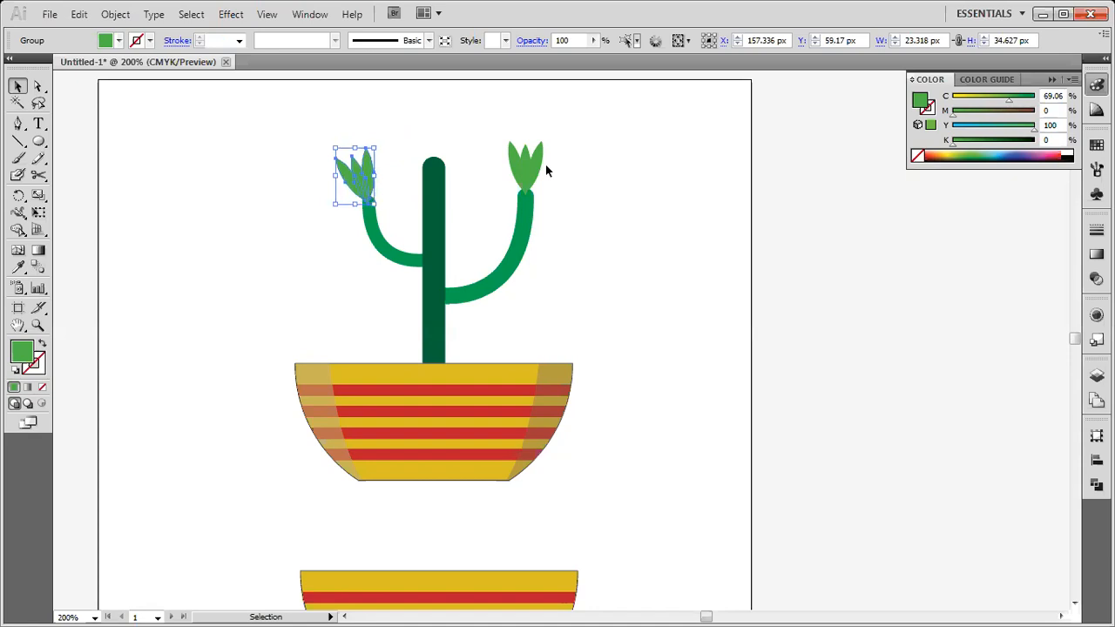
left_click(893, 289)
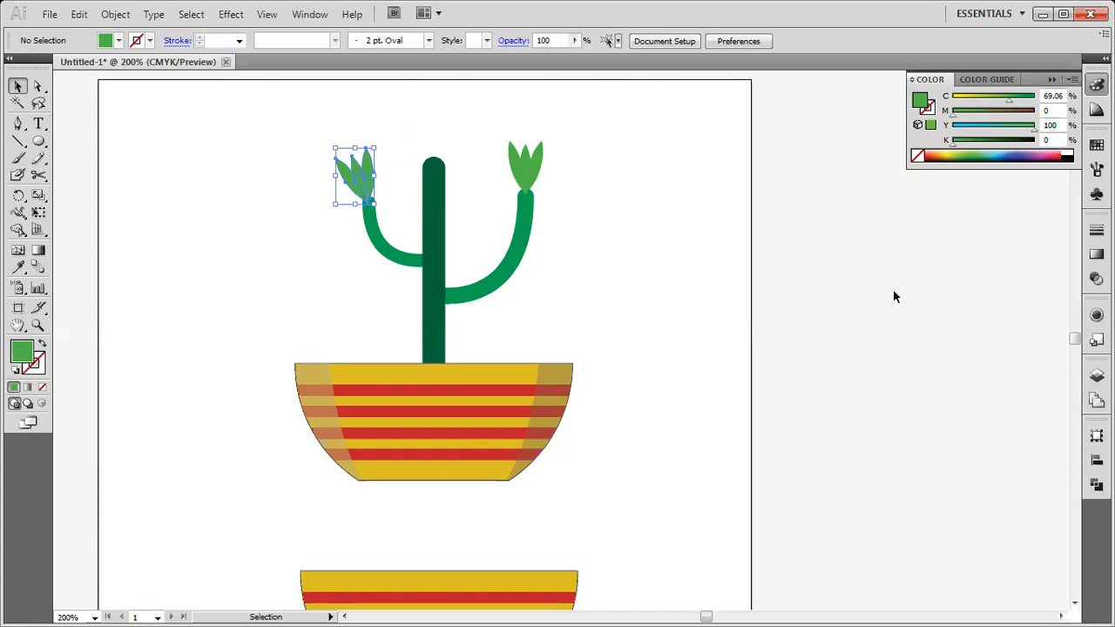
- Send the three-leaf groups on both branch tips to the back, behind the branches
left_click_drag(534, 334, 645, 175)
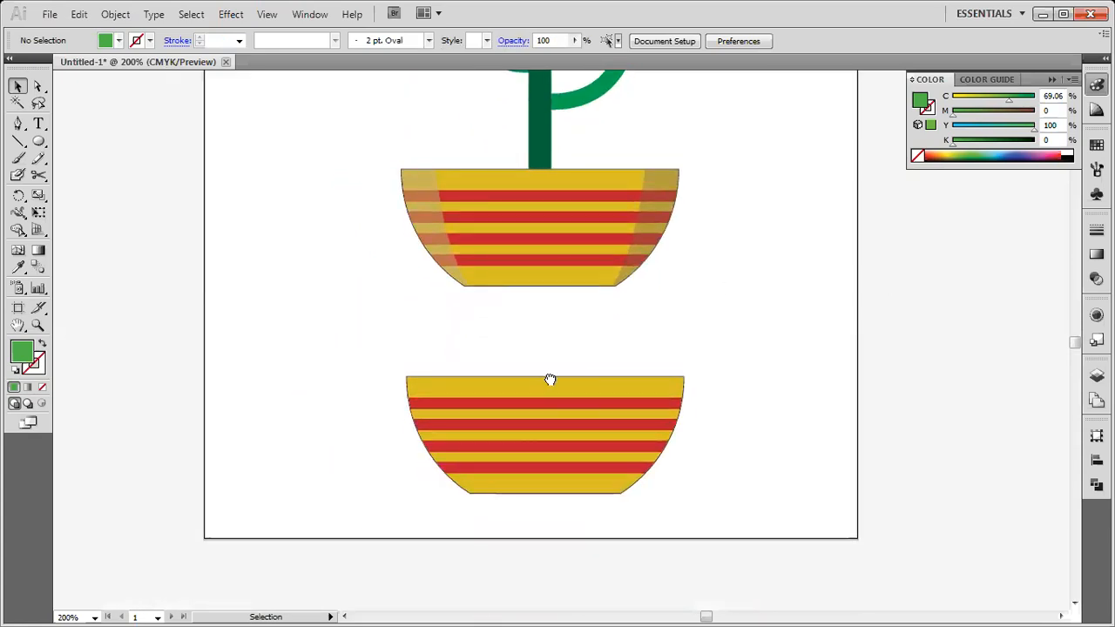
scroll(550, 378, "up", 5)
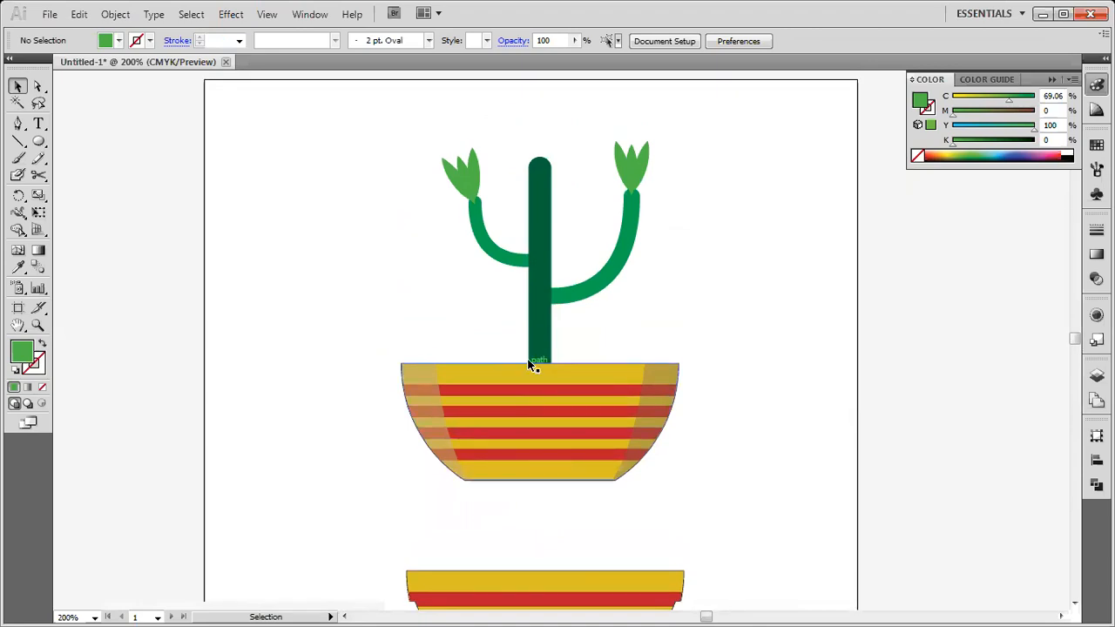
key("ctrl+plus")
left_click_drag(537, 341, 542, 369)
scroll(542, 369, "down", 1)
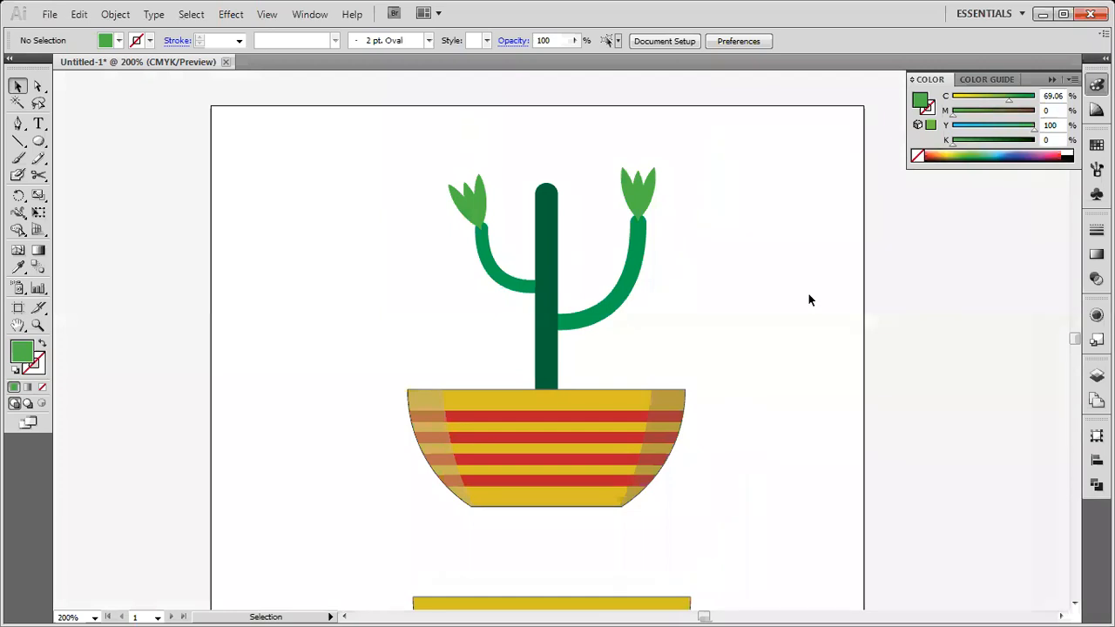
right_click(642, 196)
mouse_move(724, 332)
left_click(863, 387)
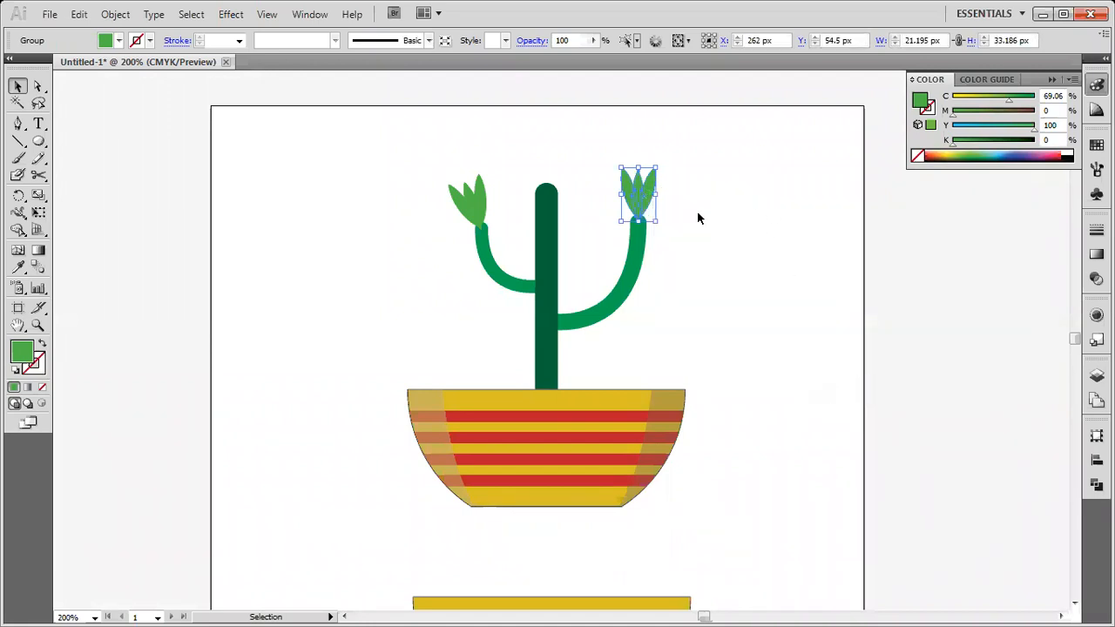
left_click(697, 216)
right_click(456, 195)
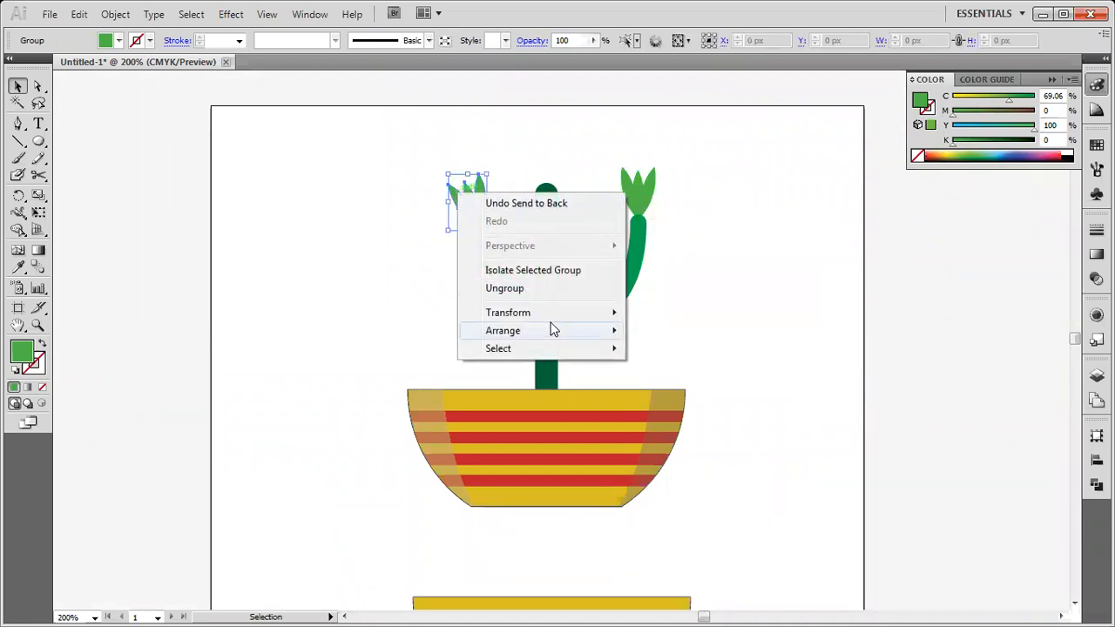
mouse_move(567, 331)
left_click(676, 384)
left_click(930, 280)
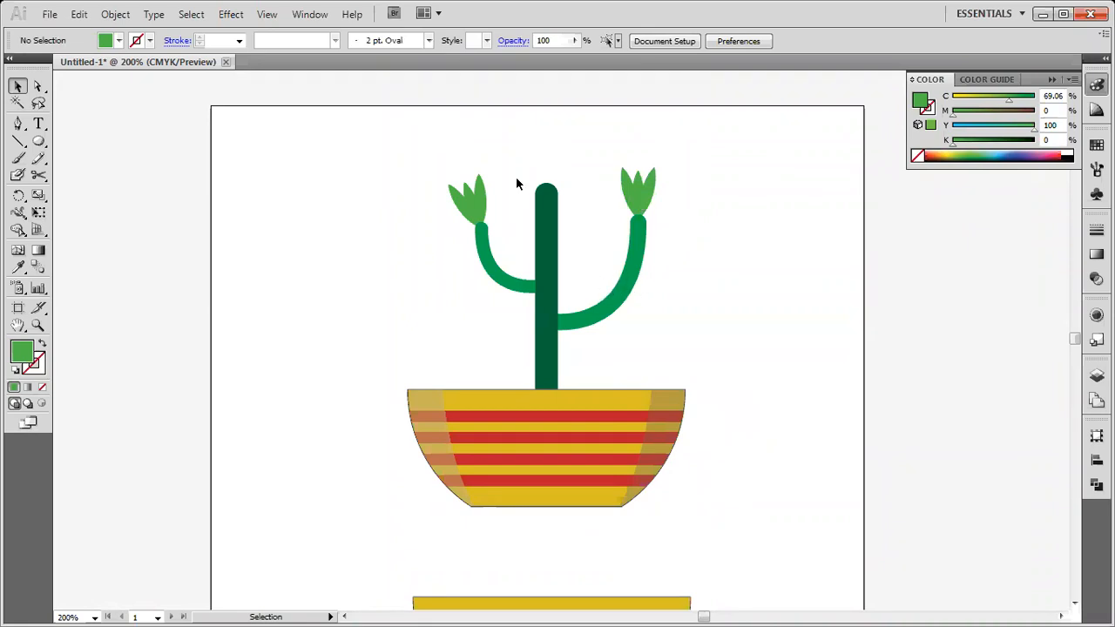
- Copy the right branch's three-leaf group onto the stem's top and shrink it to about 17 by 18 px
left_click(636, 188)
left_click_drag(642, 193, 555, 178)
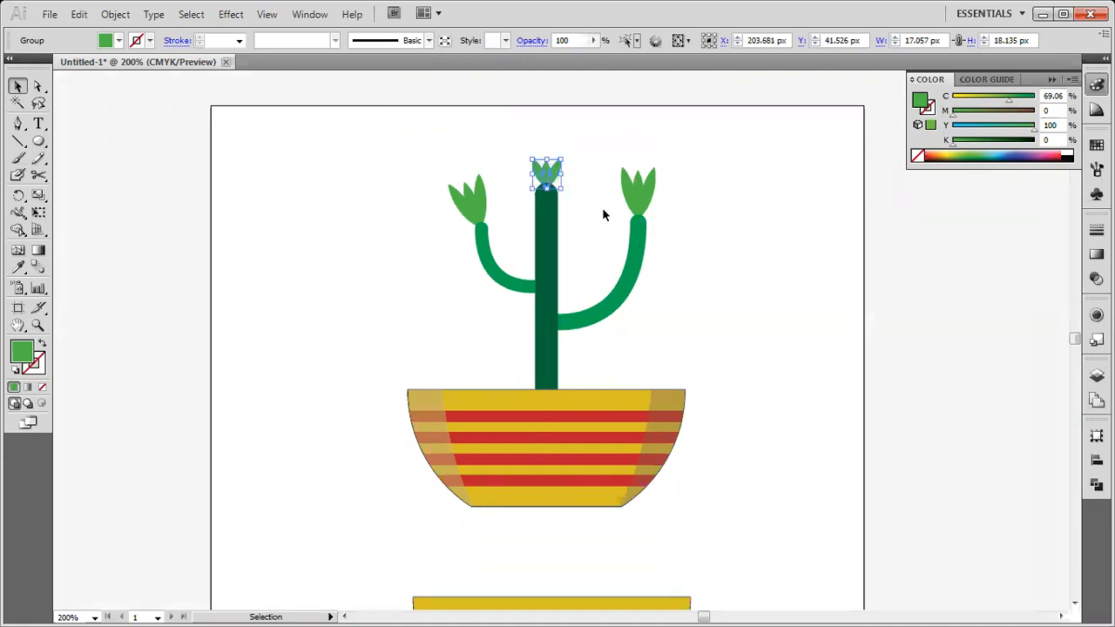
left_click(767, 233)
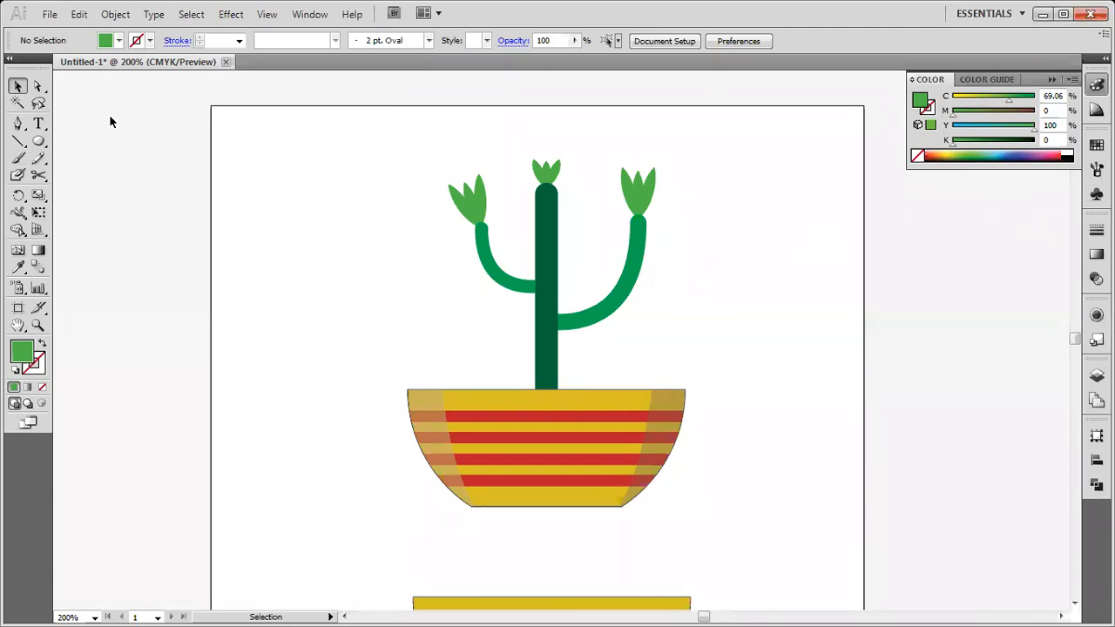
- Draw a small ellipse about 4 px wide and 3.6 px high on the stem's right edge, between the two branches
left_click(39, 141)
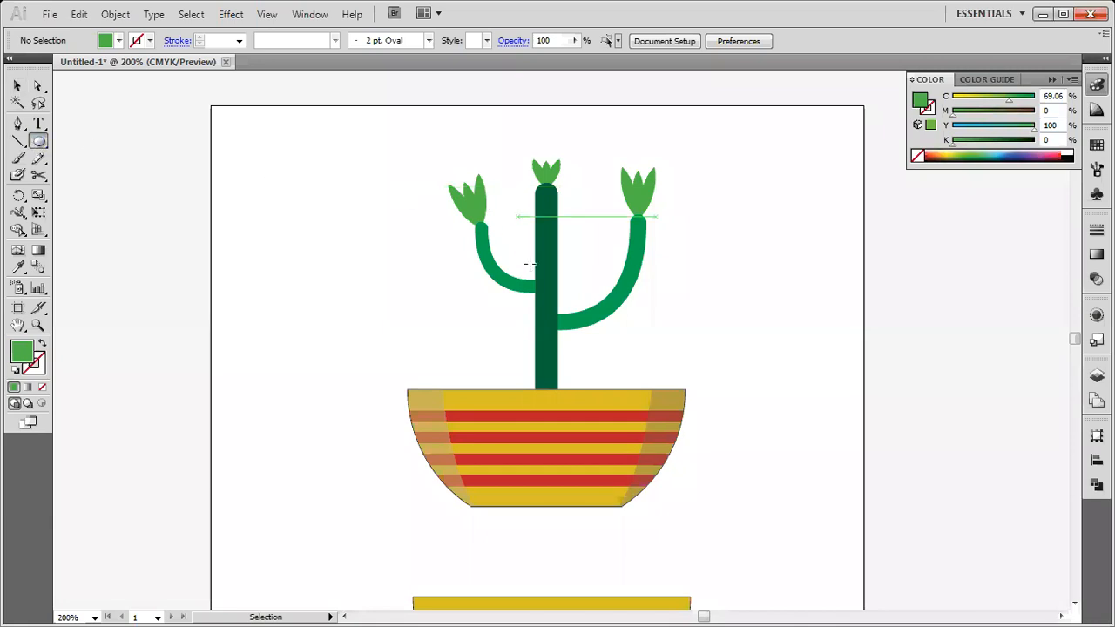
left_click(557, 296)
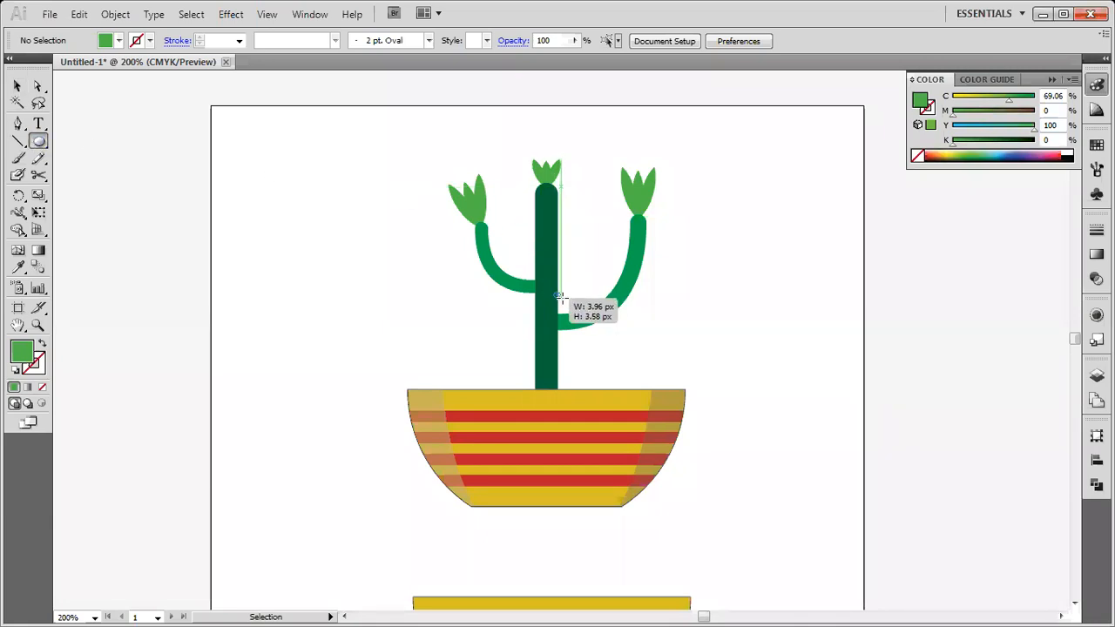
key("v")
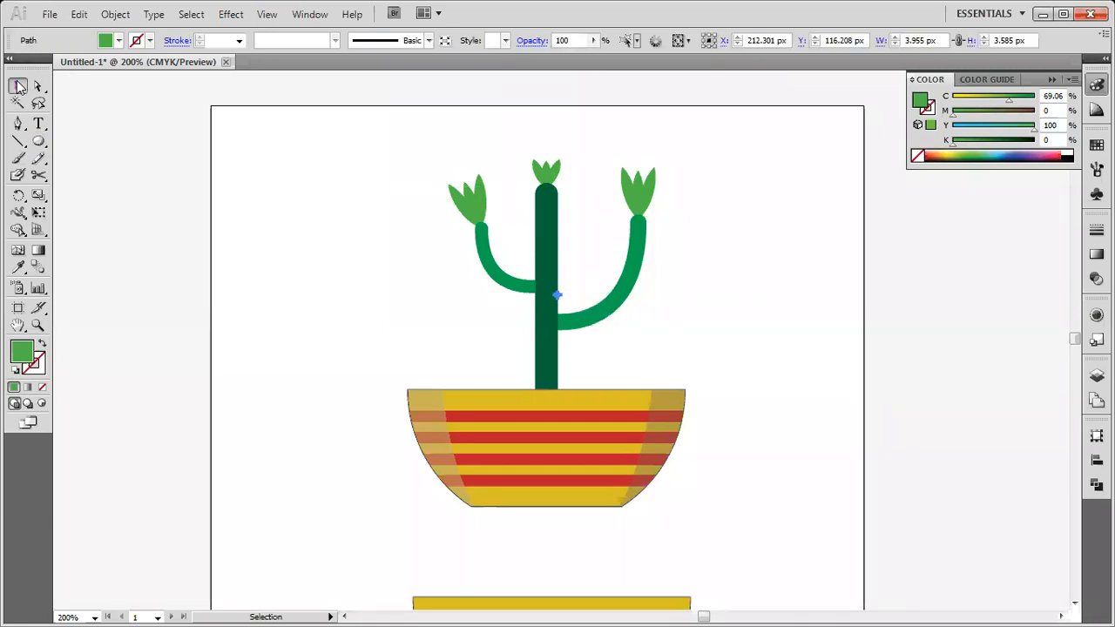
left_click(929, 299)
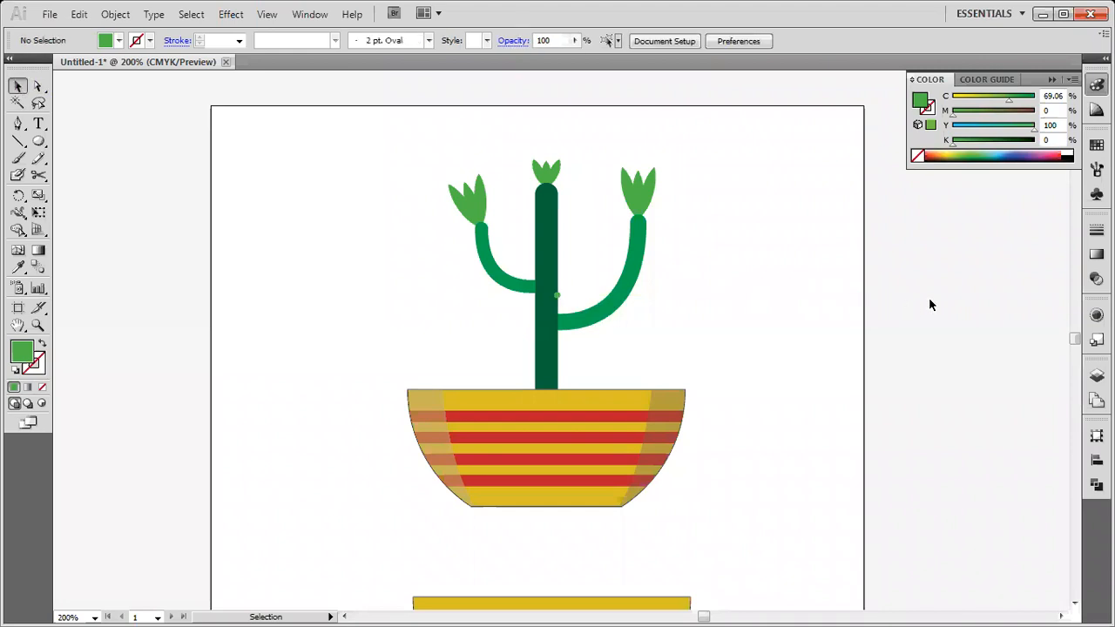
- Match the small ellipse to the stem's dark green appearance with the Eyedropper and set its stroke weight to 2 pt
left_click(559, 295)
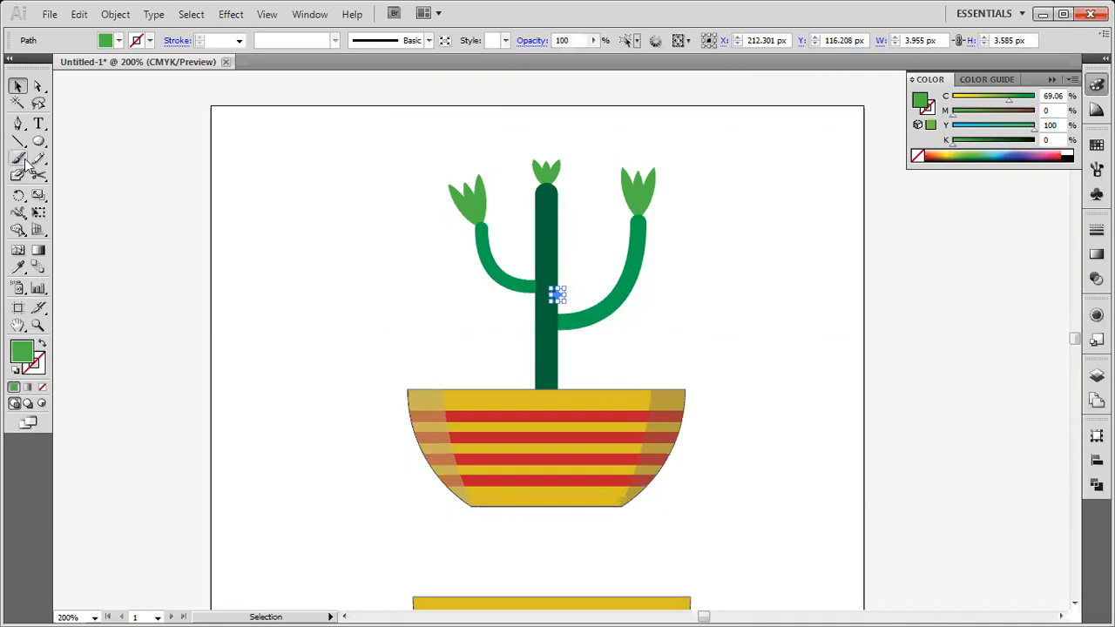
left_click(19, 267)
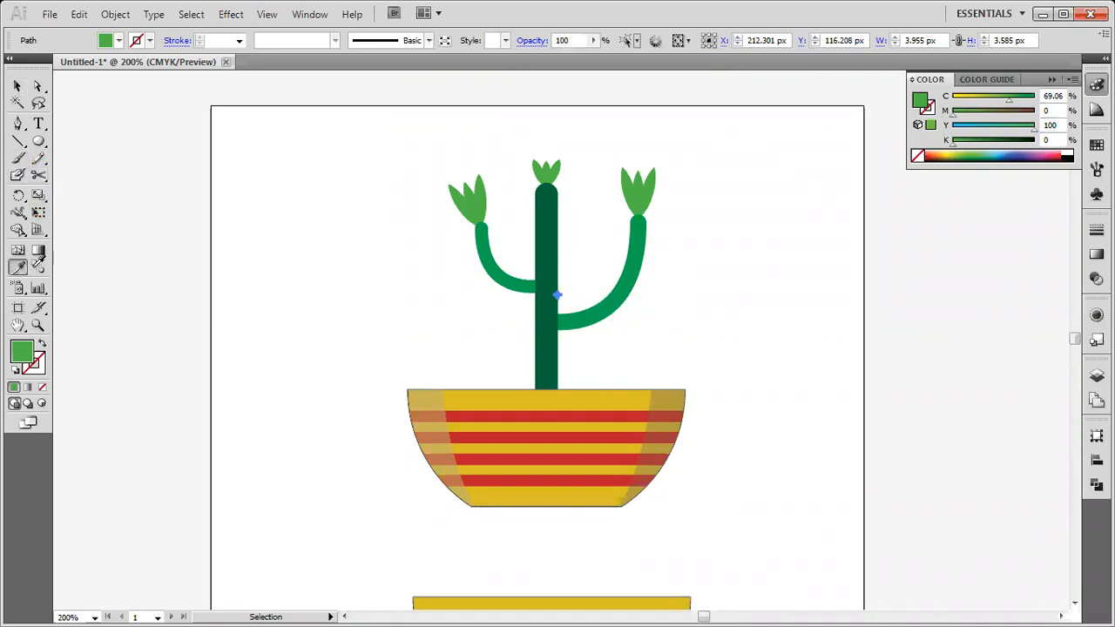
left_click(546, 268)
left_click(17, 86)
left_click(239, 42)
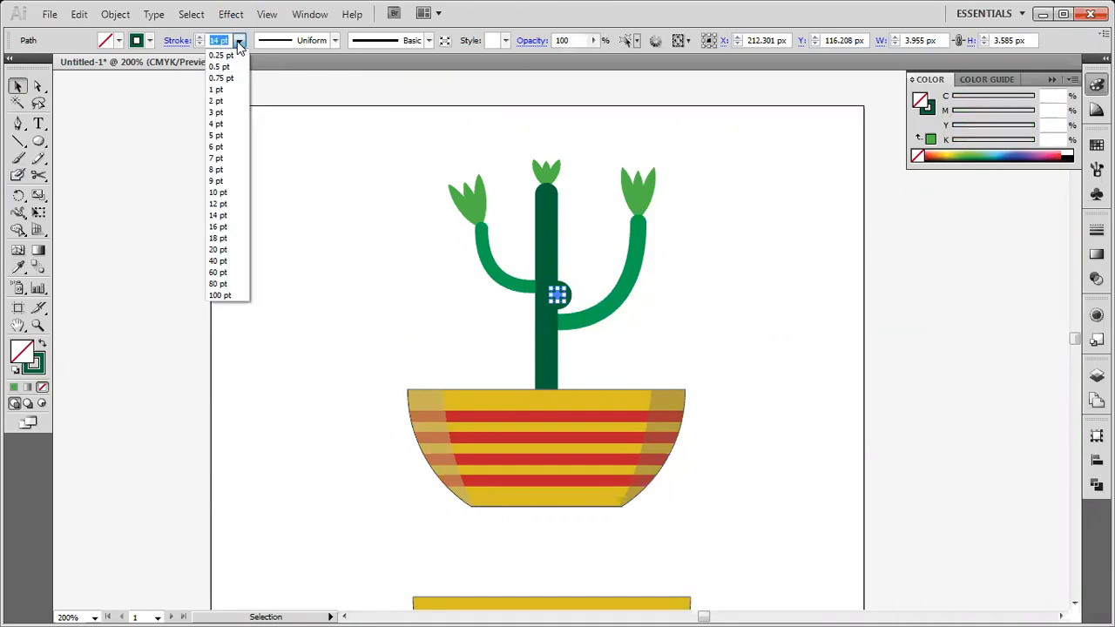
left_click(229, 102)
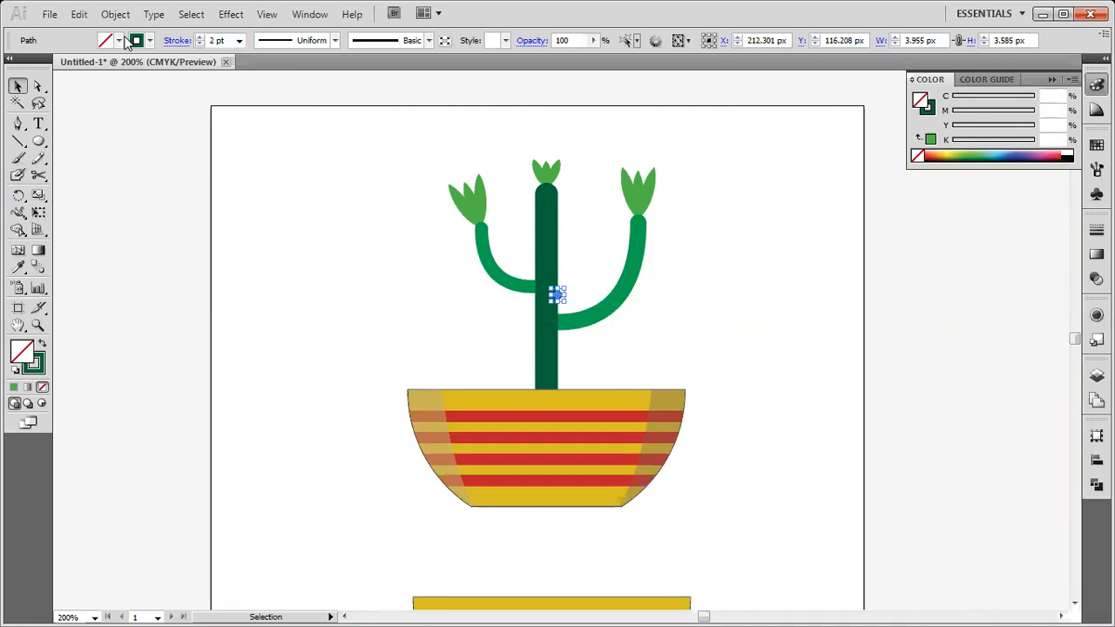
left_click(928, 398)
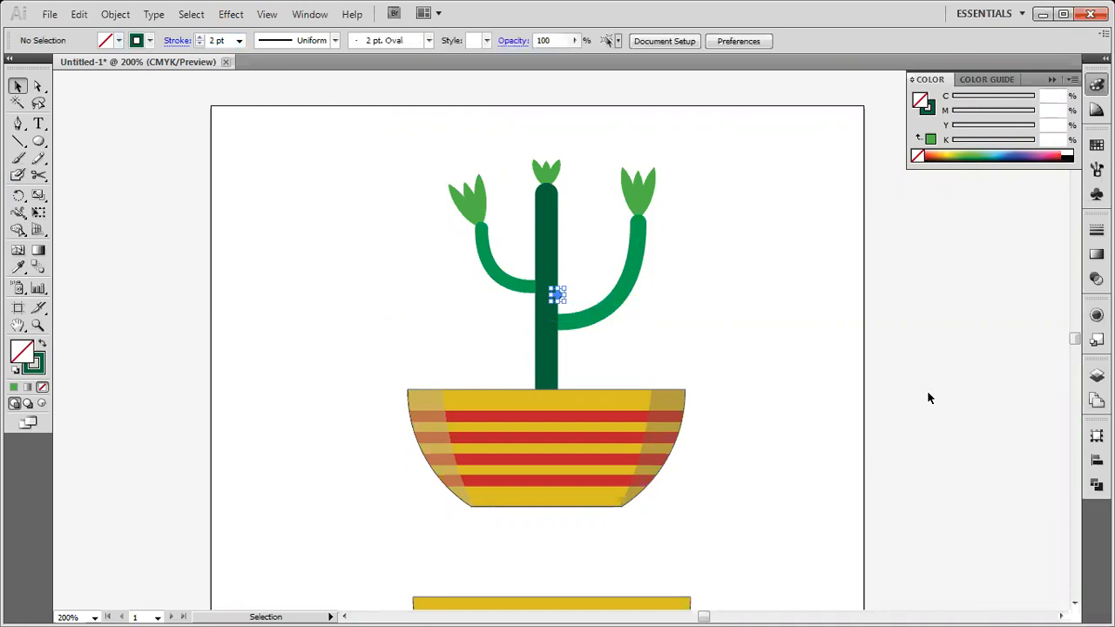
- Shift the small ellipse left to about X 211.3 px so it forms a solid bump on the stem's right edge
left_click(559, 298)
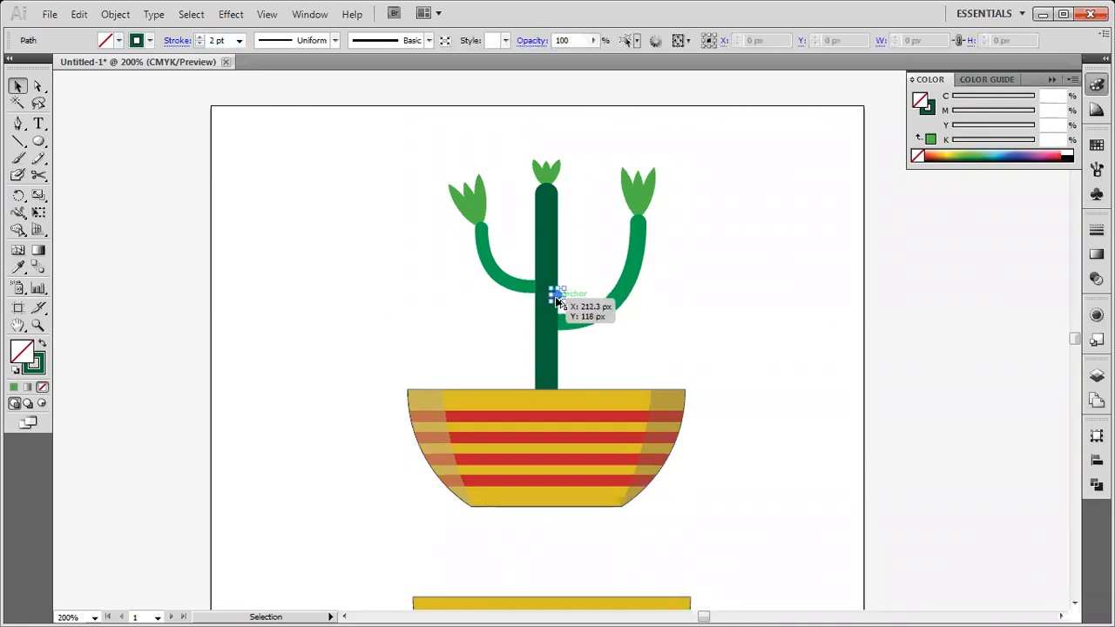
scroll(555, 295, "up", 10)
scroll(545, 273, "up", 5)
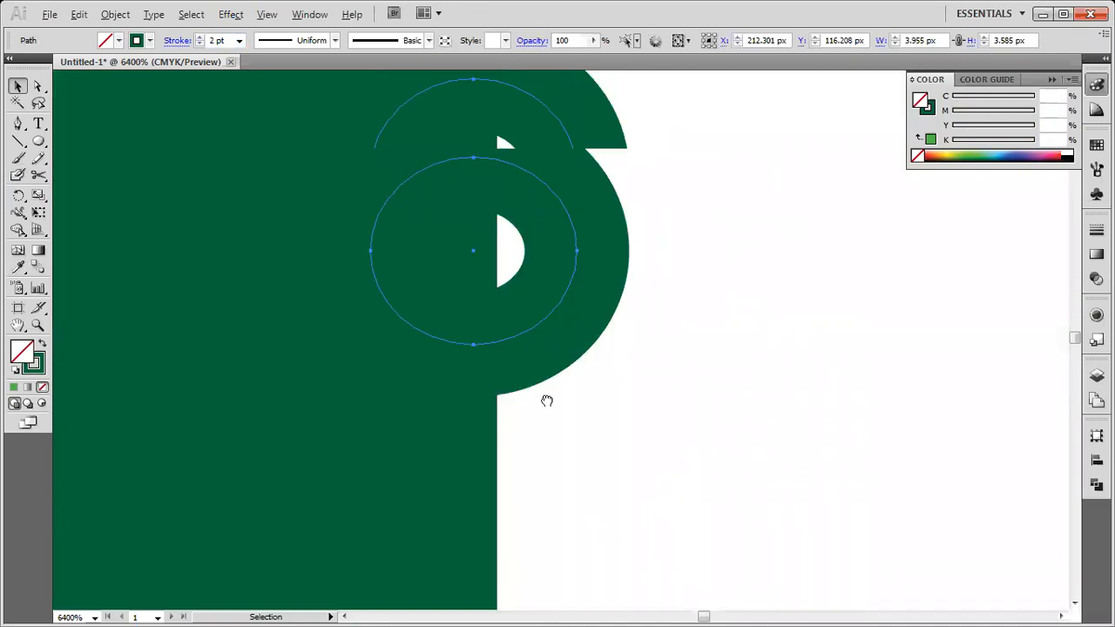
scroll(591, 349, "right", 1)
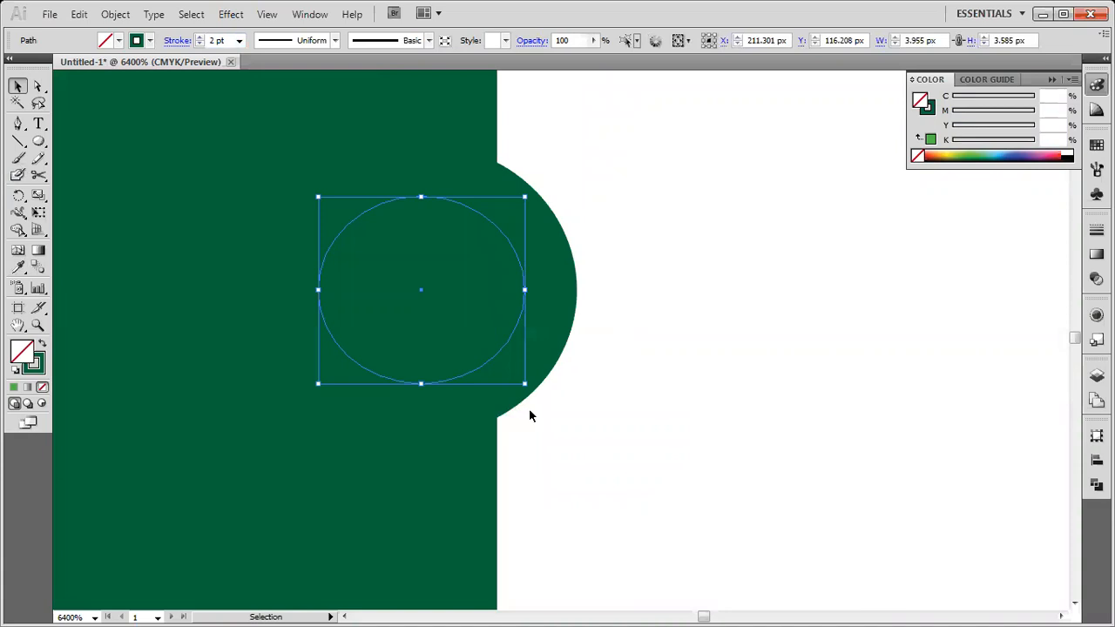
left_click(641, 408)
scroll(644, 401, "down", 6)
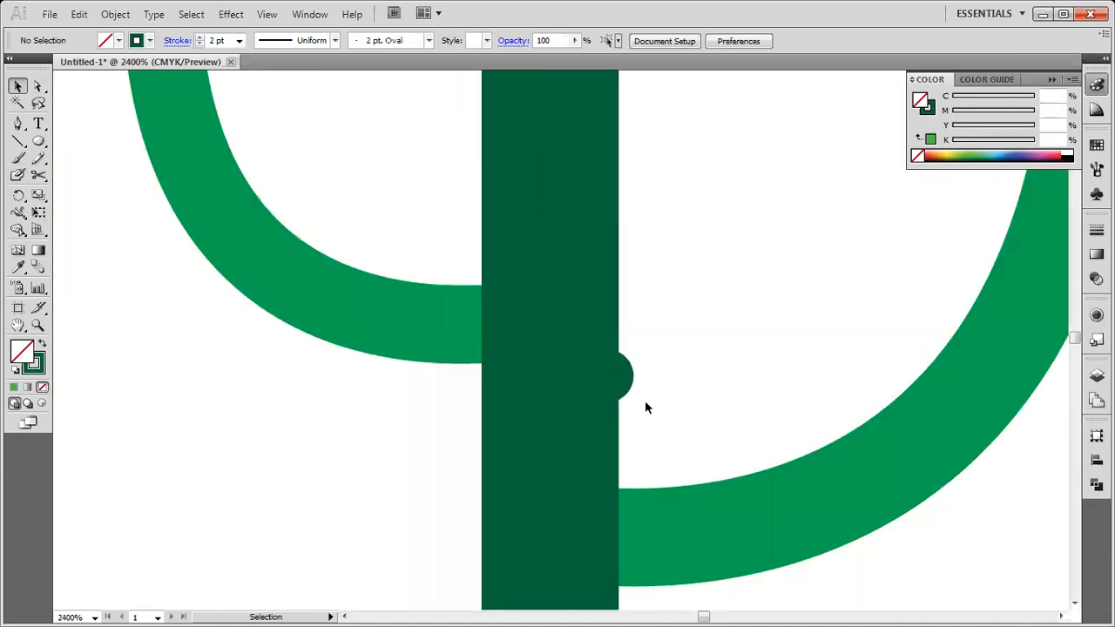
- Duplicate the small bump upward along the stem's right edge to form a column of four evenly spaced bumps
left_click(632, 386)
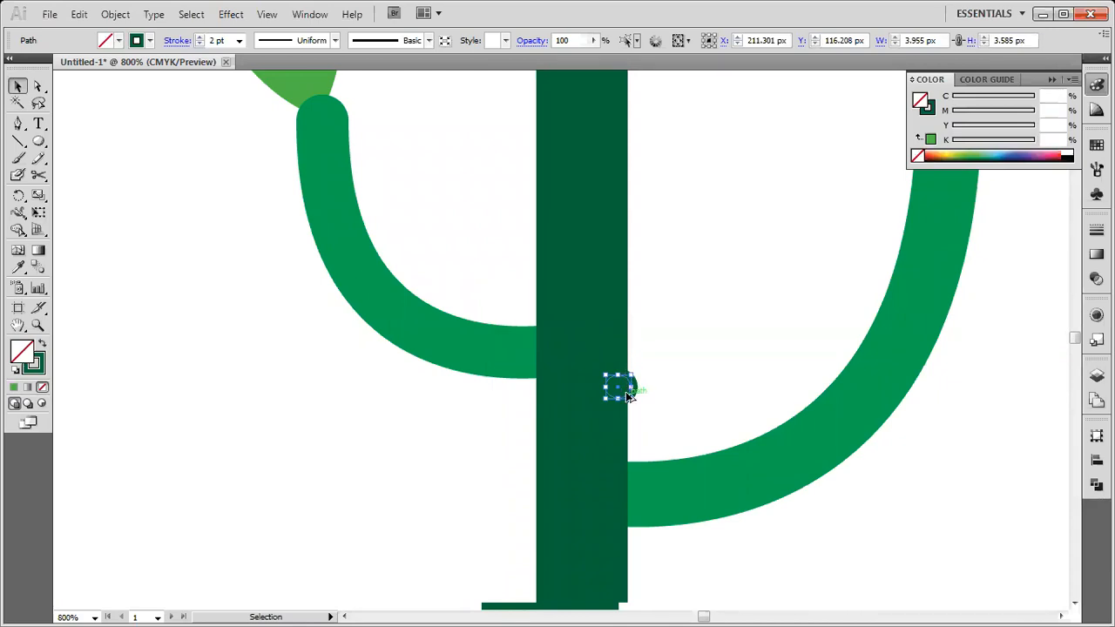
left_click_drag(626, 394, 630, 277)
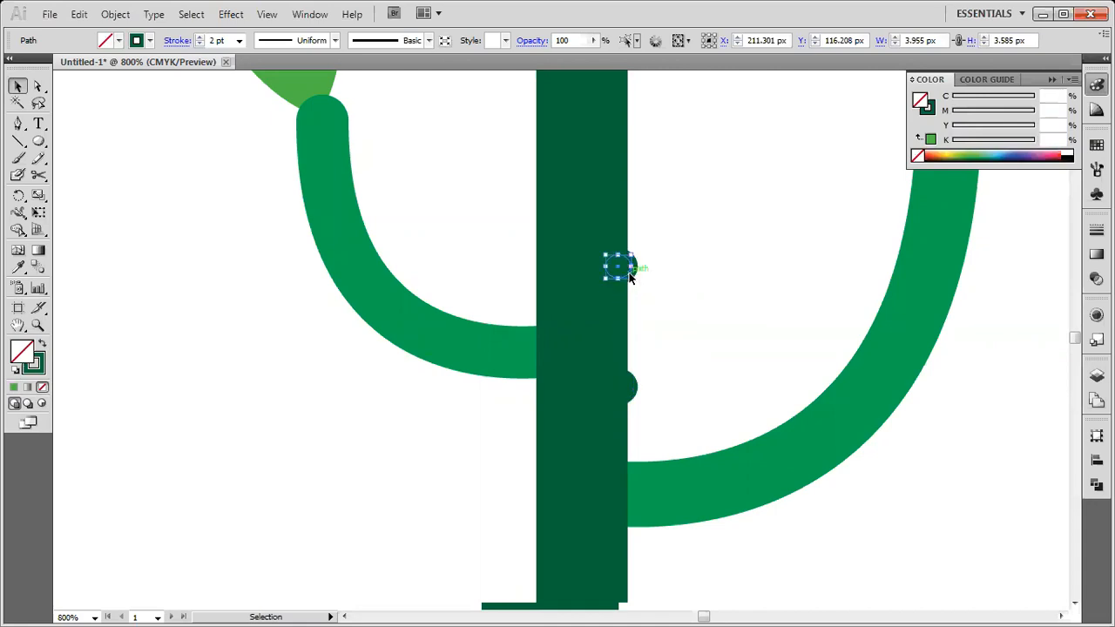
left_click(628, 389, "shift")
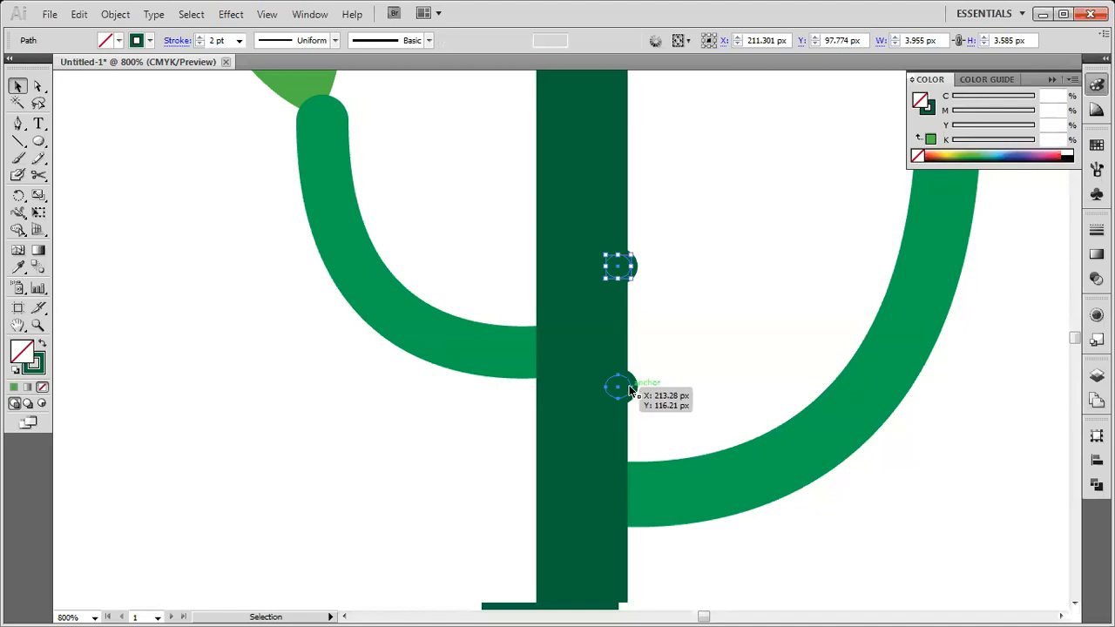
left_click_drag(609, 334, 607, 383)
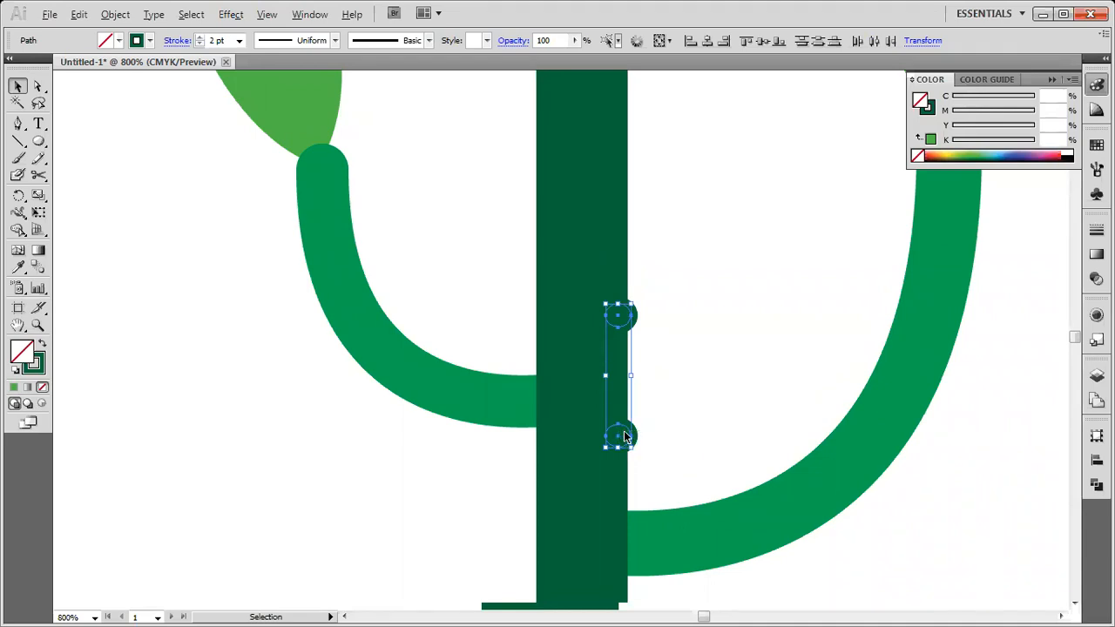
left_click_drag(622, 441, 644, 194)
left_click(943, 432)
left_click_drag(651, 316, 652, 297)
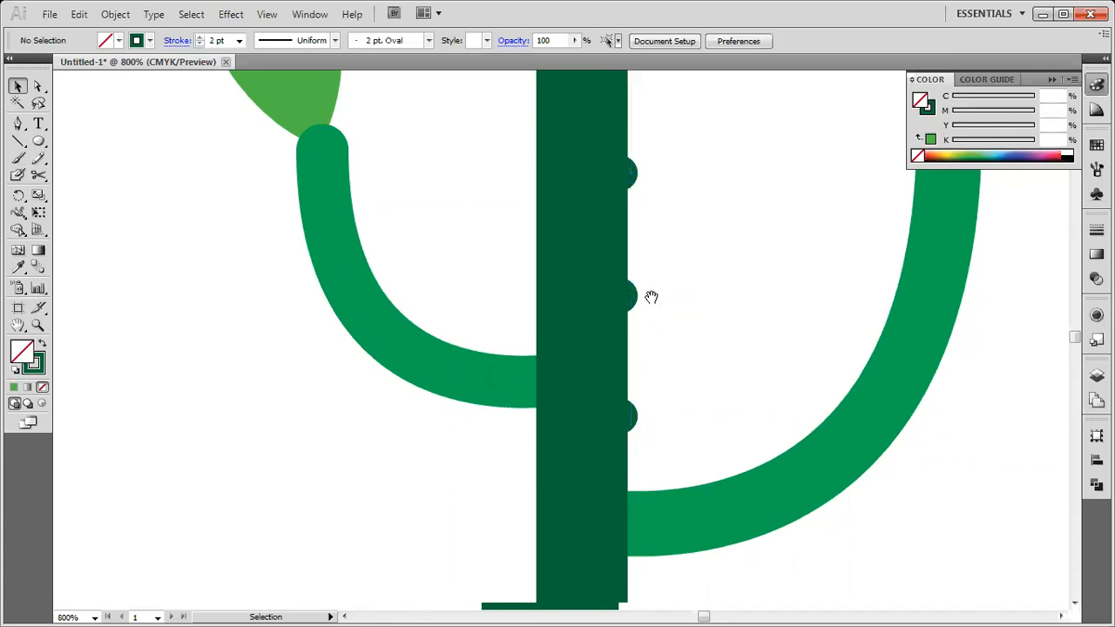
- Copy the column of four bumps straight across to the stem's left edge
scroll(650, 295, "down", 2)
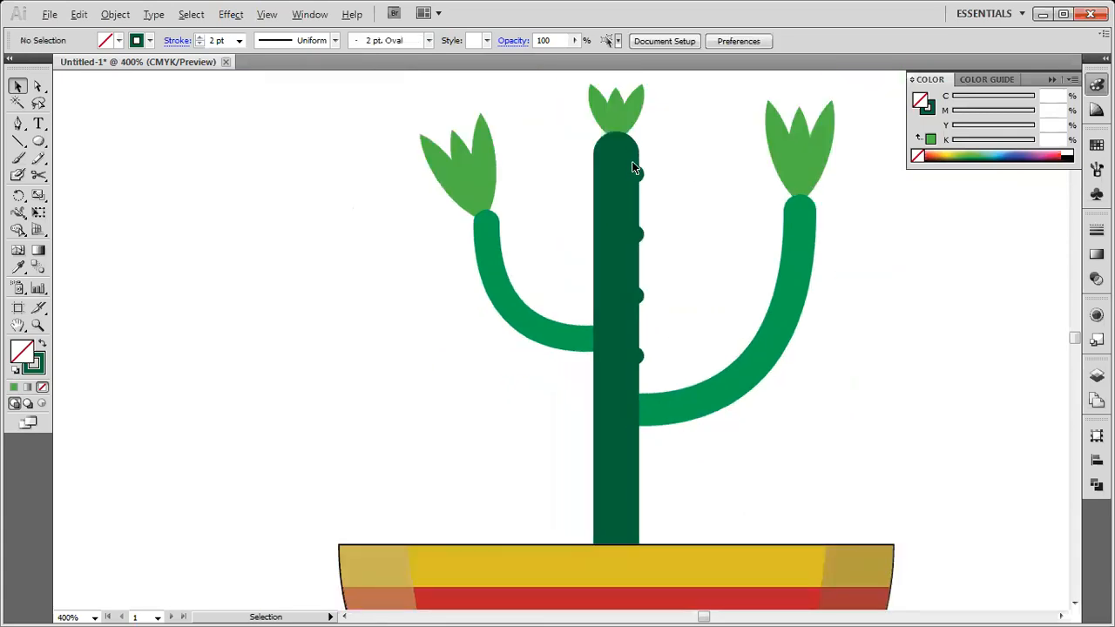
left_click_drag(658, 156, 627, 370)
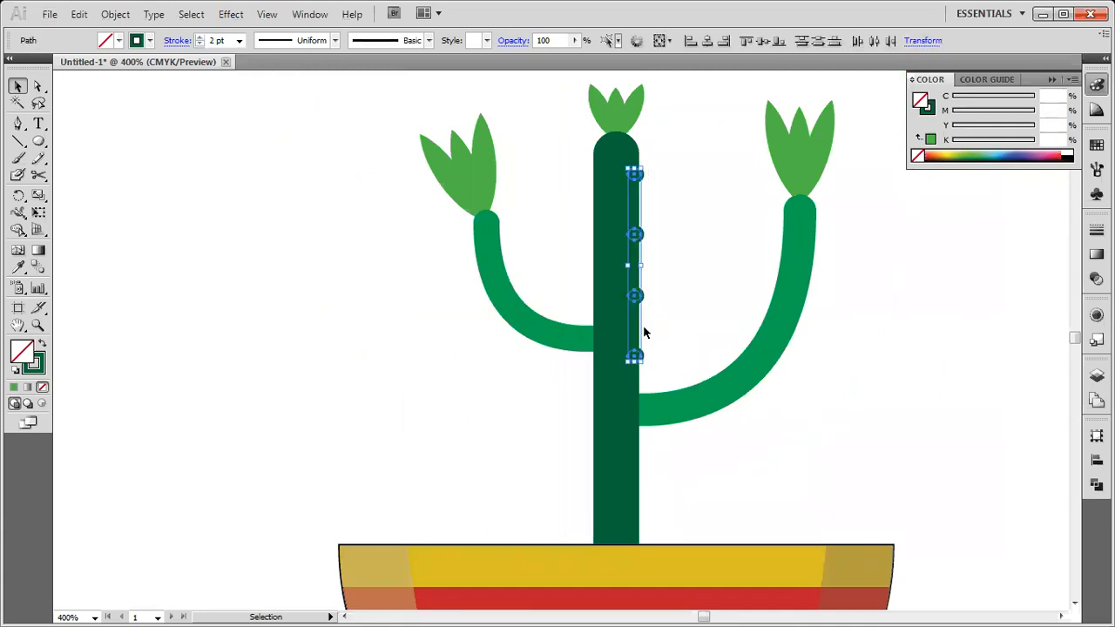
left_click_drag(639, 301, 596, 301)
key("Right")
key("Left")
left_click(968, 379)
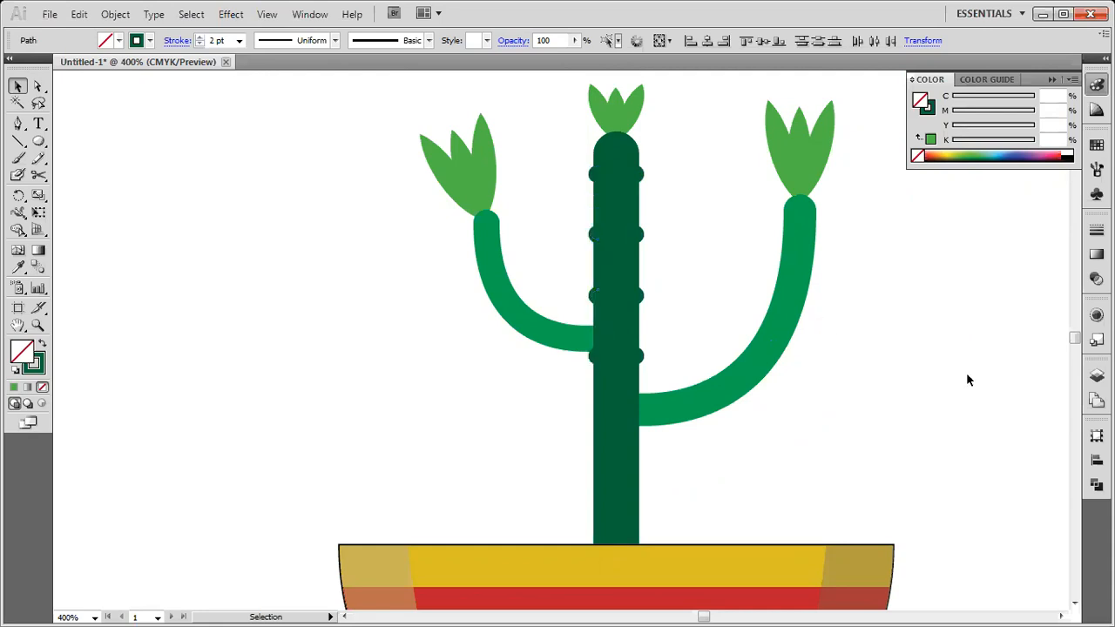
left_click(1023, 383)
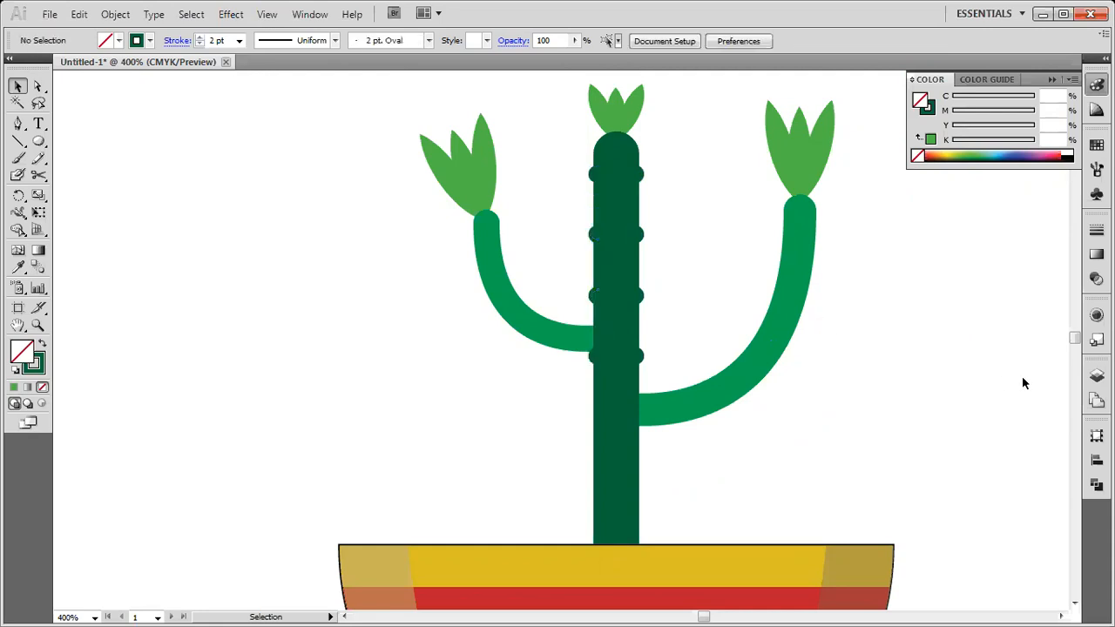
- Thicken the dark green stem by setting its stroke weight to 20 pt
scroll(857, 388, "down", 1)
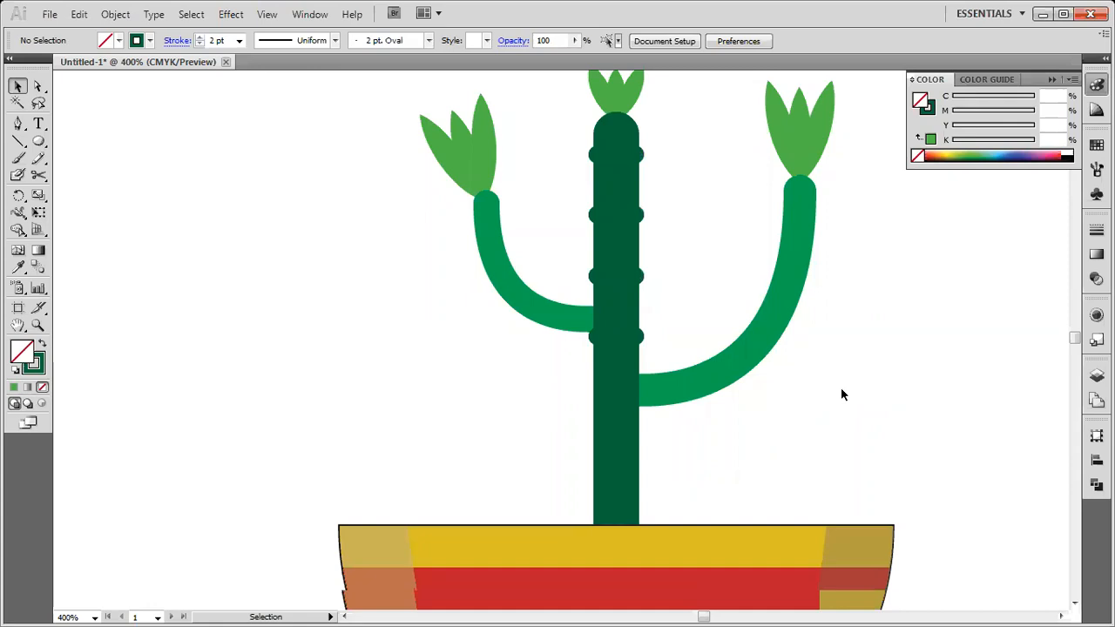
scroll(840, 387, "down", 2)
left_click_drag(788, 400, 588, 318)
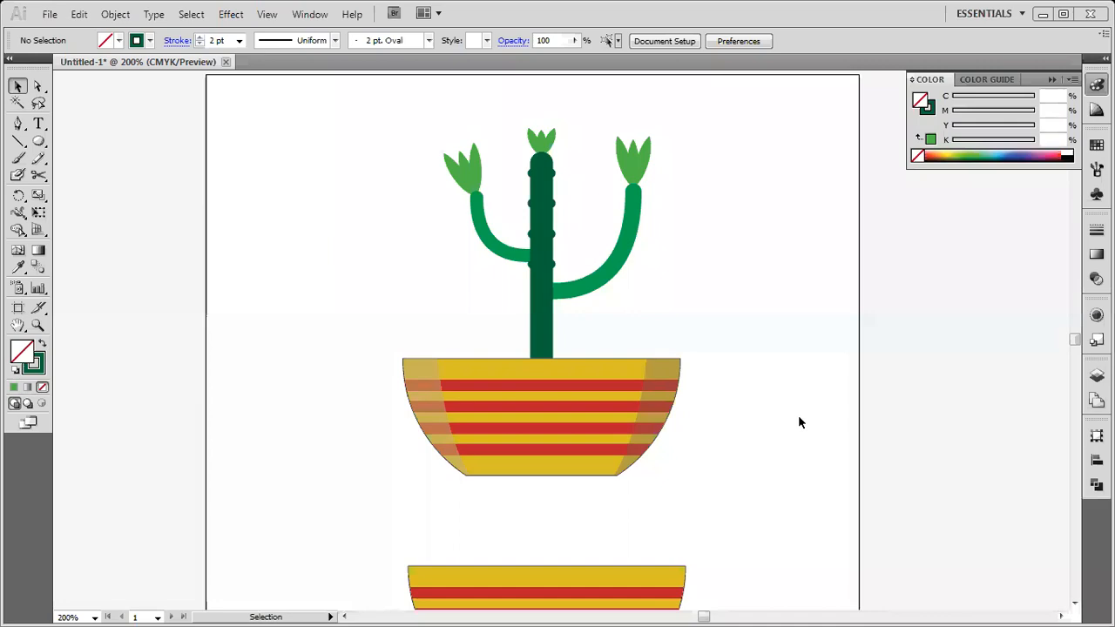
left_click(541, 299)
left_click(240, 40)
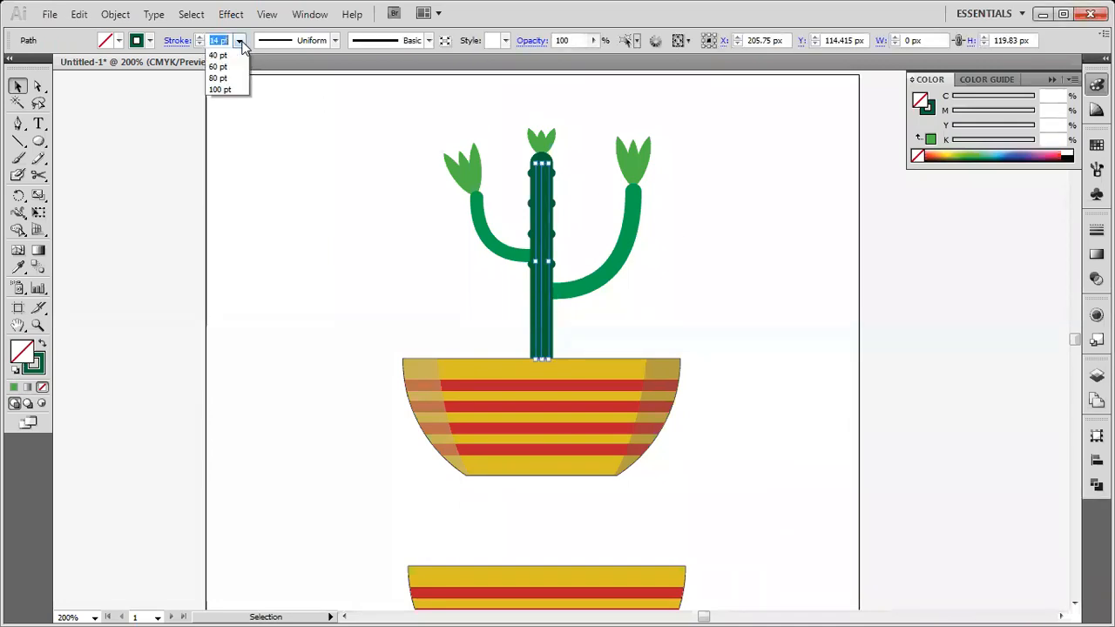
left_click(218, 250)
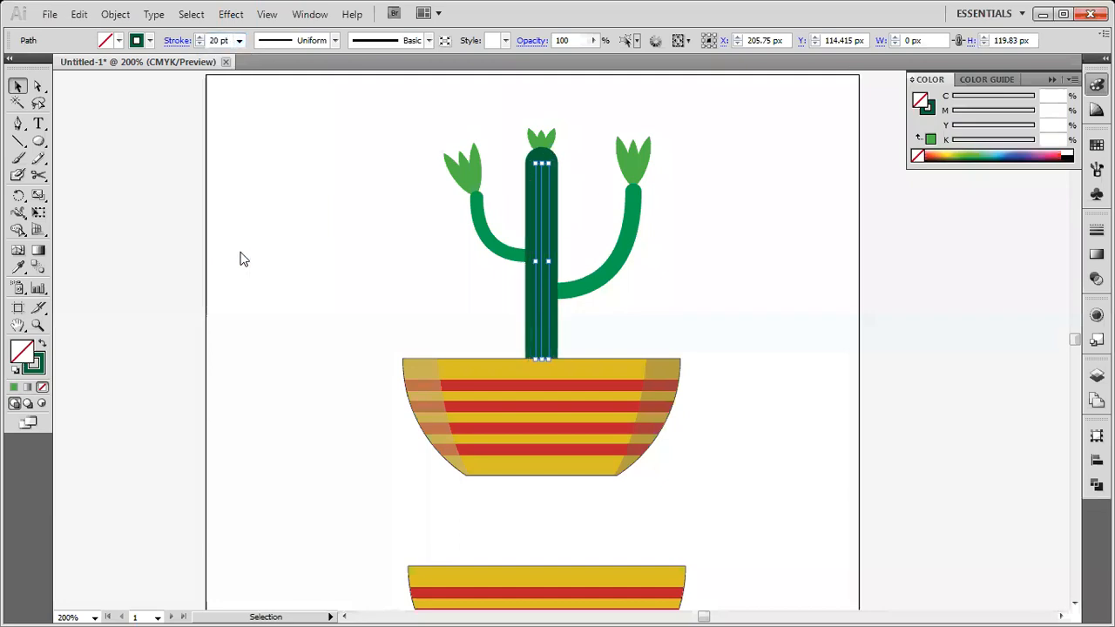
left_click(908, 298)
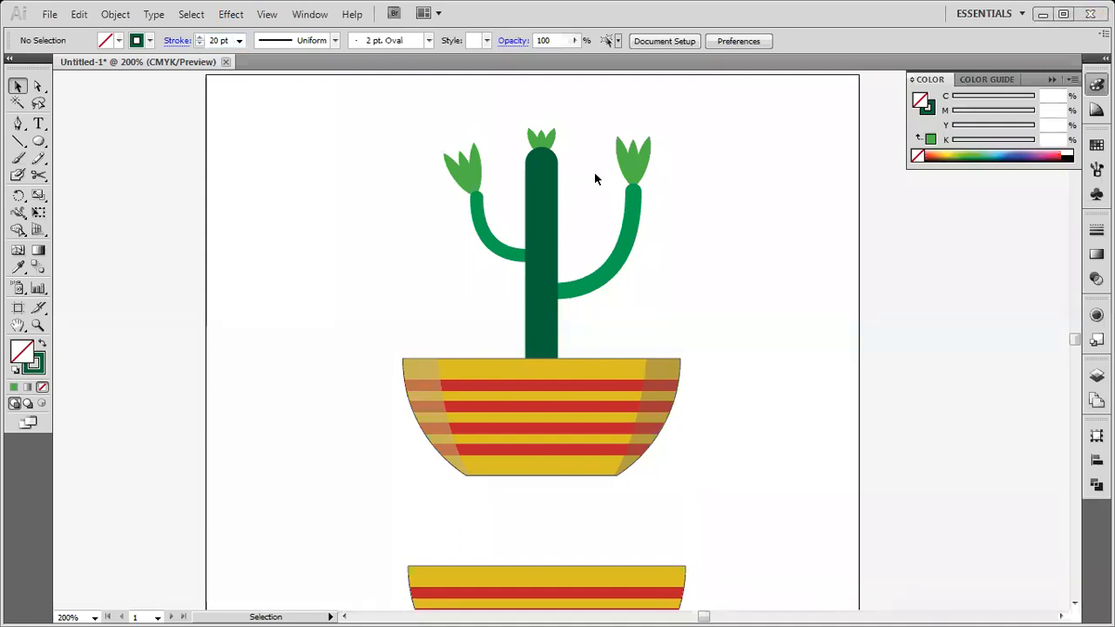
- Nudge the right branch and the right column of bumps outward so the bumps stick out past the stem's edge
left_click_drag(576, 159, 547, 320)
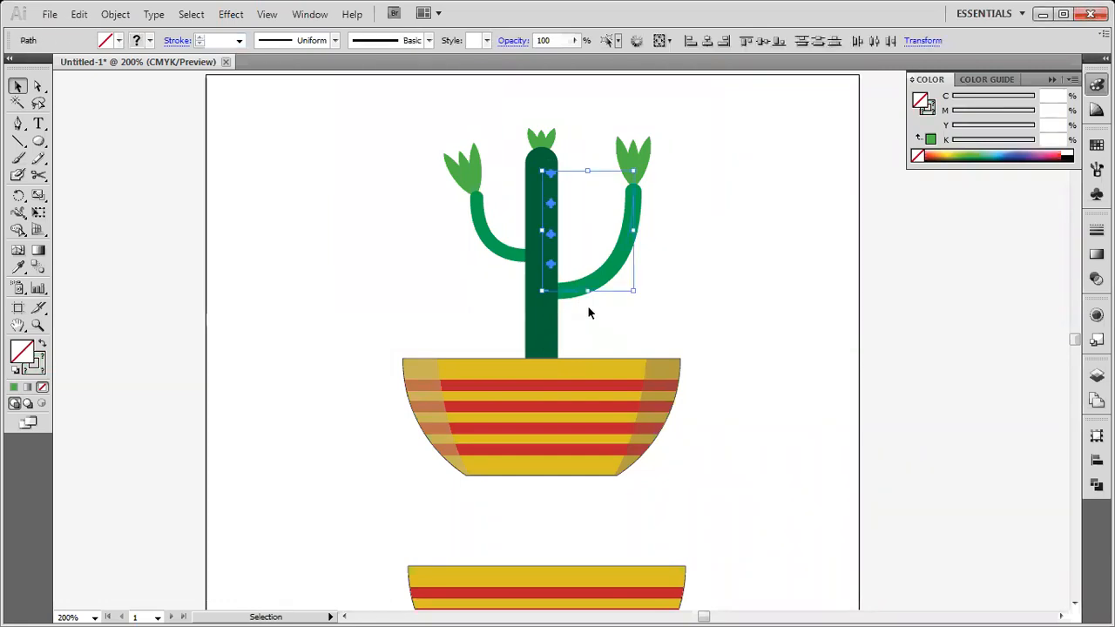
key("Right")
key("Right")
key("Right")
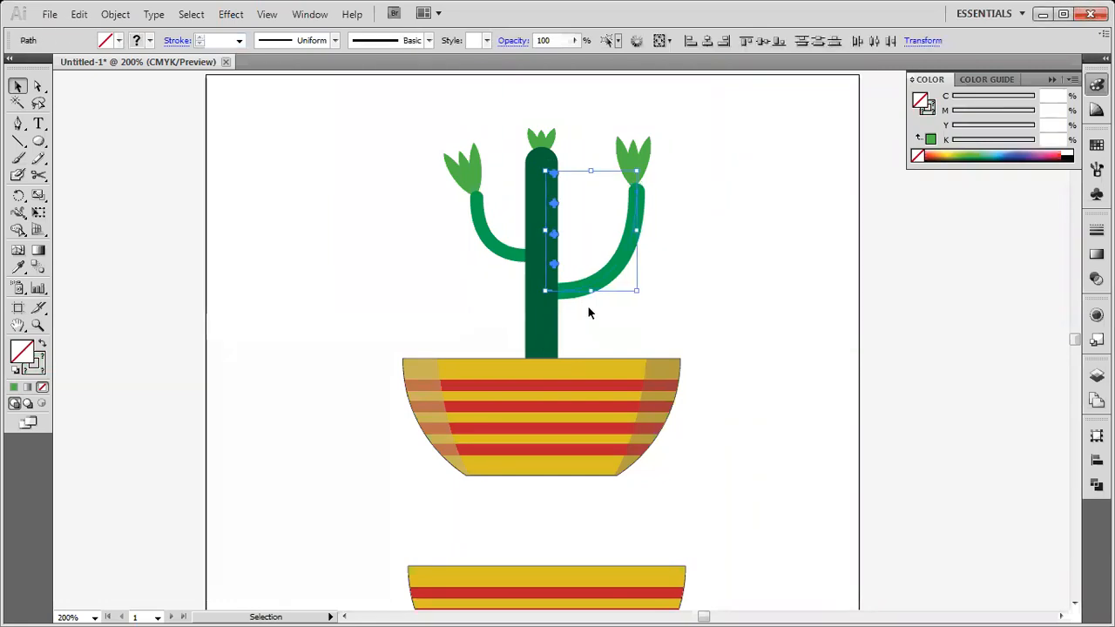
left_click(736, 284)
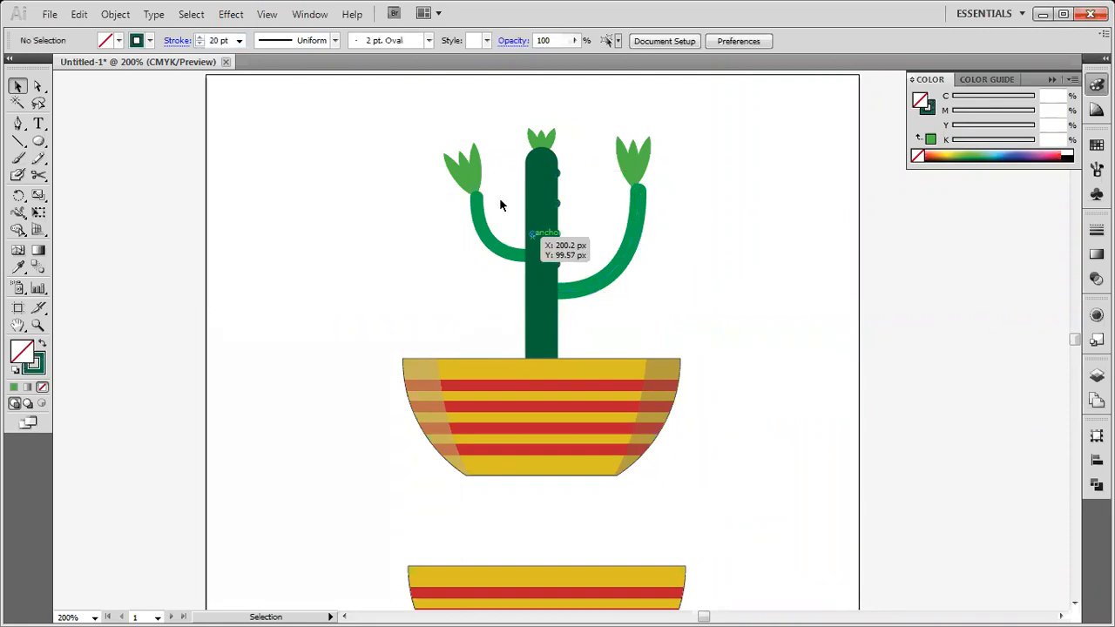
- Nudge the left branch and the left column of bumps outward so the bumps stick out past the stem's edge
left_click_drag(503, 157, 534, 295)
key("Left")
key("Left")
key("Left")
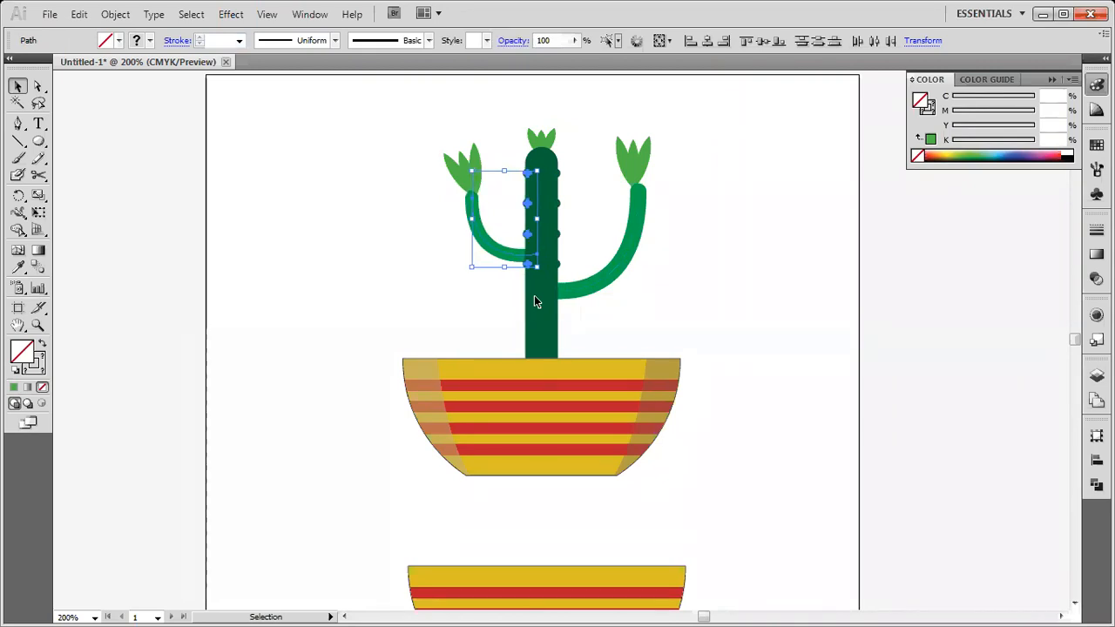
left_click(730, 292)
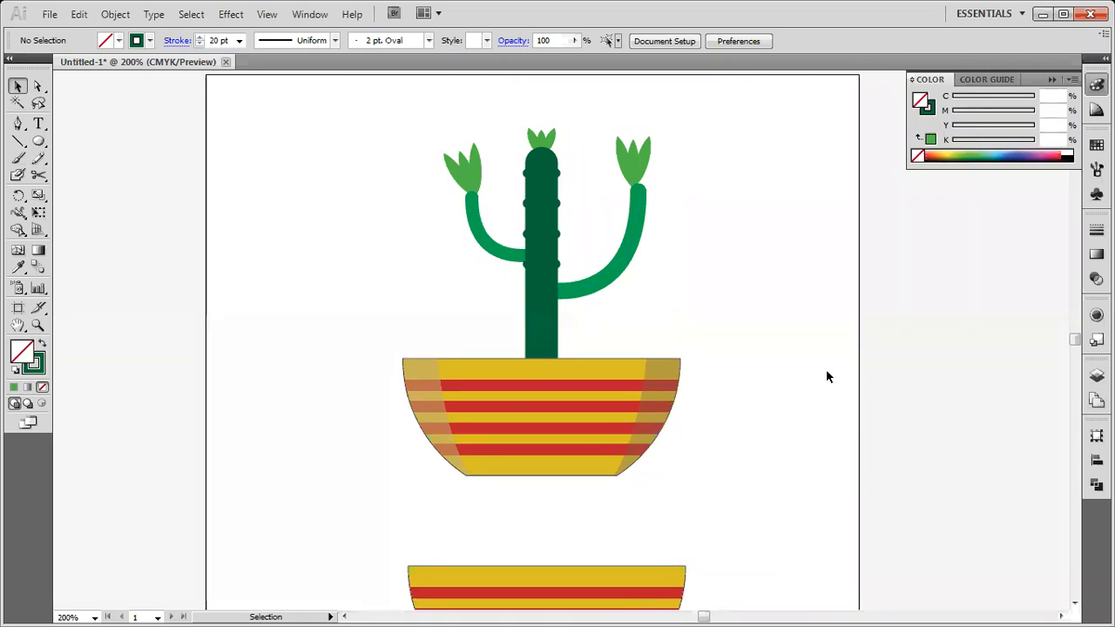
- Shift the two side leaf groups outward onto their branch ends, the right one to X 262 px and the left to about X 157.3 px
left_click(625, 162)
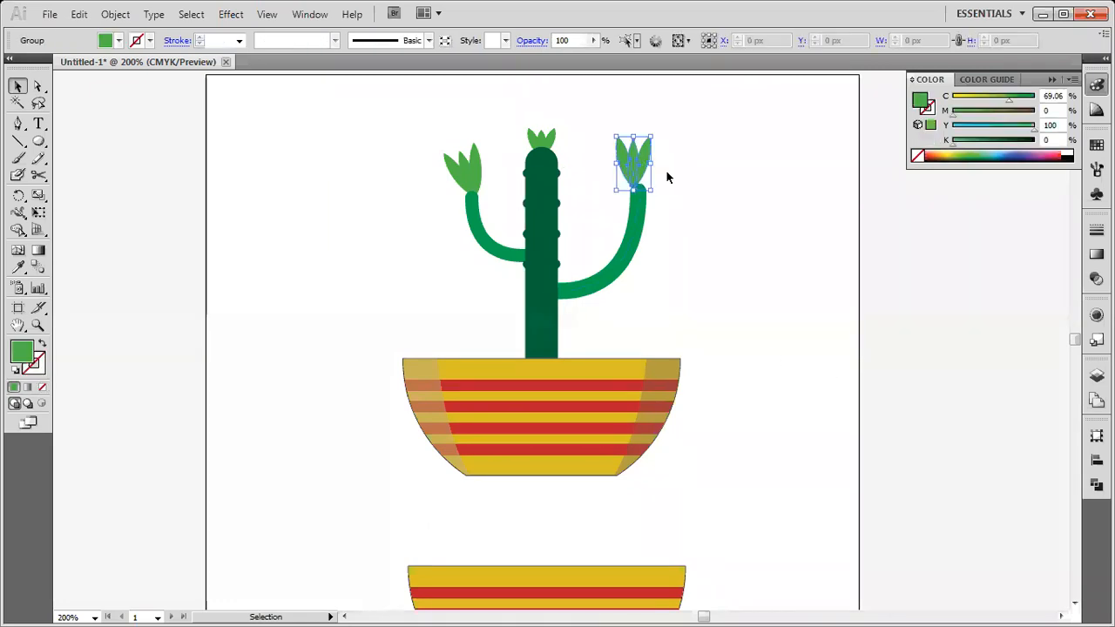
key("Right")
key("Right")
key("Right")
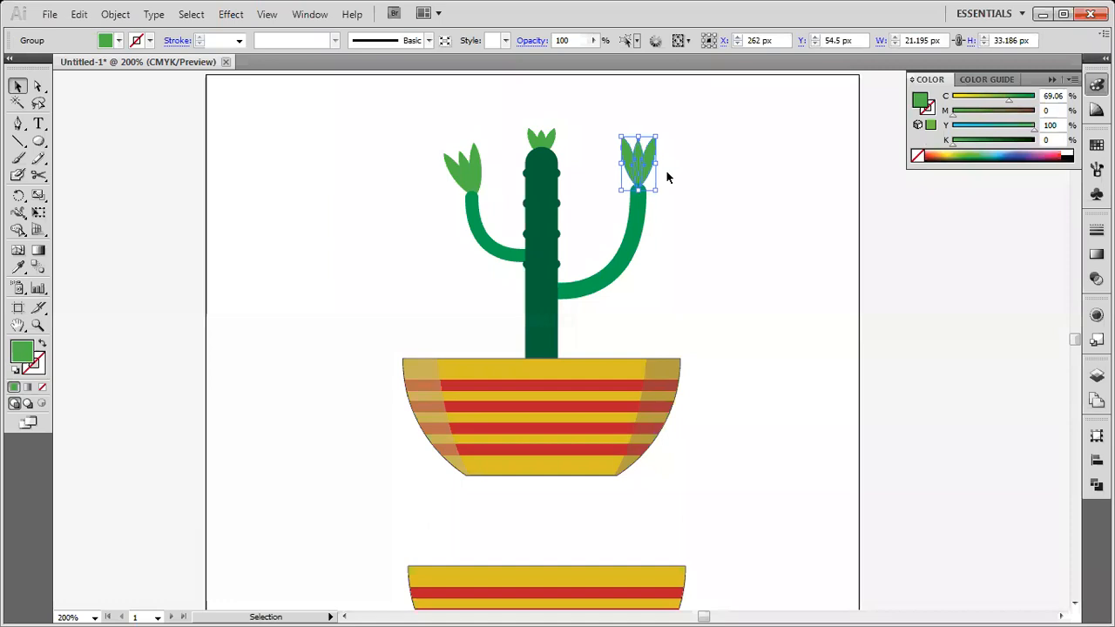
left_click(471, 176)
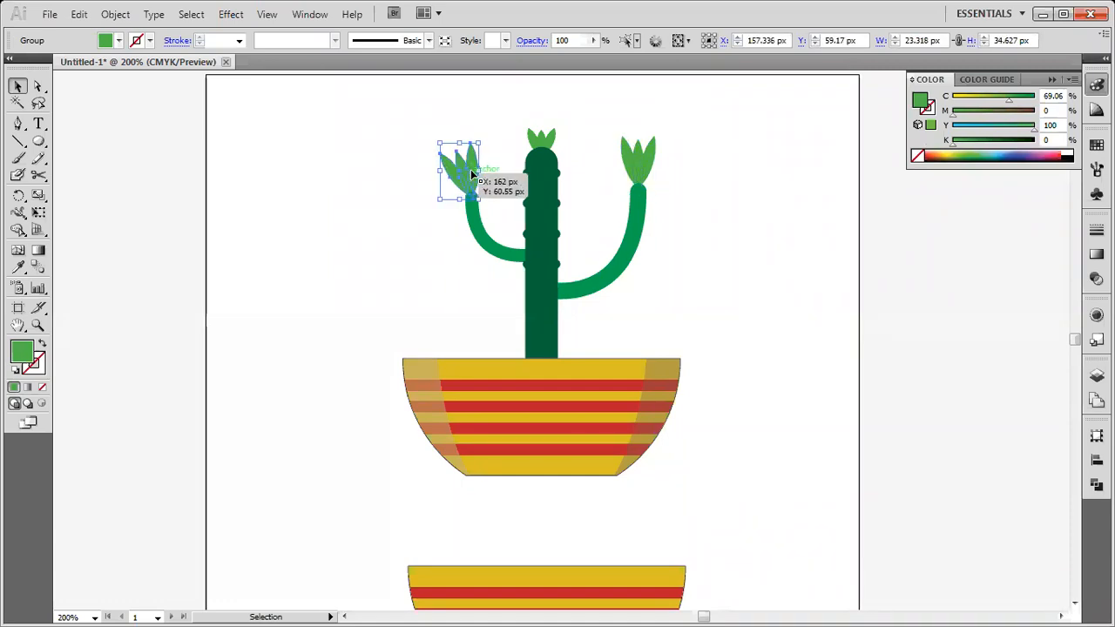
- Raise the top three-leaf group to about Y 37.1 px so it sits on the stem's rounded tip
left_click(554, 142)
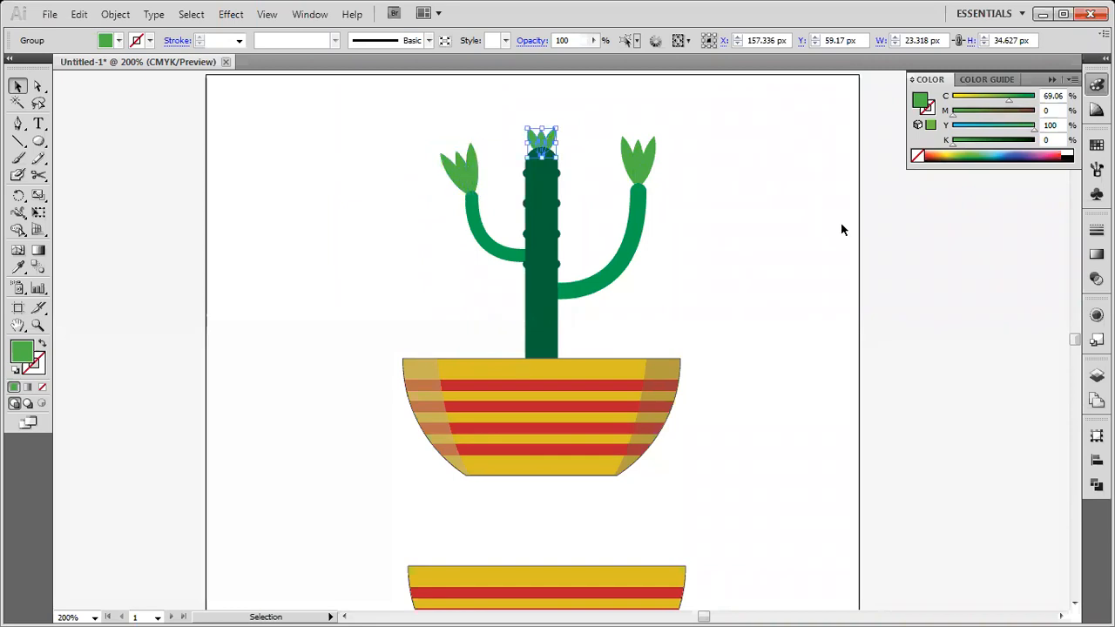
key("Up")
key("Up")
key("Up")
key("Up")
key("Right")
key("Left")
key("Up")
key("Up")
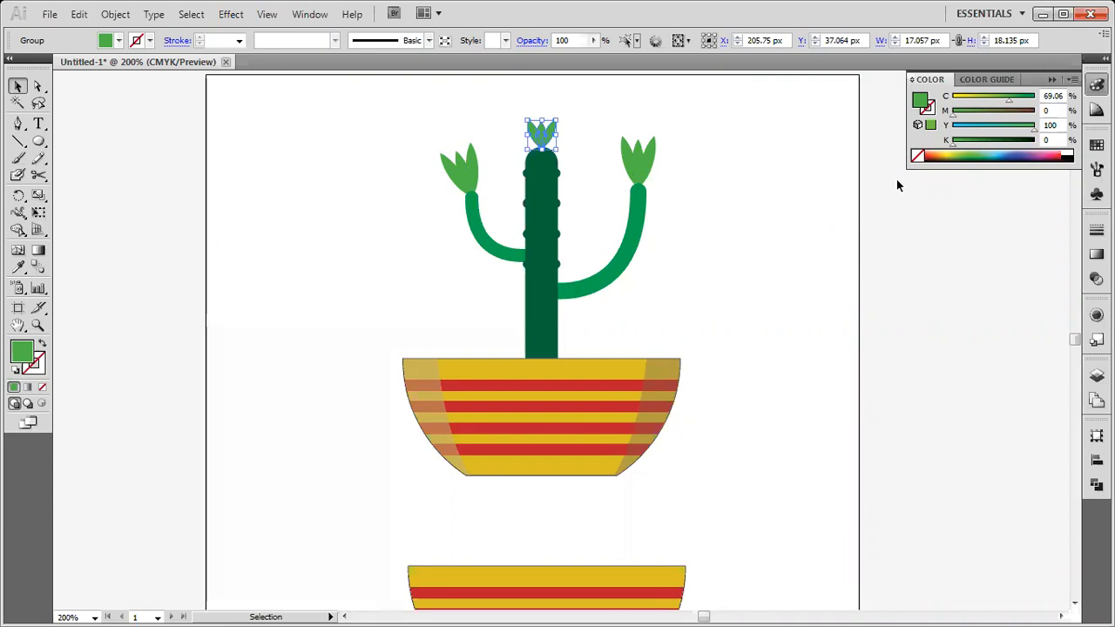
left_click(871, 231)
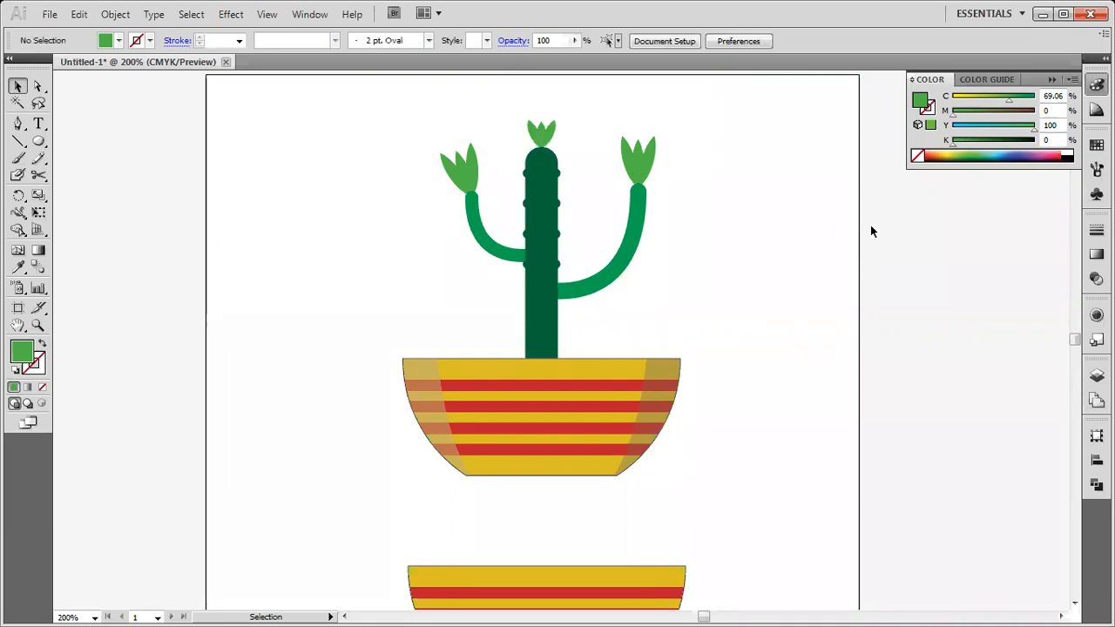